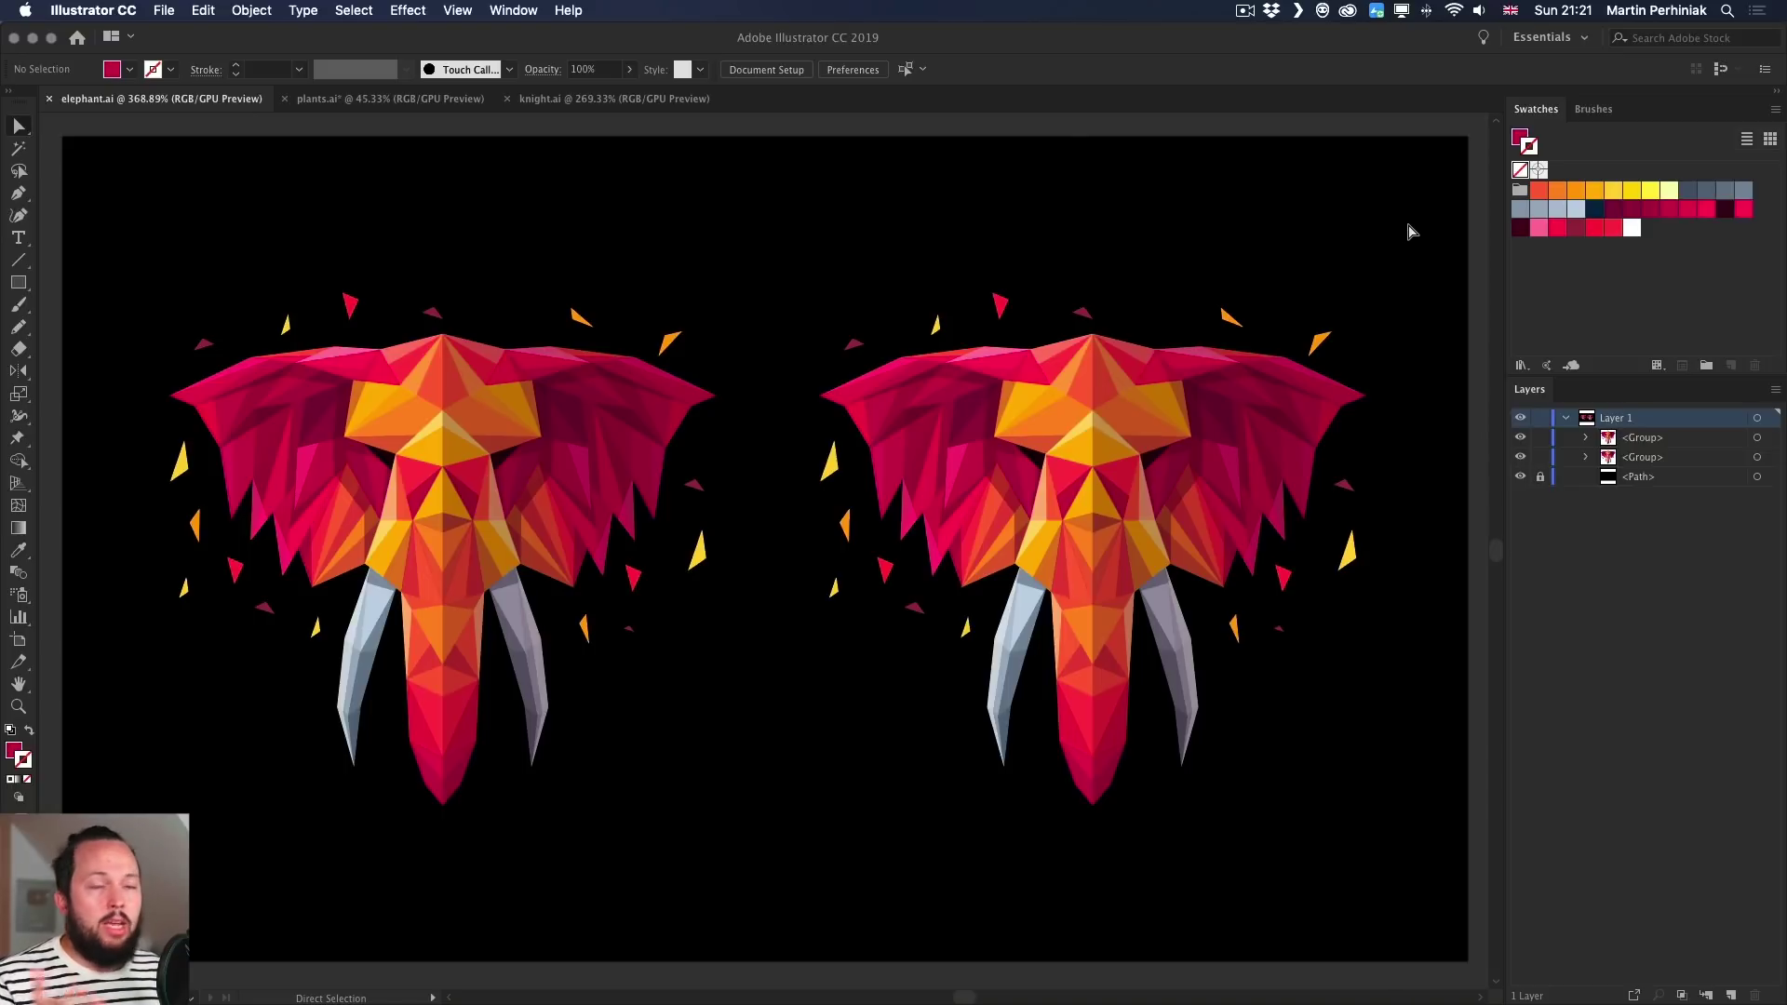
Recolor the right half of the second elephant by rotating its linked colours until the base red reaches a hue of about 207°.
{"action": "left_click_drag", "start_coordinate": [1408, 225], "coordinate": [1095, 851]}
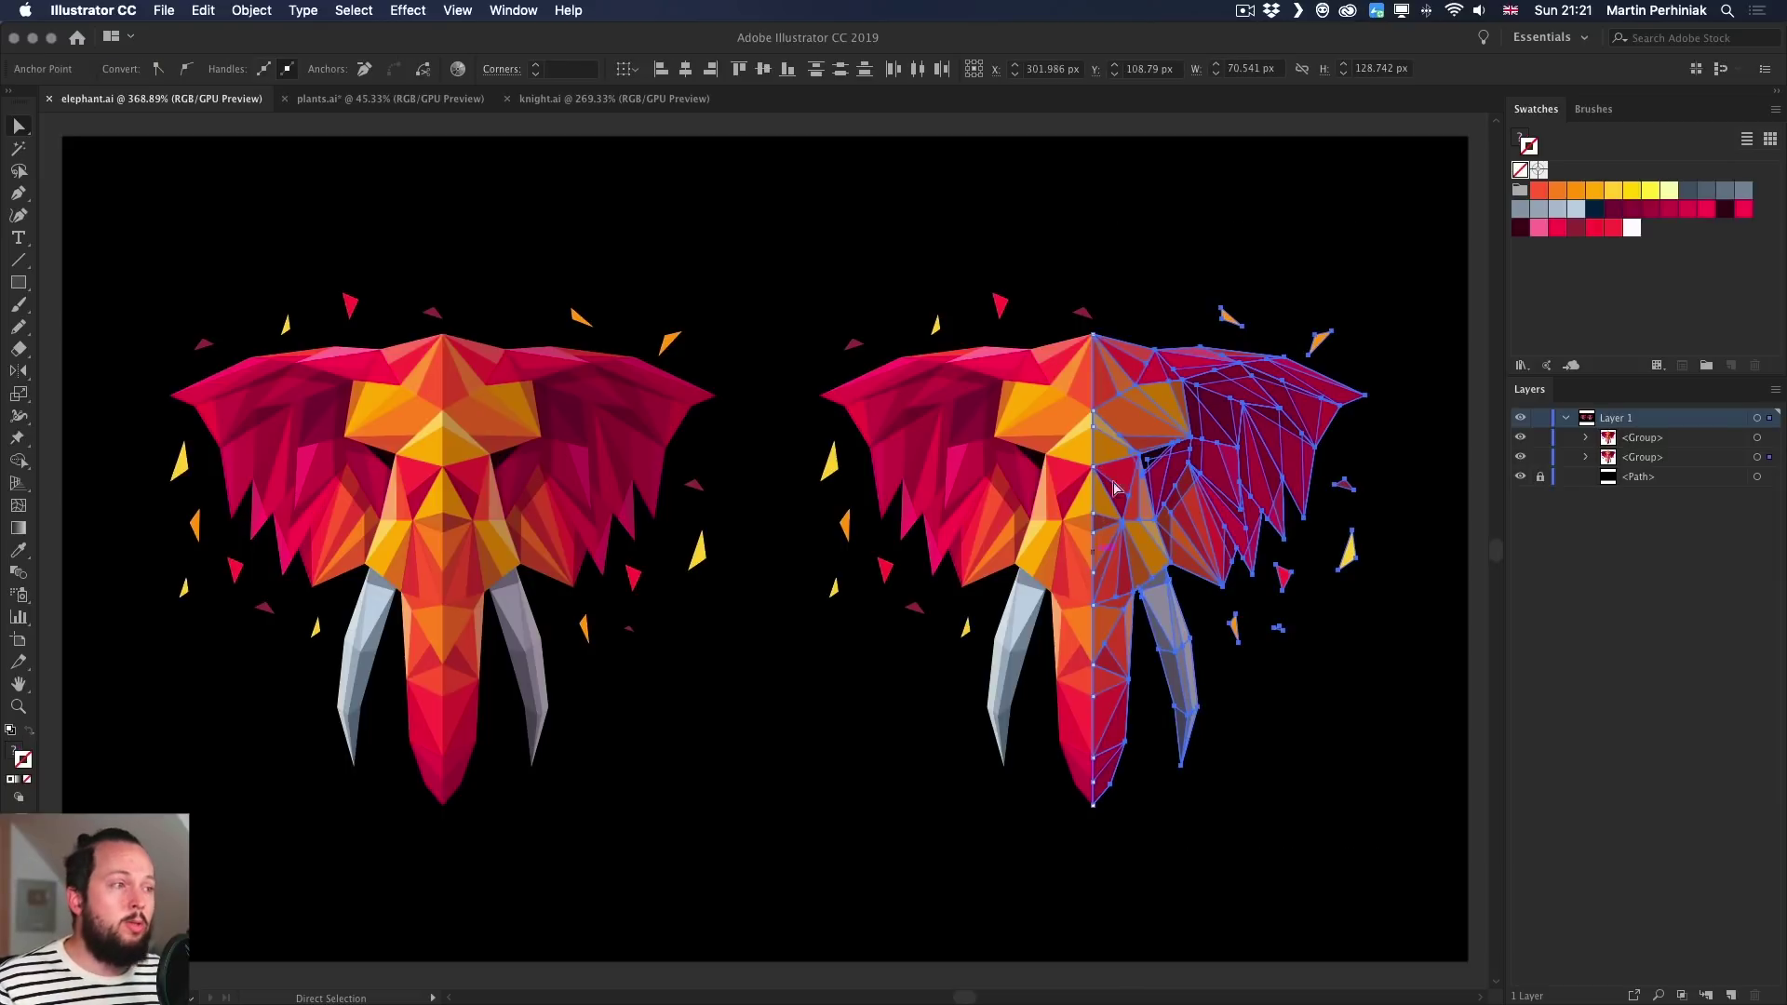
{"action": "key", "text": "a"}
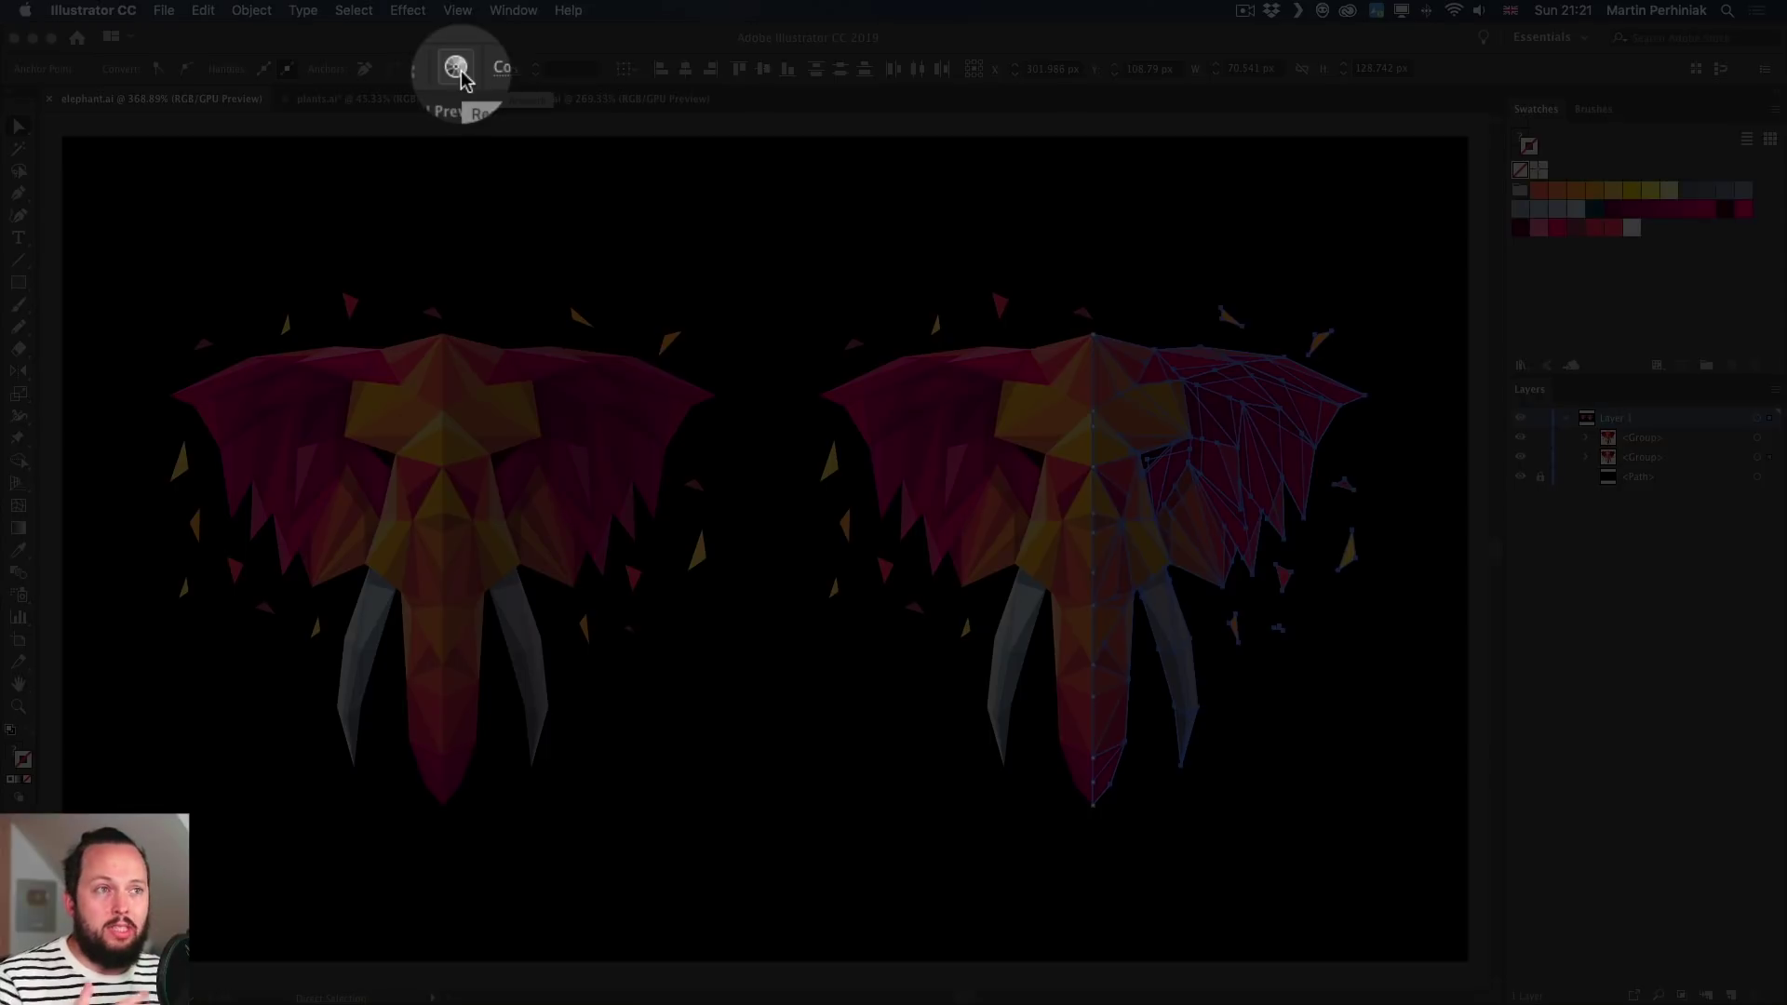
{"action": "left_click", "coordinate": [457, 69]}
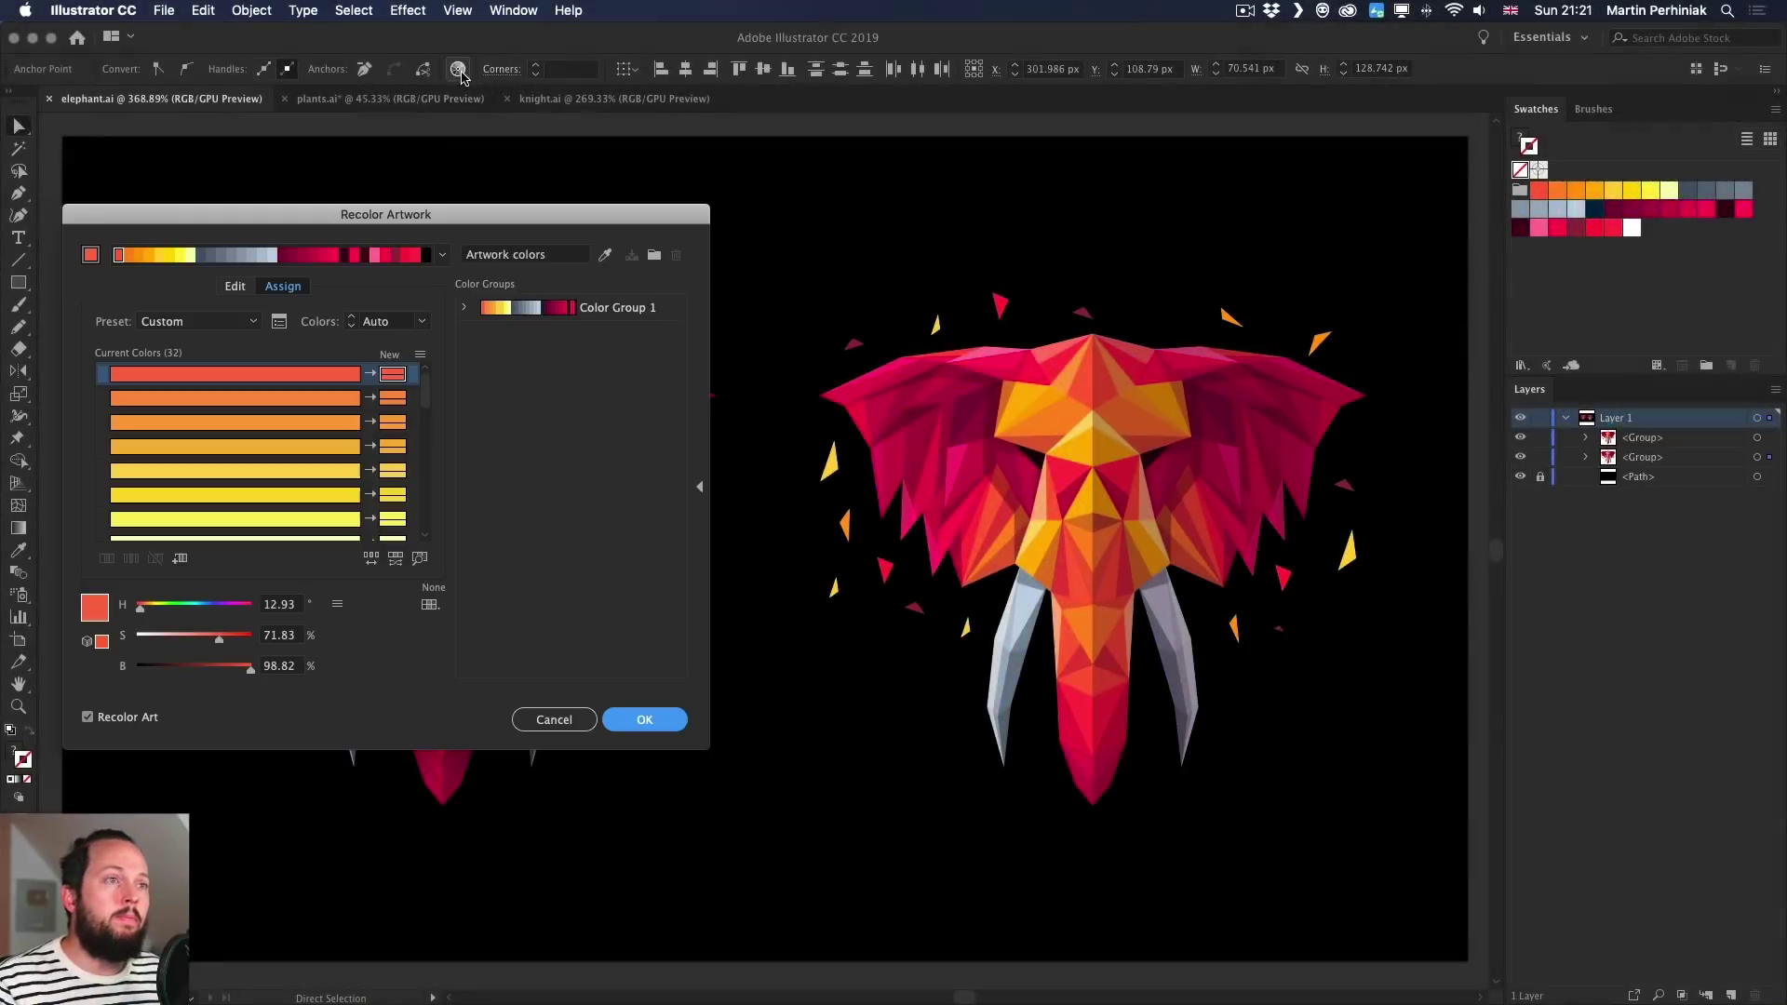
{"action": "left_click", "coordinate": [236, 287]}
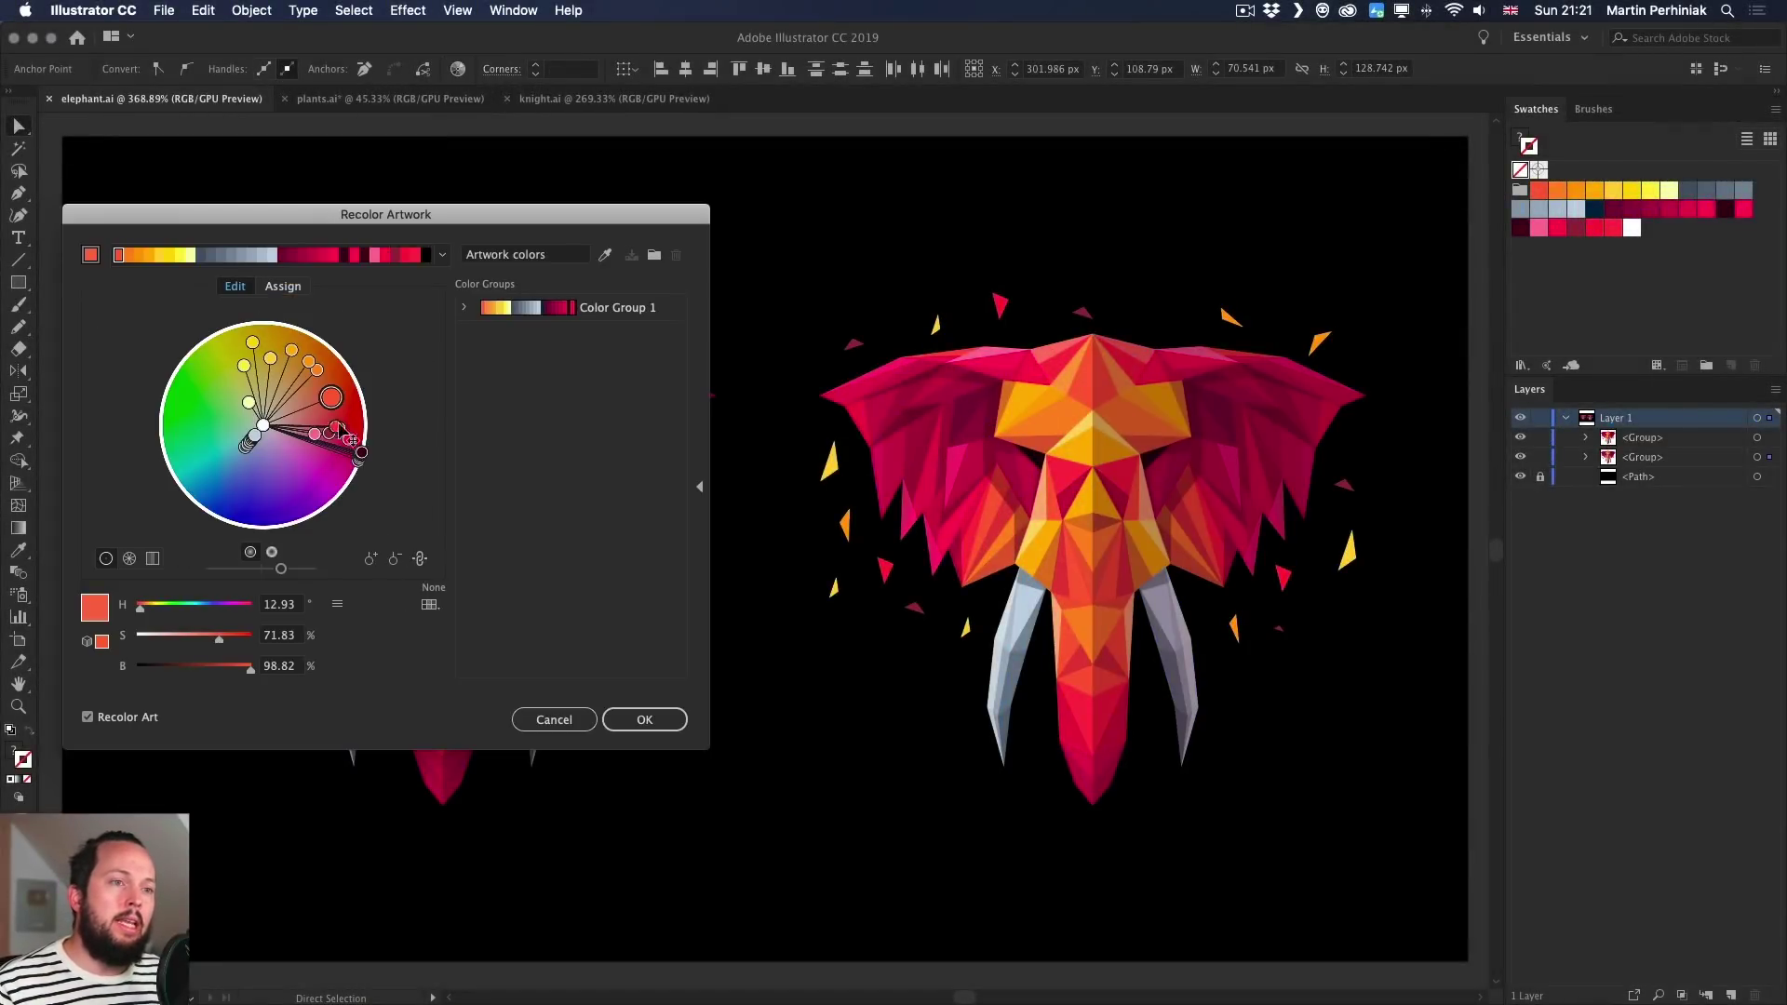
{"action": "mouse_move", "coordinate": [337, 400]}
{"action": "left_mouse_down"}
{"action": "mouse_move", "coordinate": [340, 465]}
{"action": "mouse_move", "coordinate": [256, 494]}
{"action": "mouse_move", "coordinate": [230, 478]}
{"action": "left_mouse_up"}
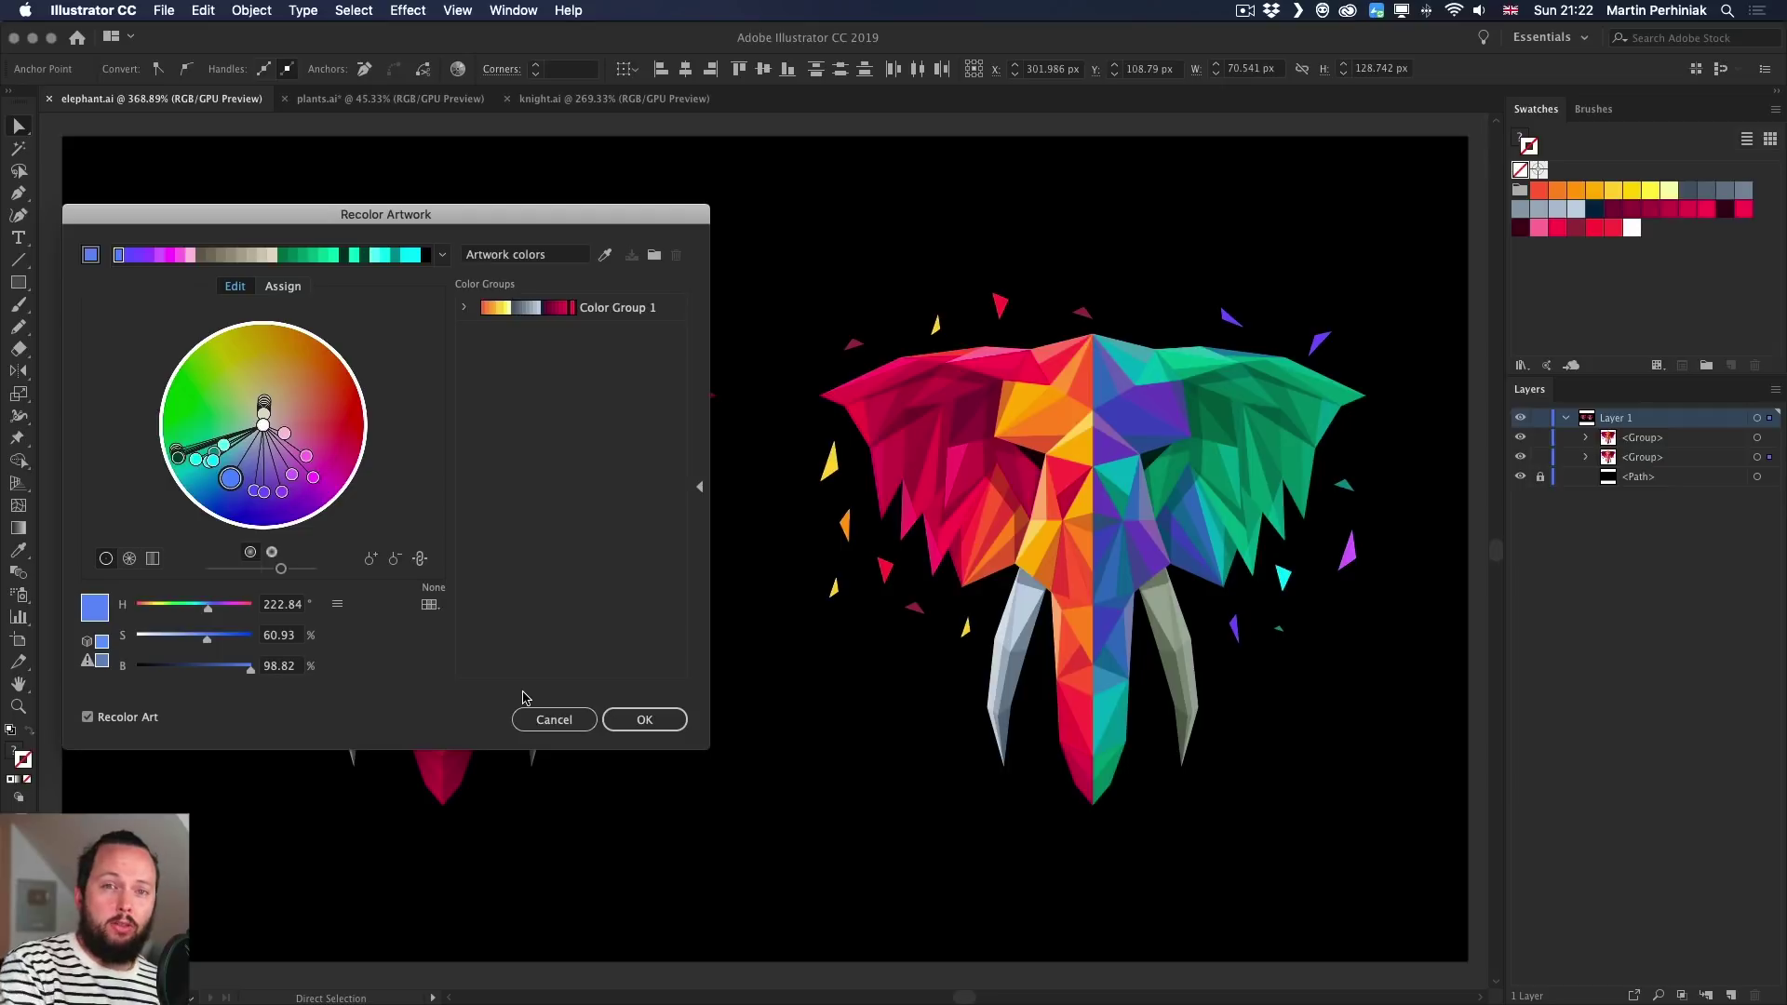
{"action": "left_click_drag", "start_coordinate": [230, 478], "coordinate": [222, 478]}
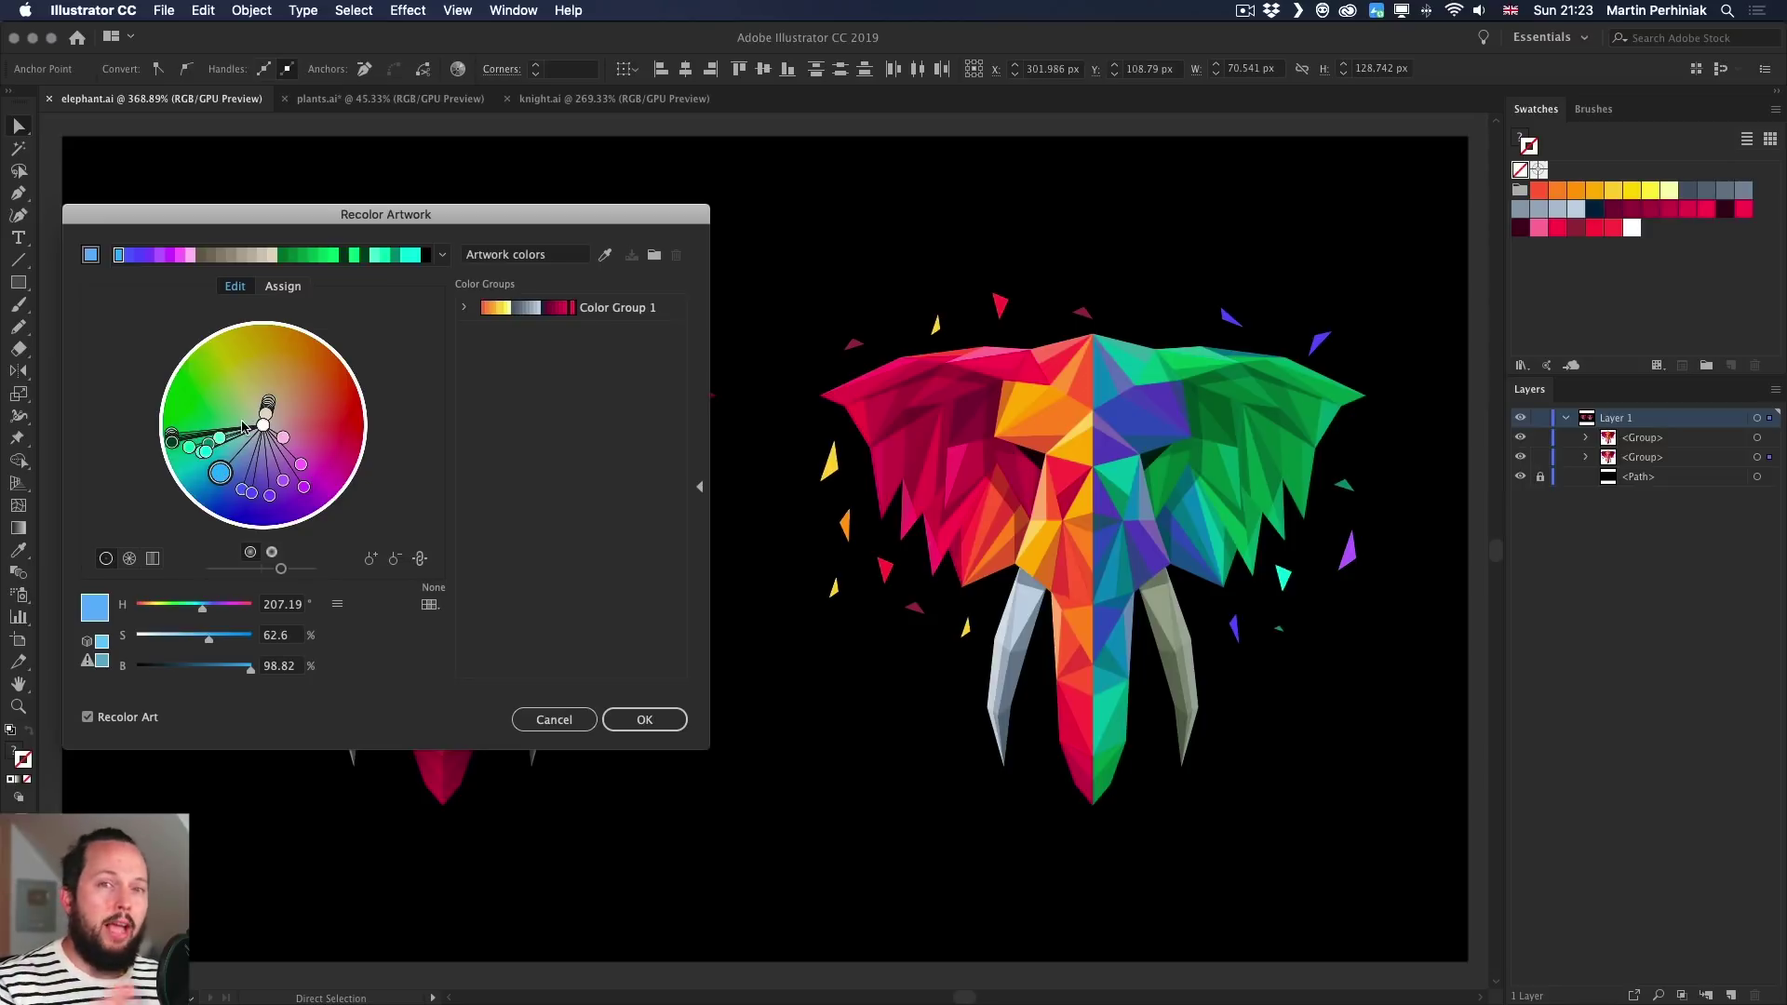
{"action": "left_click", "coordinate": [644, 720]}
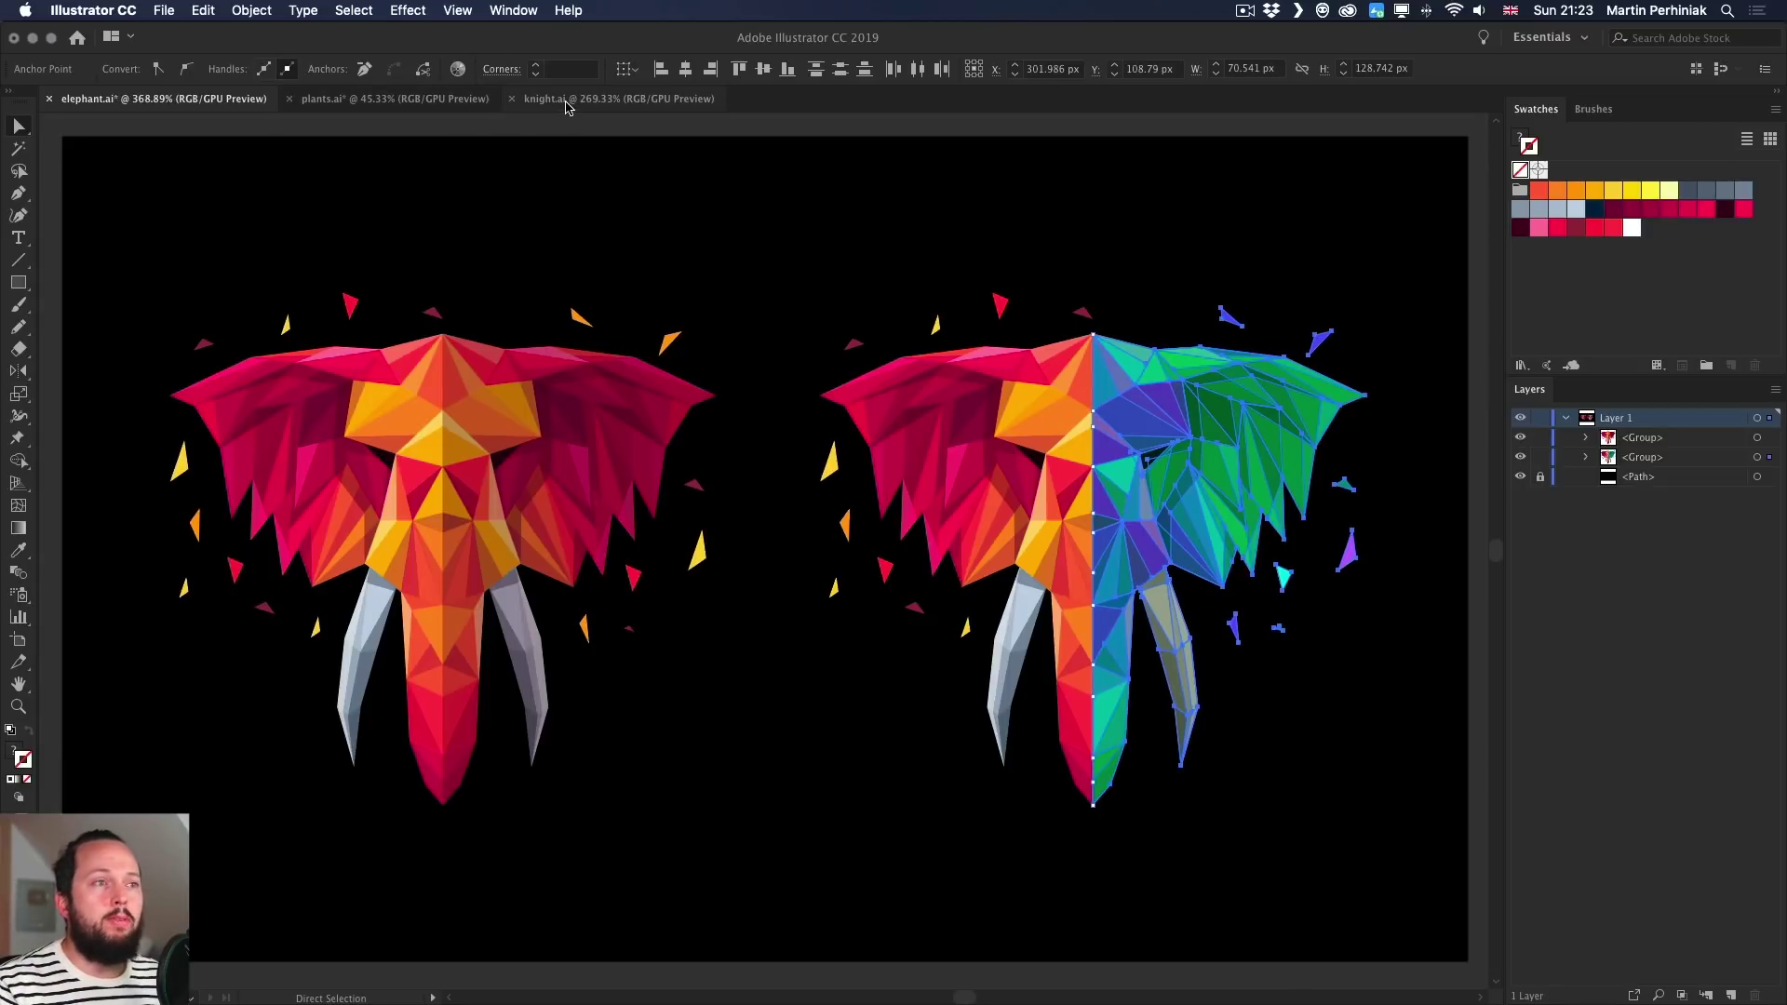
Switch to plants.ai and start Recolor Artwork on the second illustration's plant group together with its pink background.
{"action": "left_click", "coordinate": [319, 102]}
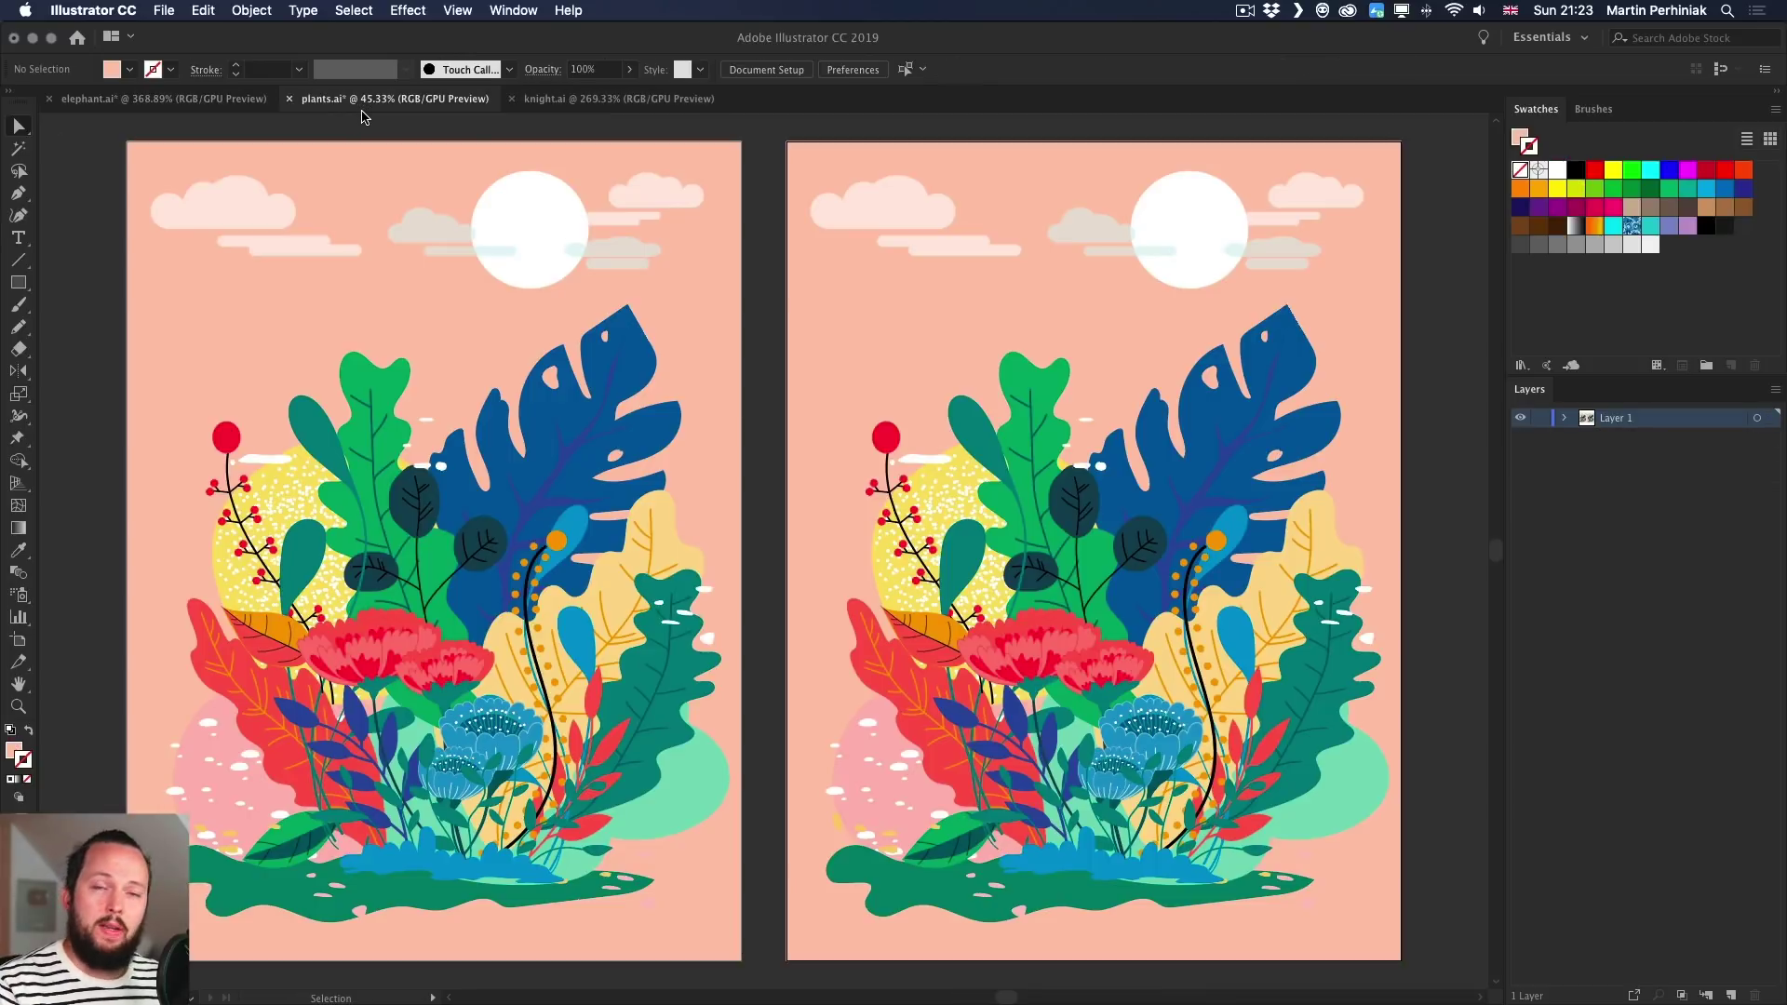
{"action": "left_click", "coordinate": [930, 546]}
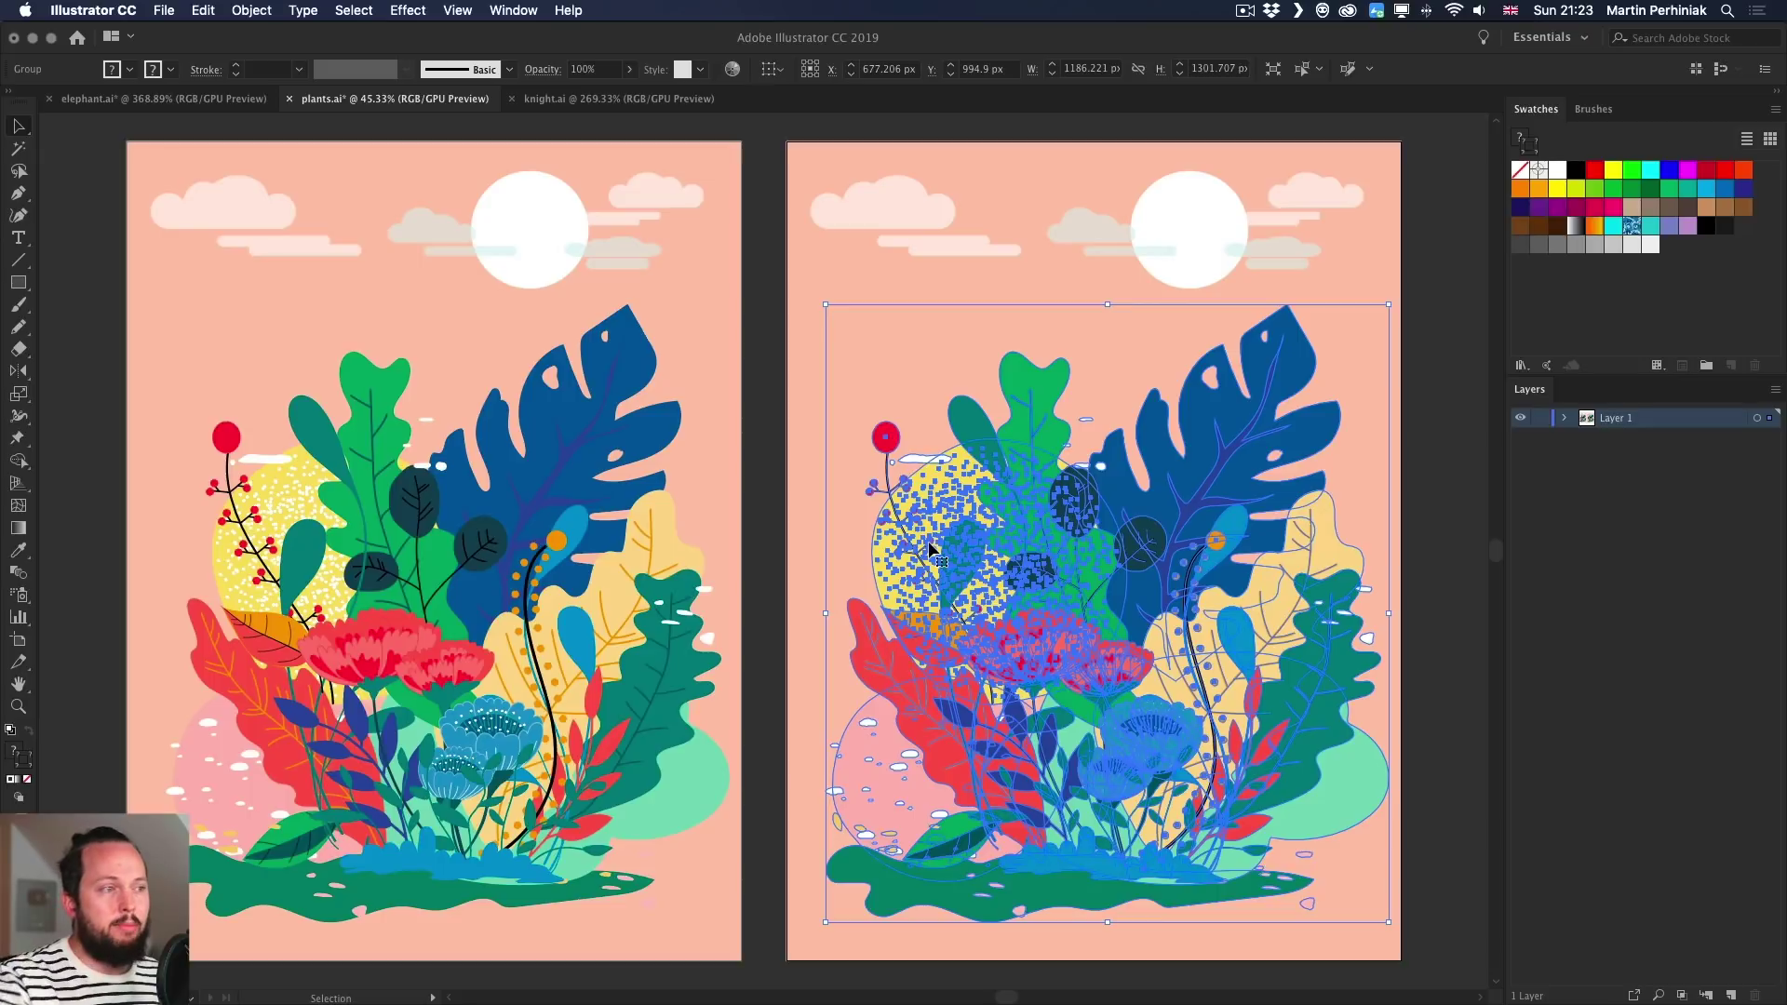
{"action": "left_click", "coordinate": [813, 332], "text": "shift"}
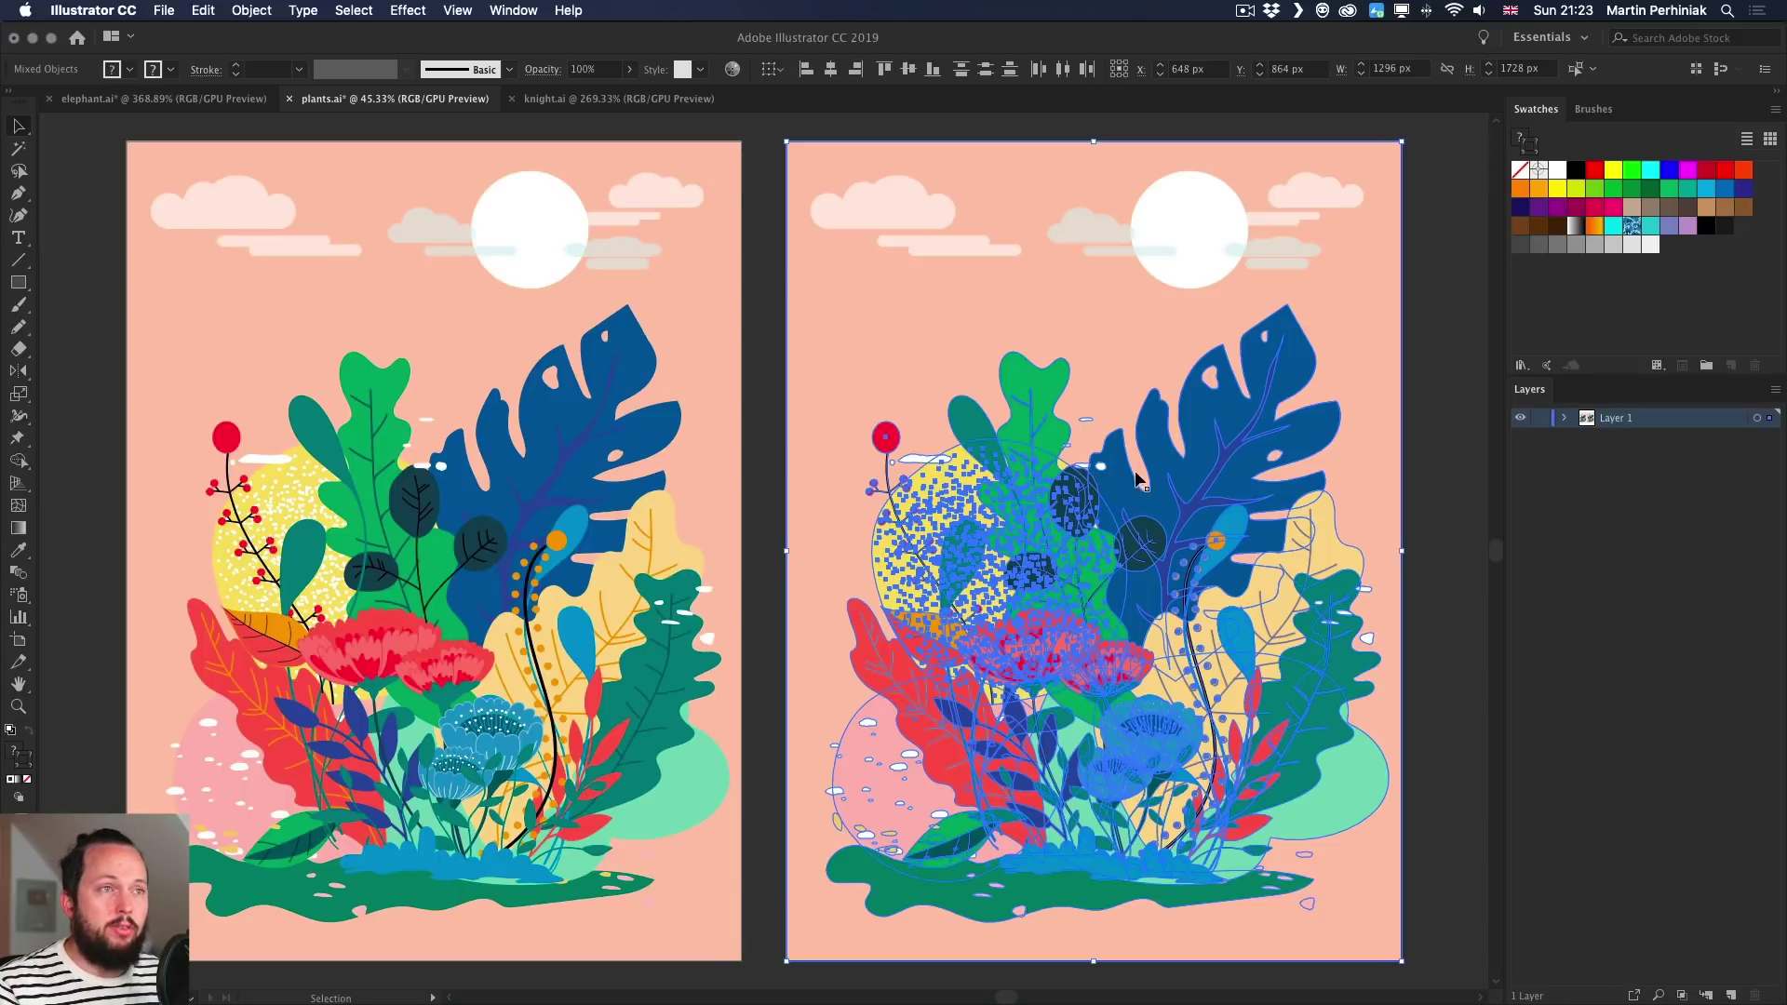
{"action": "left_click", "coordinate": [733, 73]}
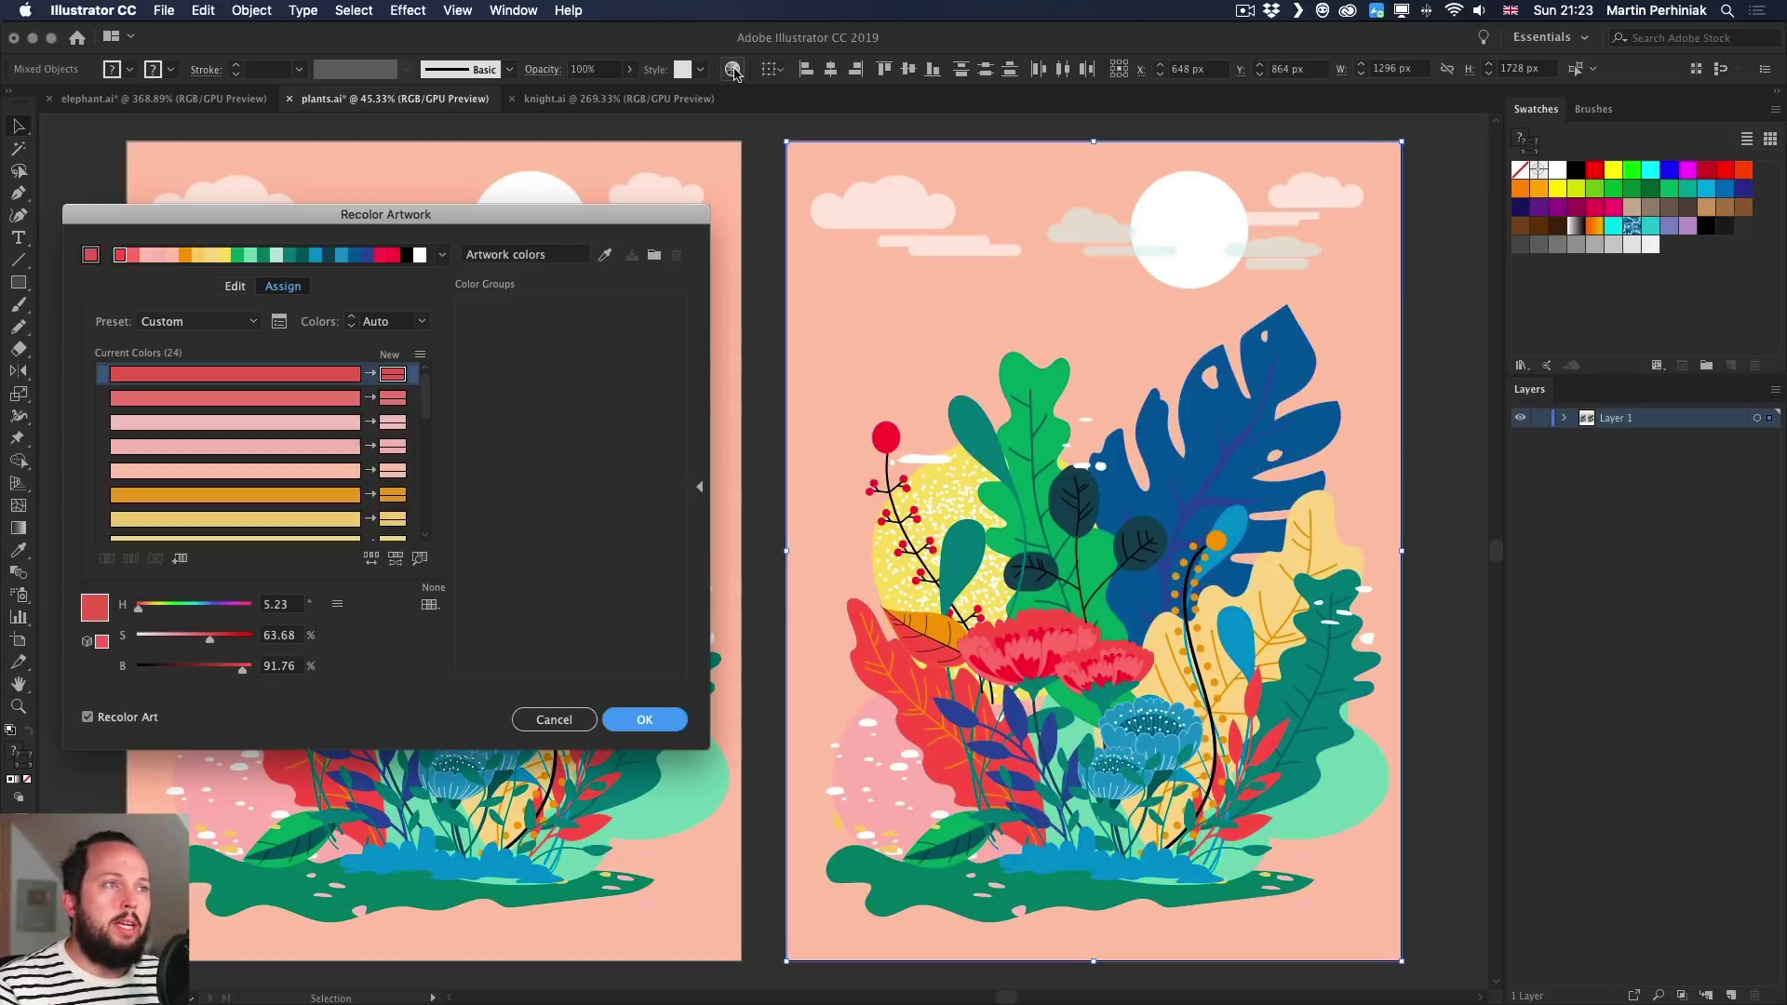
{"action": "left_click_drag", "start_coordinate": [400, 202], "coordinate": [630, 270]}
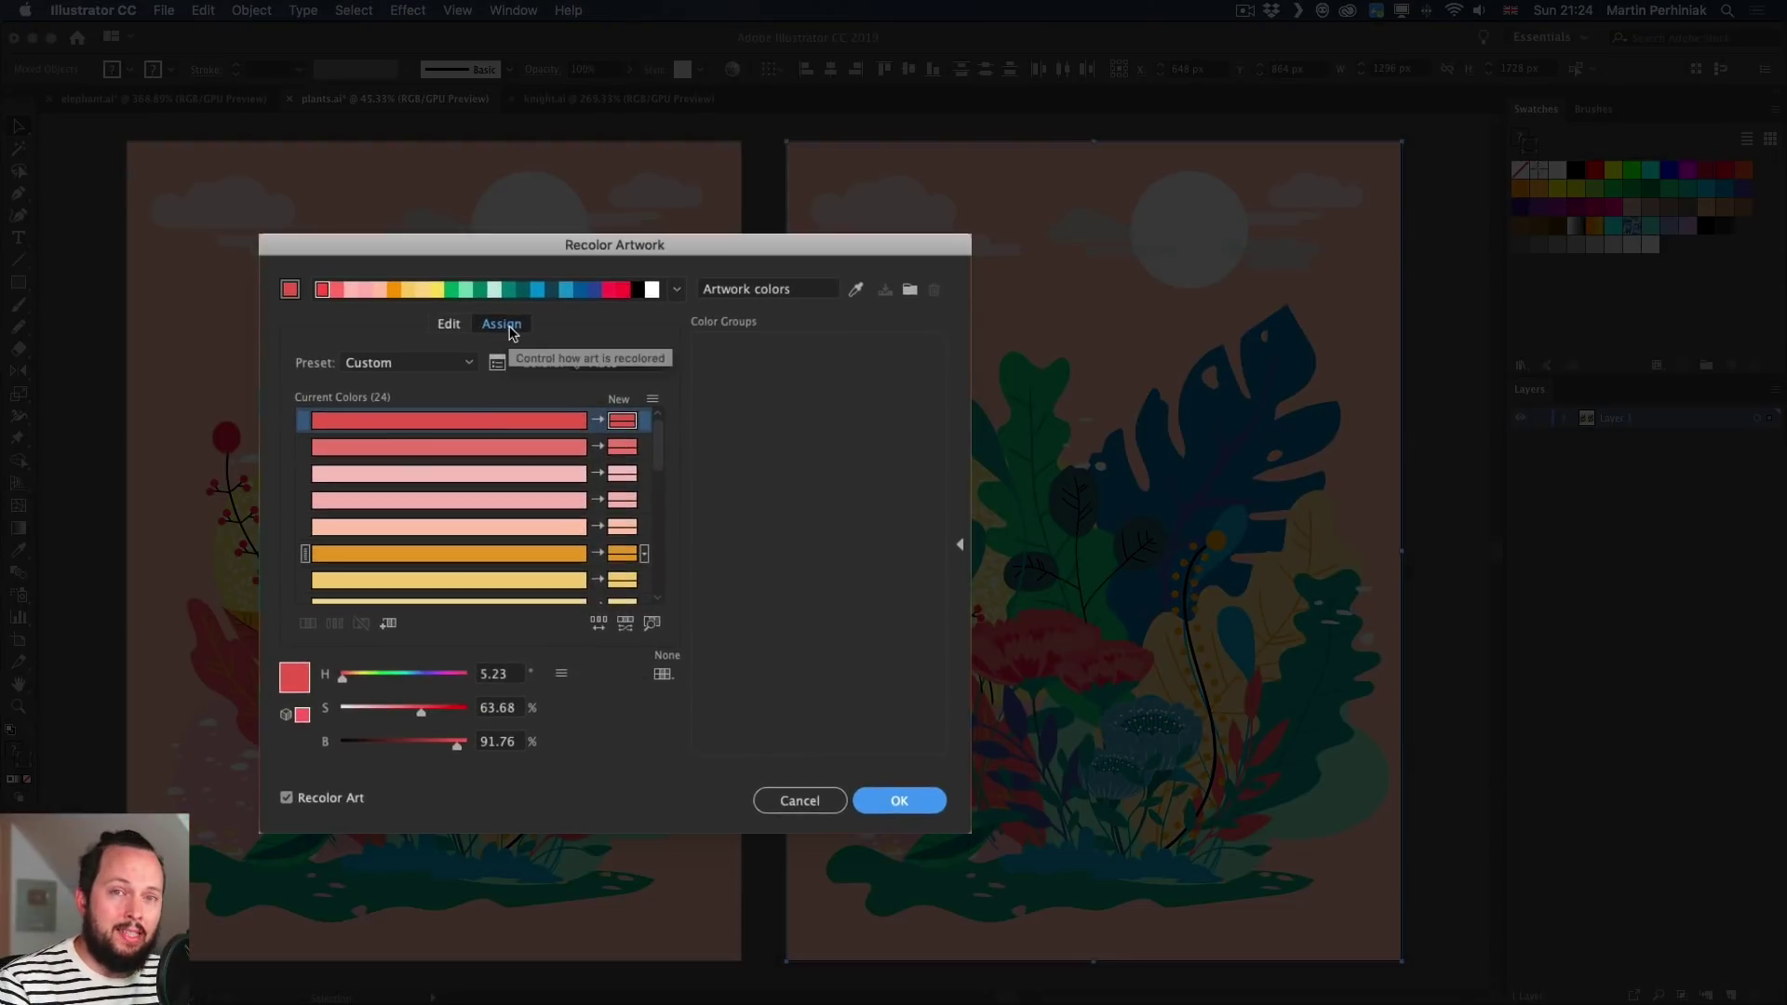
Save the illustration's artwork colours as a new colour group and add it to the document's swatches.
{"action": "left_click", "coordinate": [443, 327]}
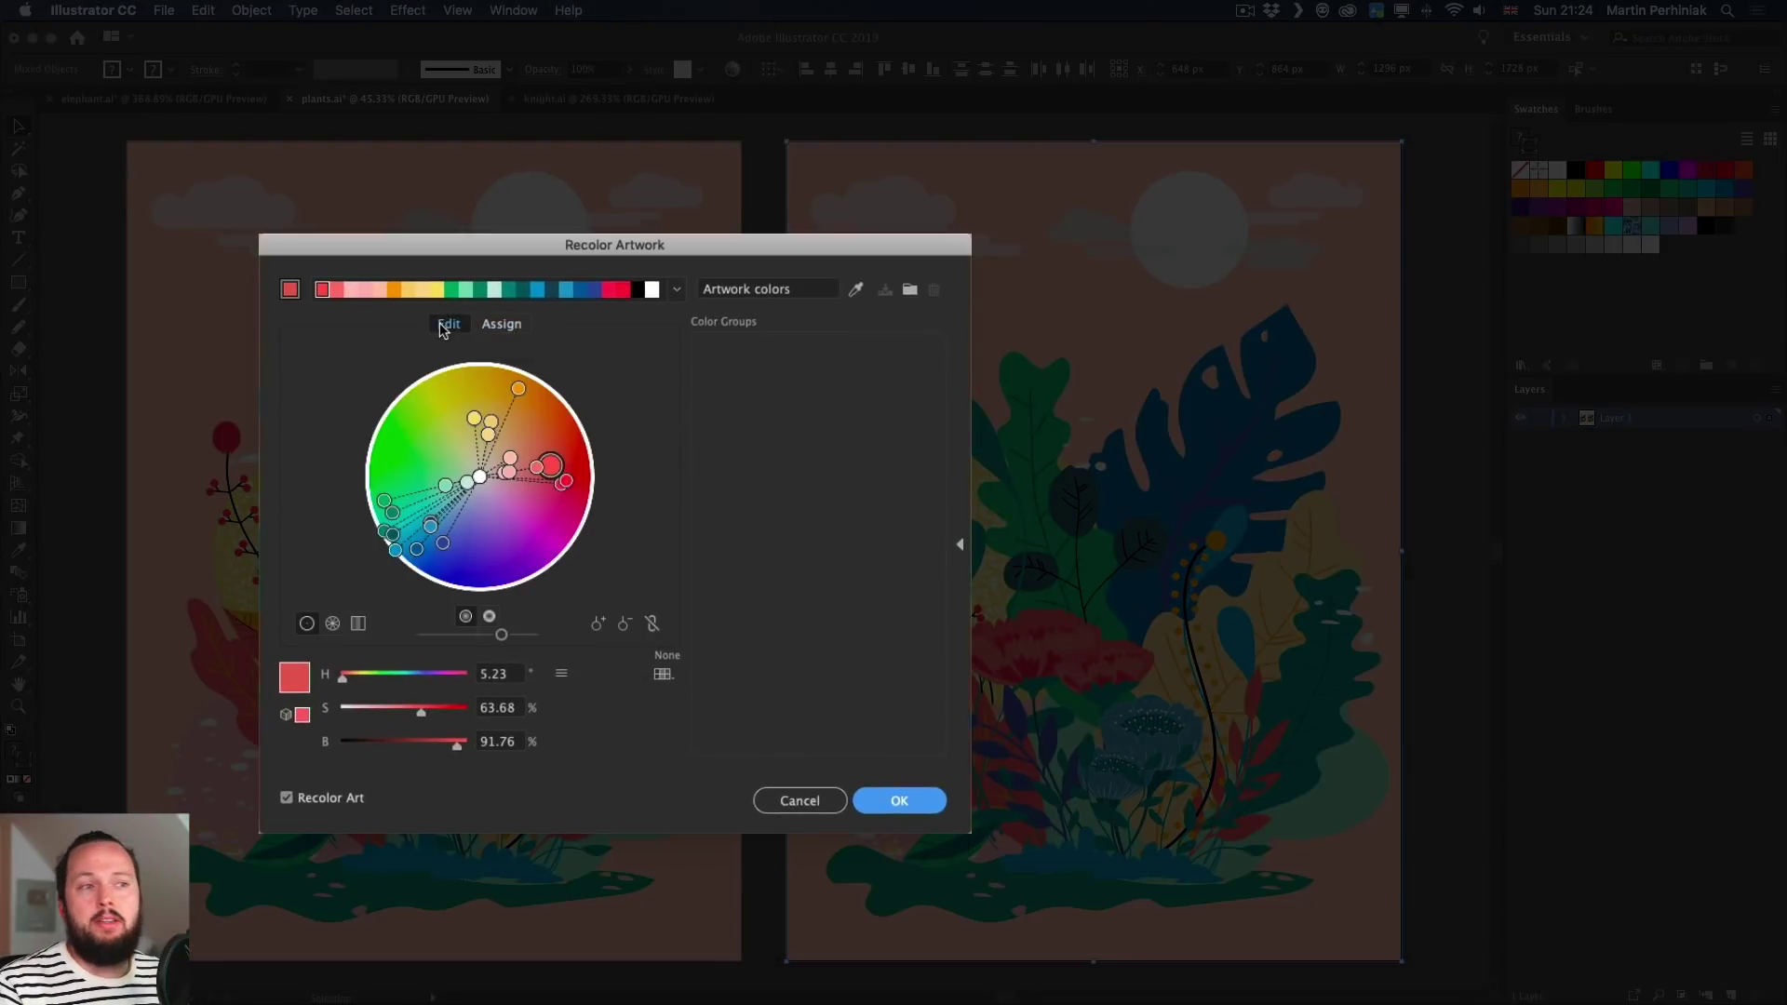
{"action": "left_click", "coordinate": [502, 326]}
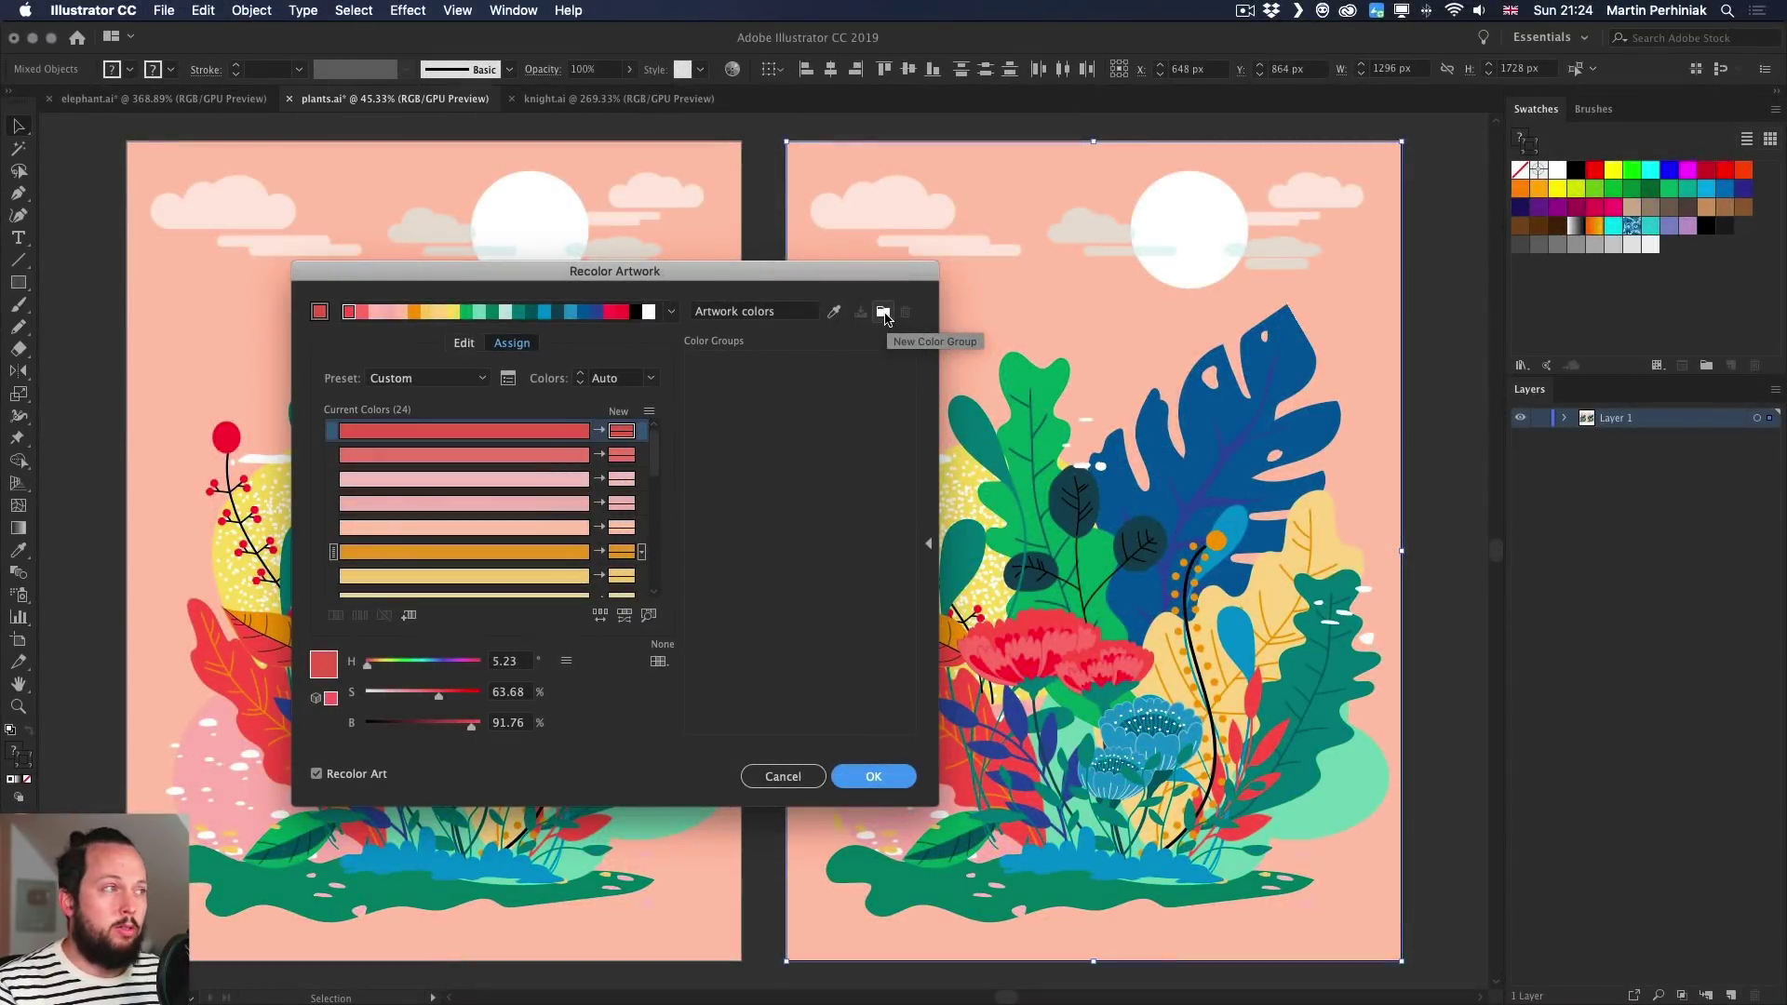
{"action": "left_click", "coordinate": [885, 317]}
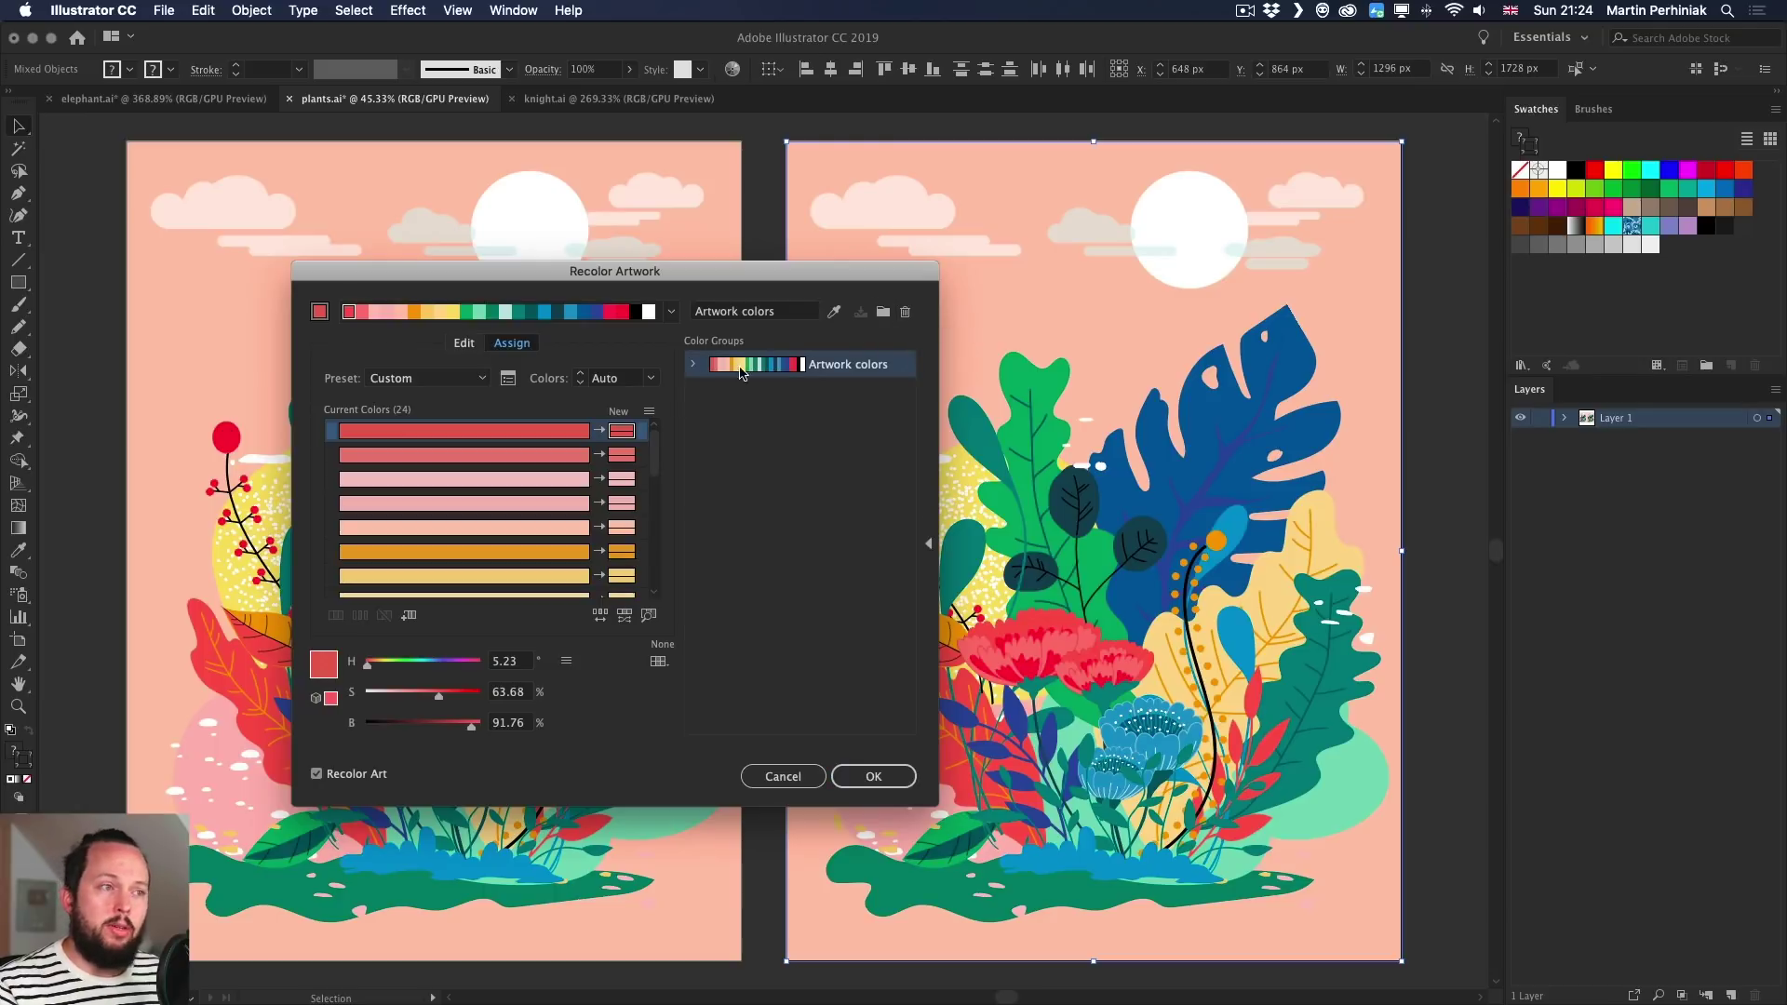
{"action": "left_click", "coordinate": [857, 781]}
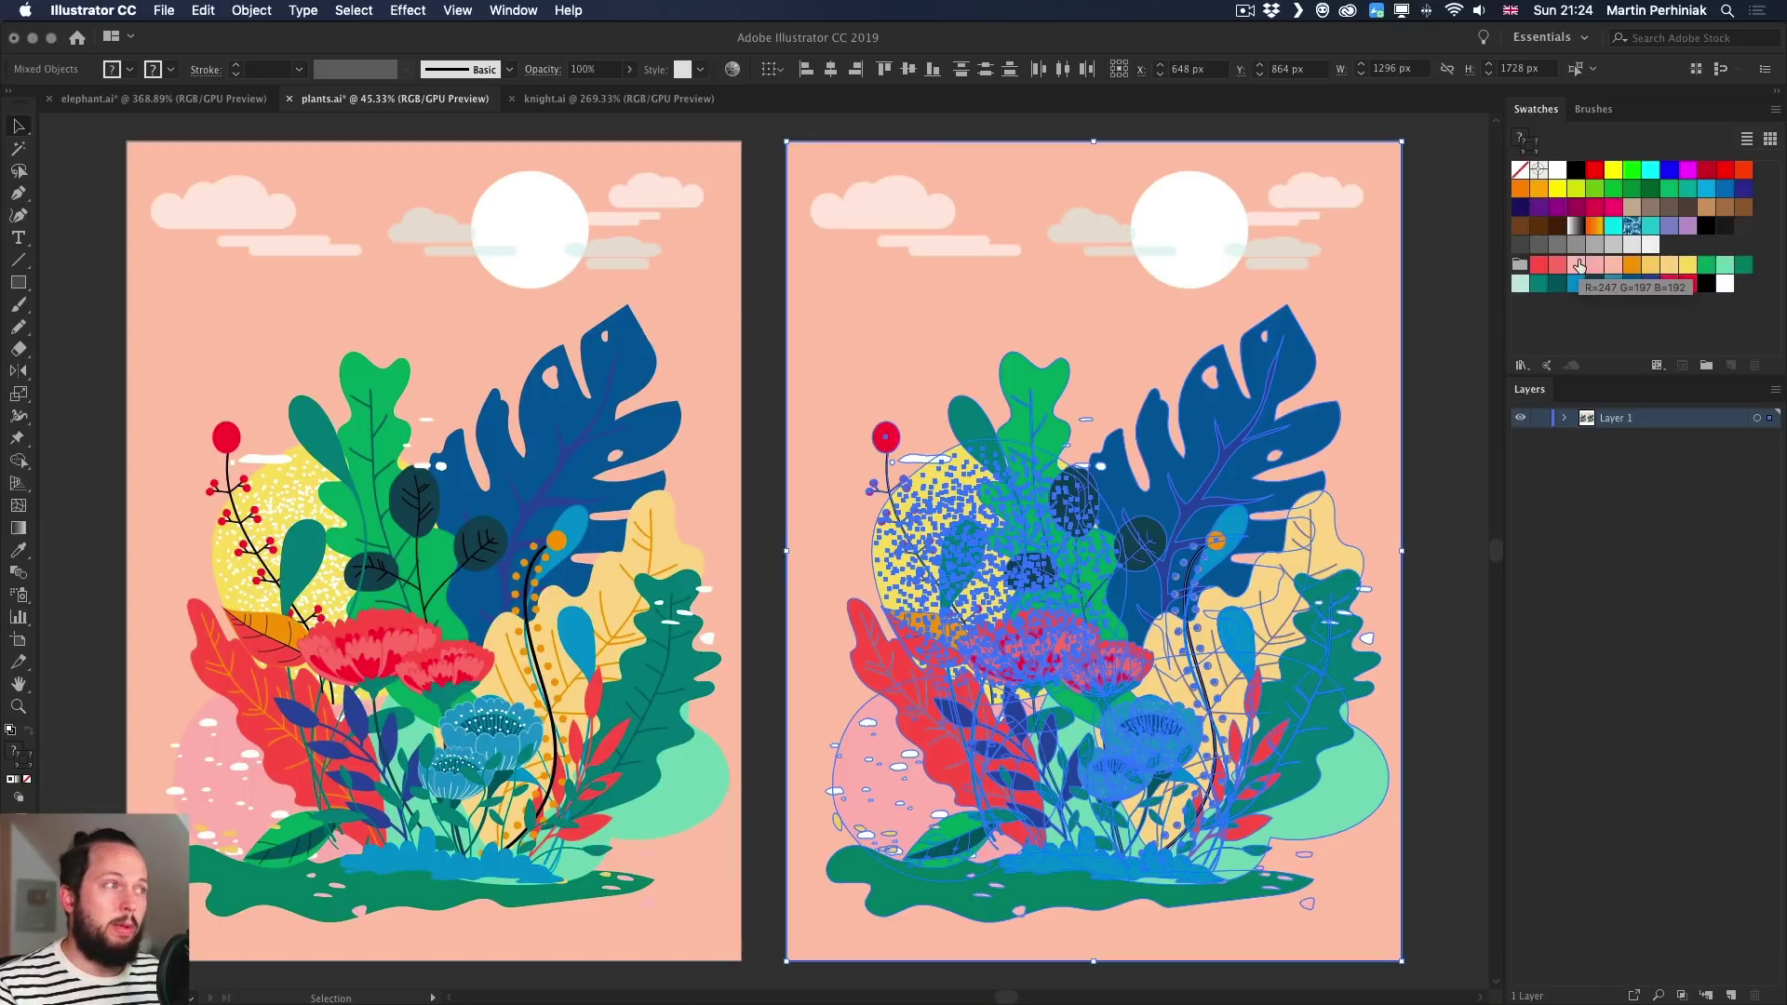
{"action": "left_click", "coordinate": [1449, 323]}
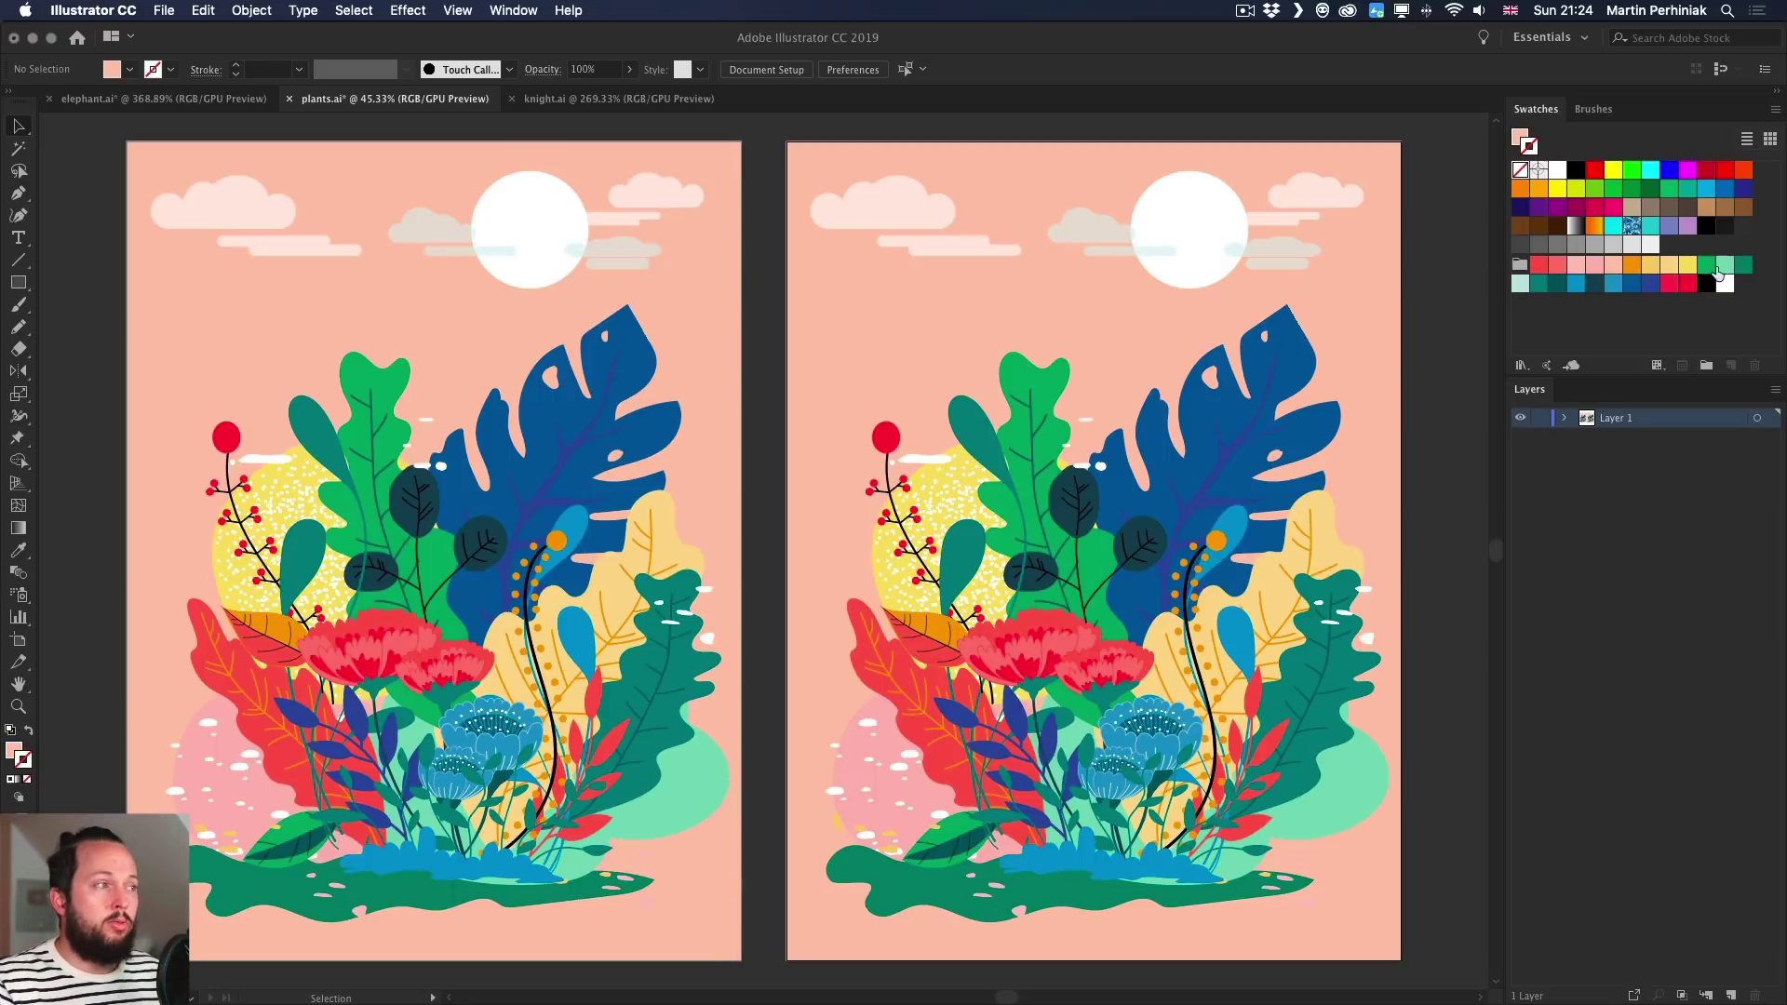
Select all unused swatches in the document and delete them.
{"action": "left_click", "coordinate": [1129, 606]}
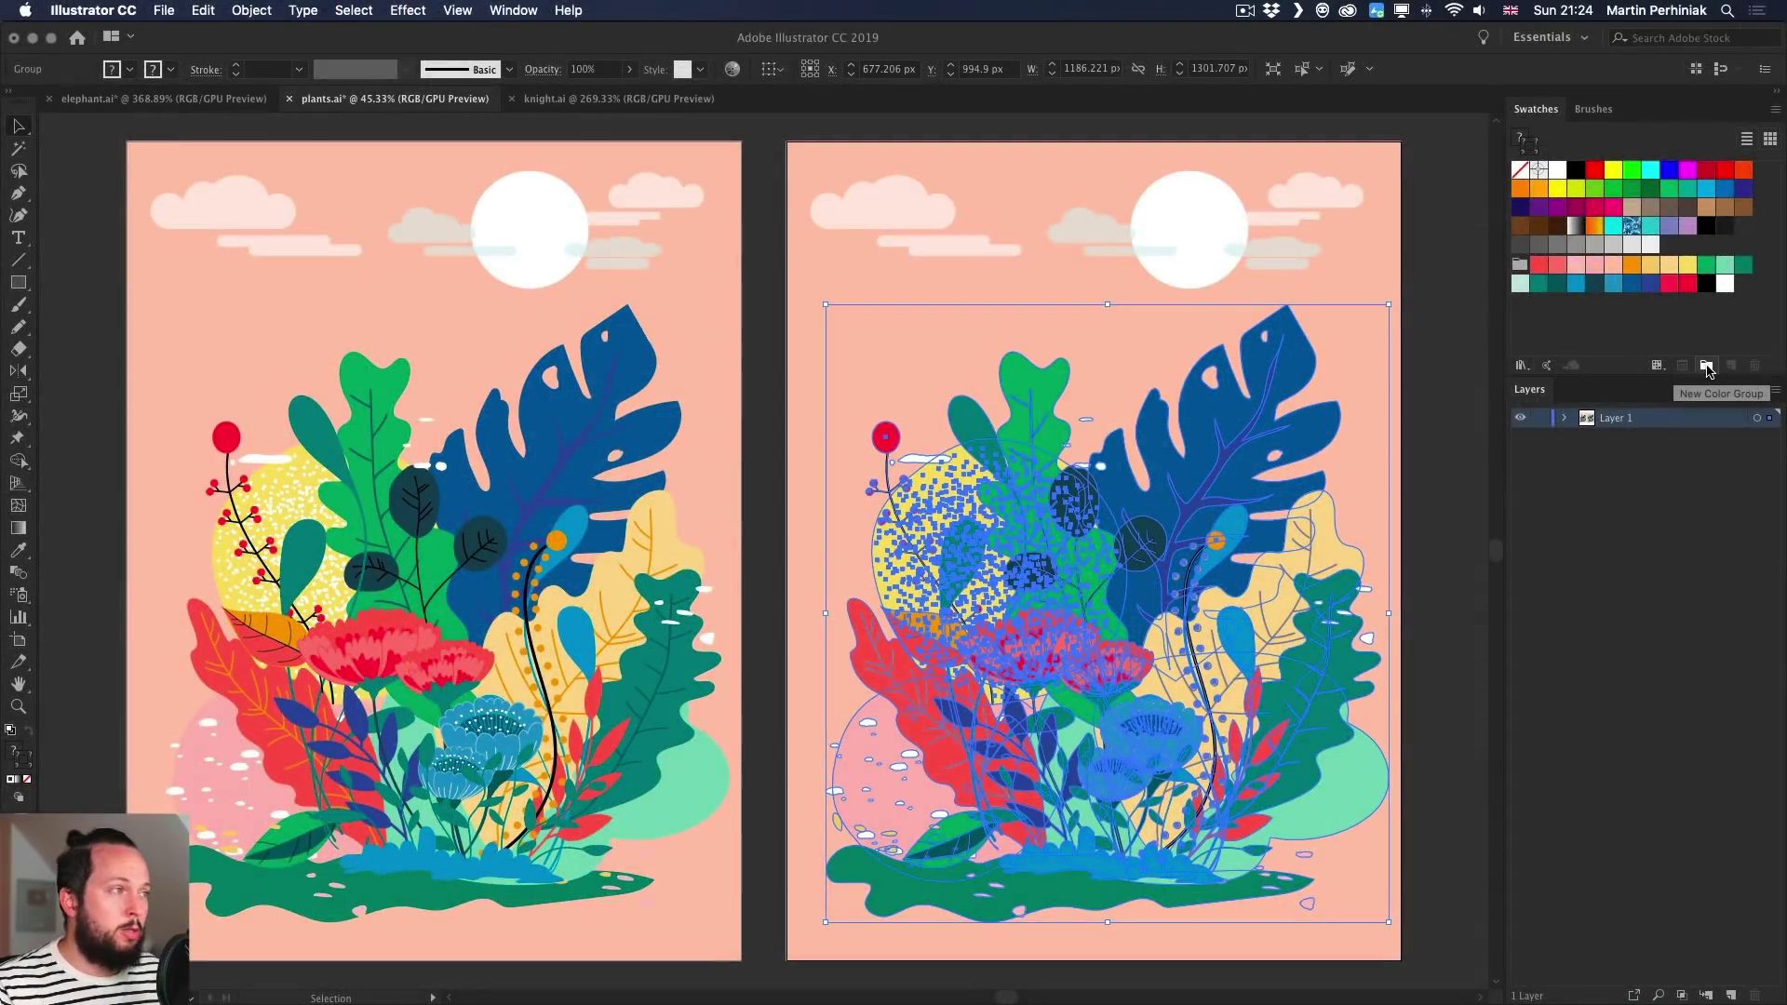
{"action": "left_click", "coordinate": [1430, 371]}
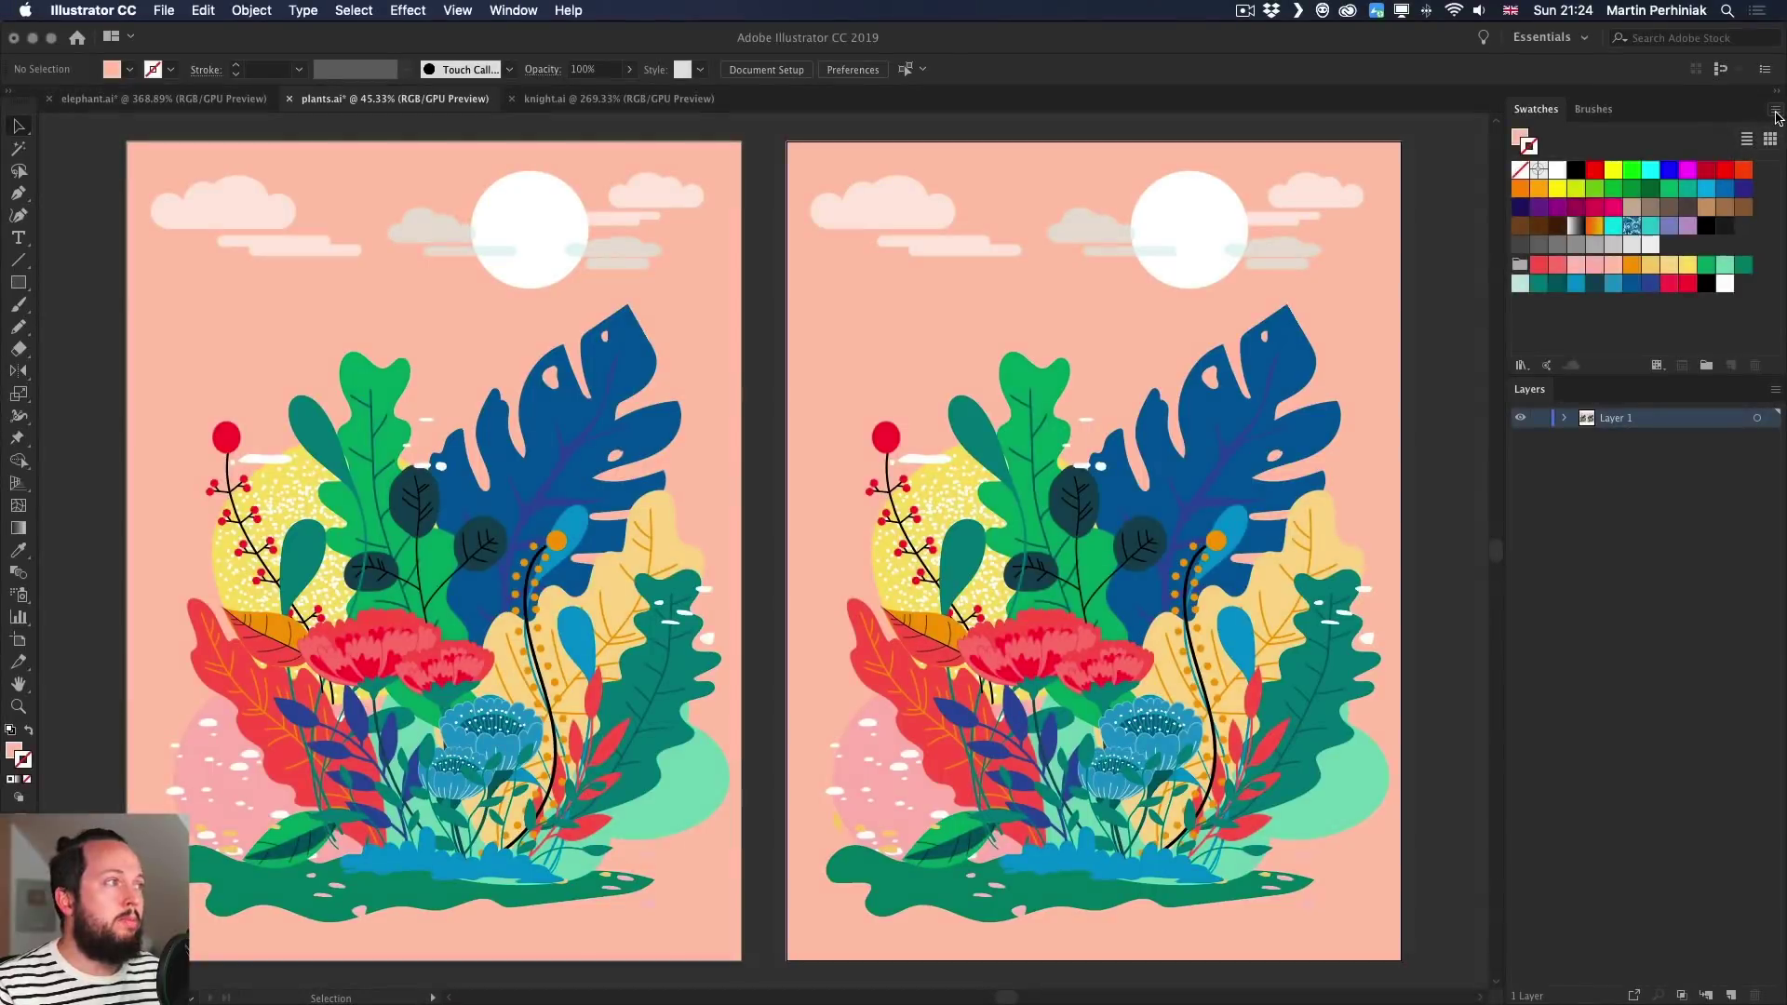
{"action": "left_click", "coordinate": [1776, 109]}
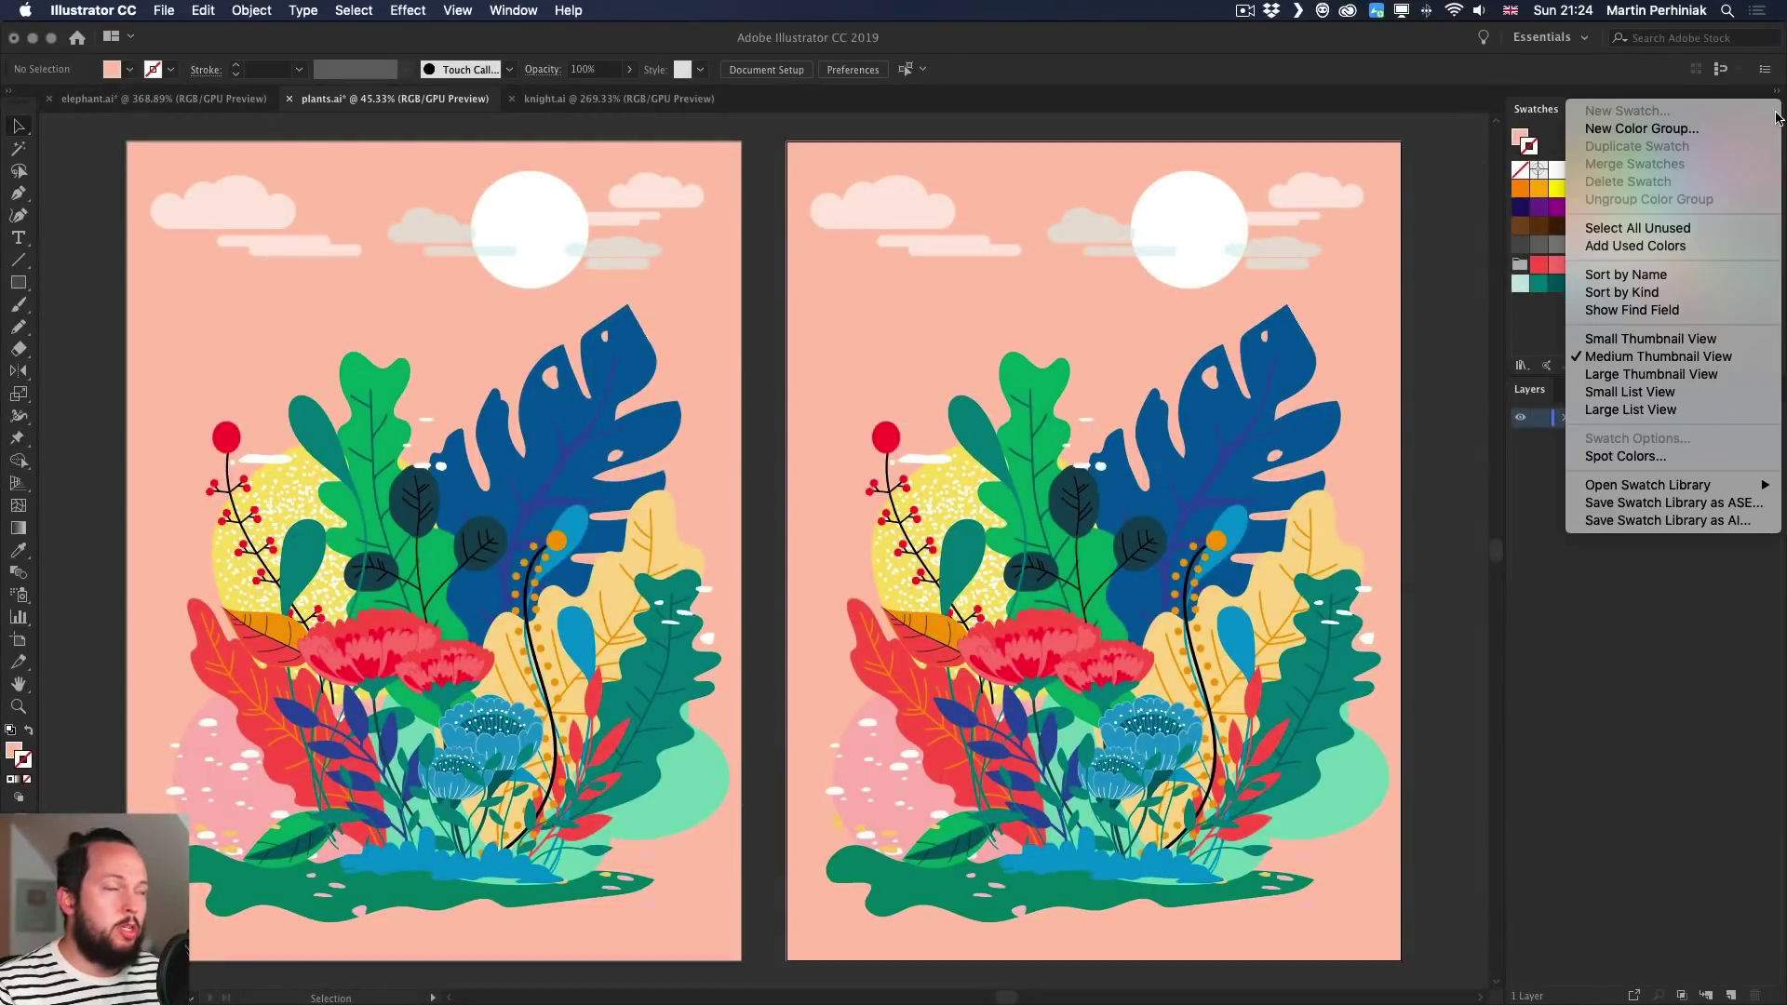
{"action": "left_click", "coordinate": [1646, 228]}
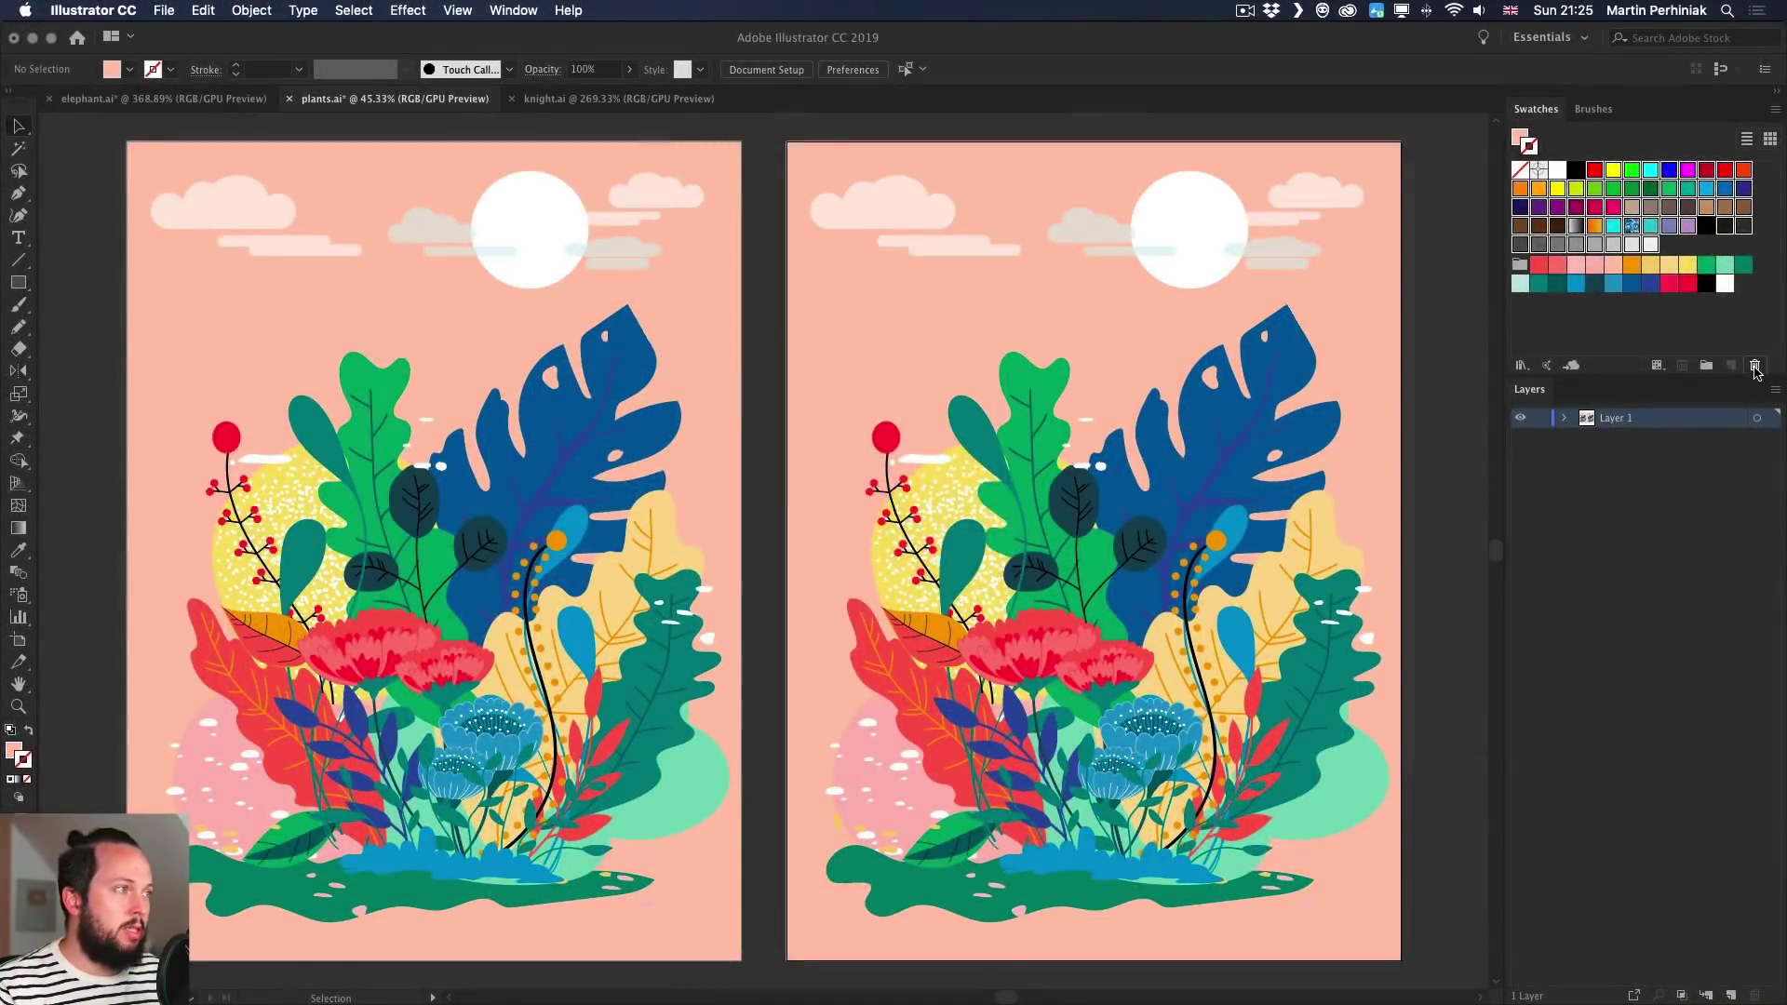
{"action": "left_click", "coordinate": [1751, 366]}
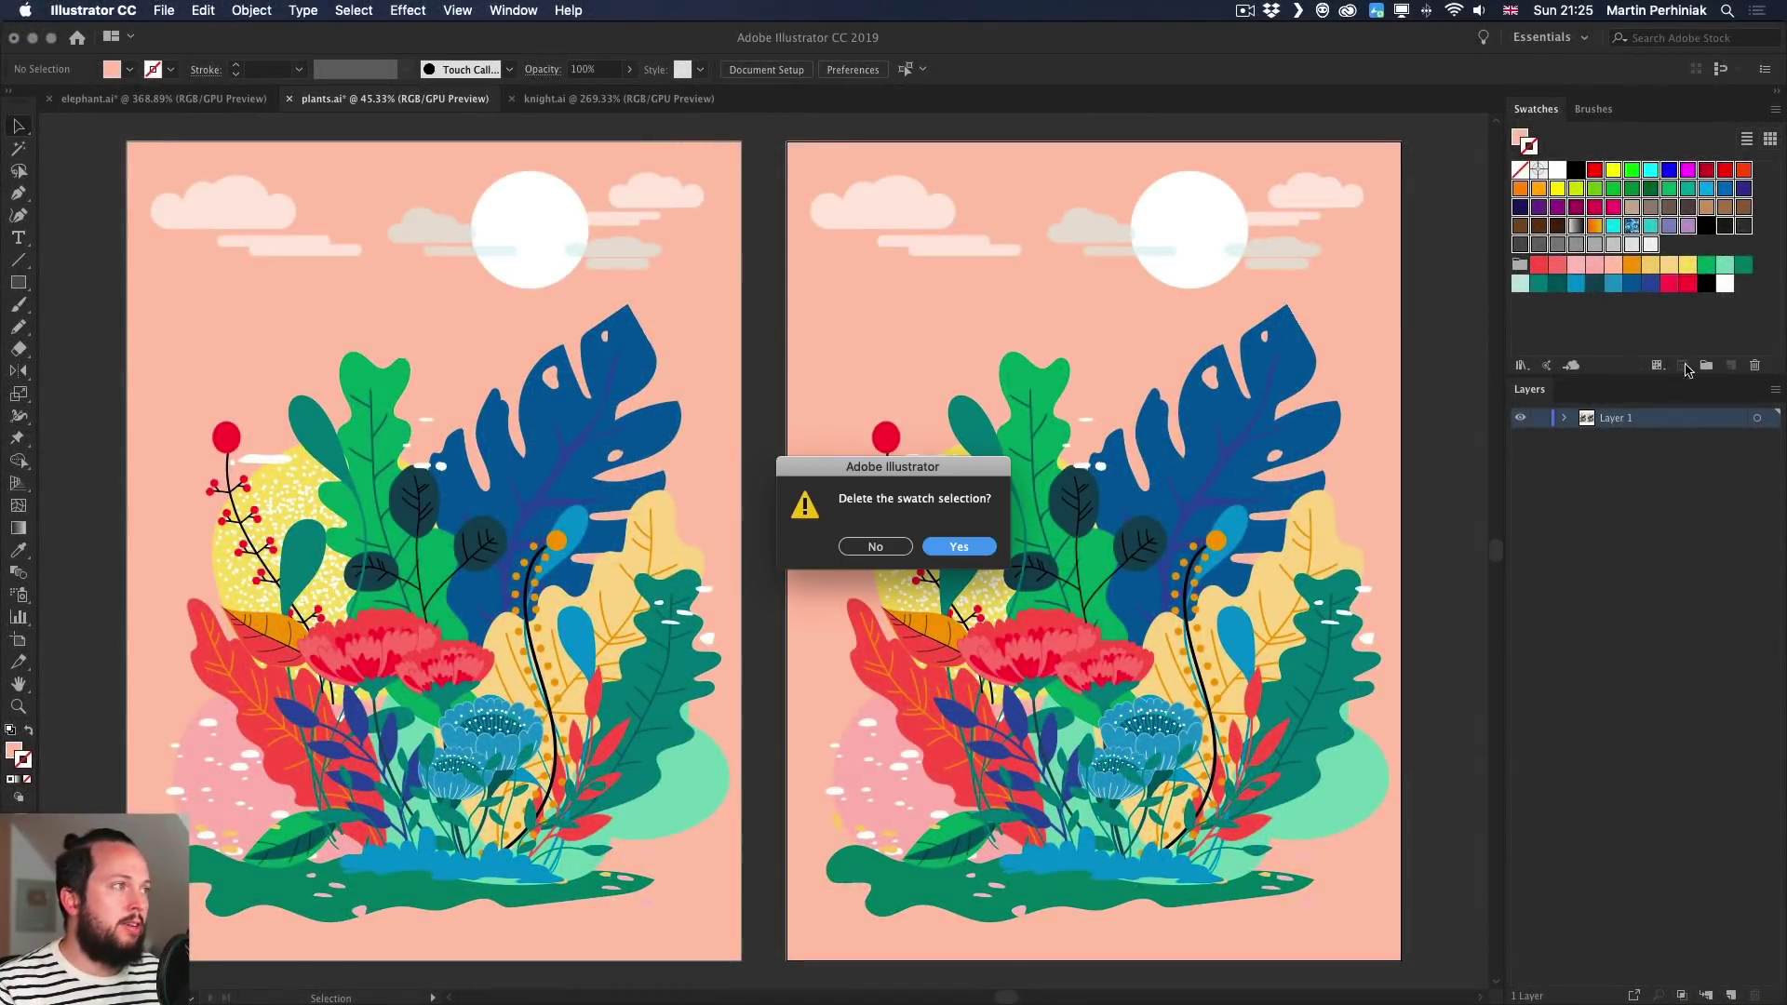
{"action": "left_click", "coordinate": [947, 549]}
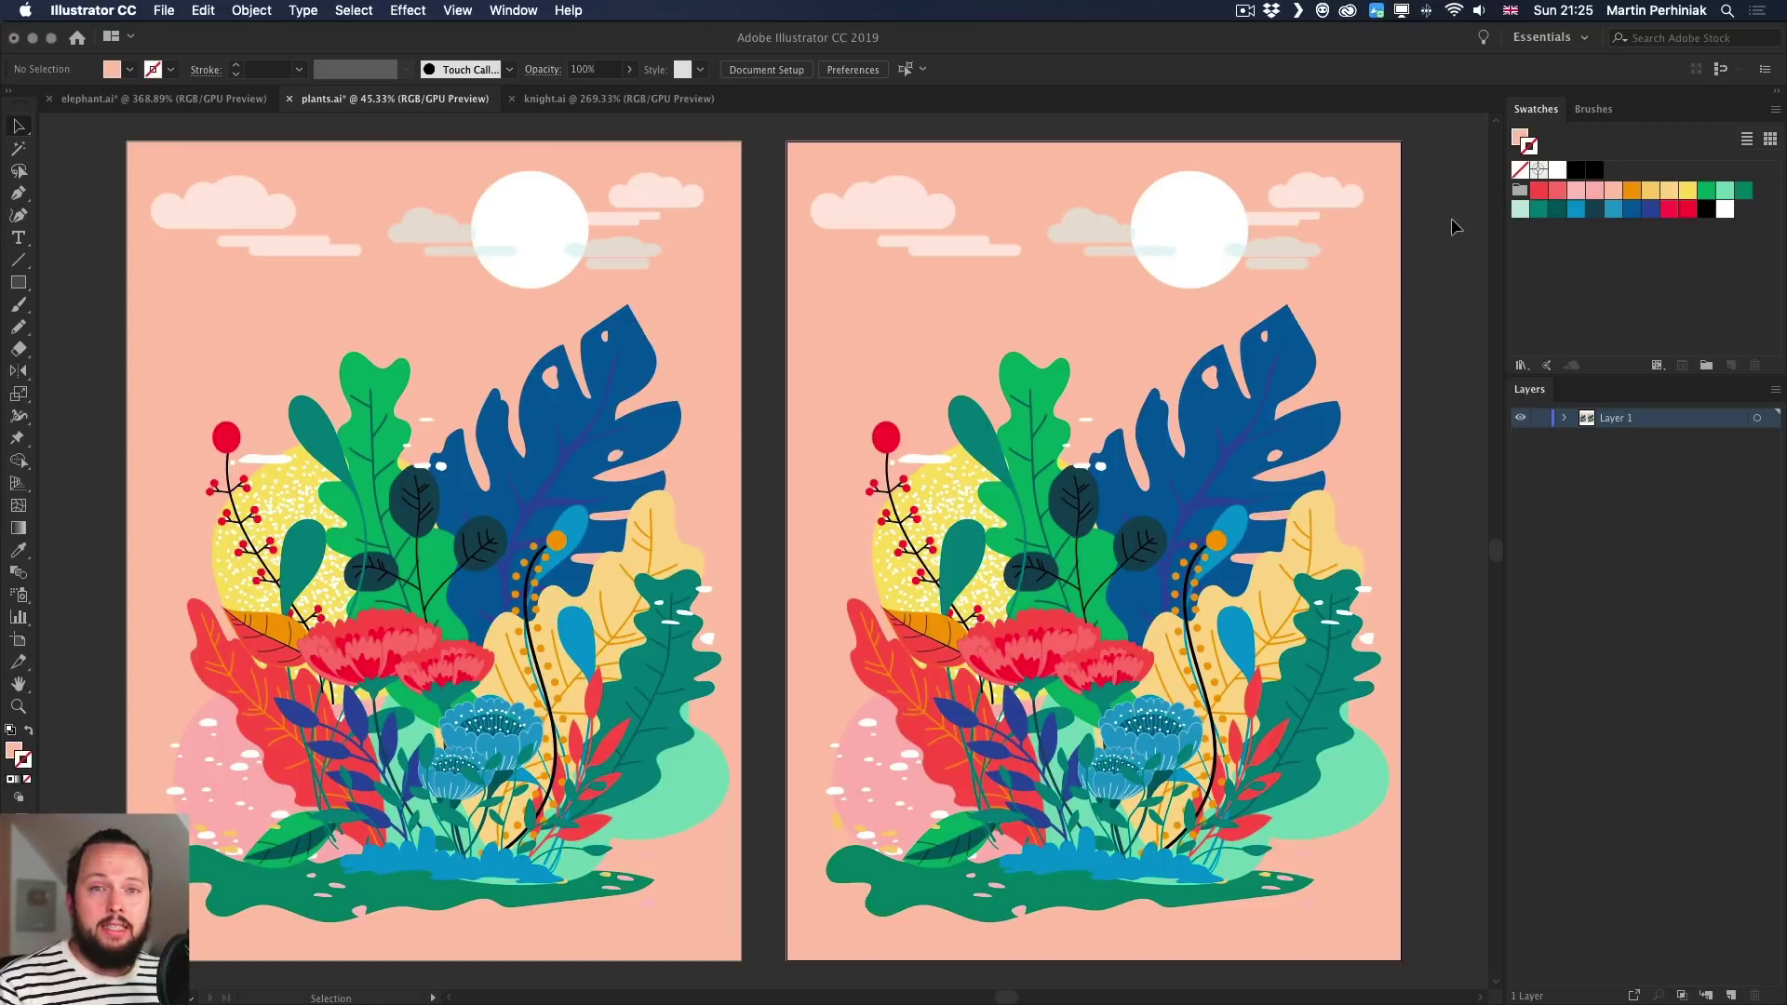
Recolor the second illustration's plants and background with the Complementary harmony rule.
{"action": "left_click", "coordinate": [1303, 391]}
{"action": "left_click", "coordinate": [825, 281], "text": "shift"}
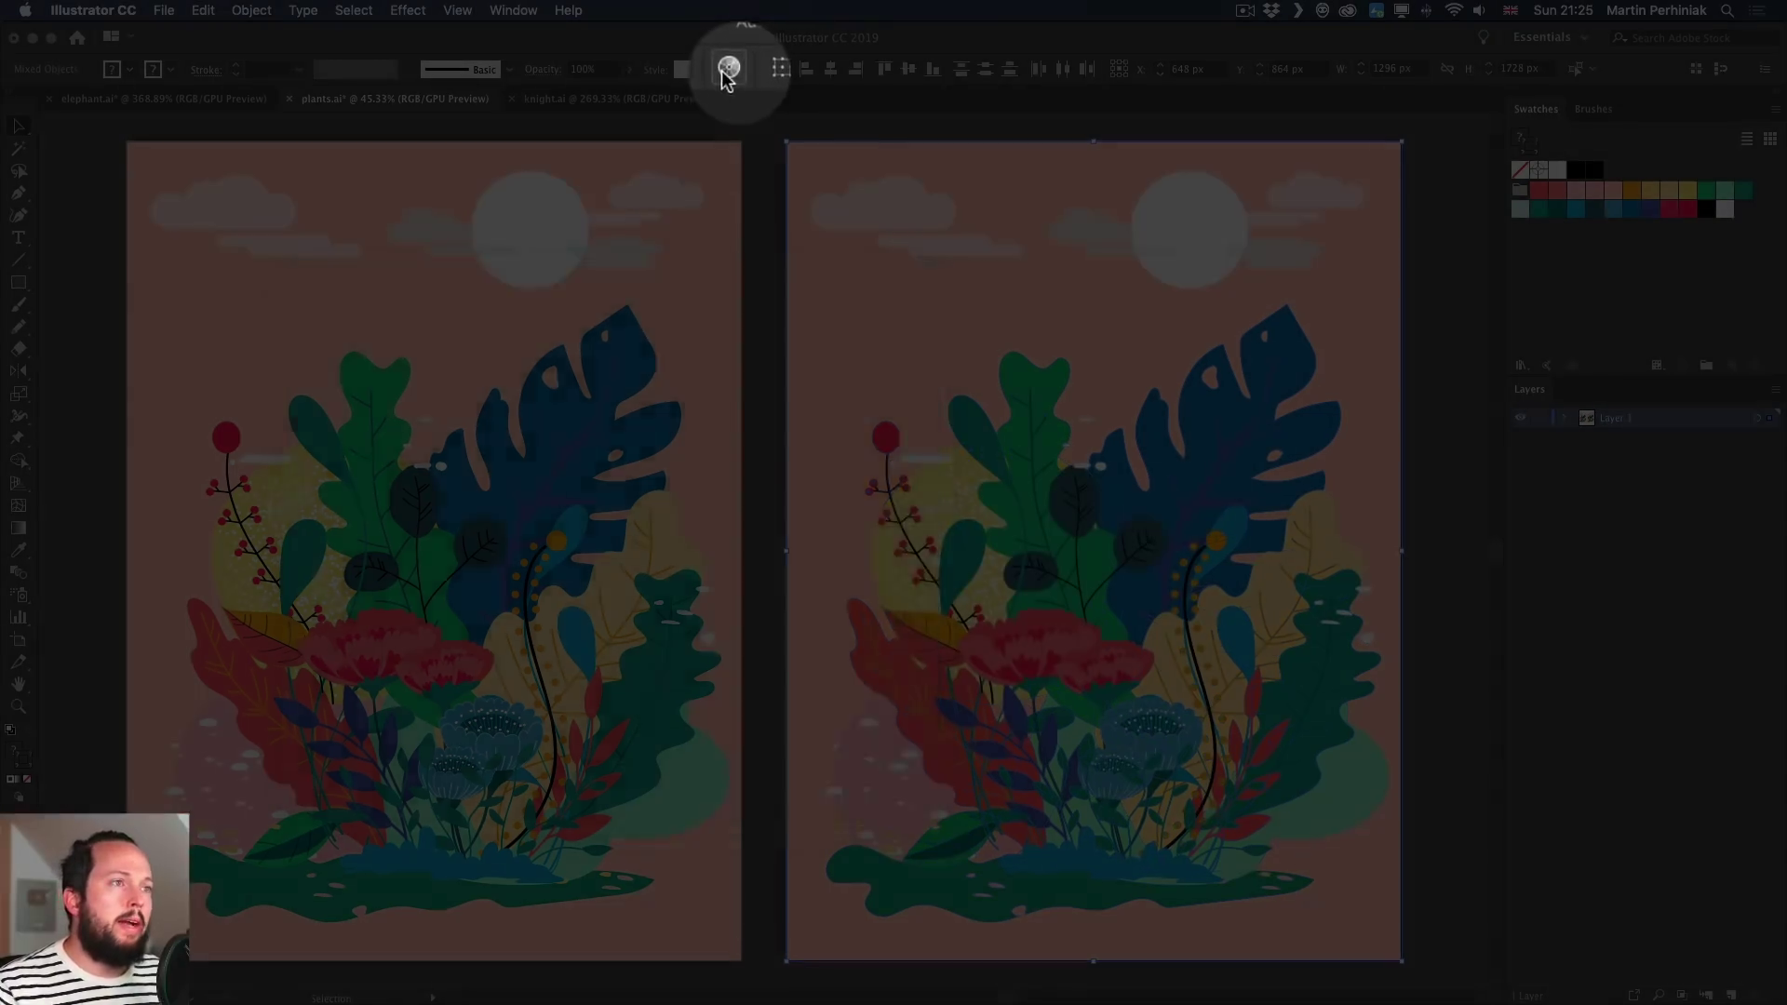
{"action": "left_click", "coordinate": [729, 68]}
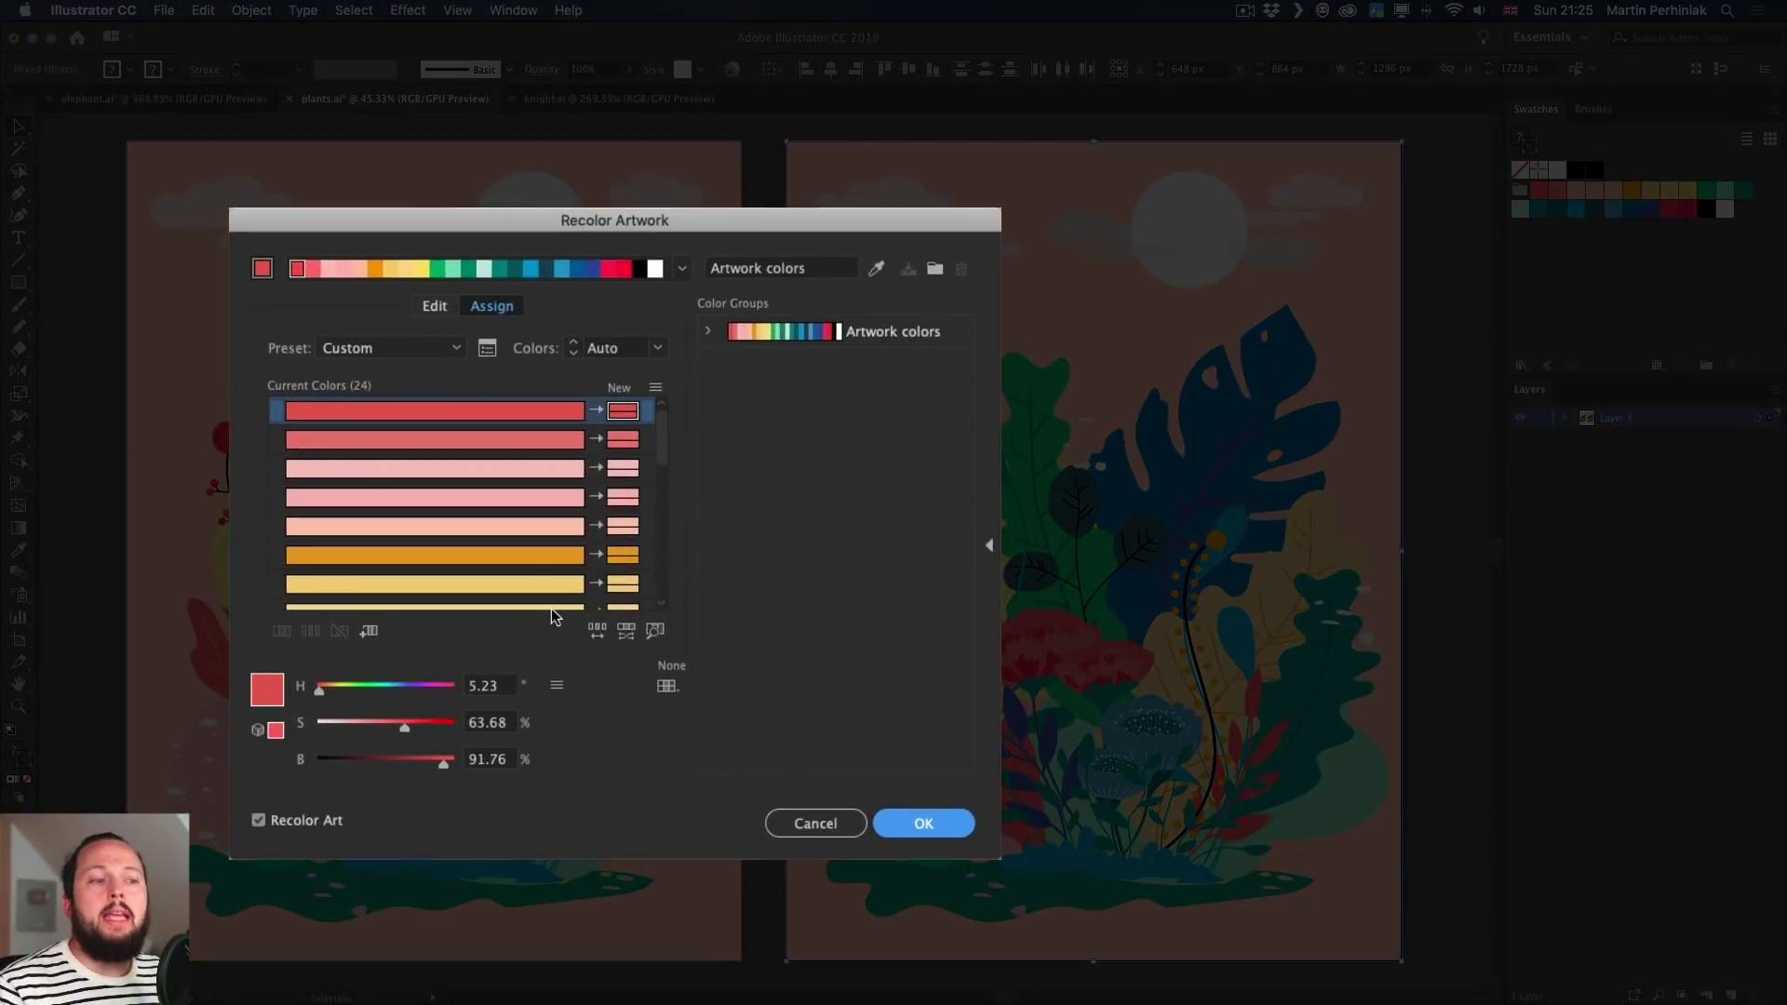
{"action": "left_click", "coordinate": [678, 270]}
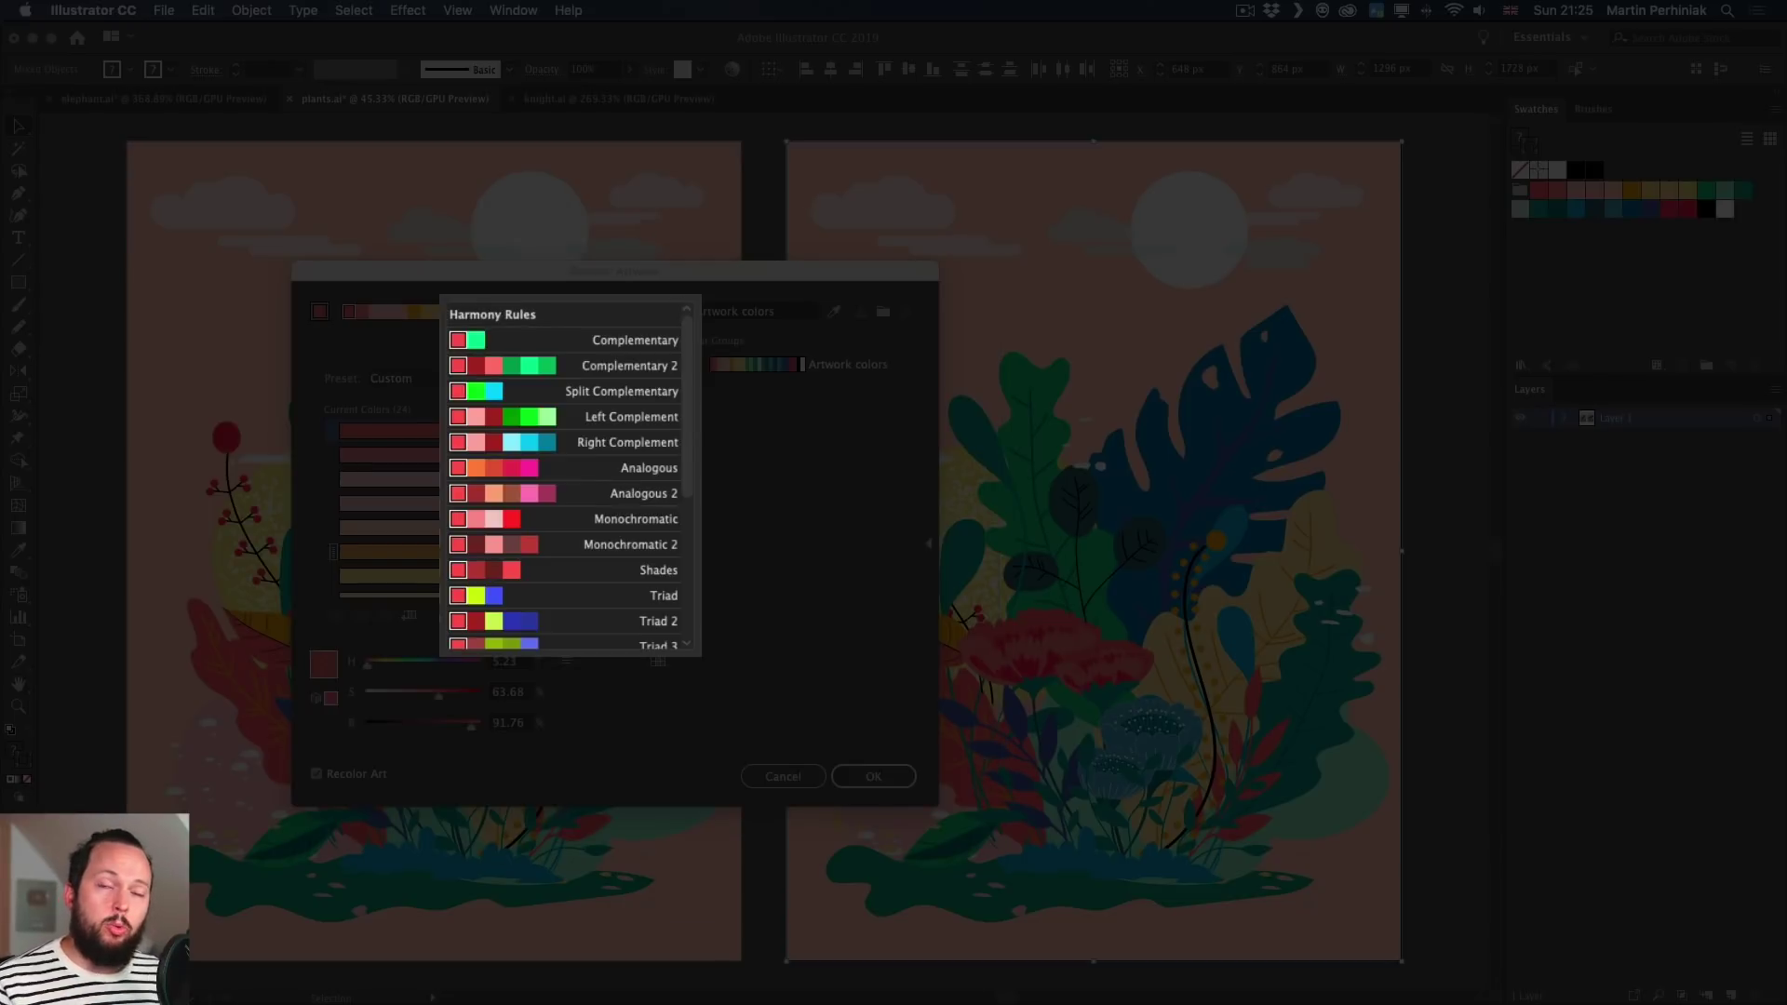
{"action": "left_click", "coordinate": [610, 335]}
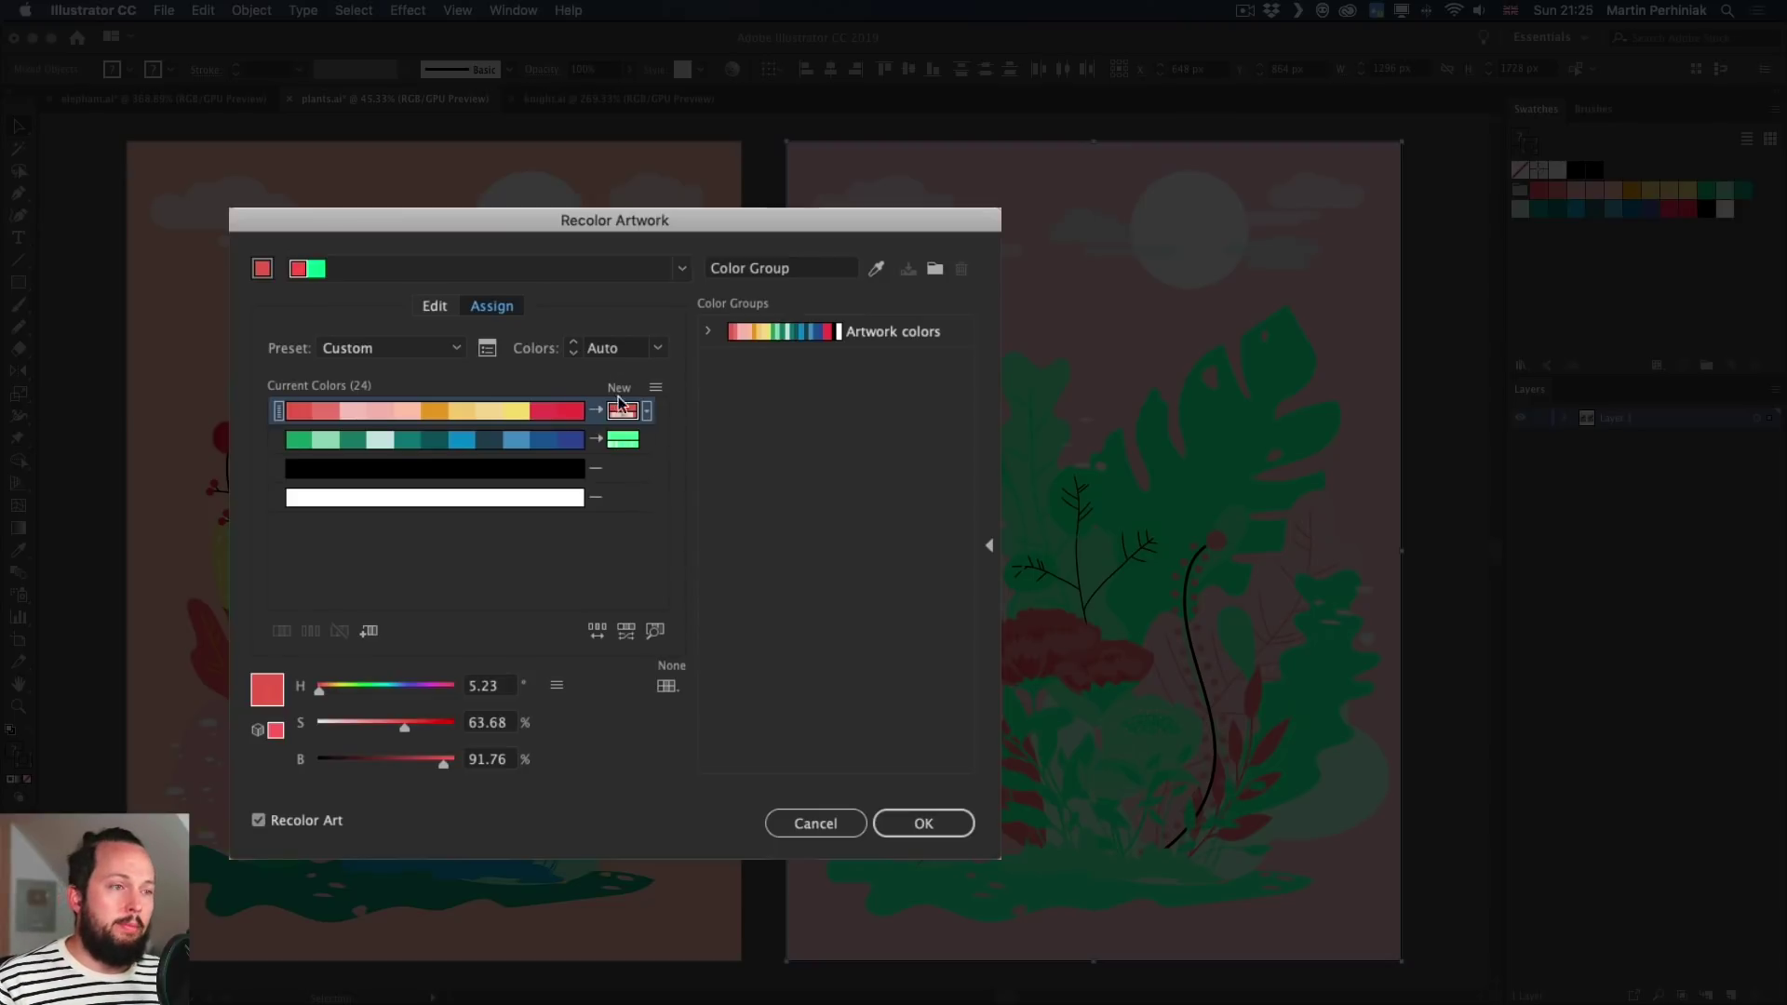
Set the new colour for the warm row to hue 31°, brightness 45%, and for the green-blue row to hue 185°, brightness 43%.
{"action": "mouse_move", "coordinate": [339, 686]}
{"action": "left_mouse_down"}
{"action": "mouse_move", "coordinate": [355, 686]}
{"action": "mouse_move", "coordinate": [338, 683]}
{"action": "left_mouse_up"}
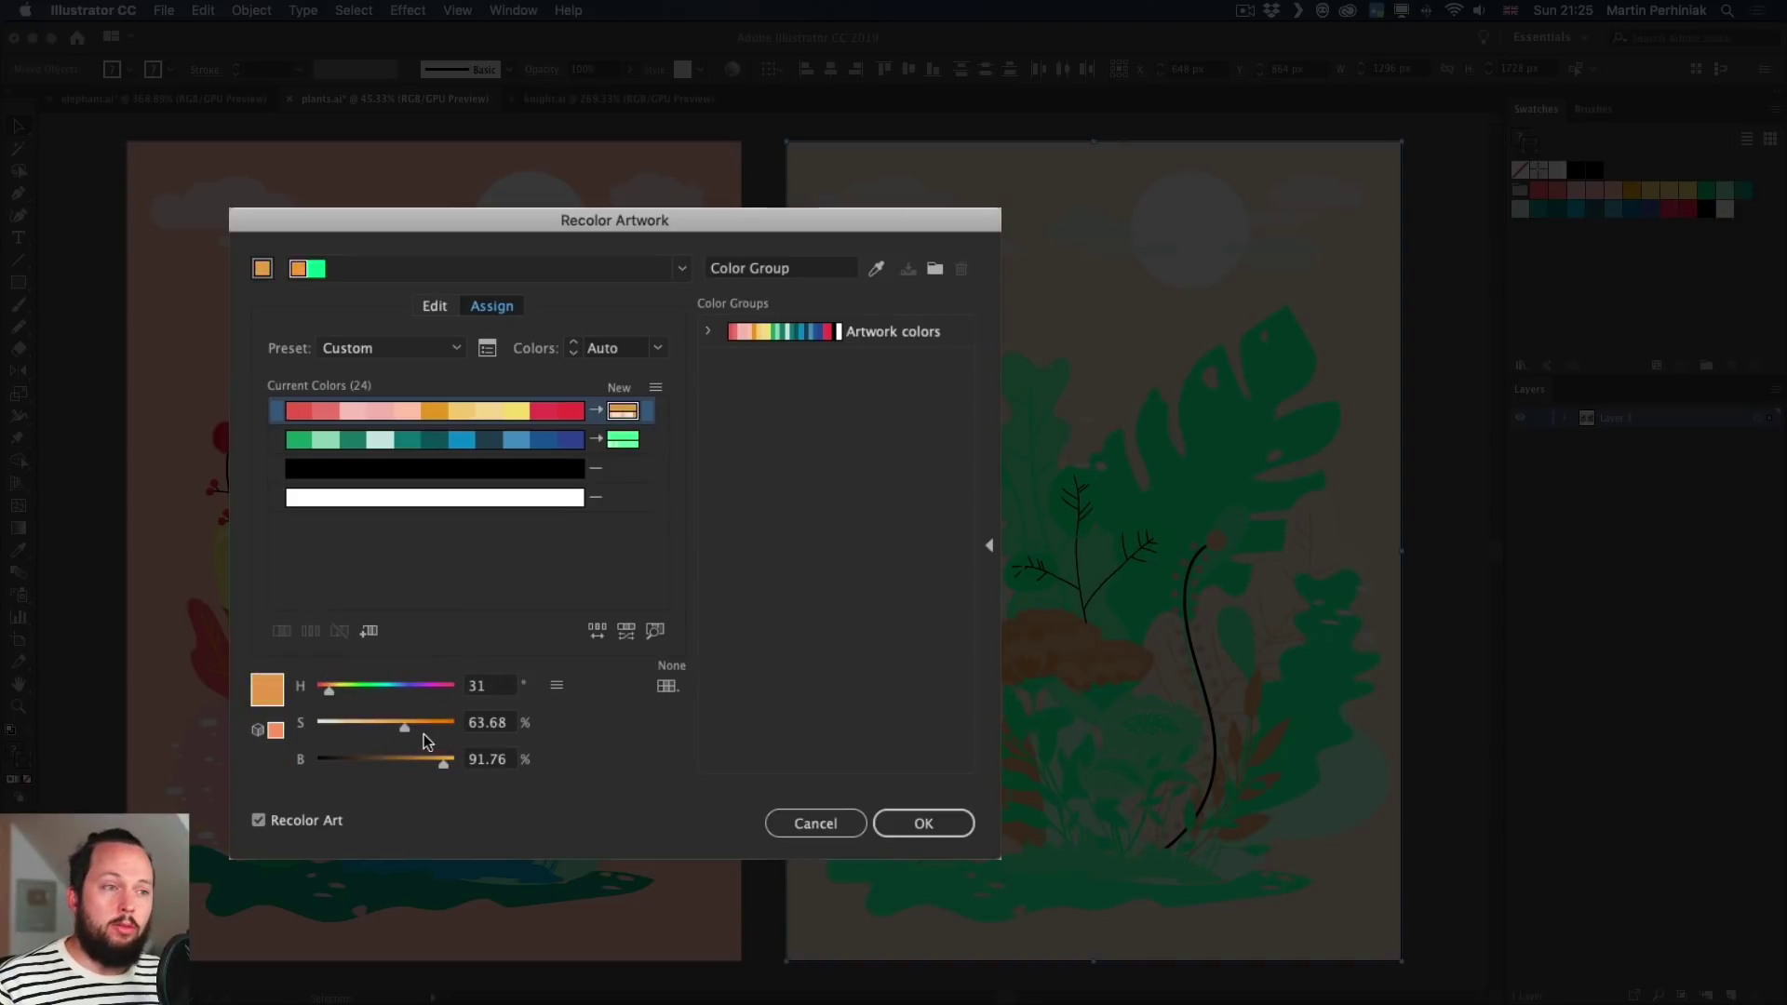
{"action": "left_click_drag", "start_coordinate": [424, 758], "coordinate": [378, 761]}
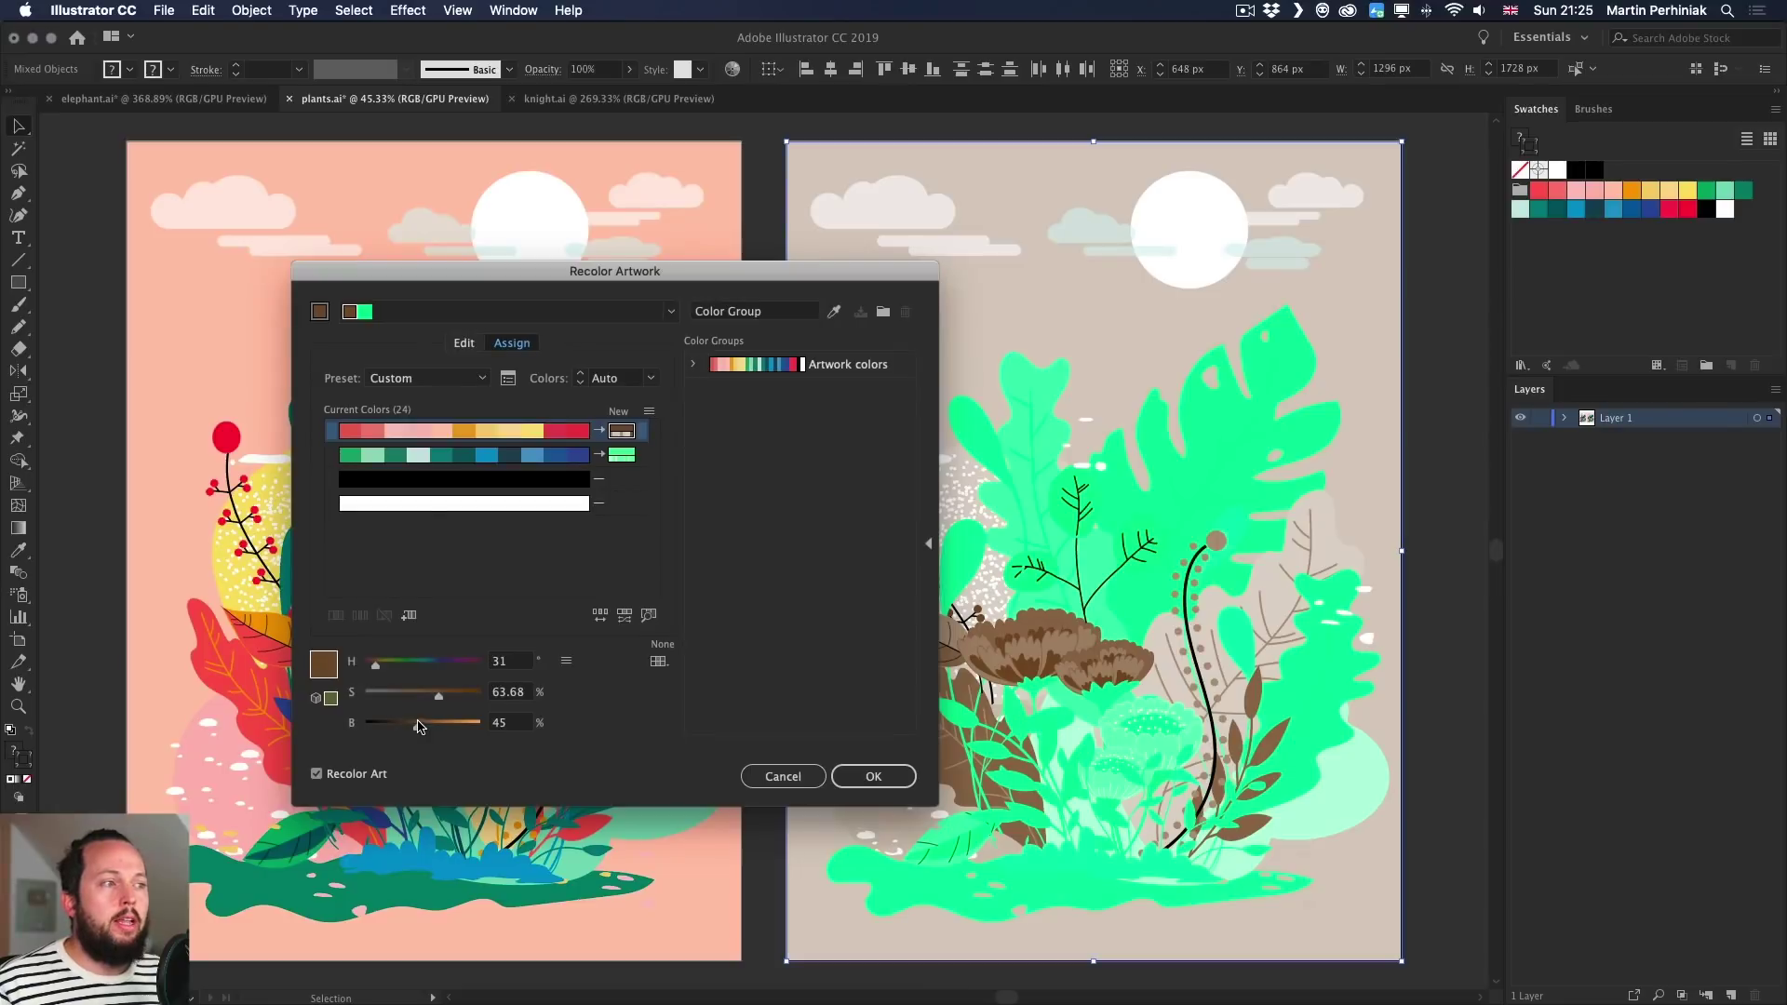
{"action": "left_click", "coordinate": [465, 454]}
{"action": "left_click_drag", "start_coordinate": [437, 731], "coordinate": [415, 729]}
{"action": "mouse_move", "coordinate": [412, 664]}
{"action": "left_mouse_down"}
{"action": "mouse_move", "coordinate": [444, 672]}
{"action": "mouse_move", "coordinate": [416, 677]}
{"action": "left_mouse_up"}
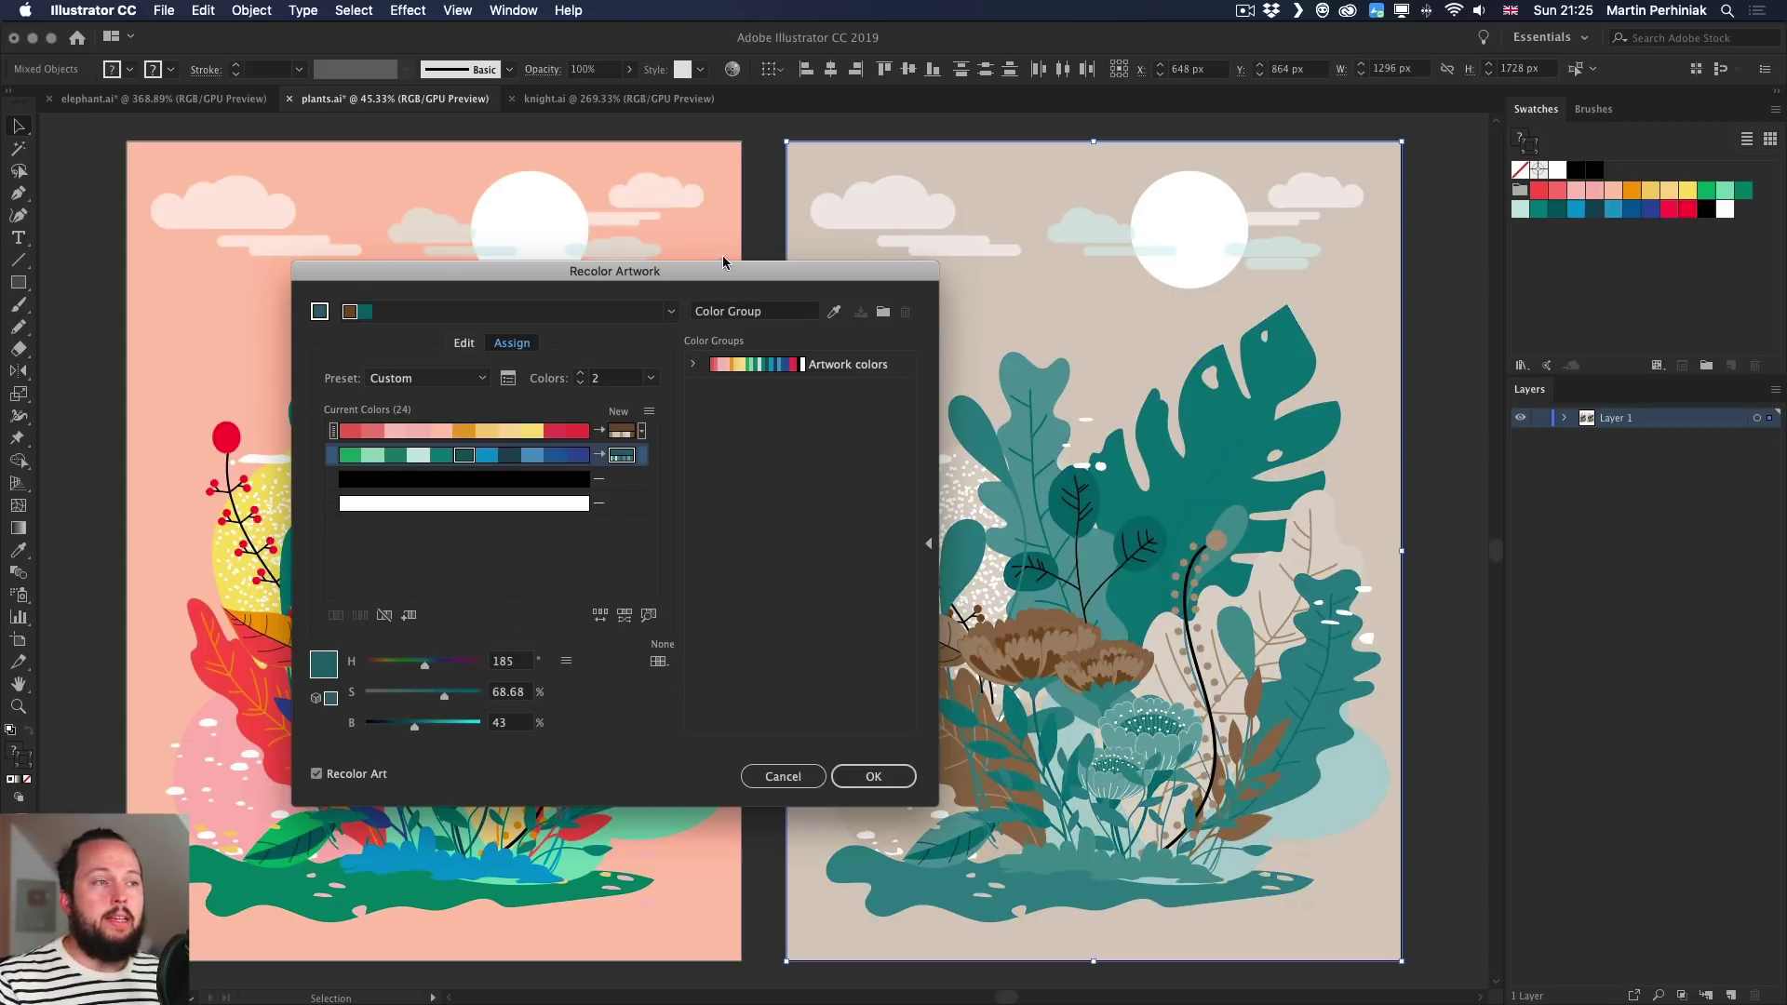
{"action": "left_click_drag", "start_coordinate": [721, 273], "coordinate": [576, 245]}
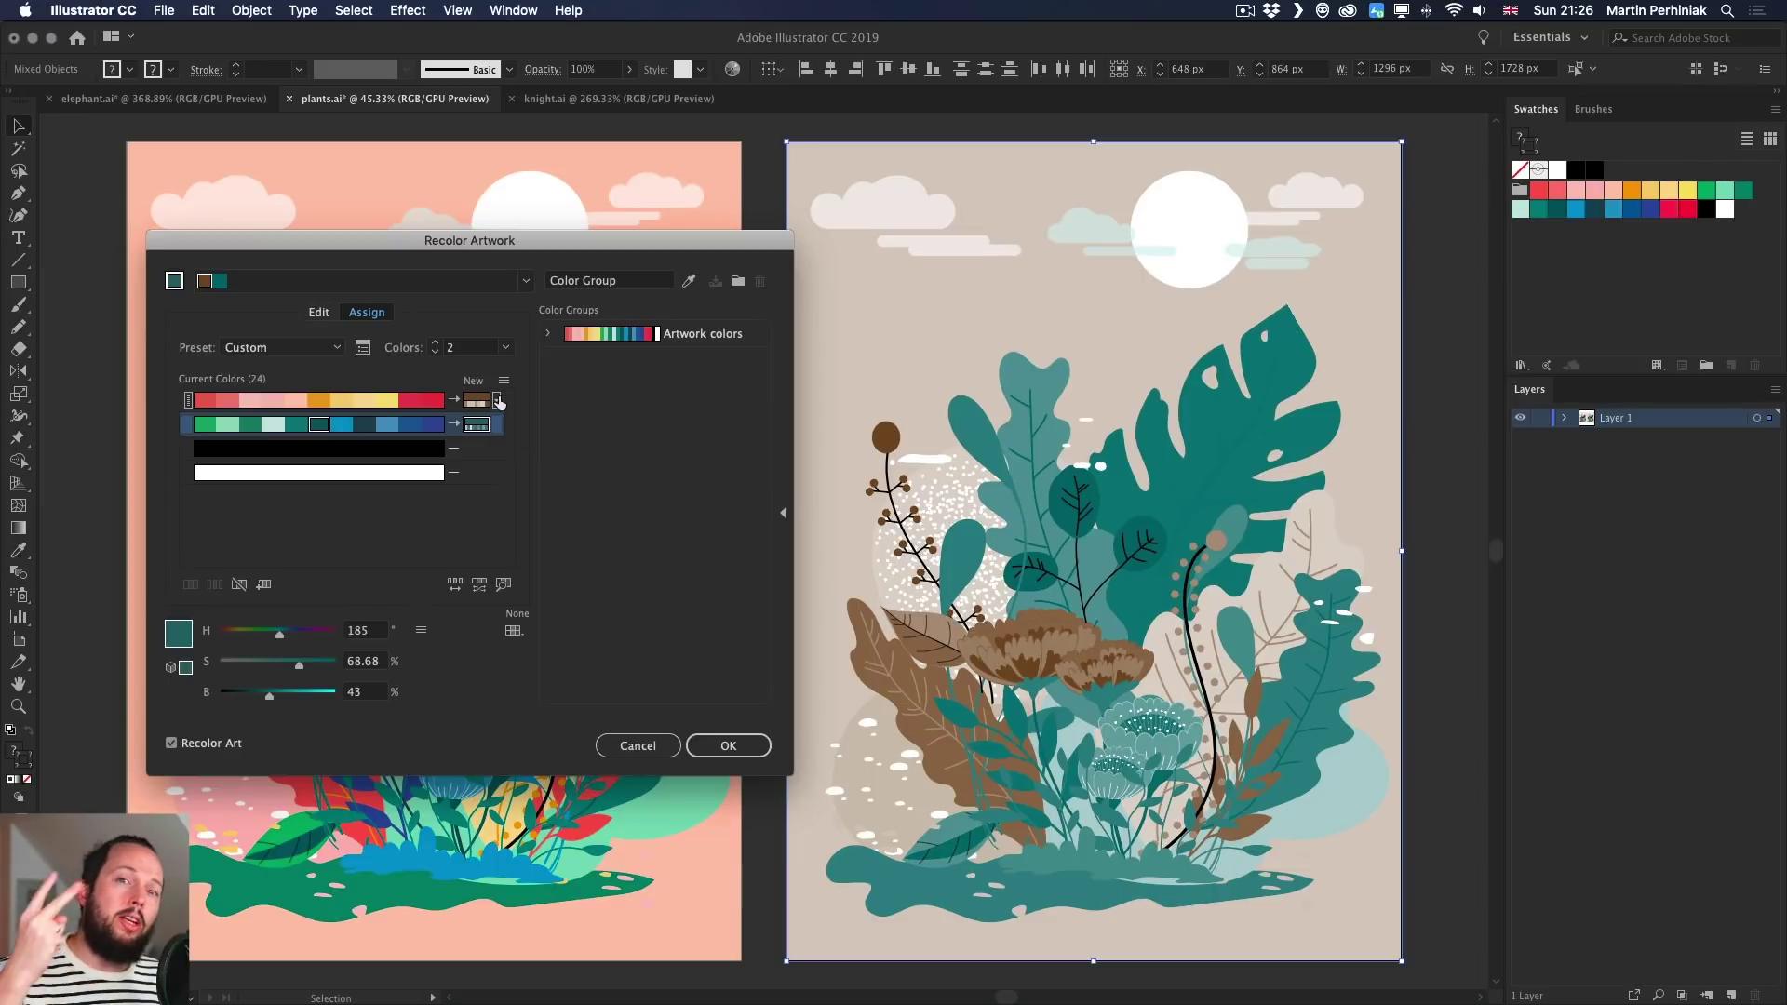
Save the brown and teal palette as a new colour group, and shift the warm row's new colour to hue 319°.
{"action": "left_click", "coordinate": [467, 347]}
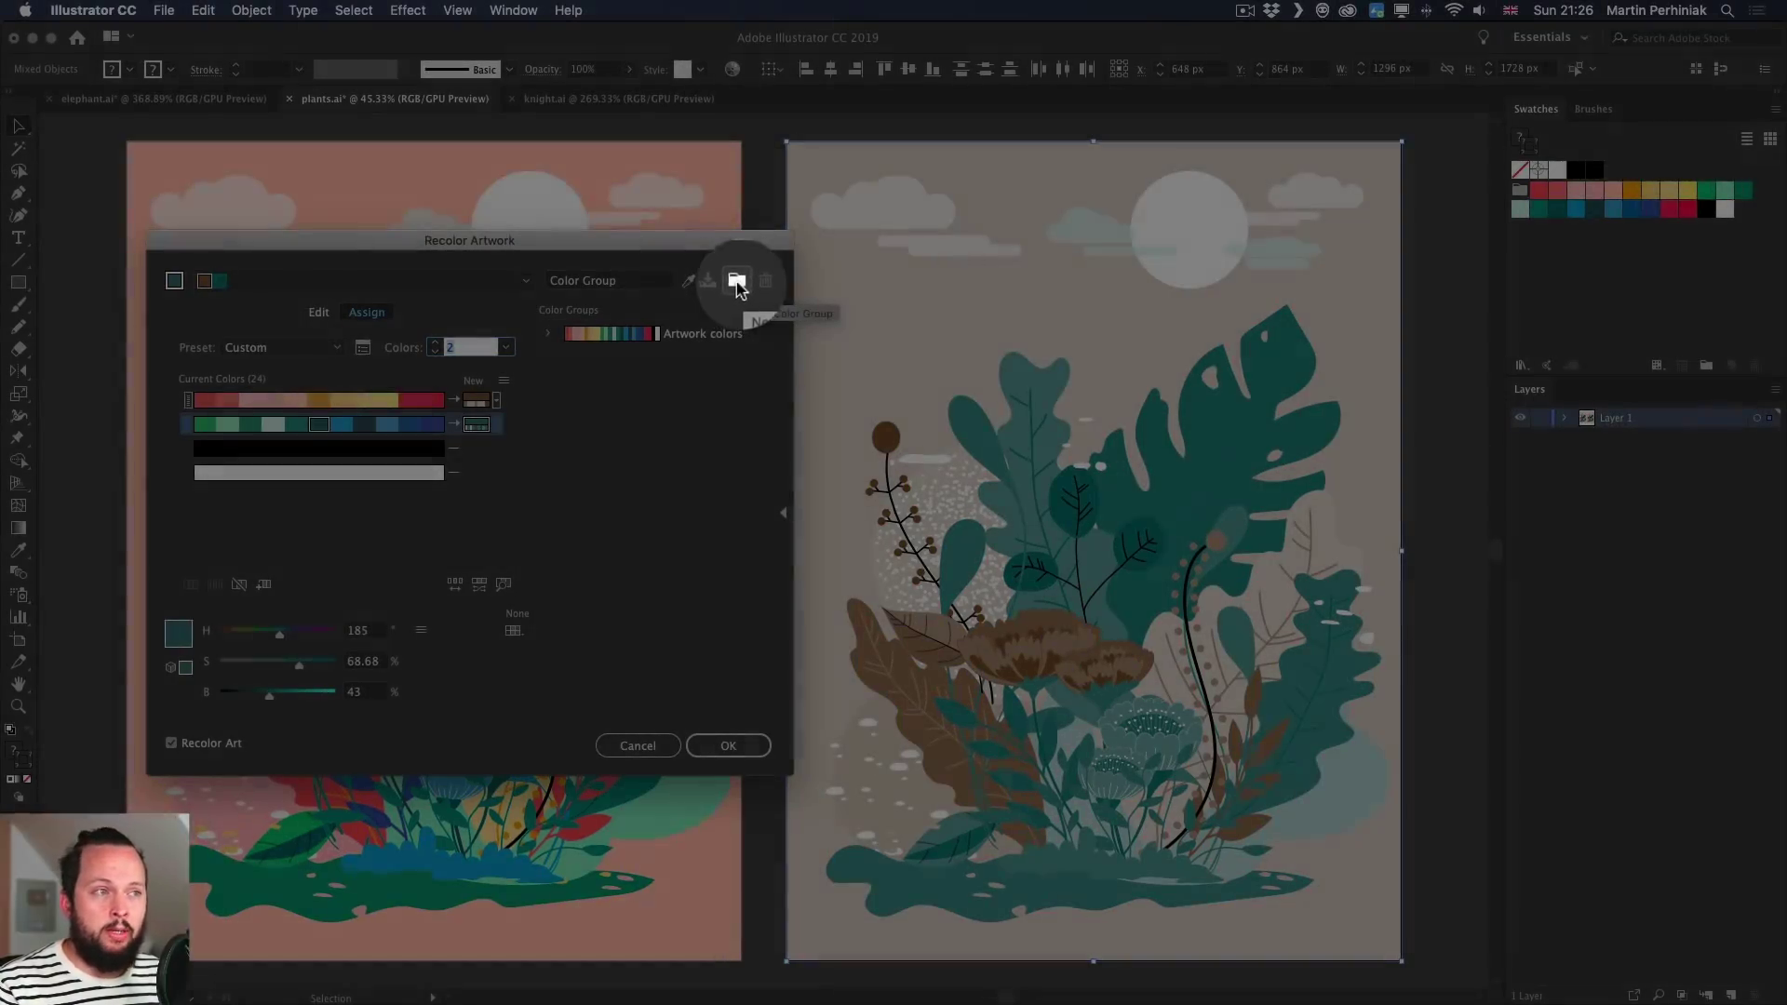
{"action": "left_click", "coordinate": [735, 281]}
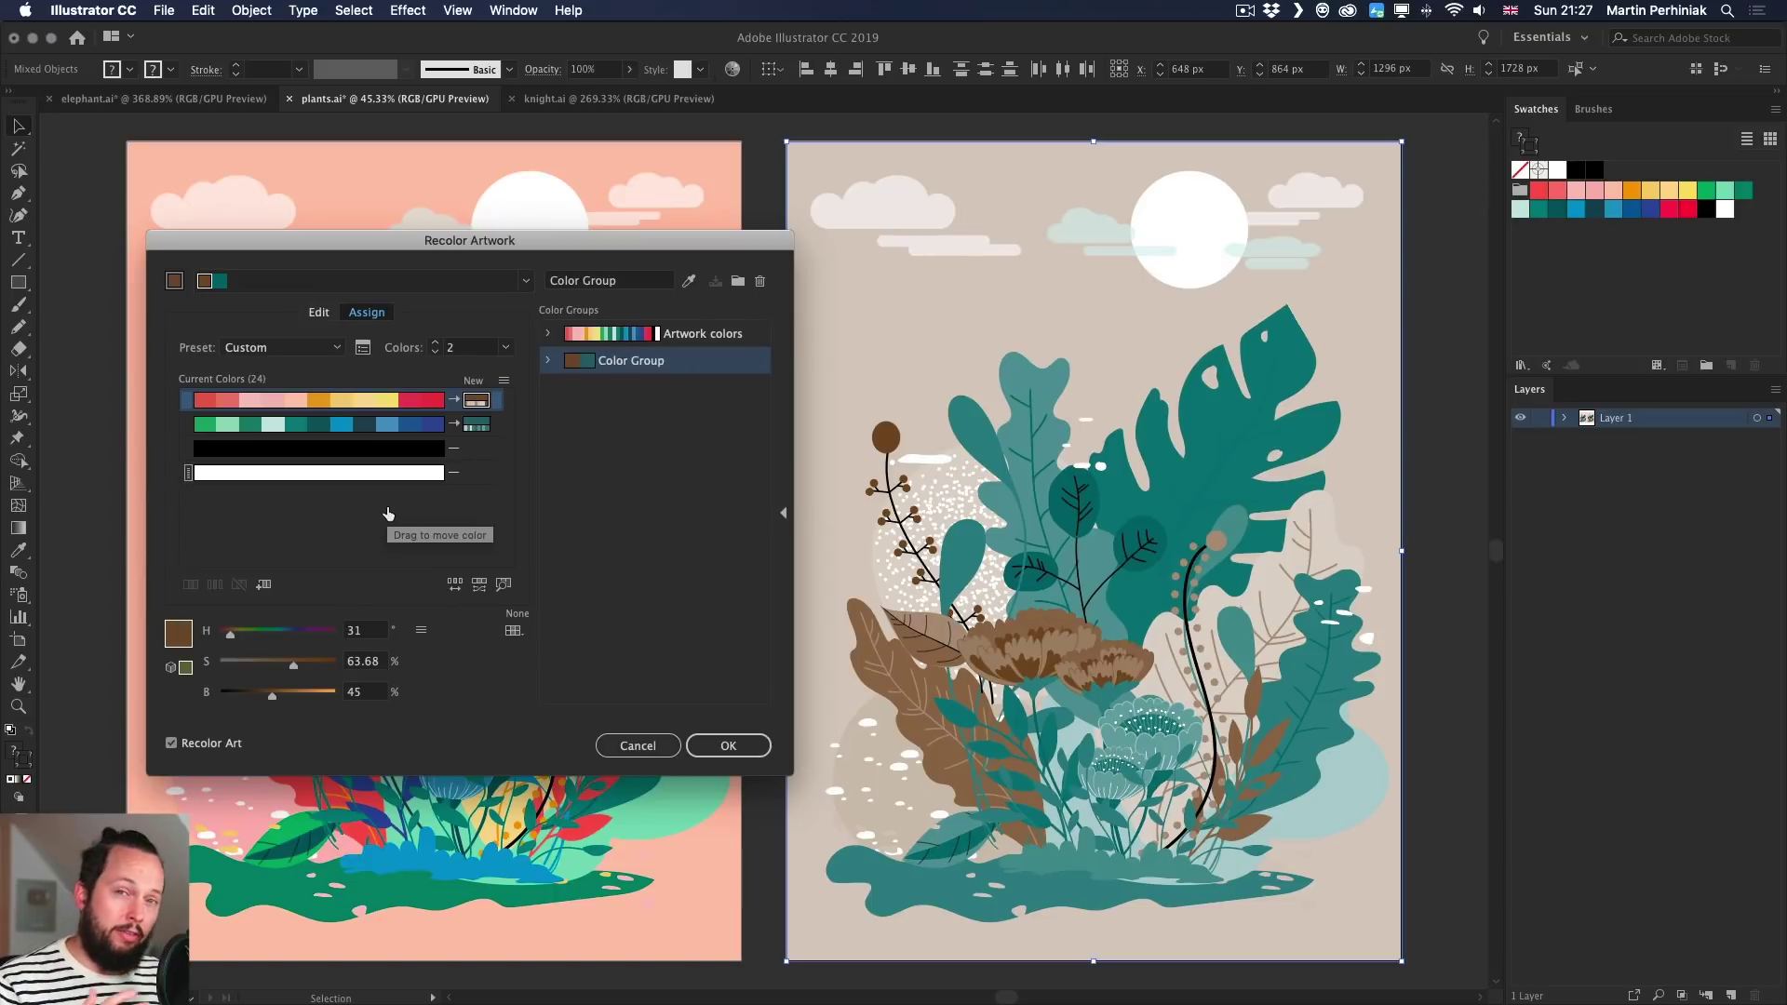
{"action": "left_click", "coordinate": [340, 400]}
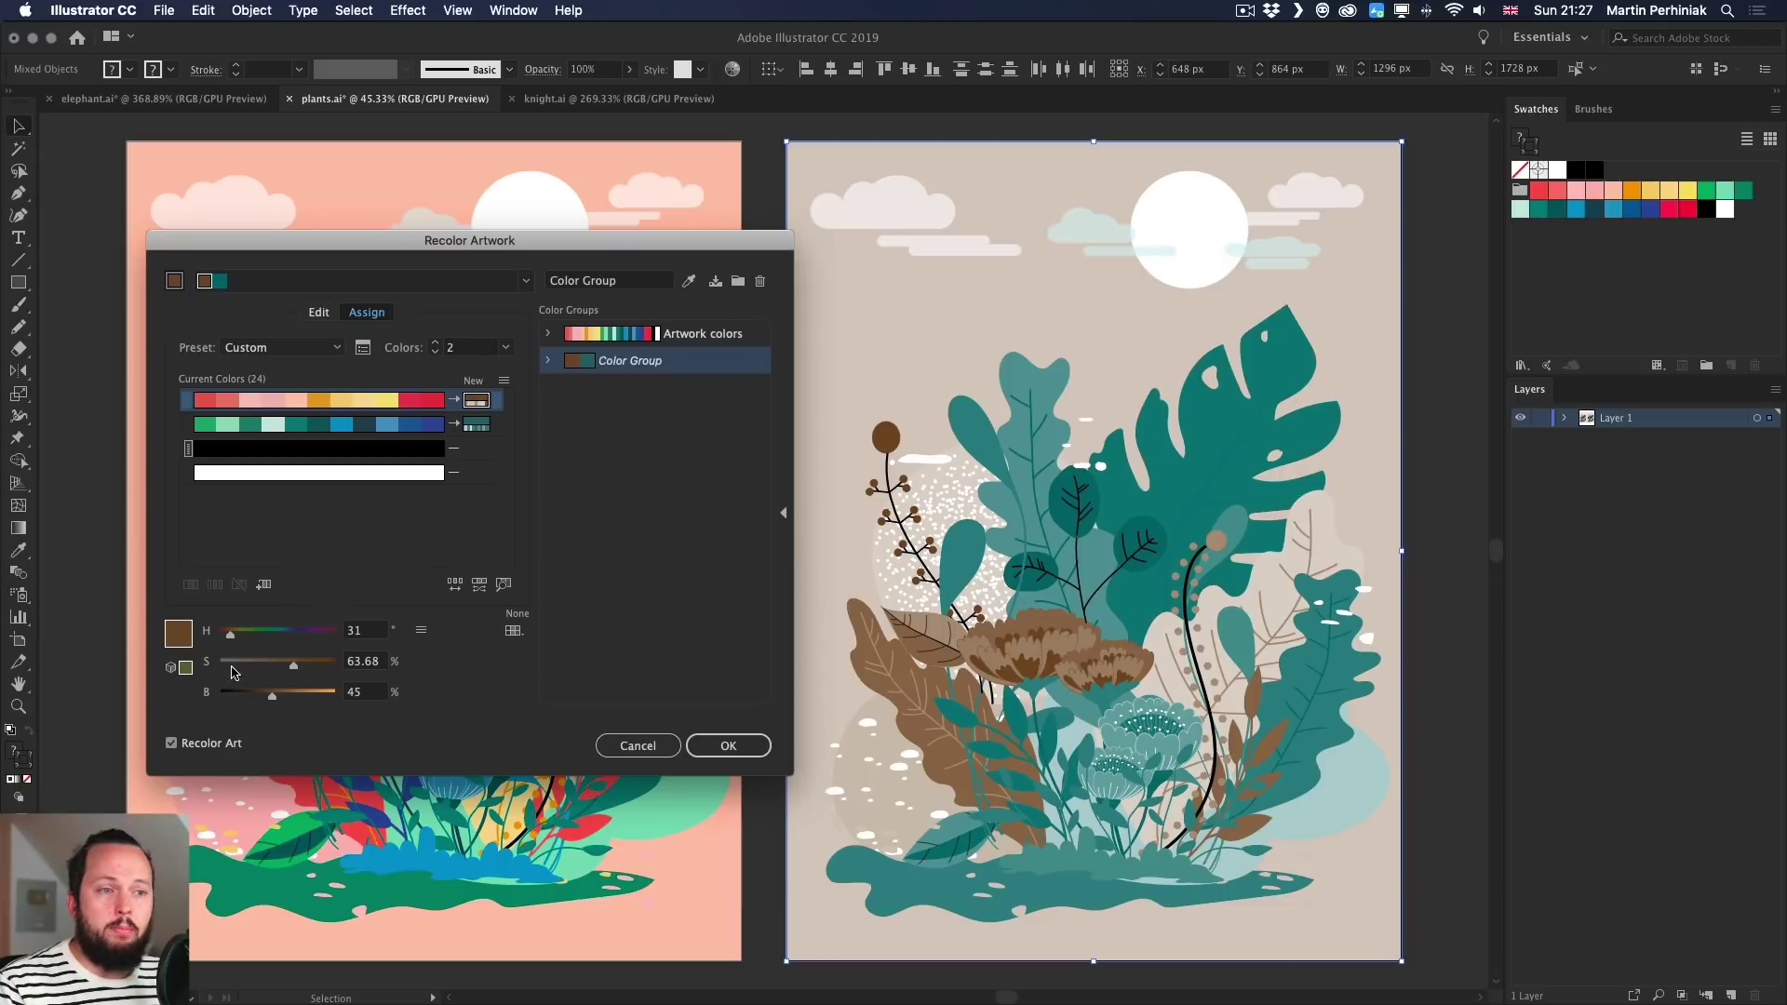
{"action": "left_click_drag", "start_coordinate": [241, 638], "coordinate": [323, 636]}
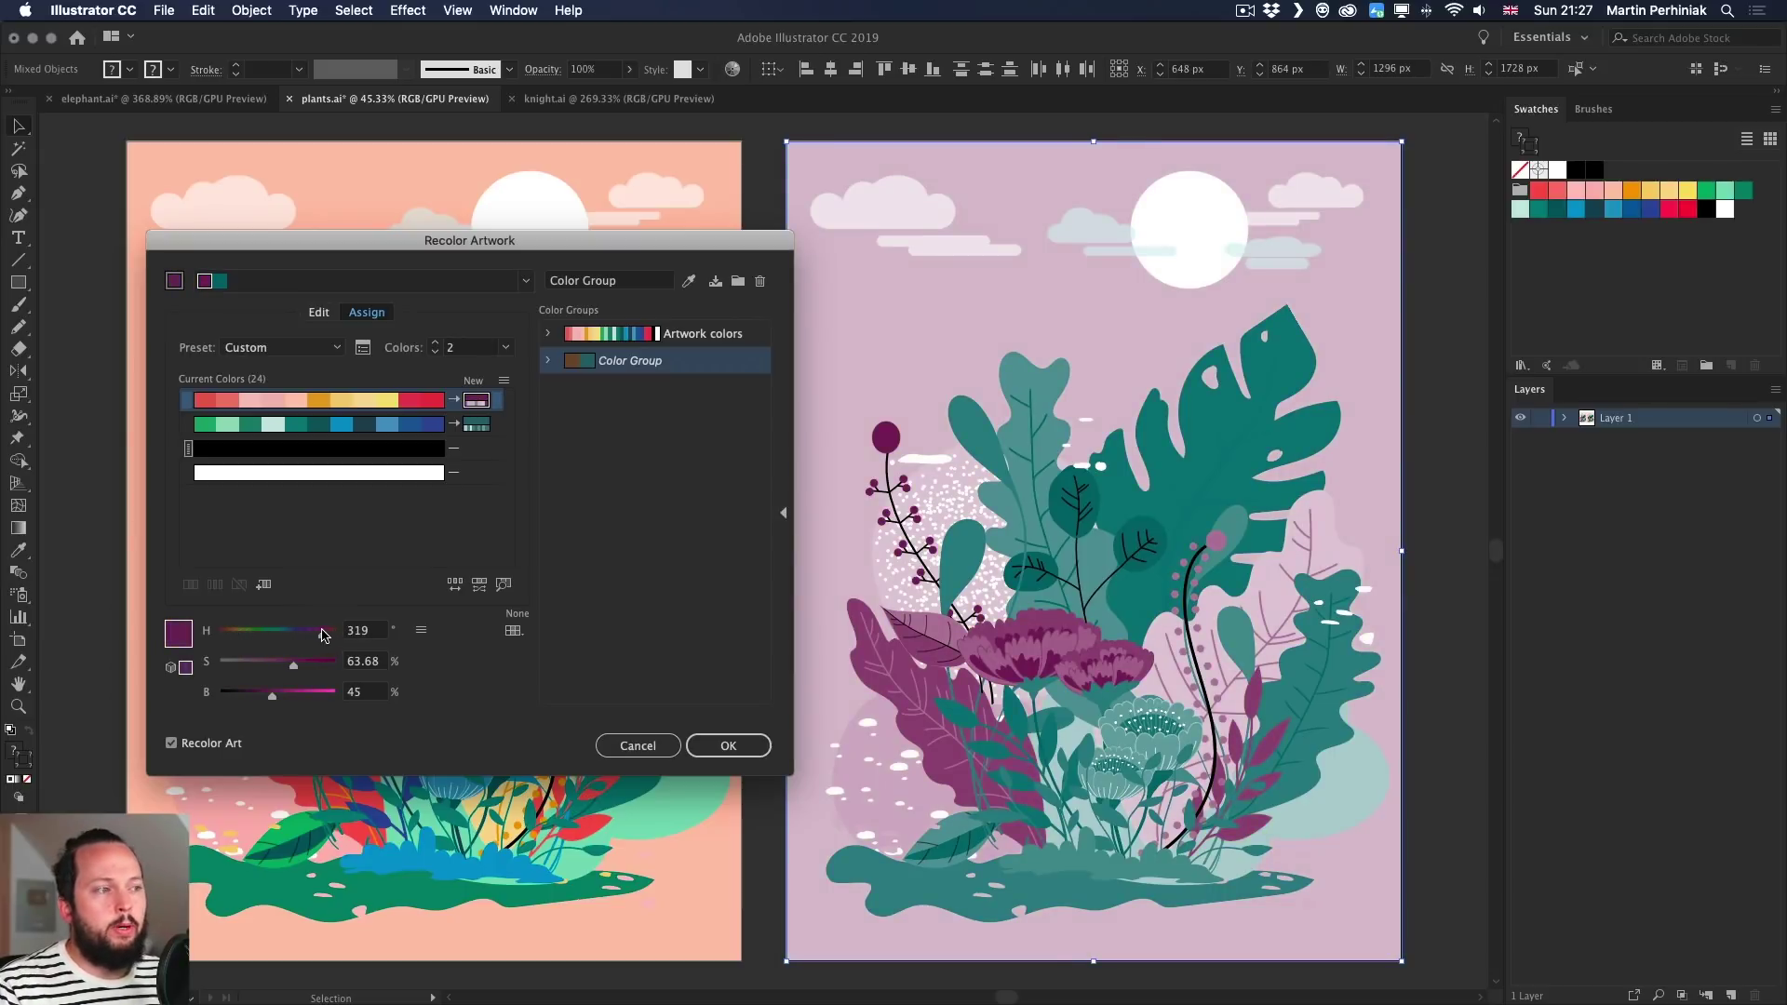
Set the green-blue row's new colour to hue 221° and save the purple and blue palette as a new colour group.
{"action": "left_click", "coordinate": [472, 424]}
{"action": "left_click_drag", "start_coordinate": [281, 636], "coordinate": [293, 636]}
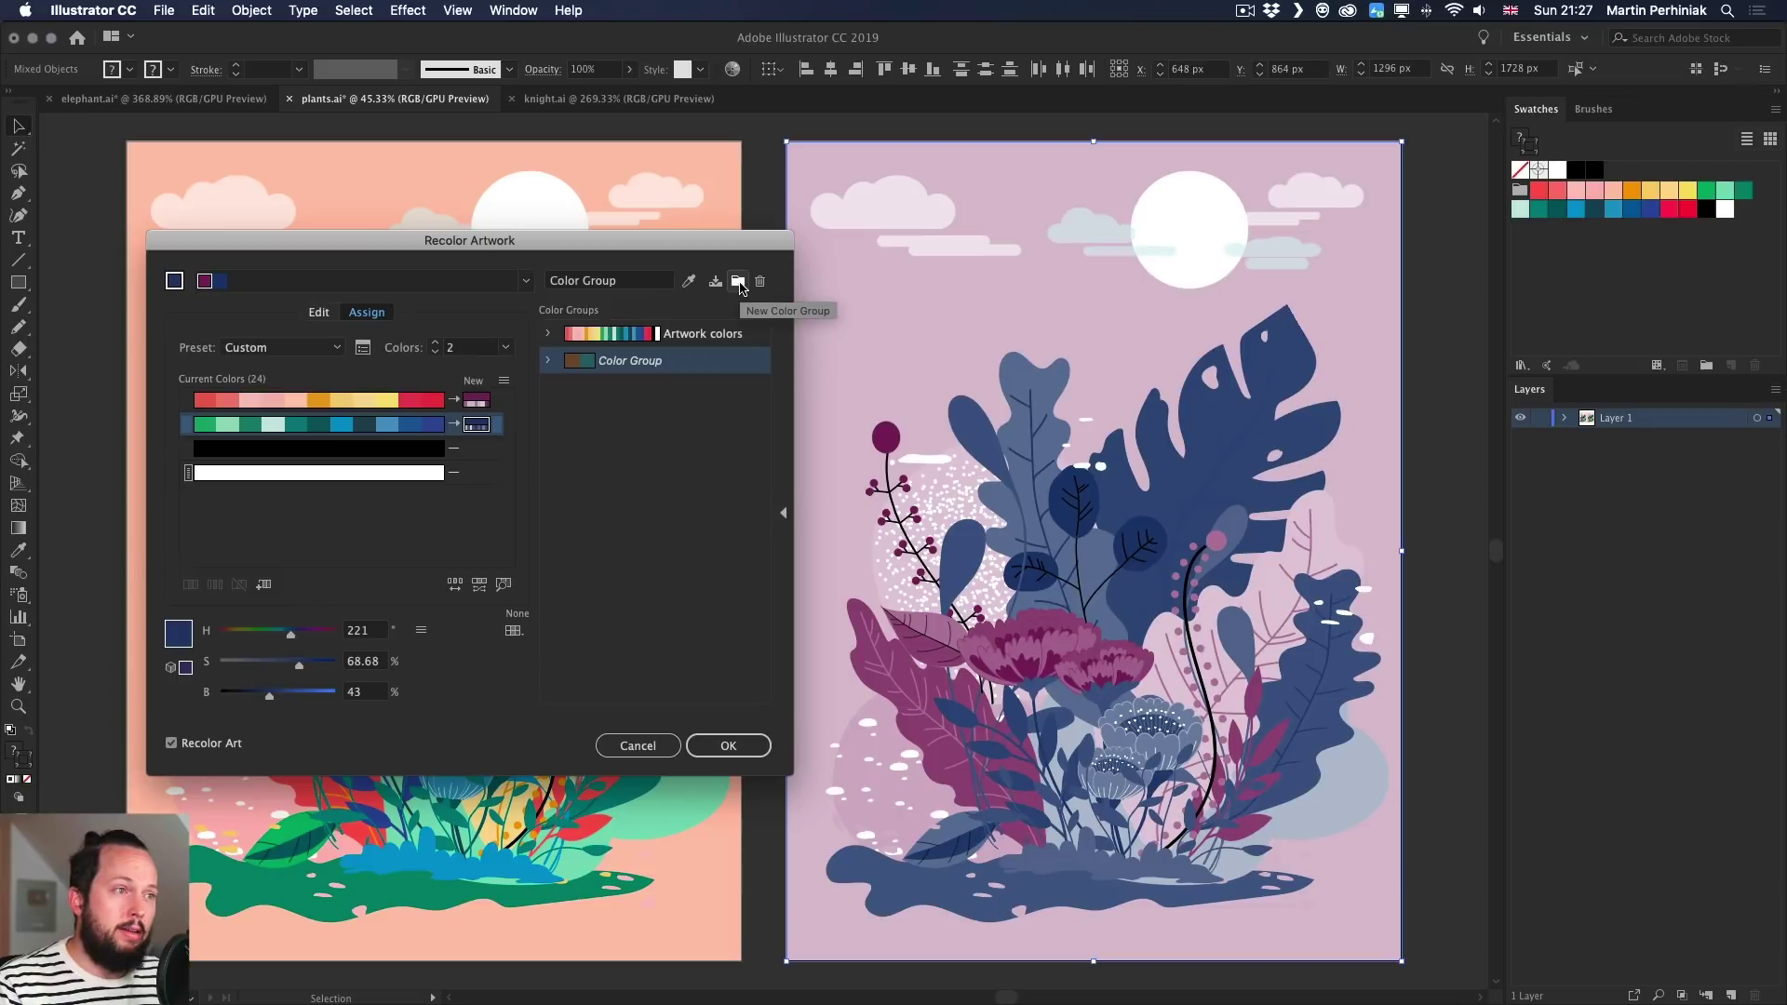
{"action": "left_click", "coordinate": [739, 282]}
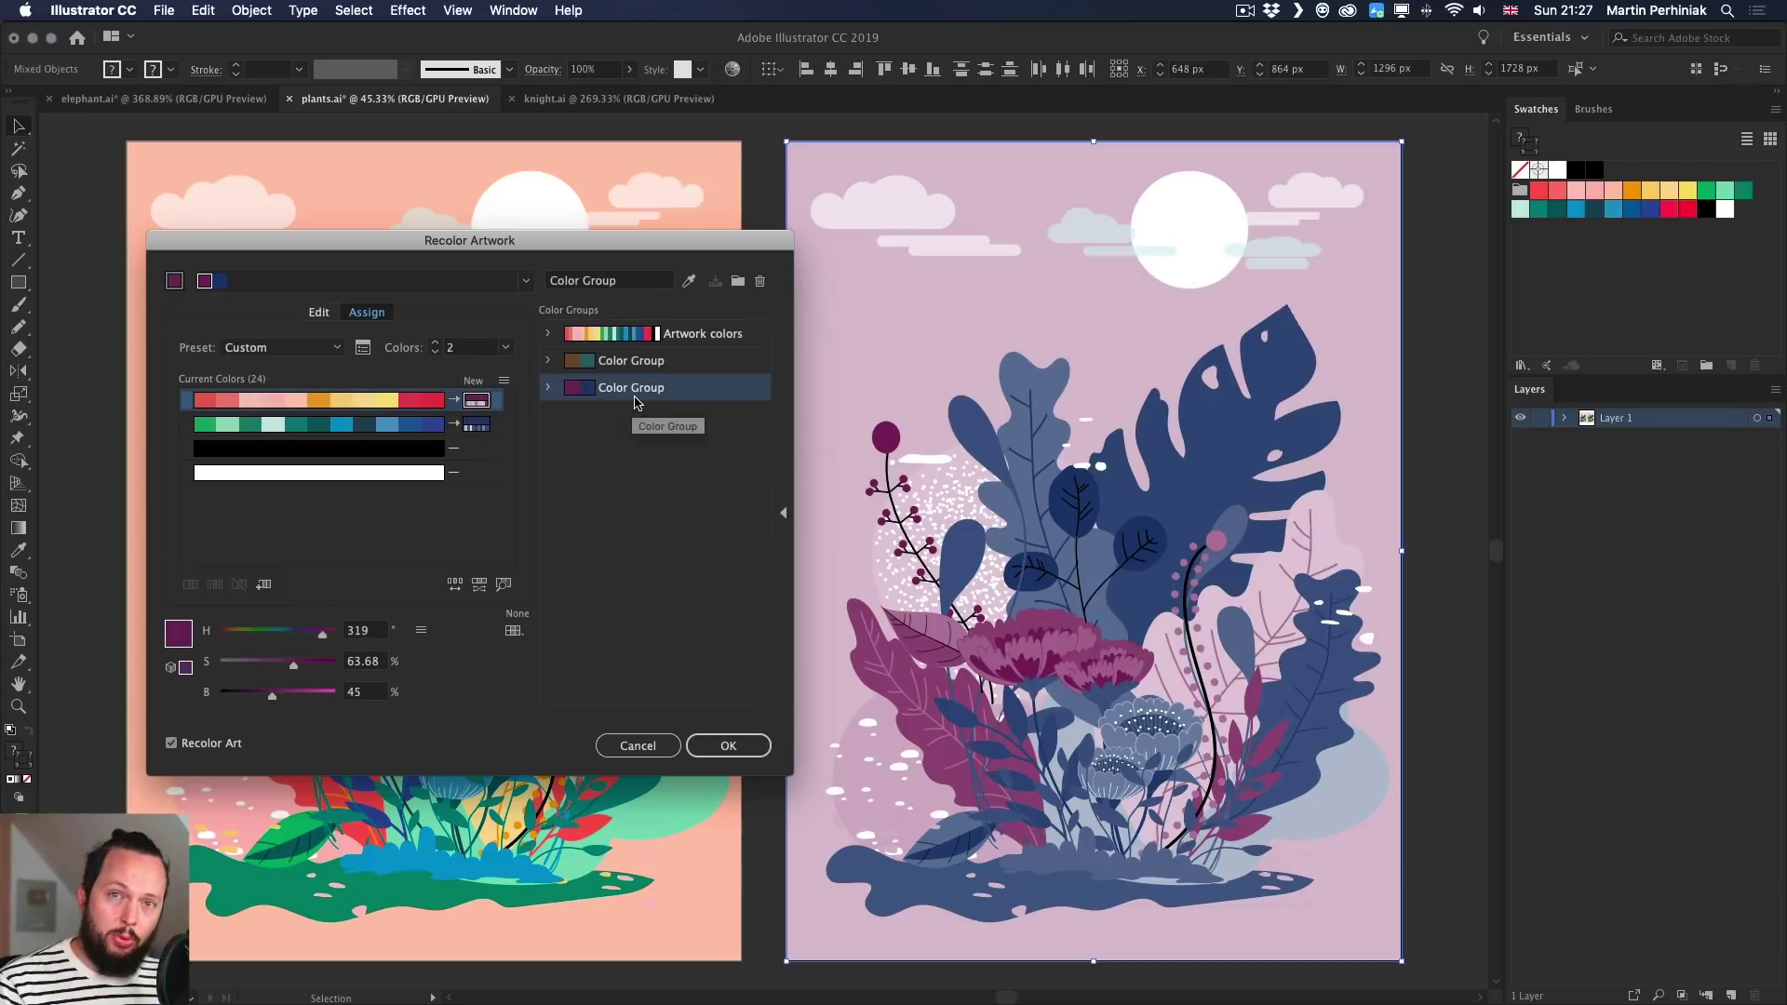
Compare the two saved colour groups on the illustration, ending with the brown and teal one.
{"action": "left_click", "coordinate": [641, 363]}
{"action": "left_click", "coordinate": [640, 389]}
{"action": "left_click", "coordinate": [640, 363]}
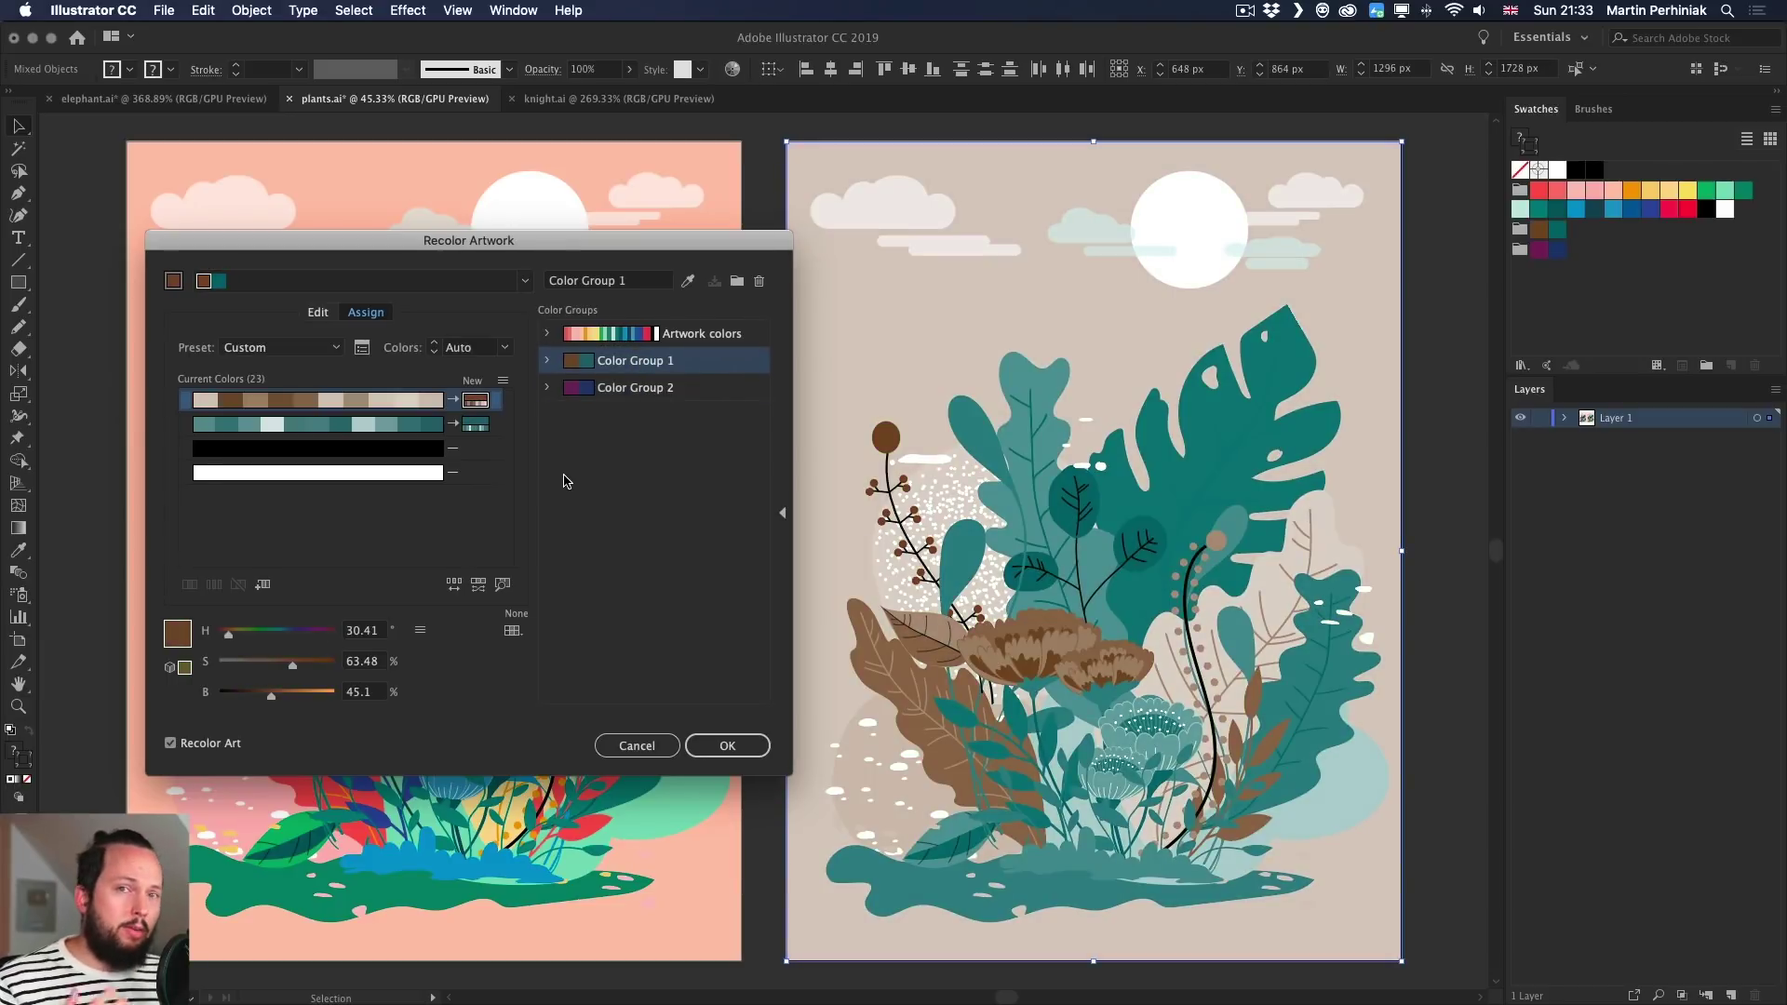
View the list of available harmony rules, and cancel the recolouring of the illustration.
{"action": "left_click", "coordinate": [526, 281]}
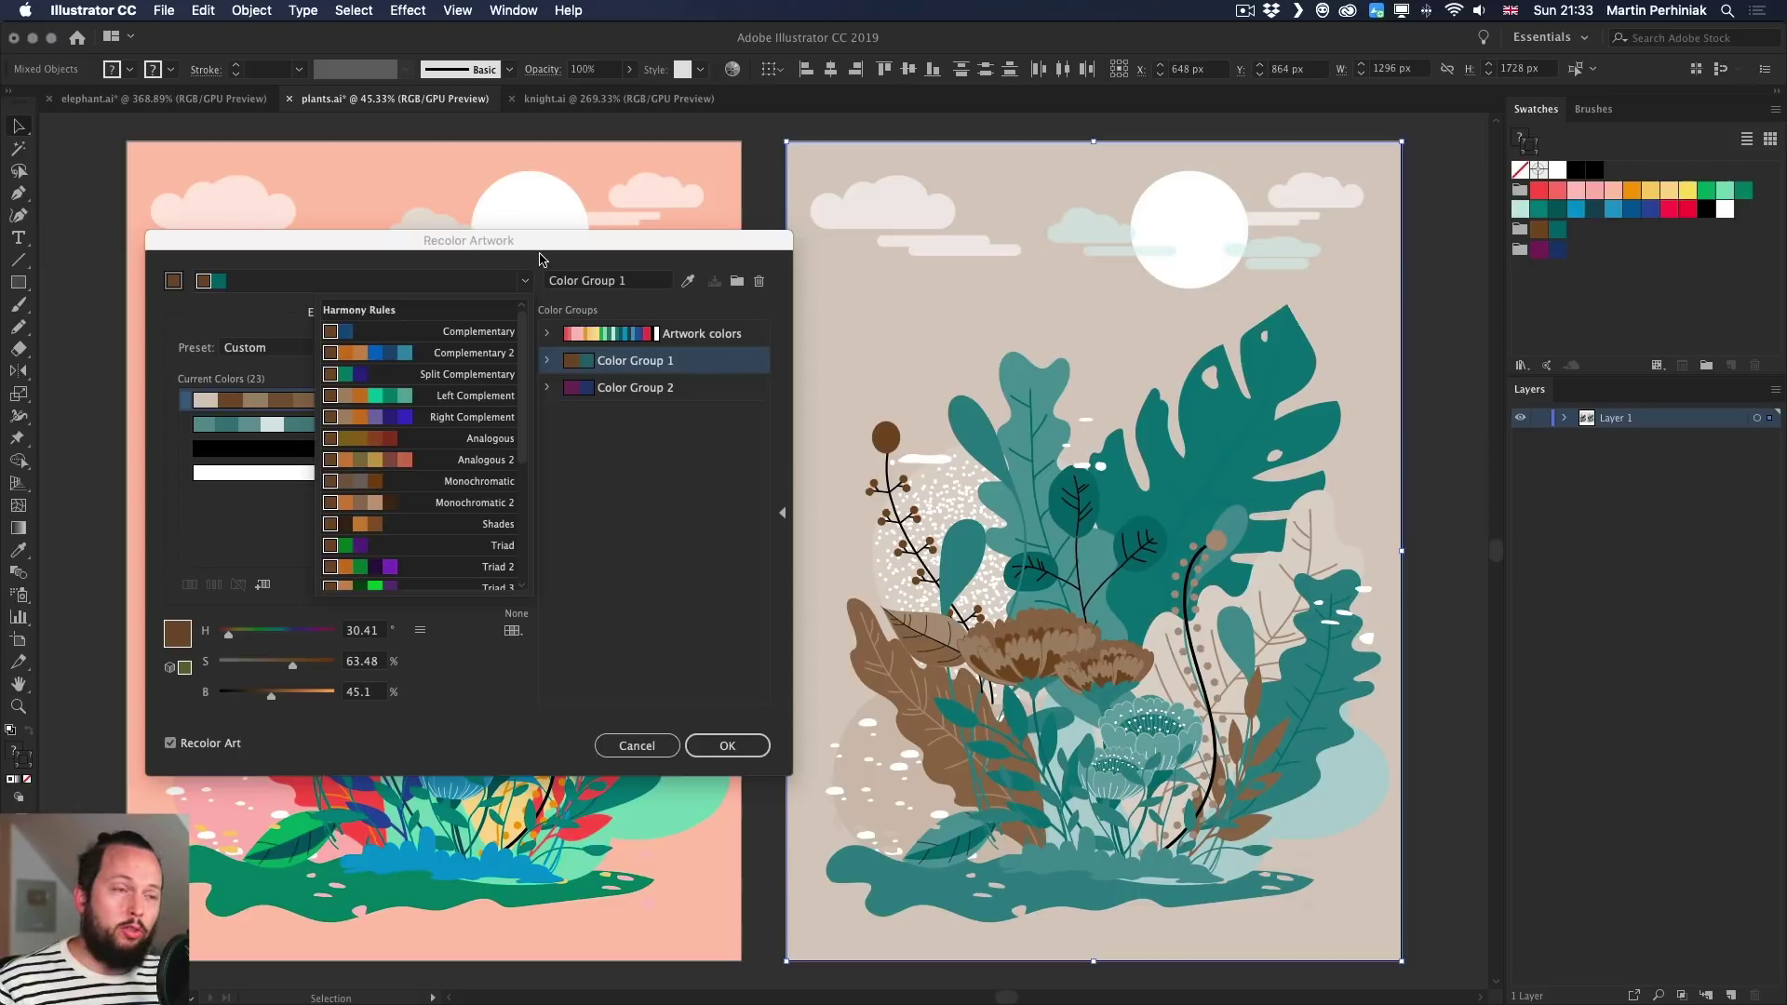
{"action": "left_click", "coordinate": [542, 258]}
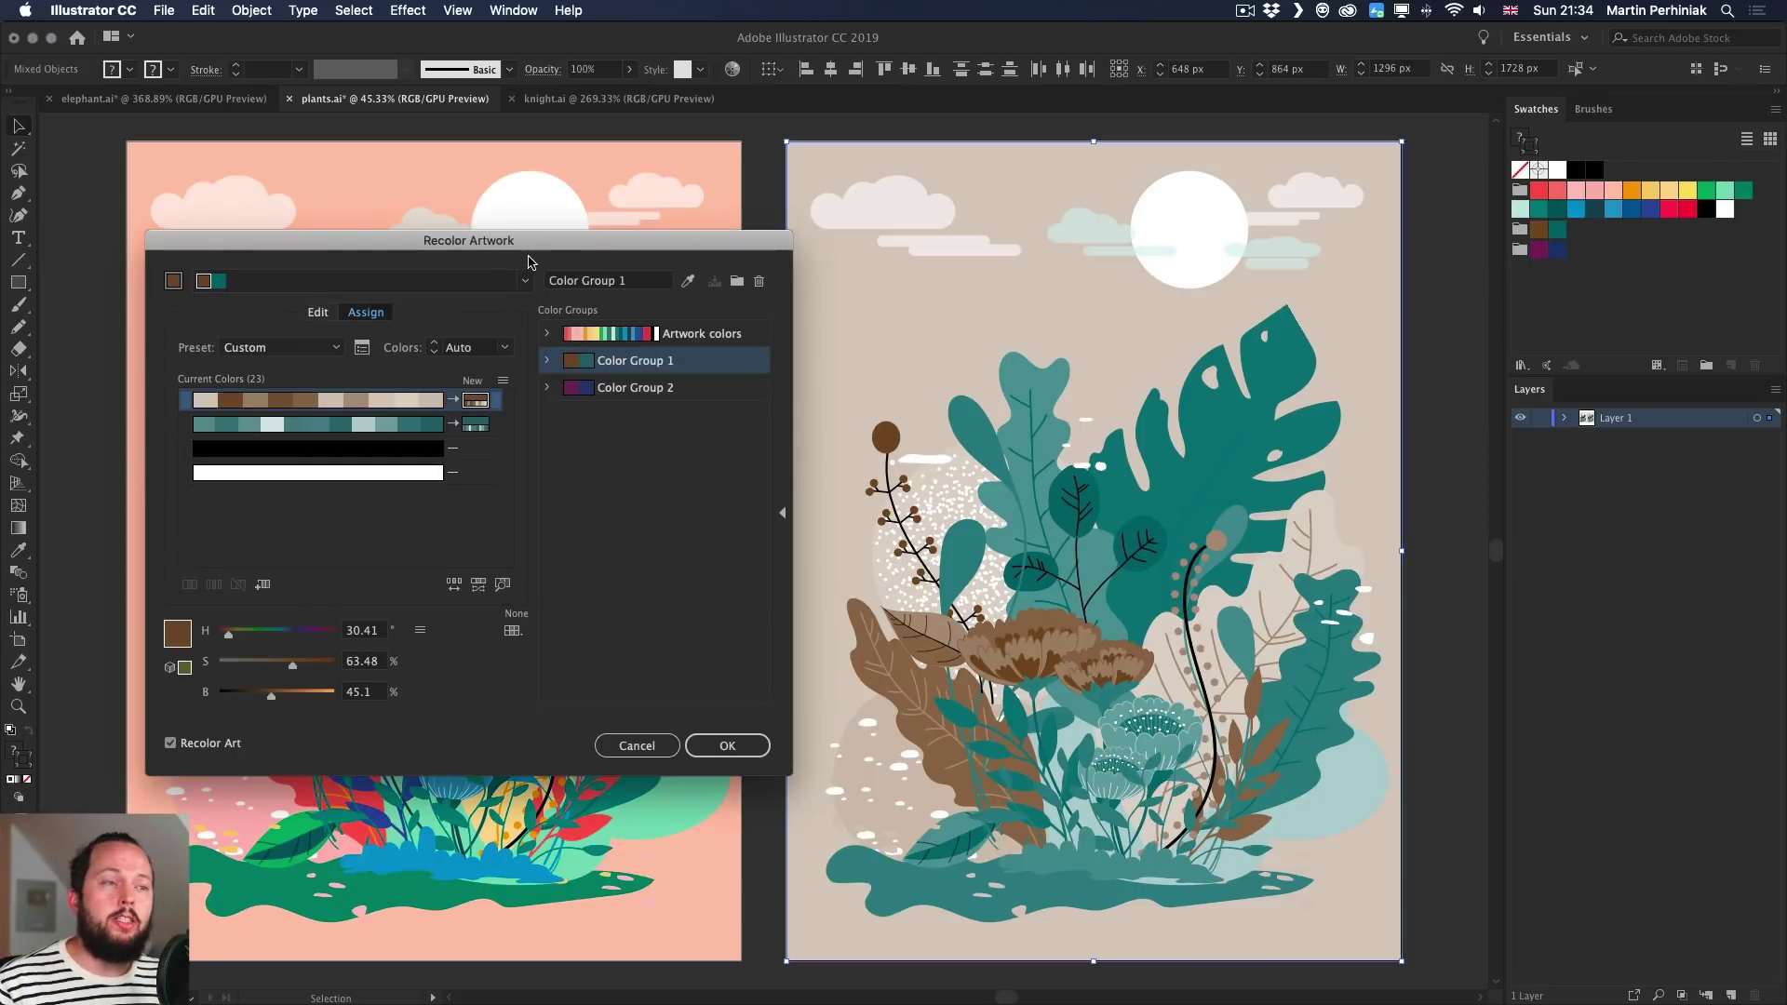
{"action": "left_click", "coordinate": [637, 746]}
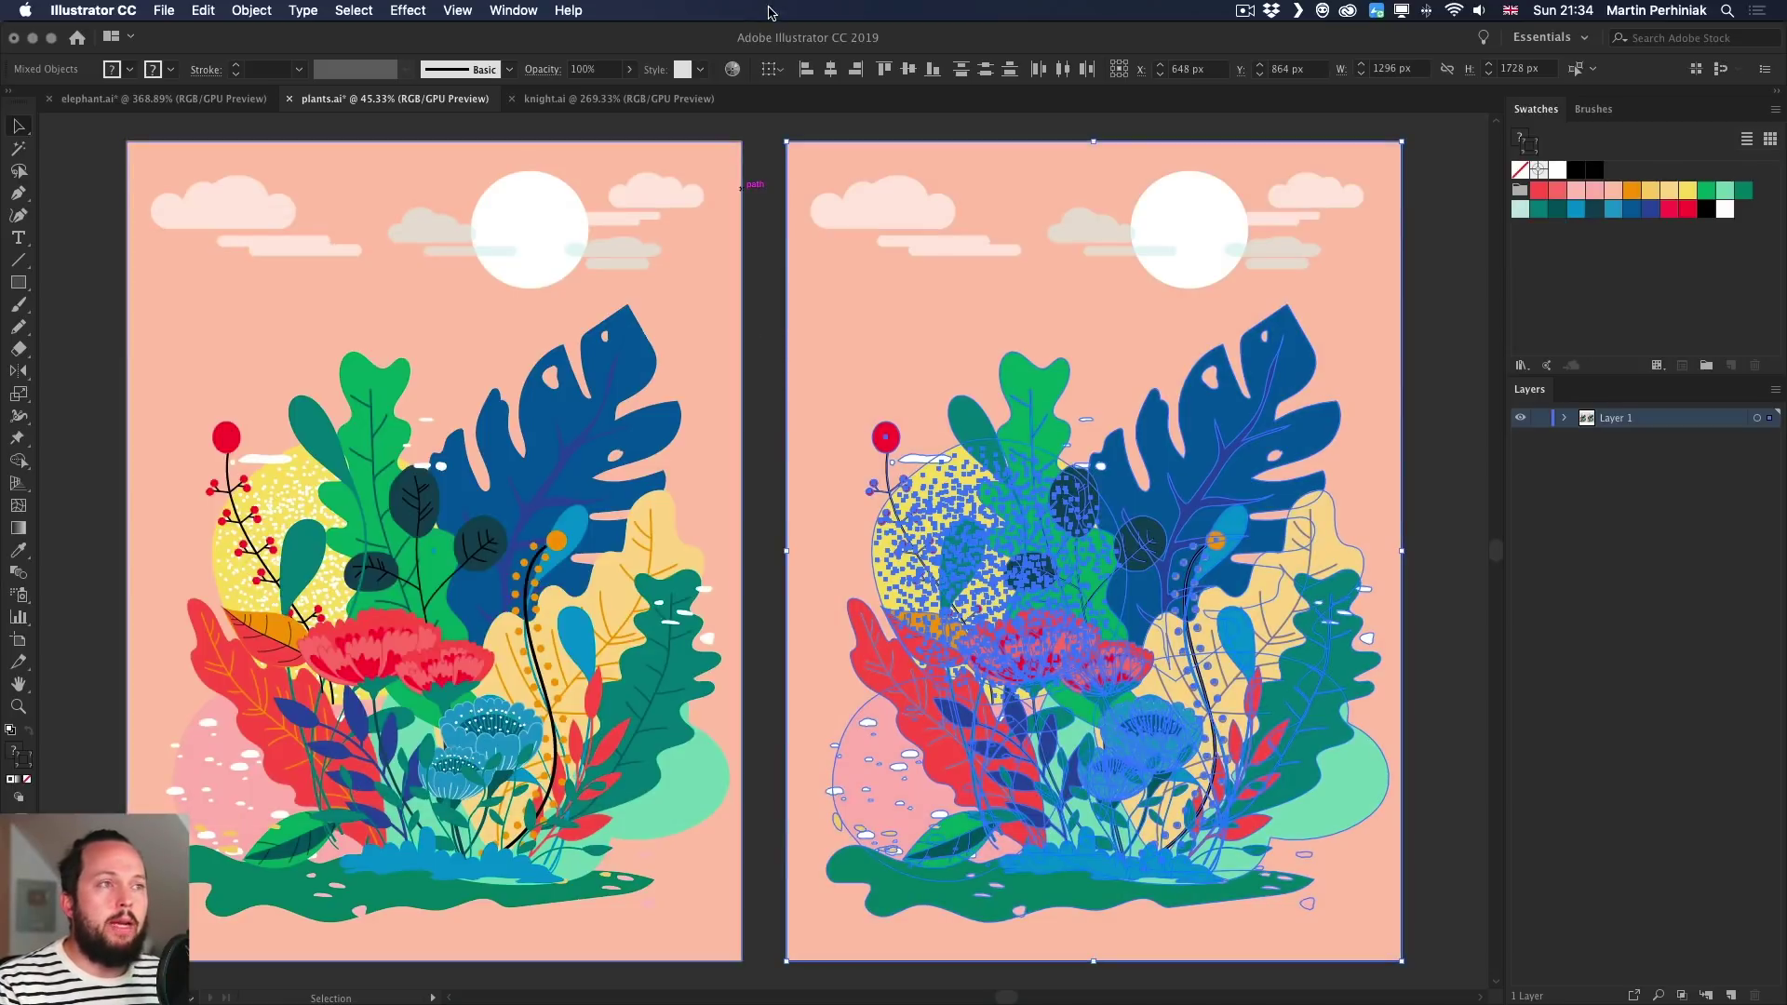
Reopen Recolor Artwork for the selected illustration and reduce the number of colours to 20.
{"action": "left_click", "coordinate": [732, 70]}
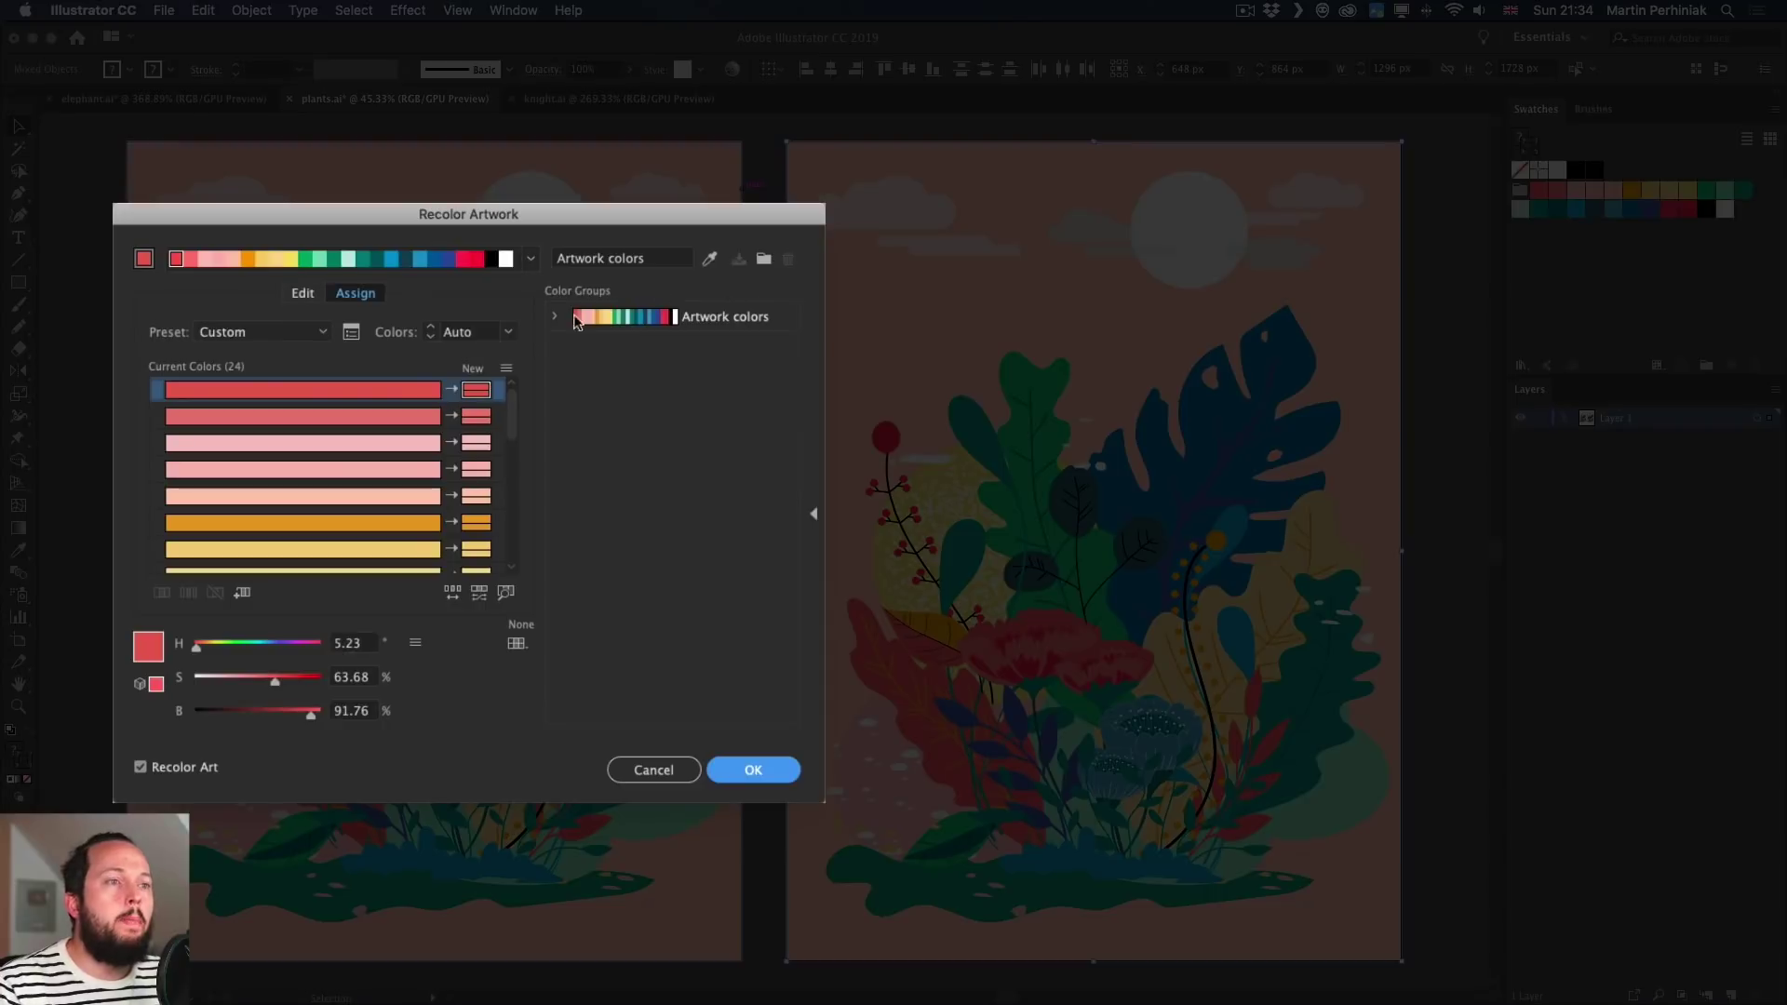
{"action": "left_click", "coordinate": [471, 337]}
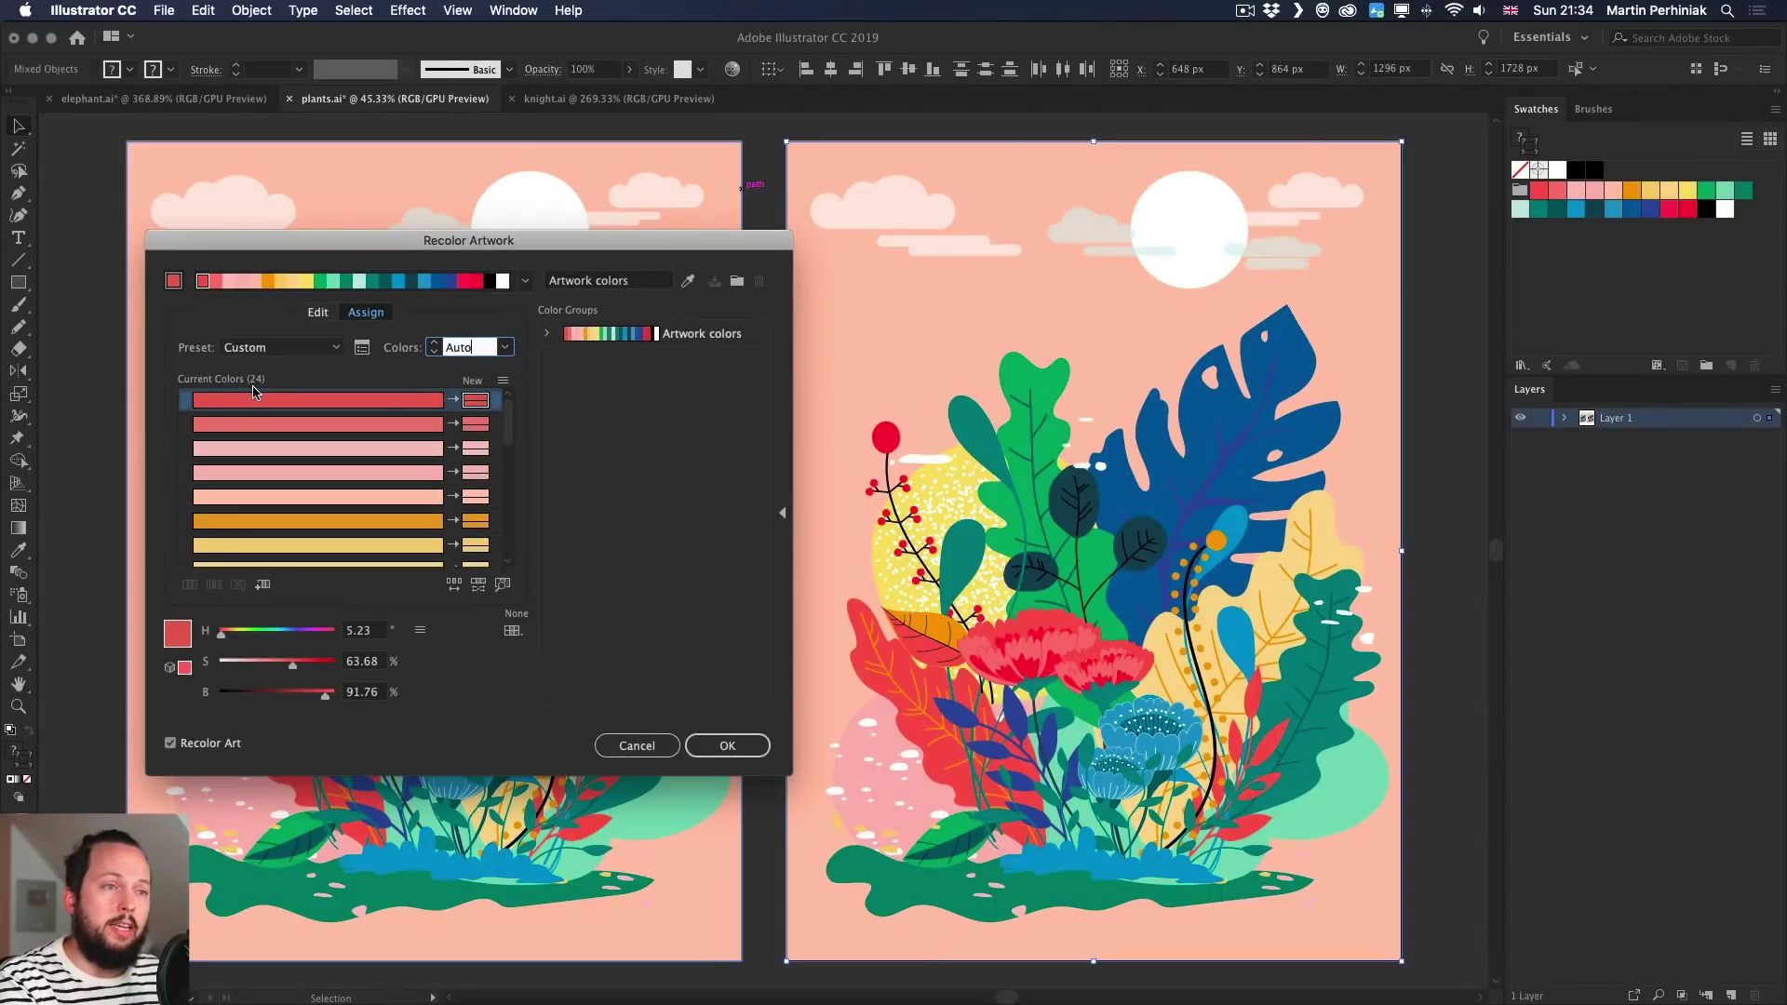
{"action": "key", "text": "super+a"}
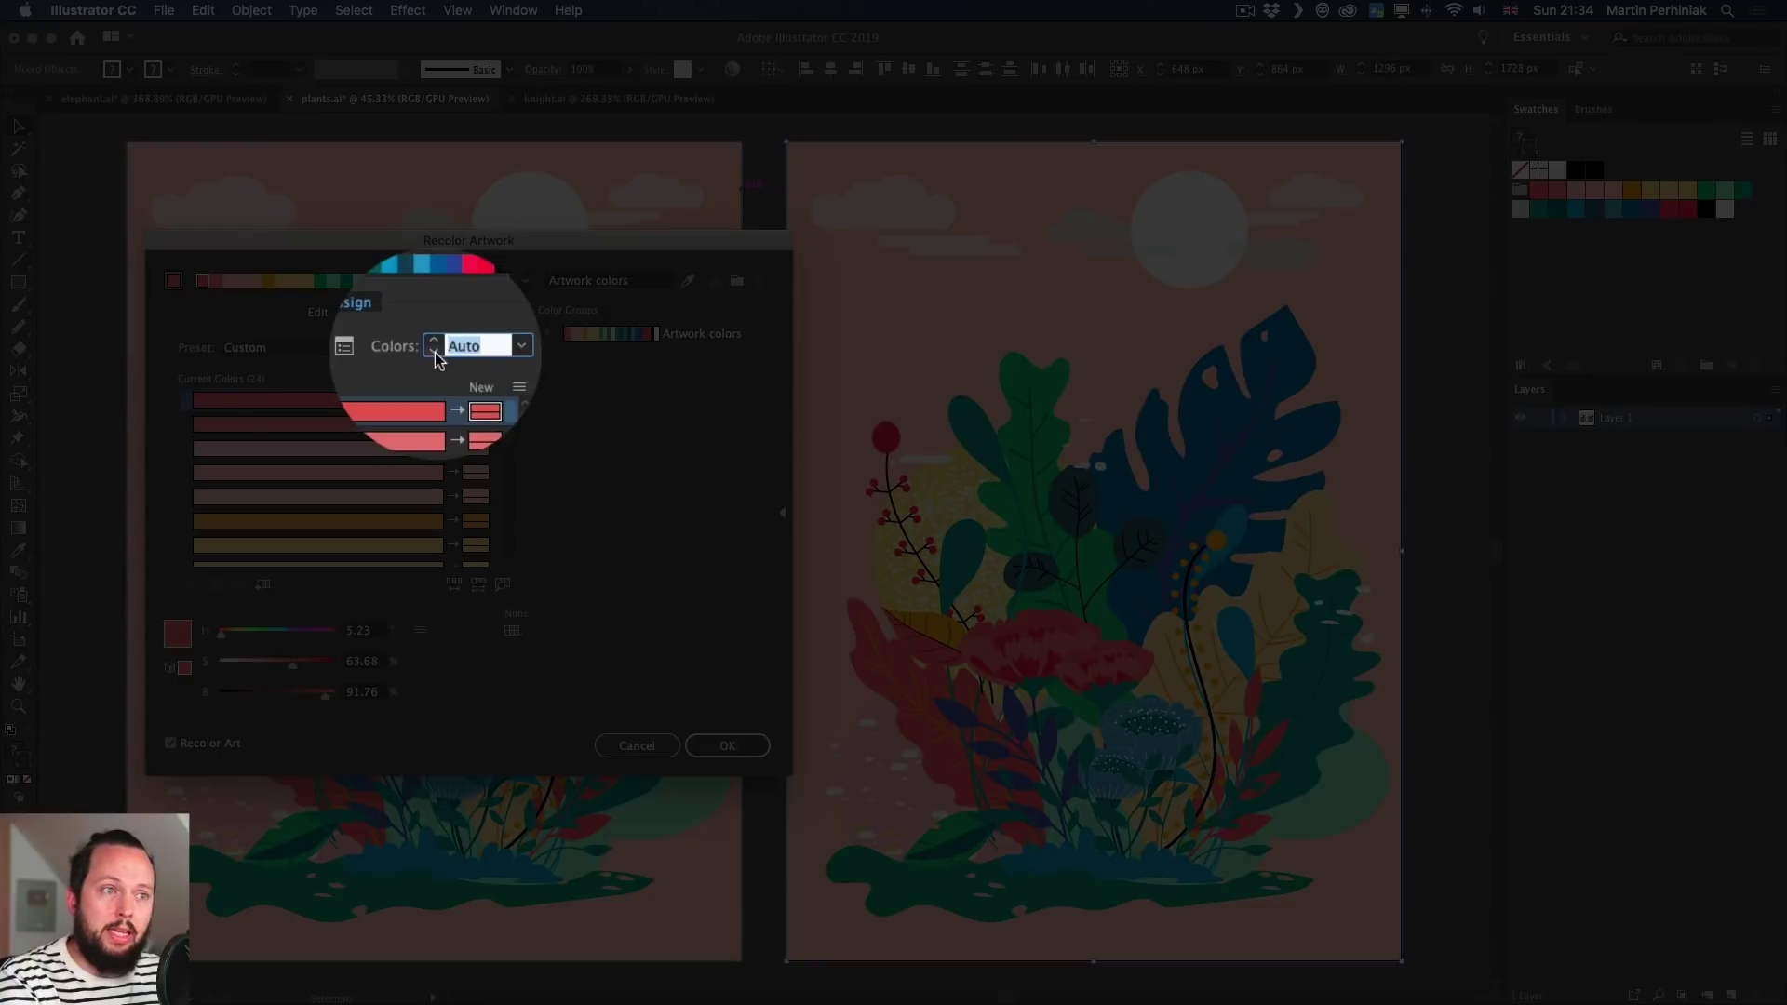
{"action": "left_click", "coordinate": [434, 353]}
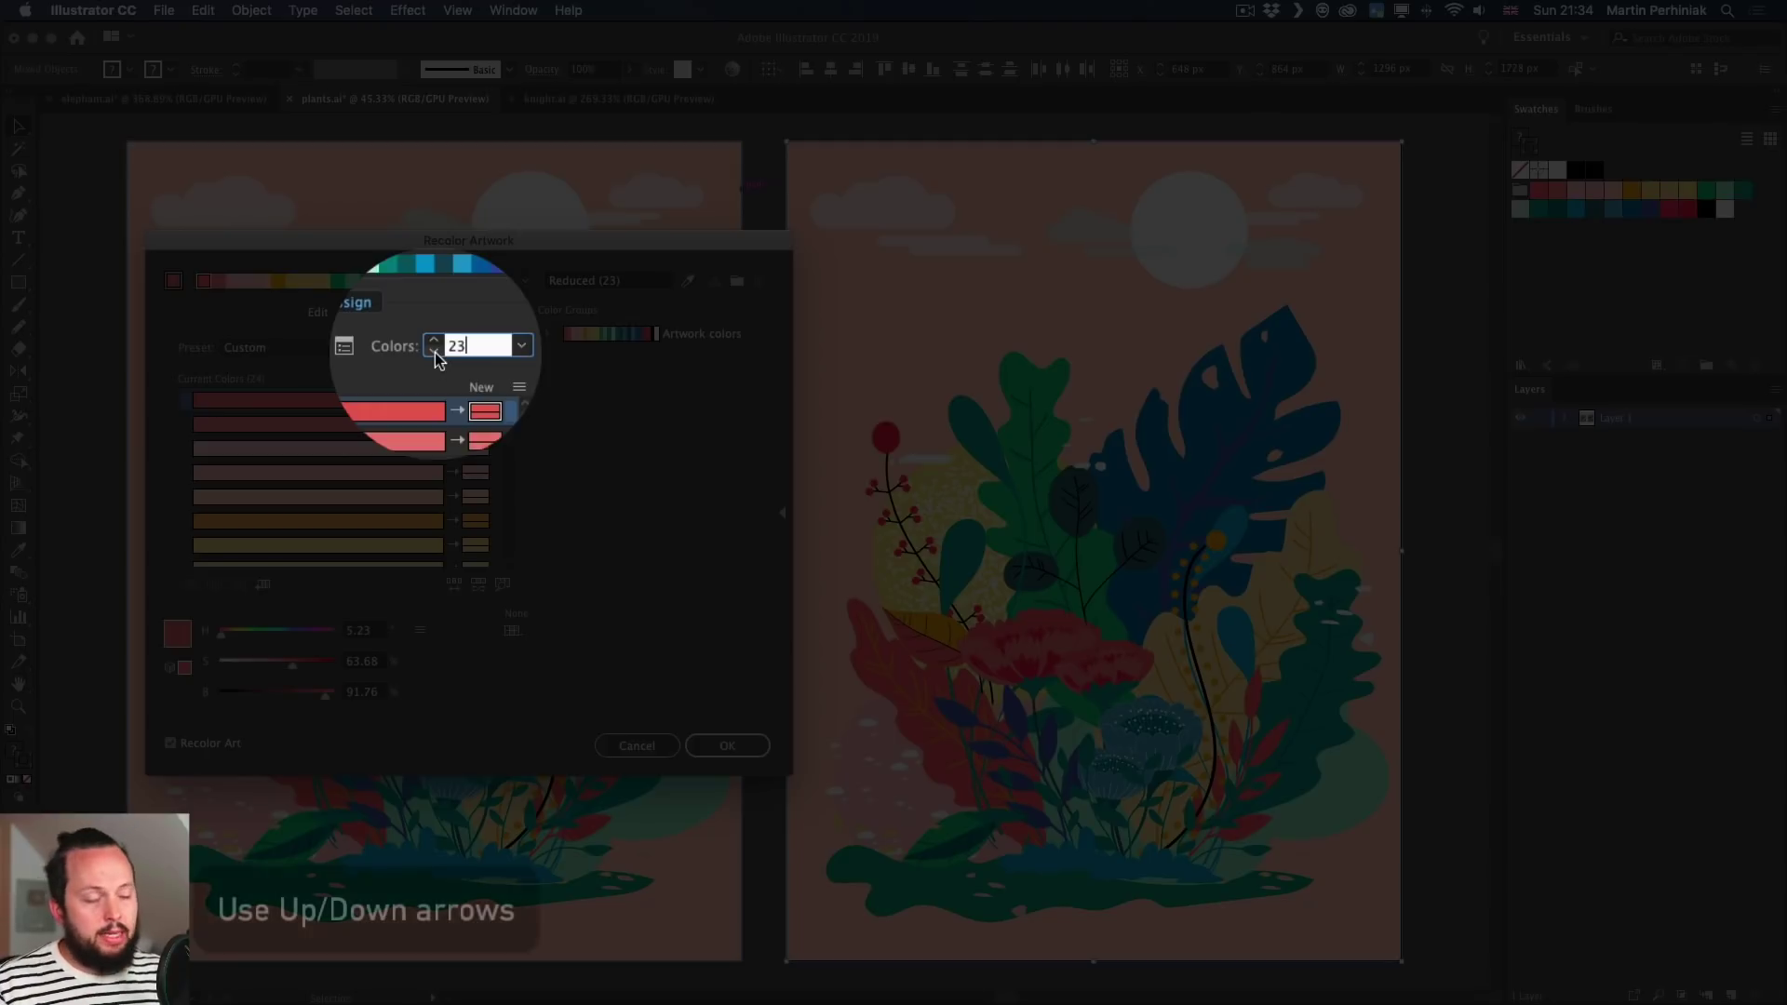
{"action": "key", "text": "Down"}
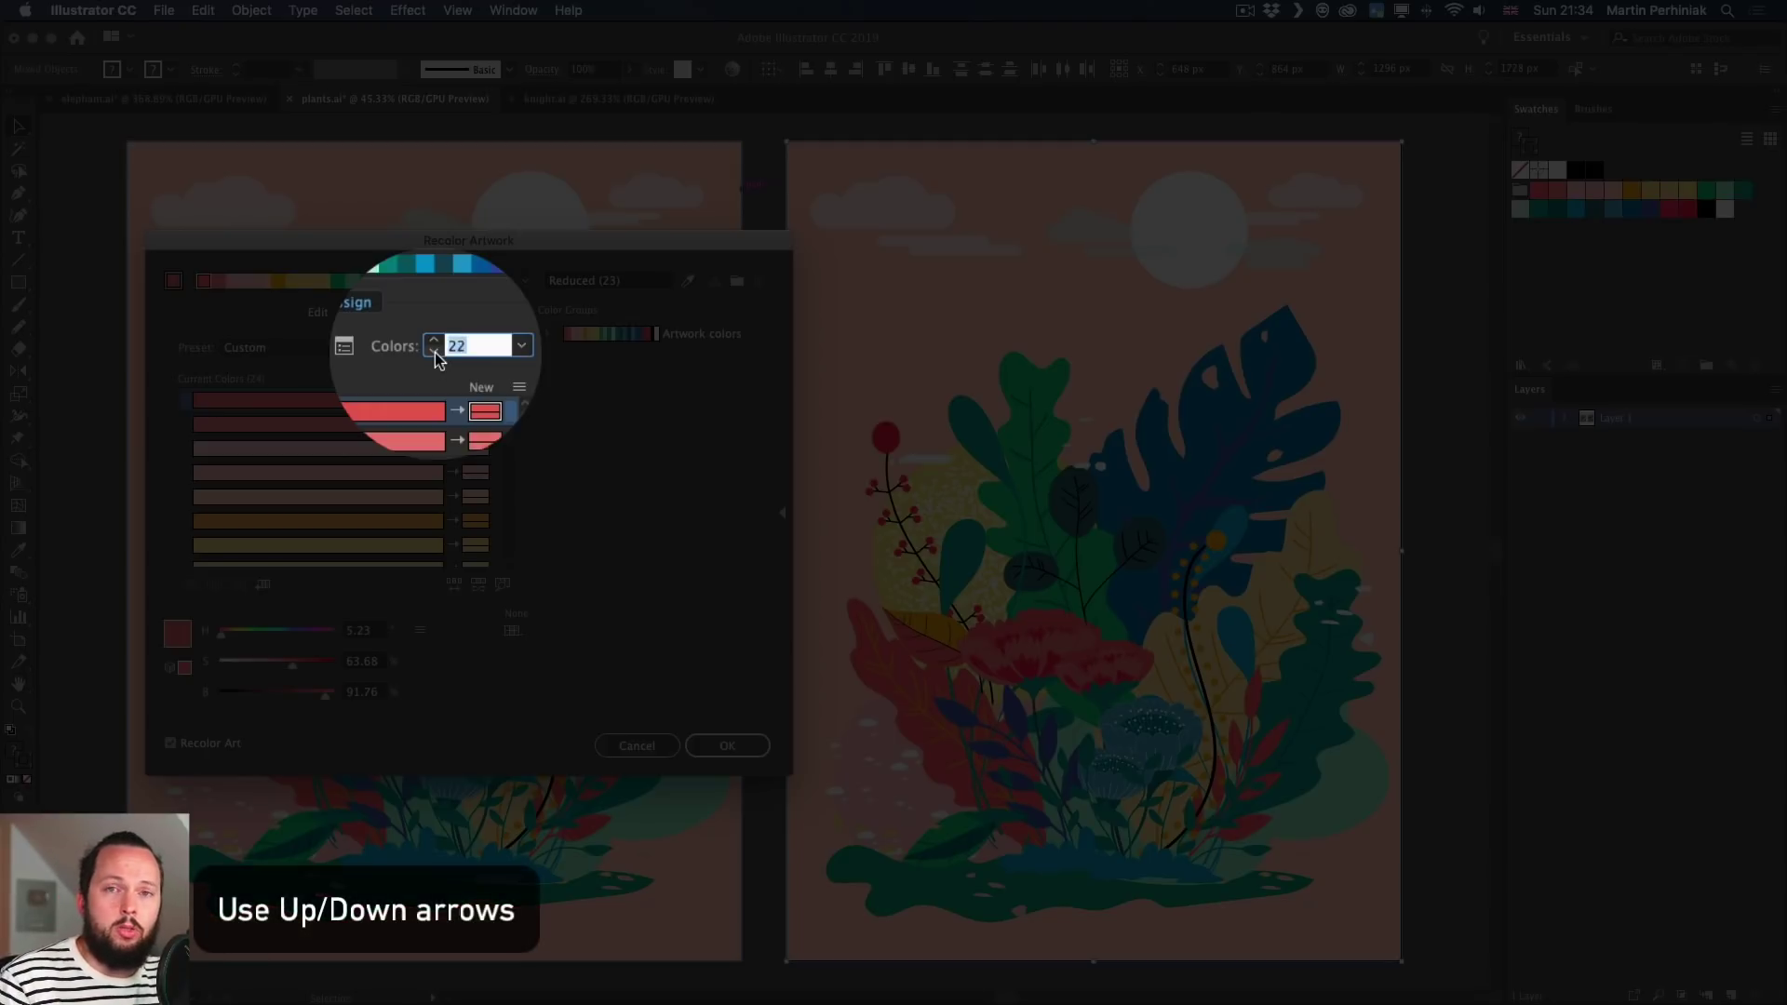
{"action": "key", "text": "Up"}
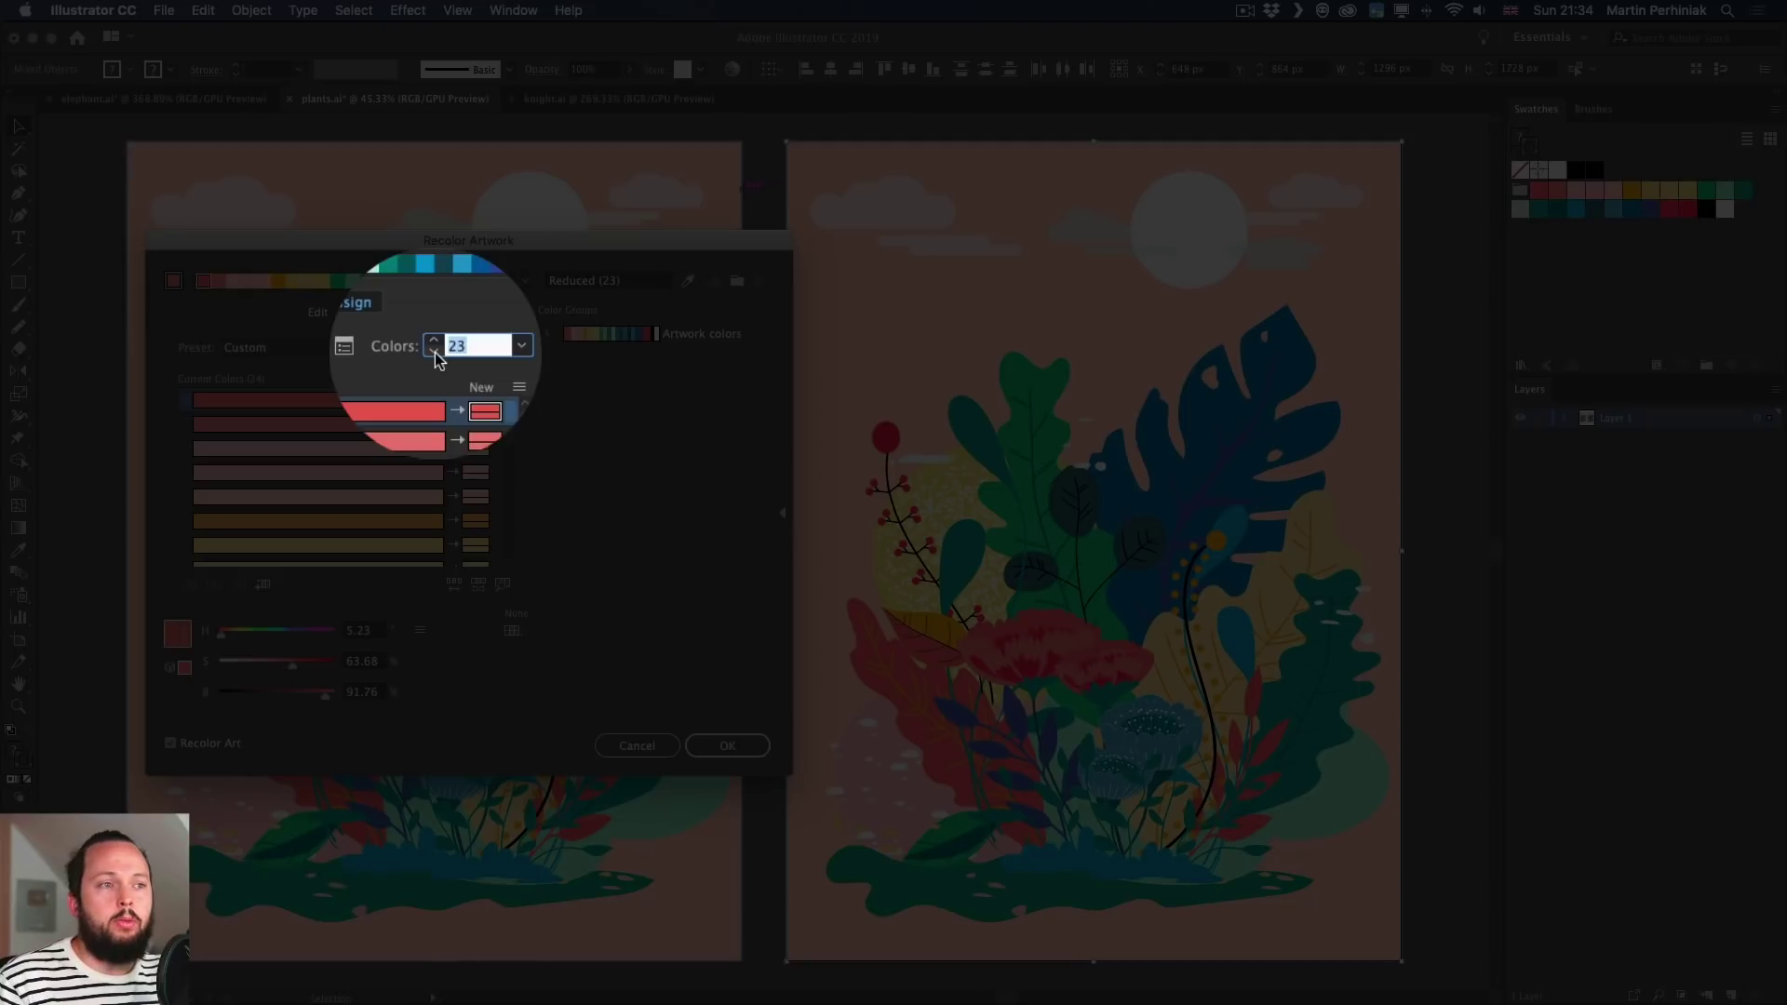
{"action": "key", "text": "Down"}
{"action": "key", "text": "Down"}
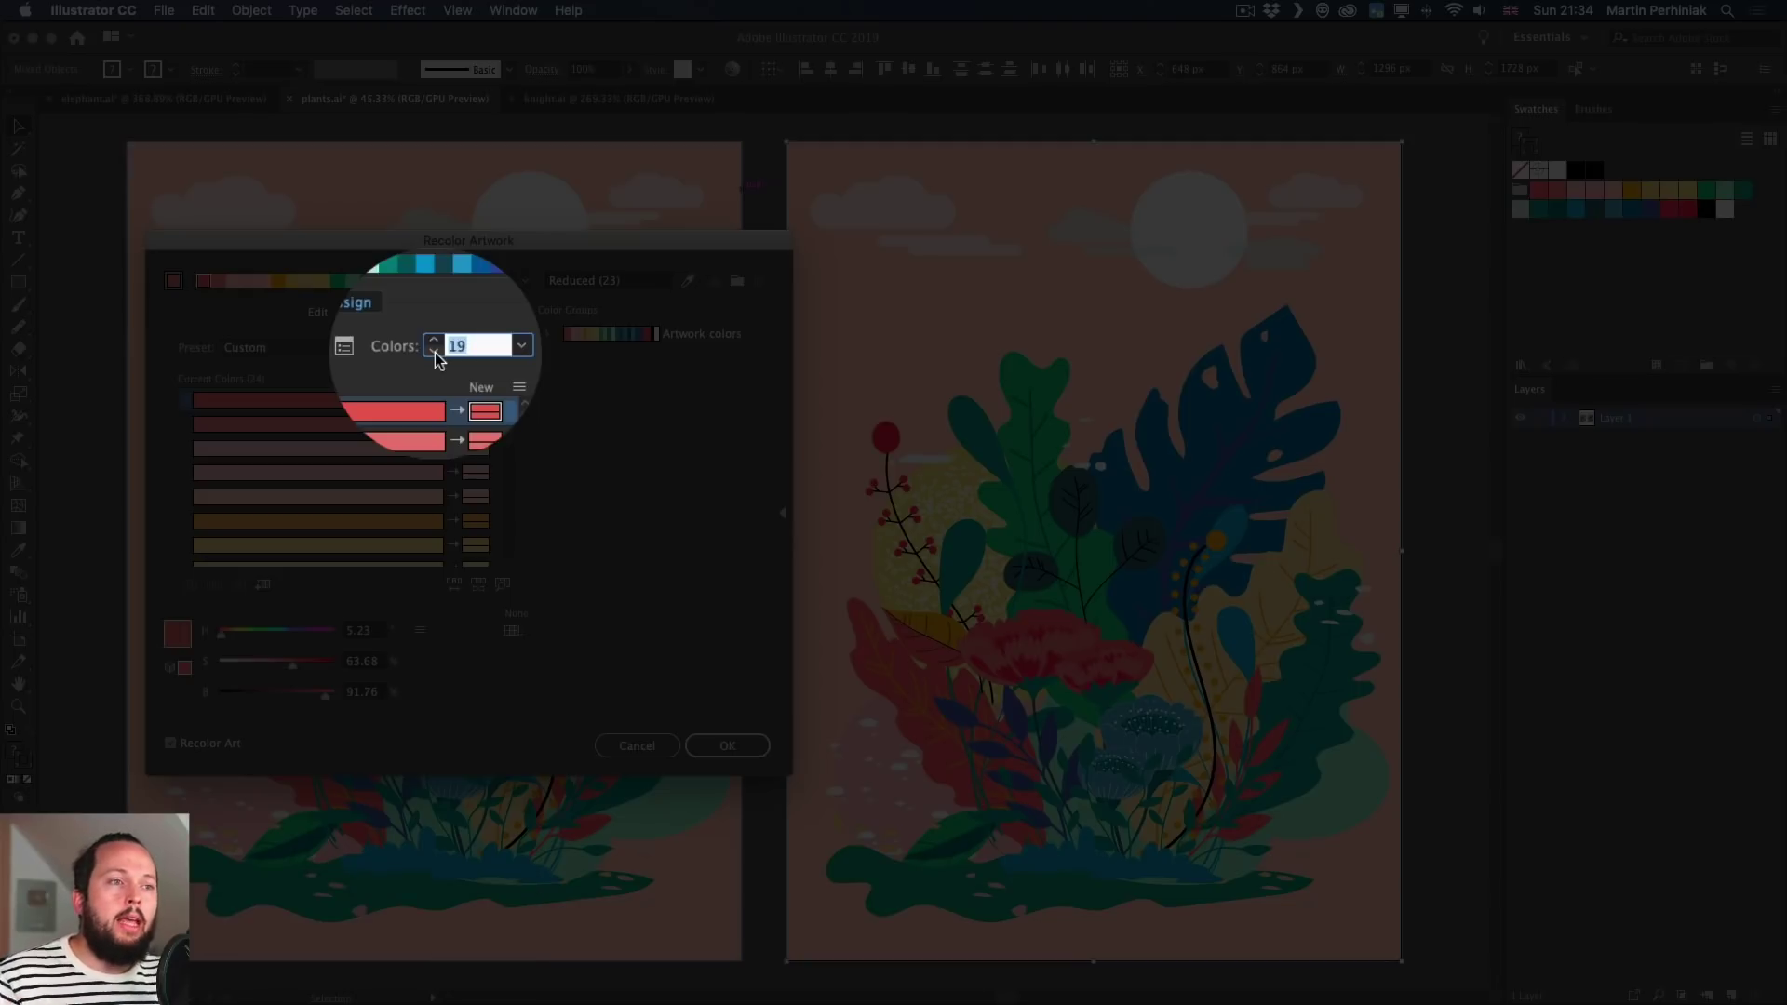
{"action": "key", "text": "Up"}
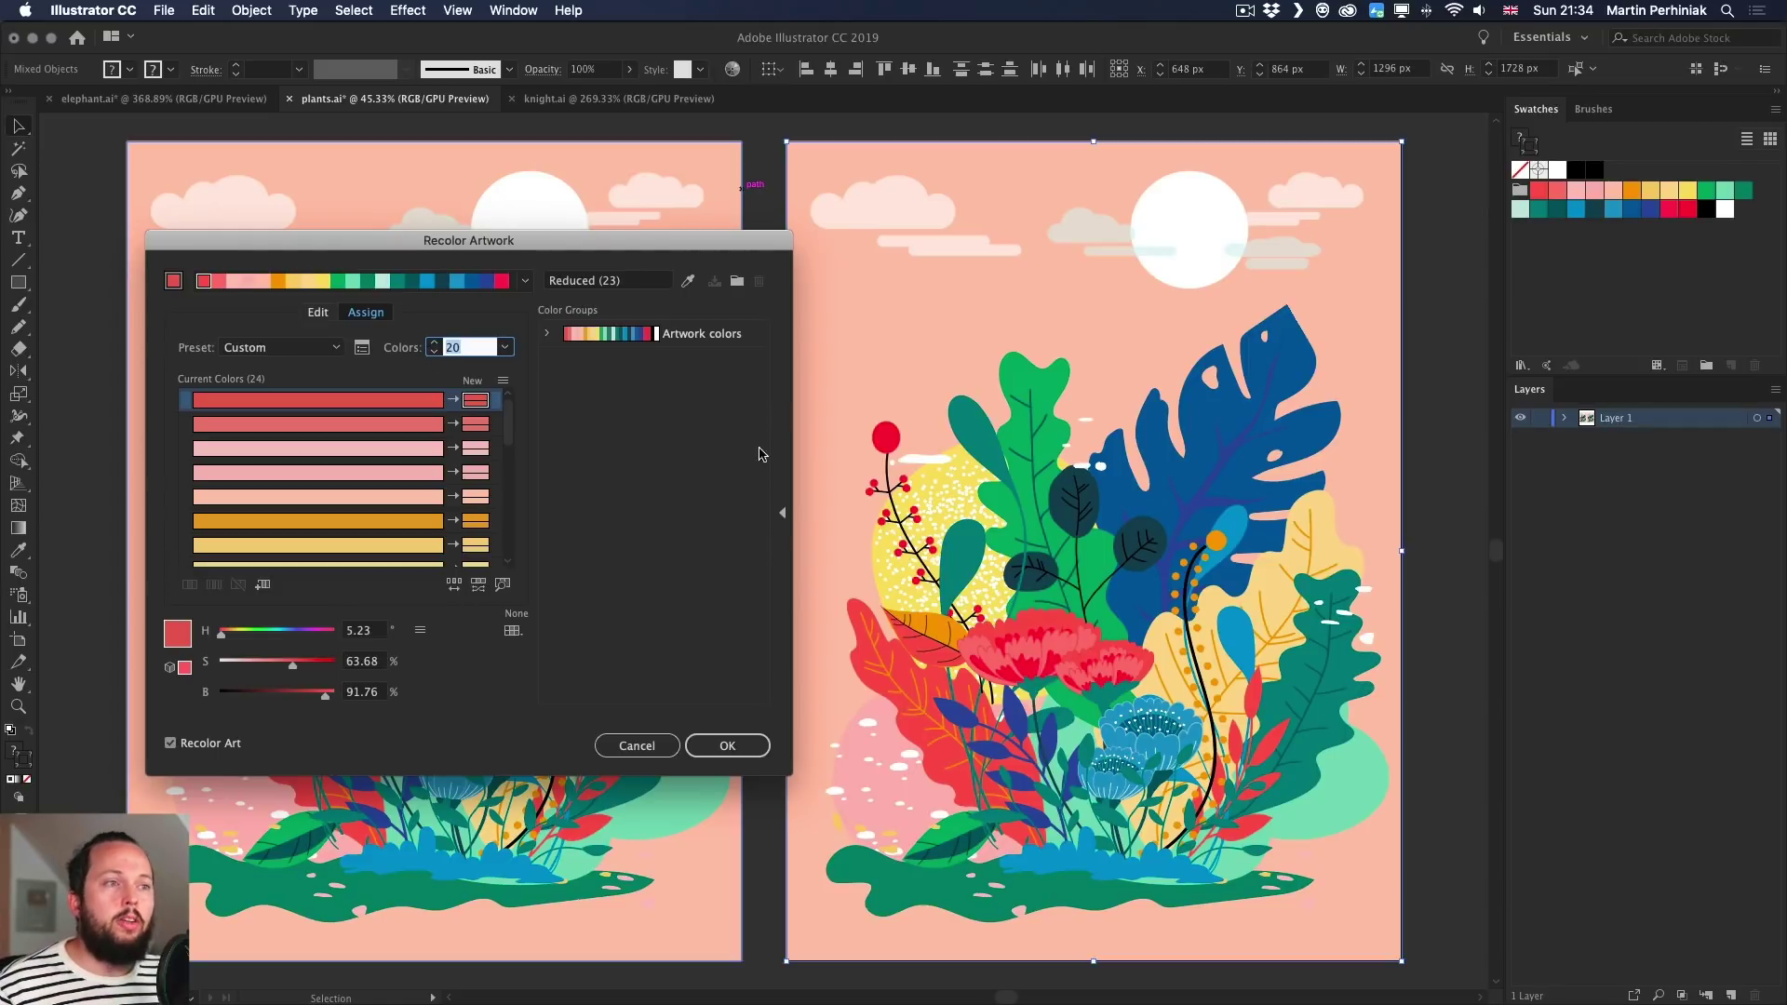
{"action": "left_click", "coordinate": [629, 434]}
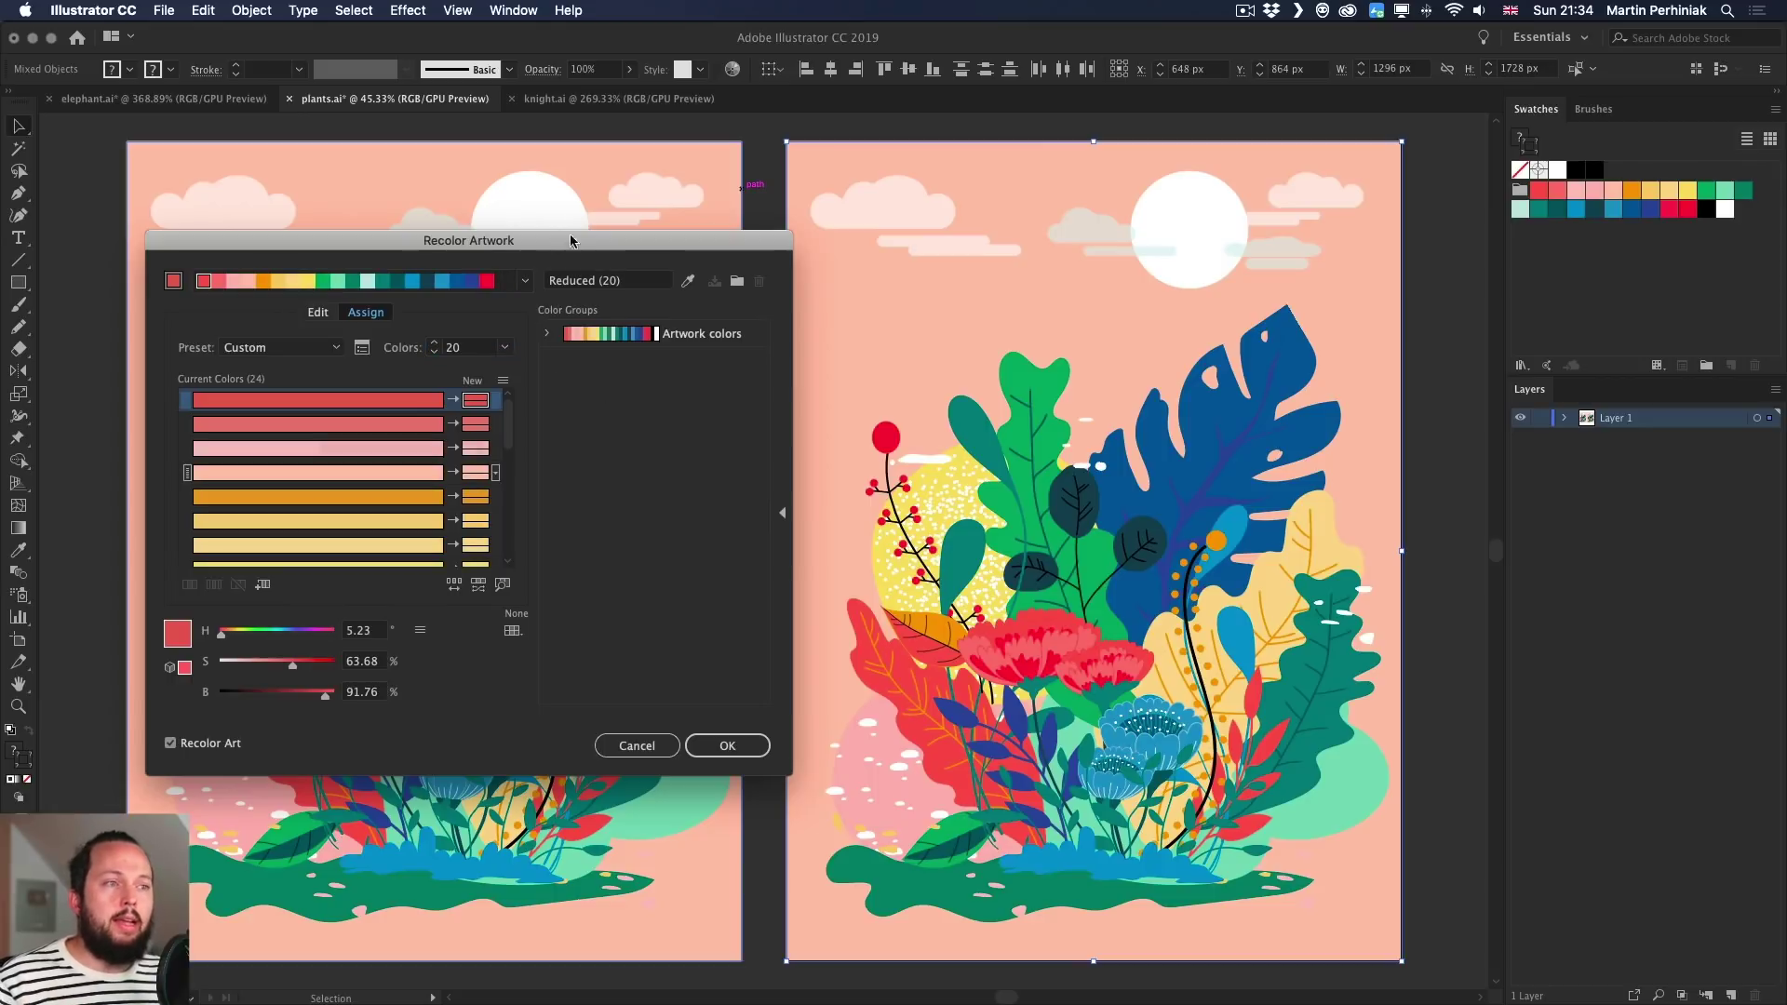
Move the Recolor Artwork dialog slightly and reduce the number of colours step by step to 15.
{"action": "left_click_drag", "start_coordinate": [573, 243], "coordinate": [633, 277]}
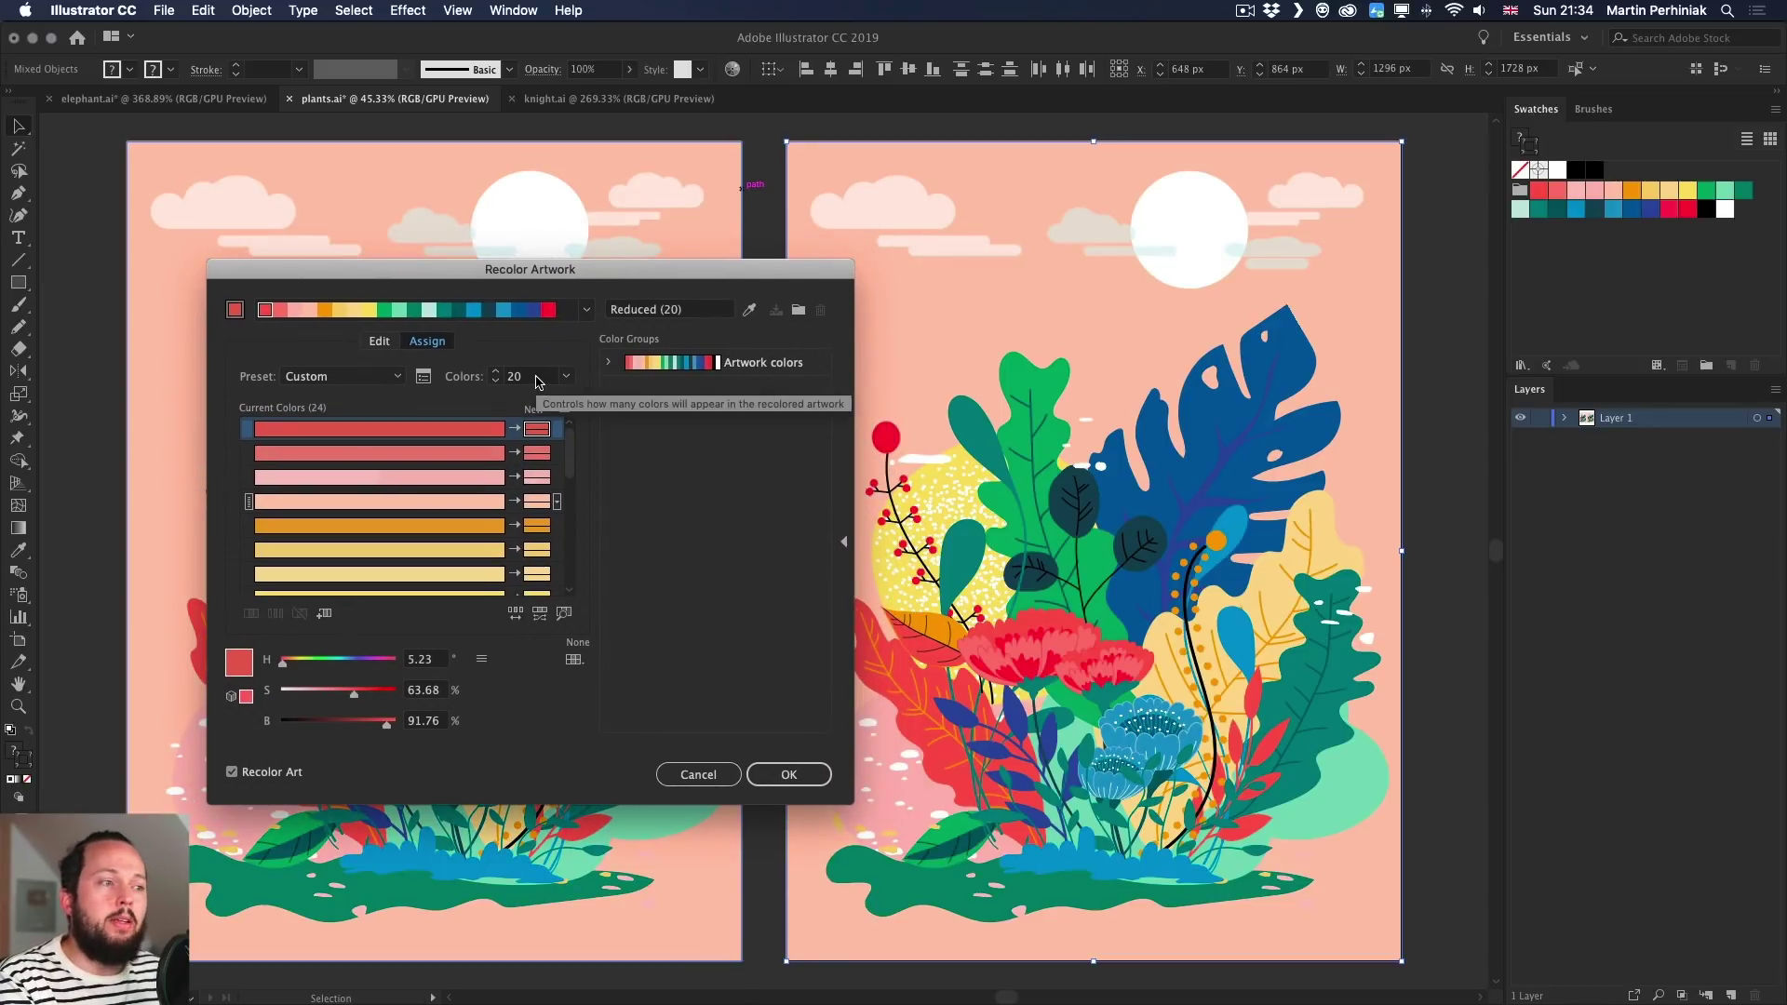
{"action": "left_click", "coordinate": [537, 376]}
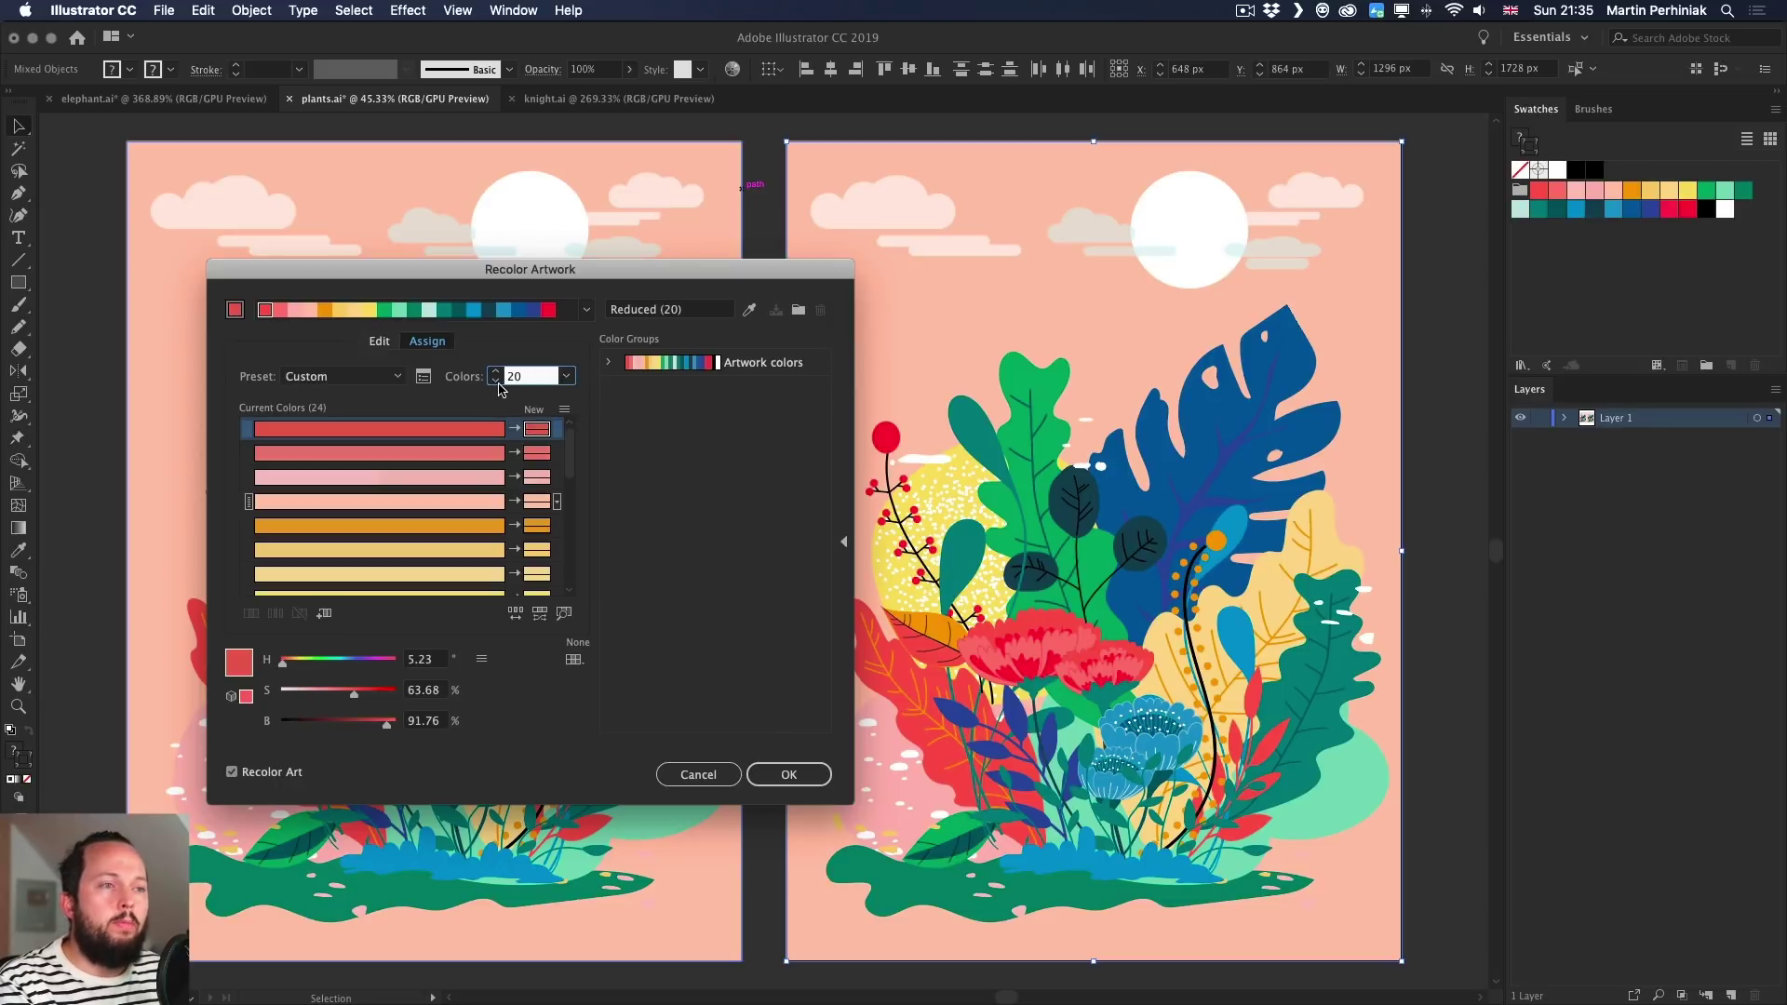
{"action": "left_click", "coordinate": [497, 383]}
{"action": "left_click", "coordinate": [497, 383]}
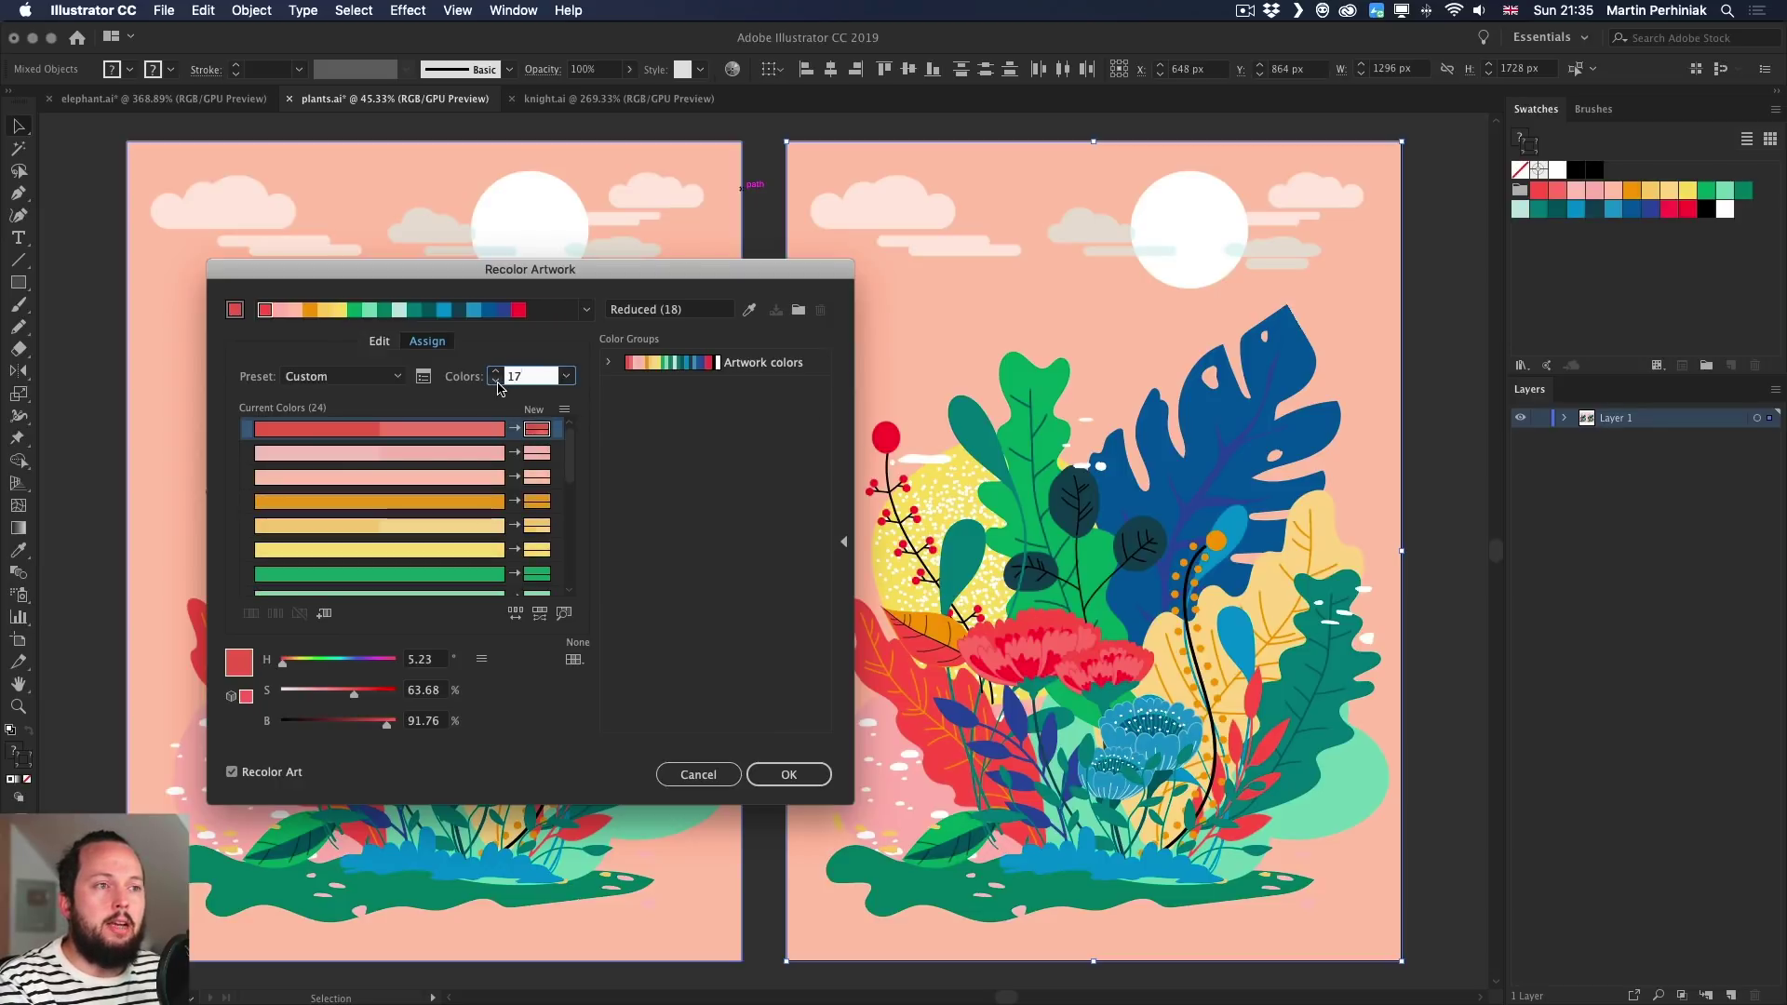
{"action": "left_click", "coordinate": [497, 382]}
{"action": "left_click", "coordinate": [497, 383]}
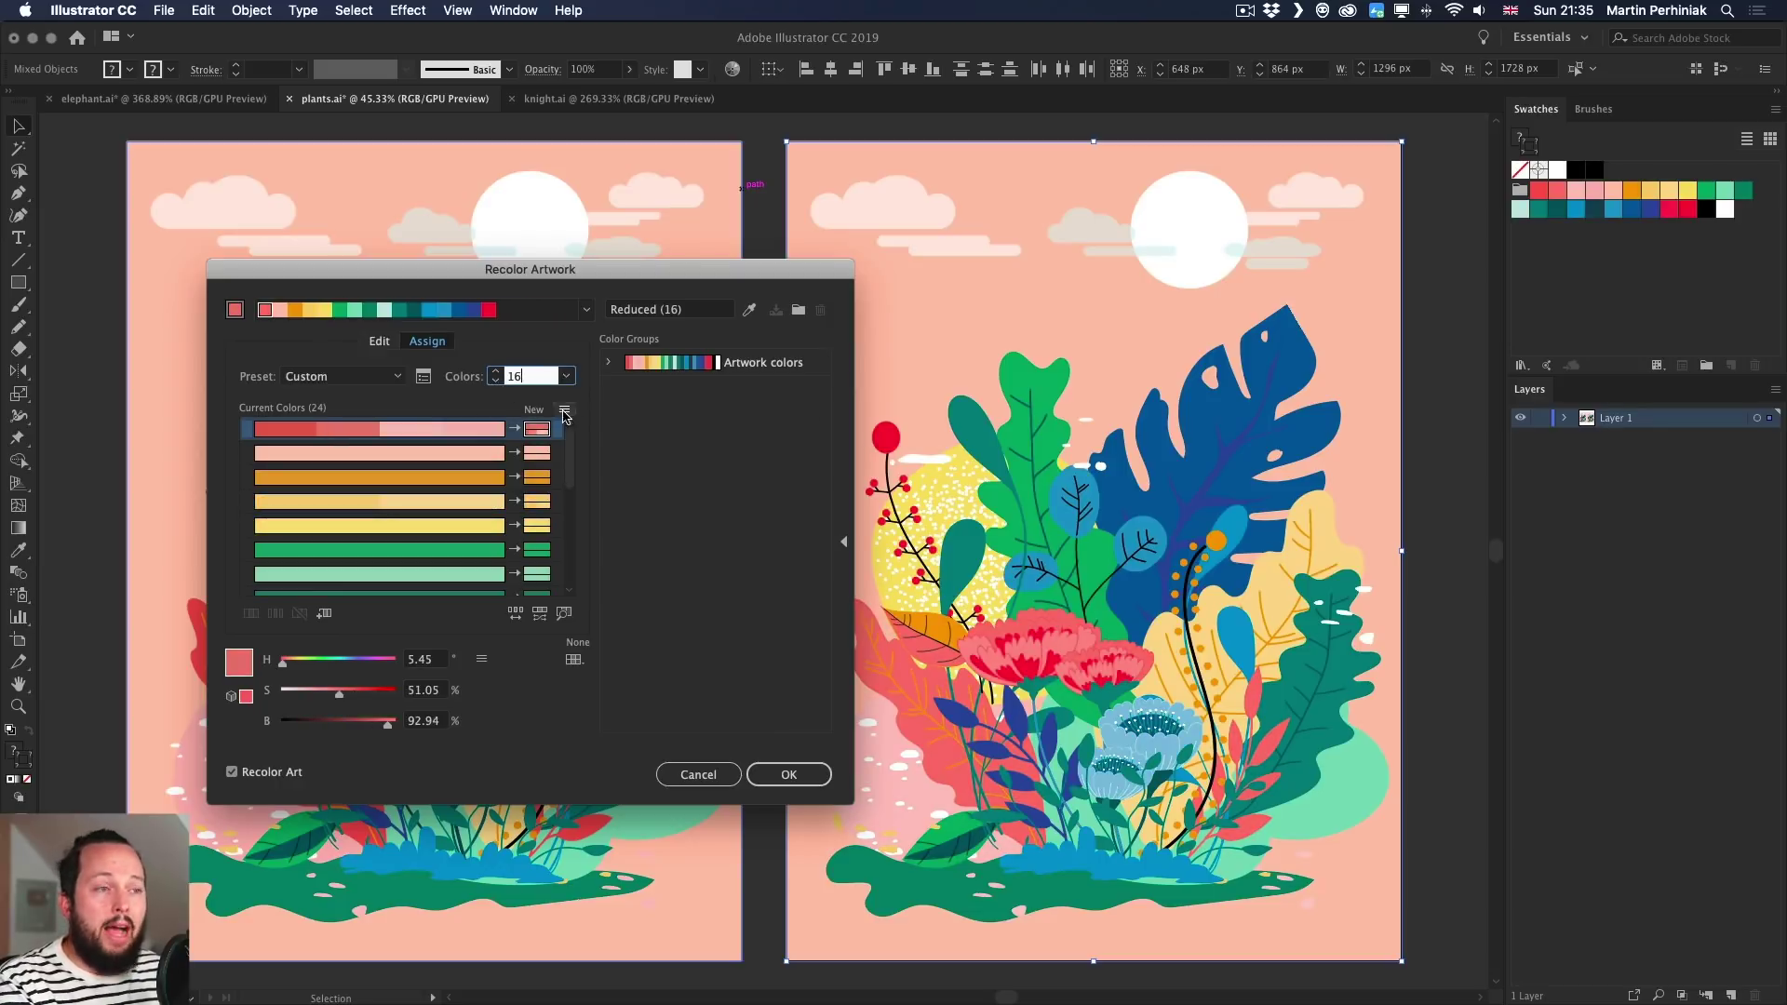
{"action": "left_click", "coordinate": [497, 382]}
{"action": "left_click", "coordinate": [497, 382]}
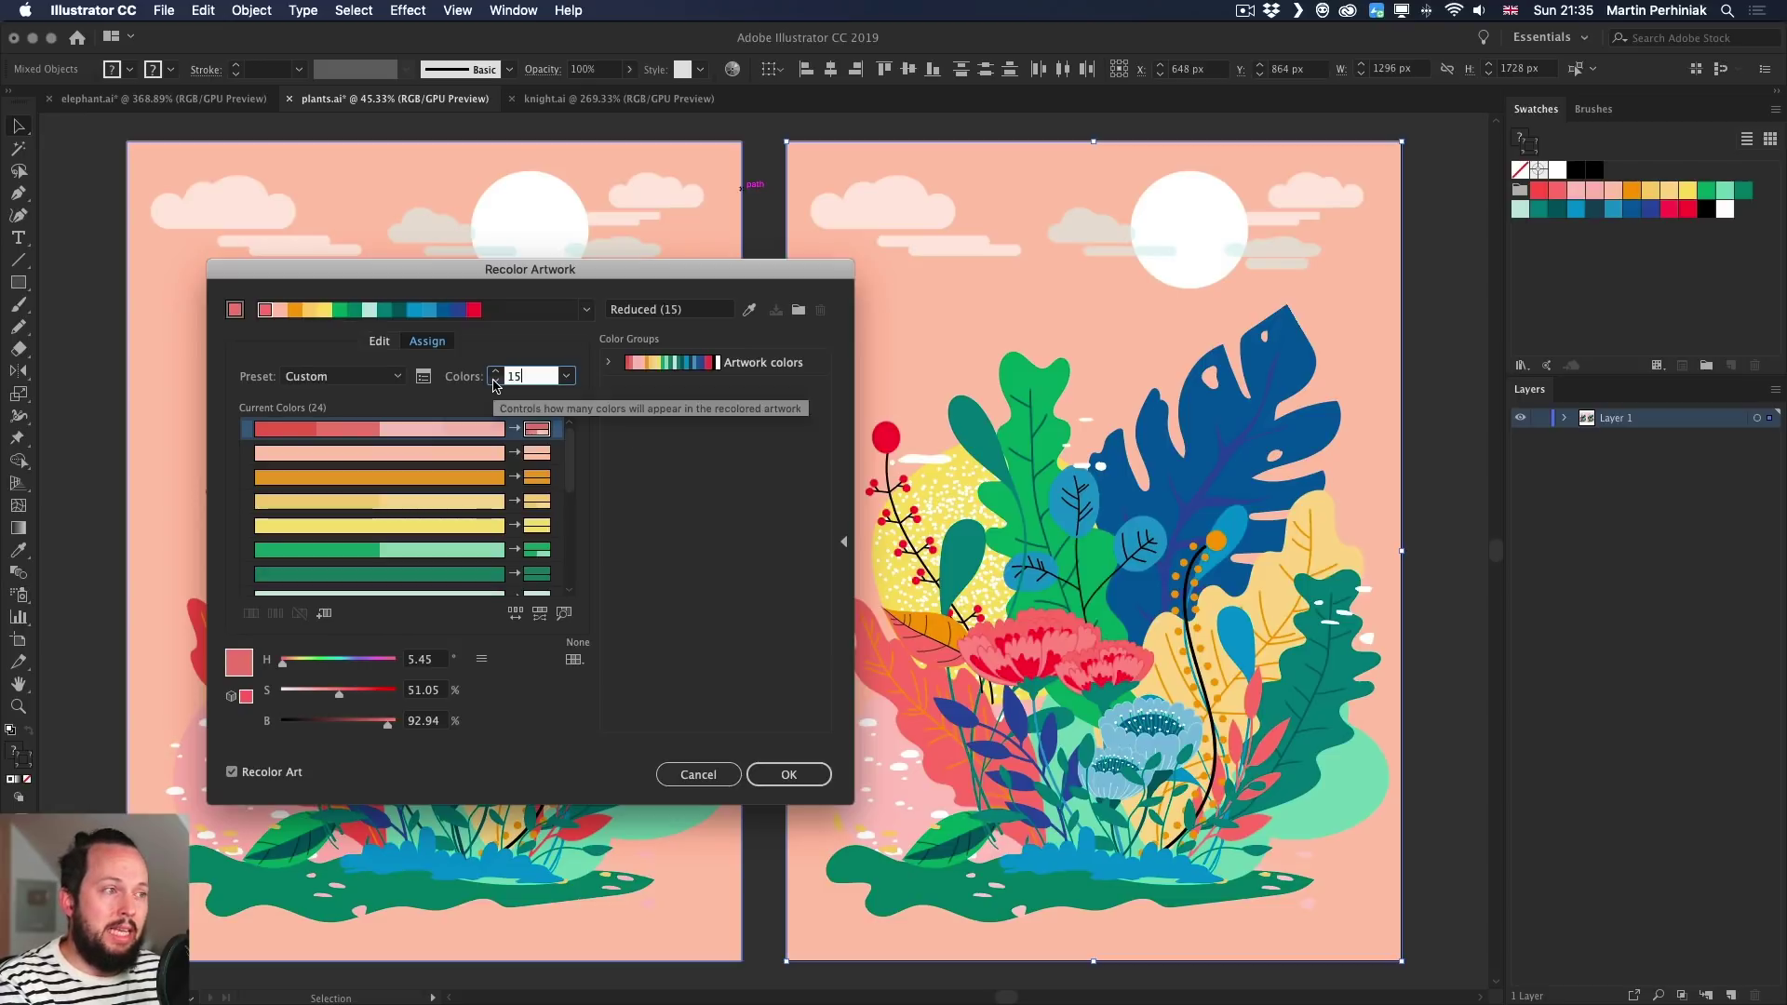
Lower the number of colours further, through 8 and 6, until the setting wraps round to All.
{"action": "left_click", "coordinate": [497, 382]}
{"action": "left_click", "coordinate": [497, 382]}
{"action": "left_click", "coordinate": [497, 382]}
{"action": "left_click", "coordinate": [498, 382]}
{"action": "left_click", "coordinate": [497, 383]}
{"action": "left_click", "coordinate": [497, 382]}
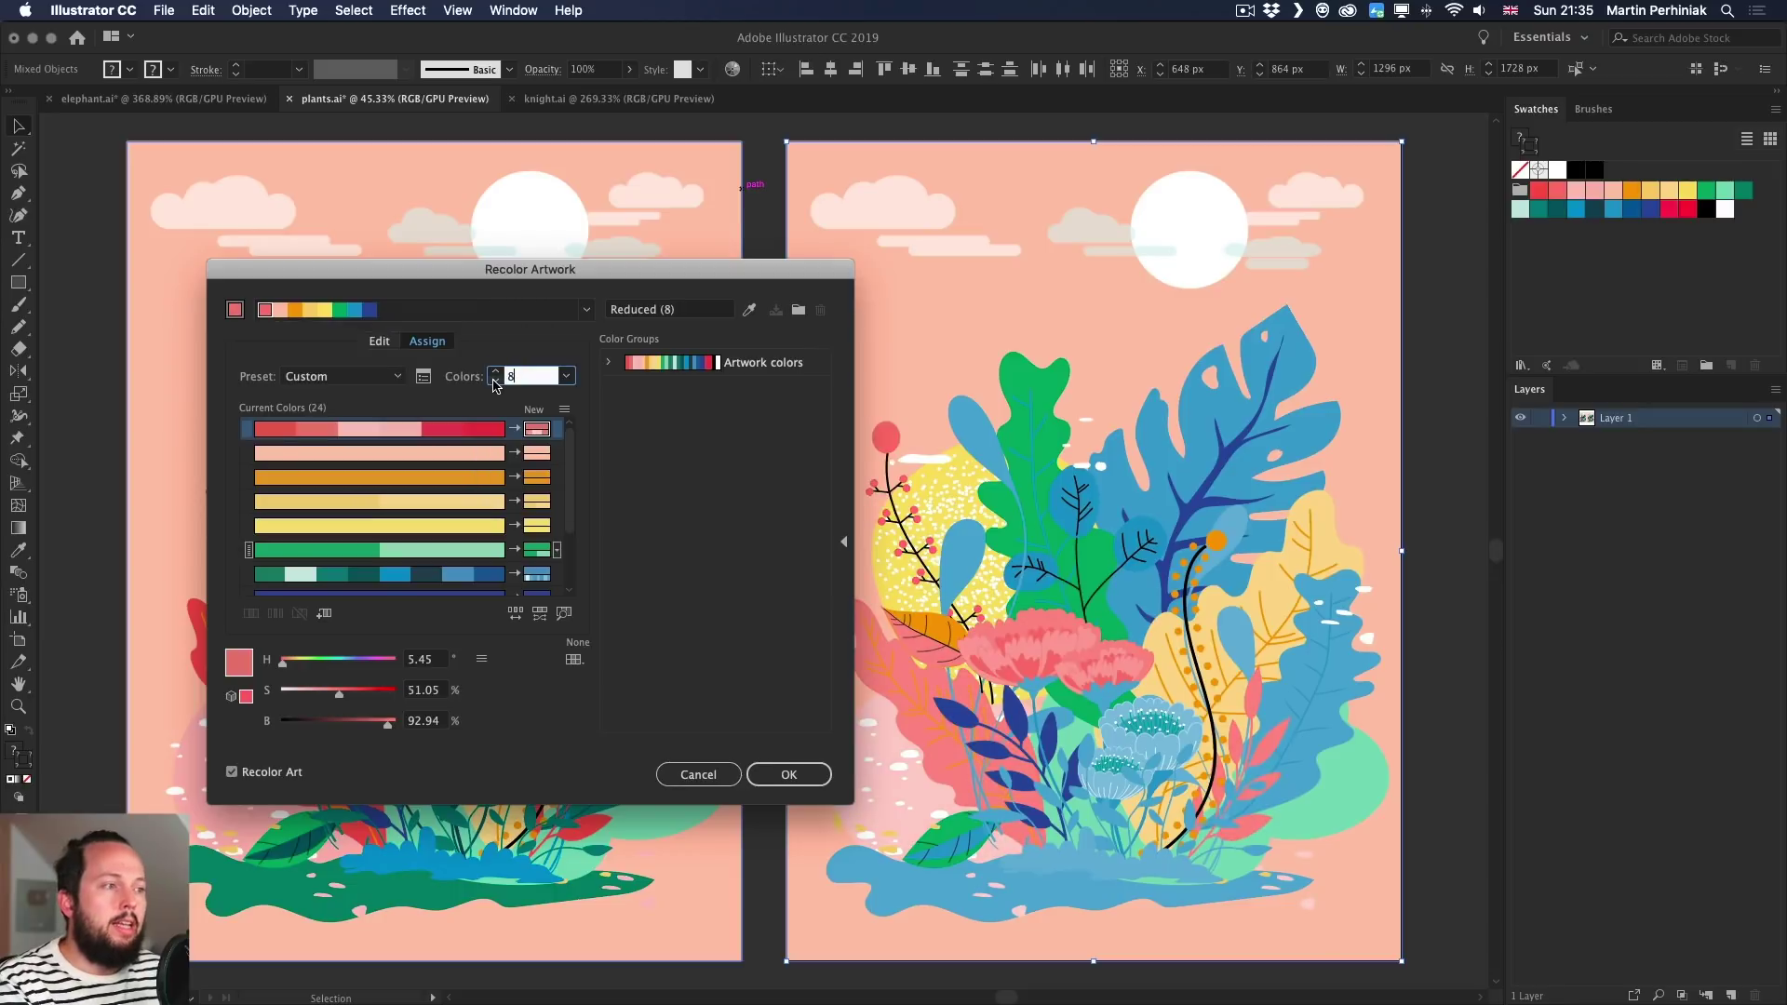
{"action": "left_click", "coordinate": [497, 382]}
{"action": "left_click", "coordinate": [497, 382]}
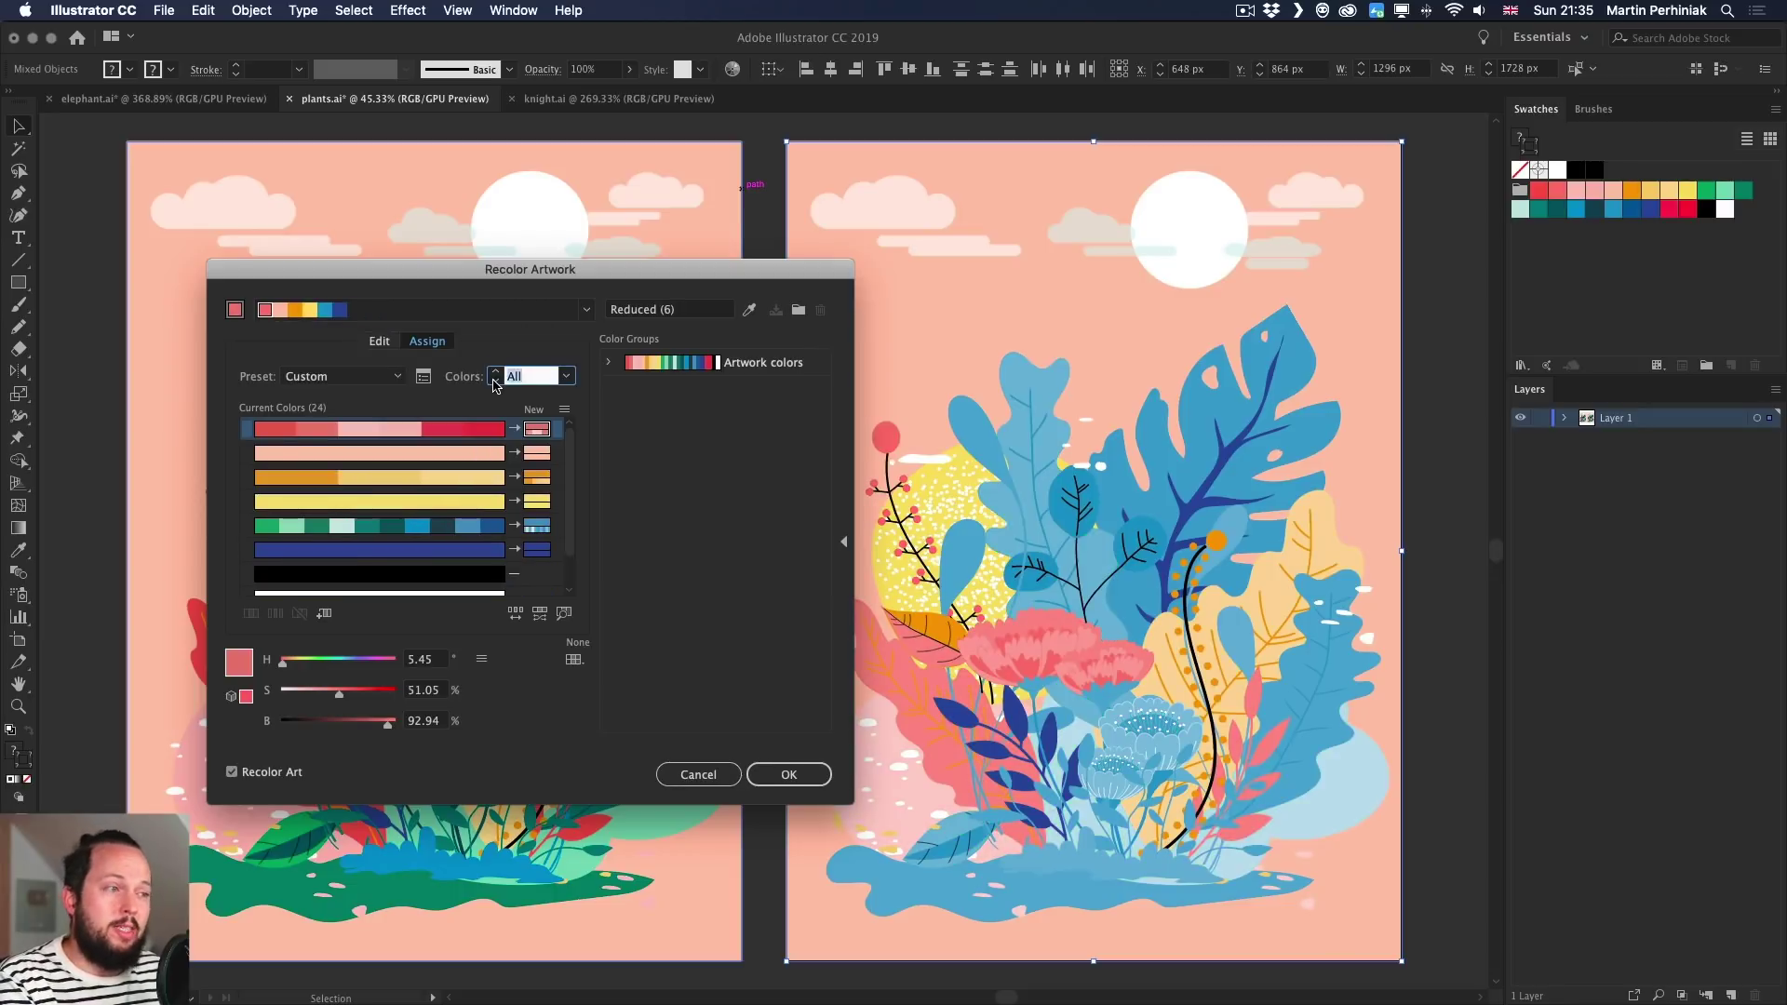
{"action": "left_click", "coordinate": [497, 383]}
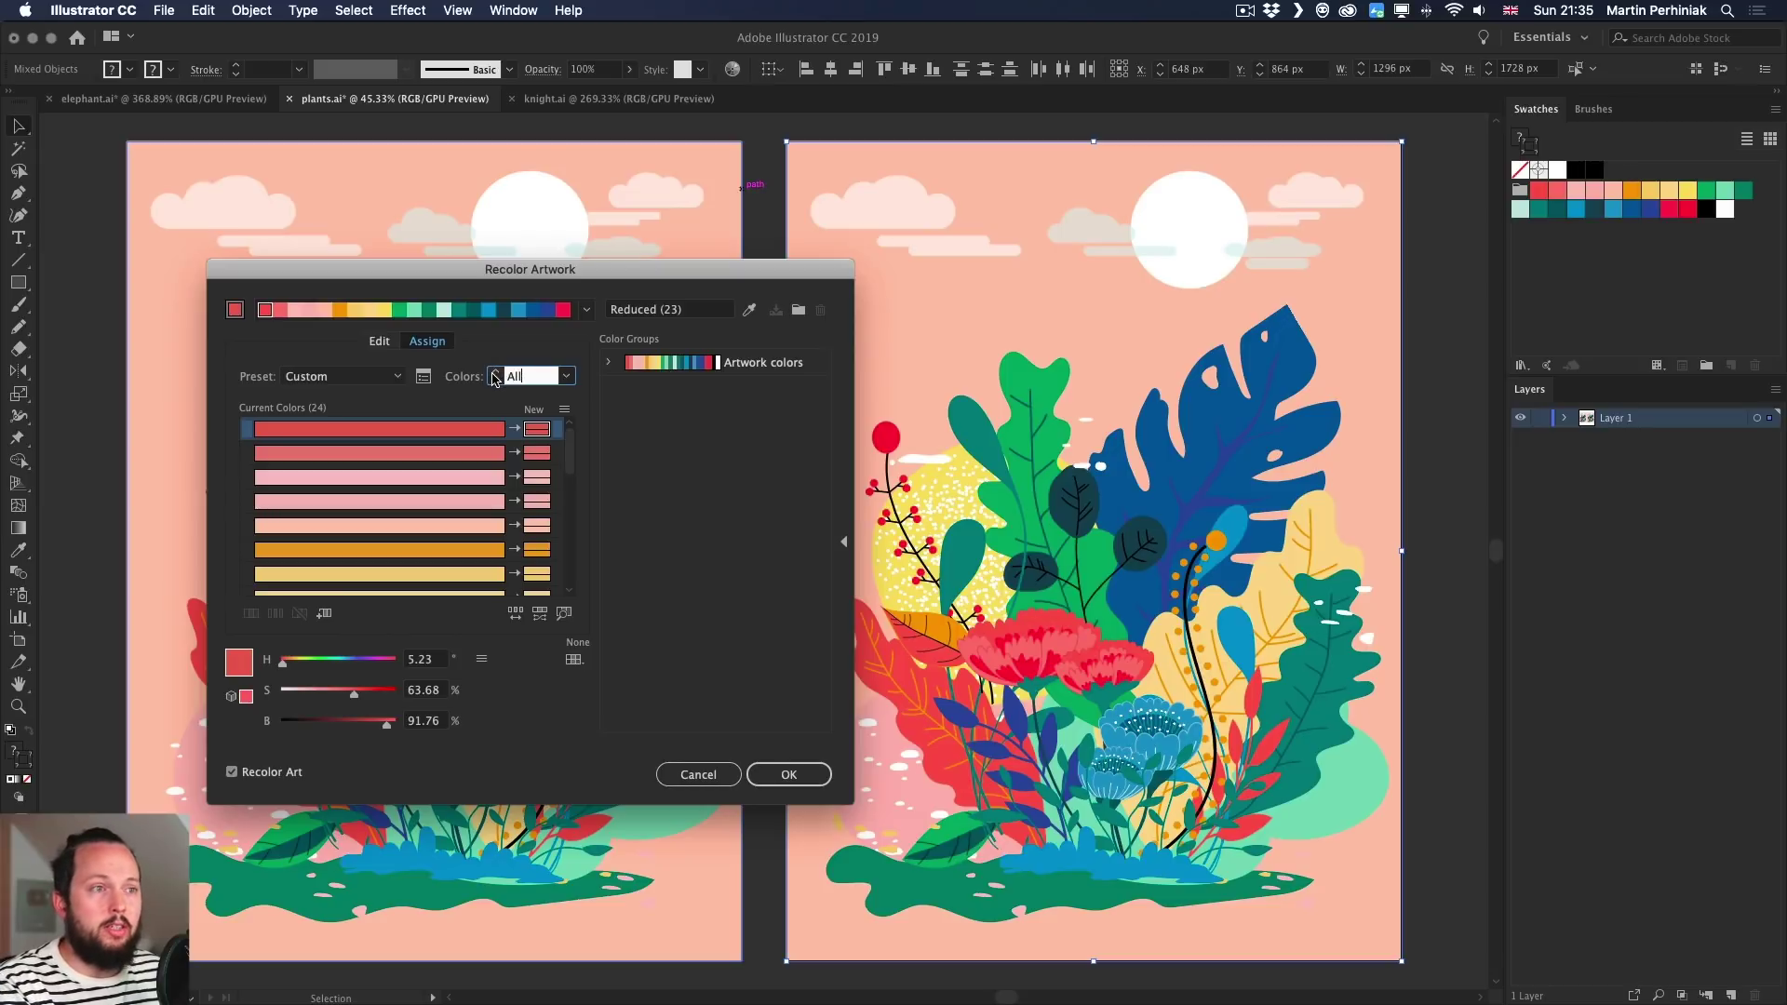
Try reduced palettes of 2, 3 and 5 colours, and reload the original colours from the selected artwork.
{"action": "left_click", "coordinate": [494, 376]}
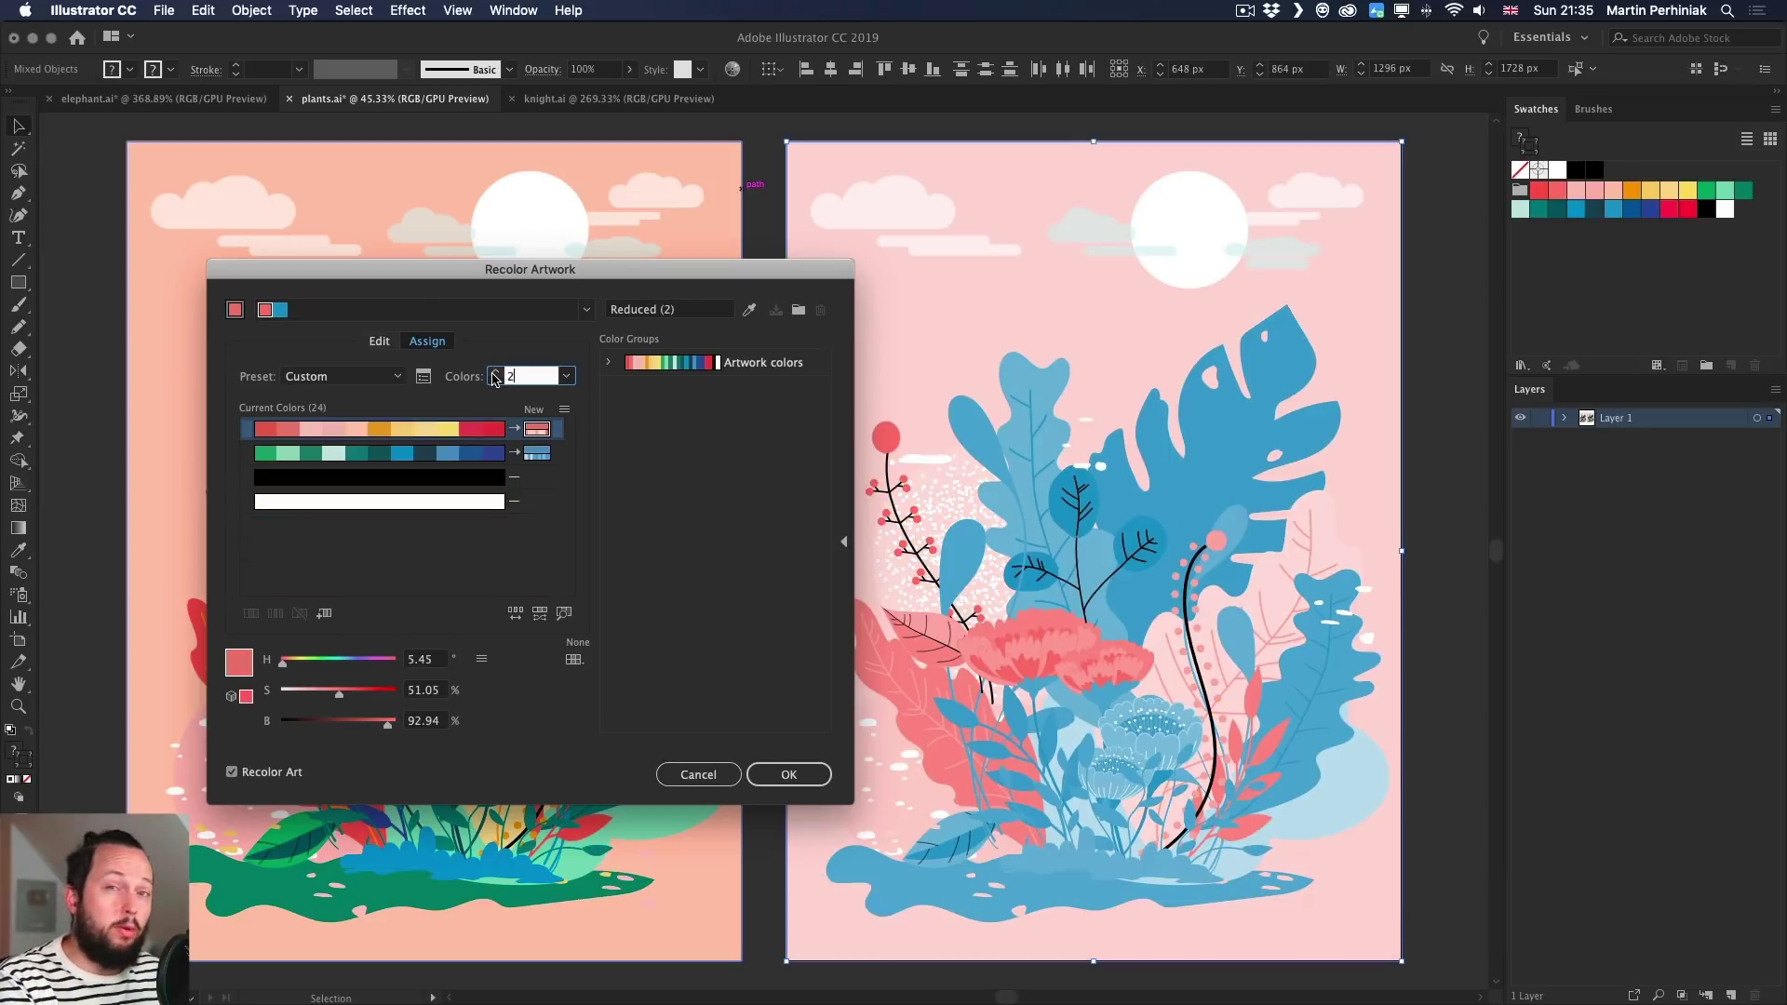
{"action": "left_click", "coordinate": [495, 376]}
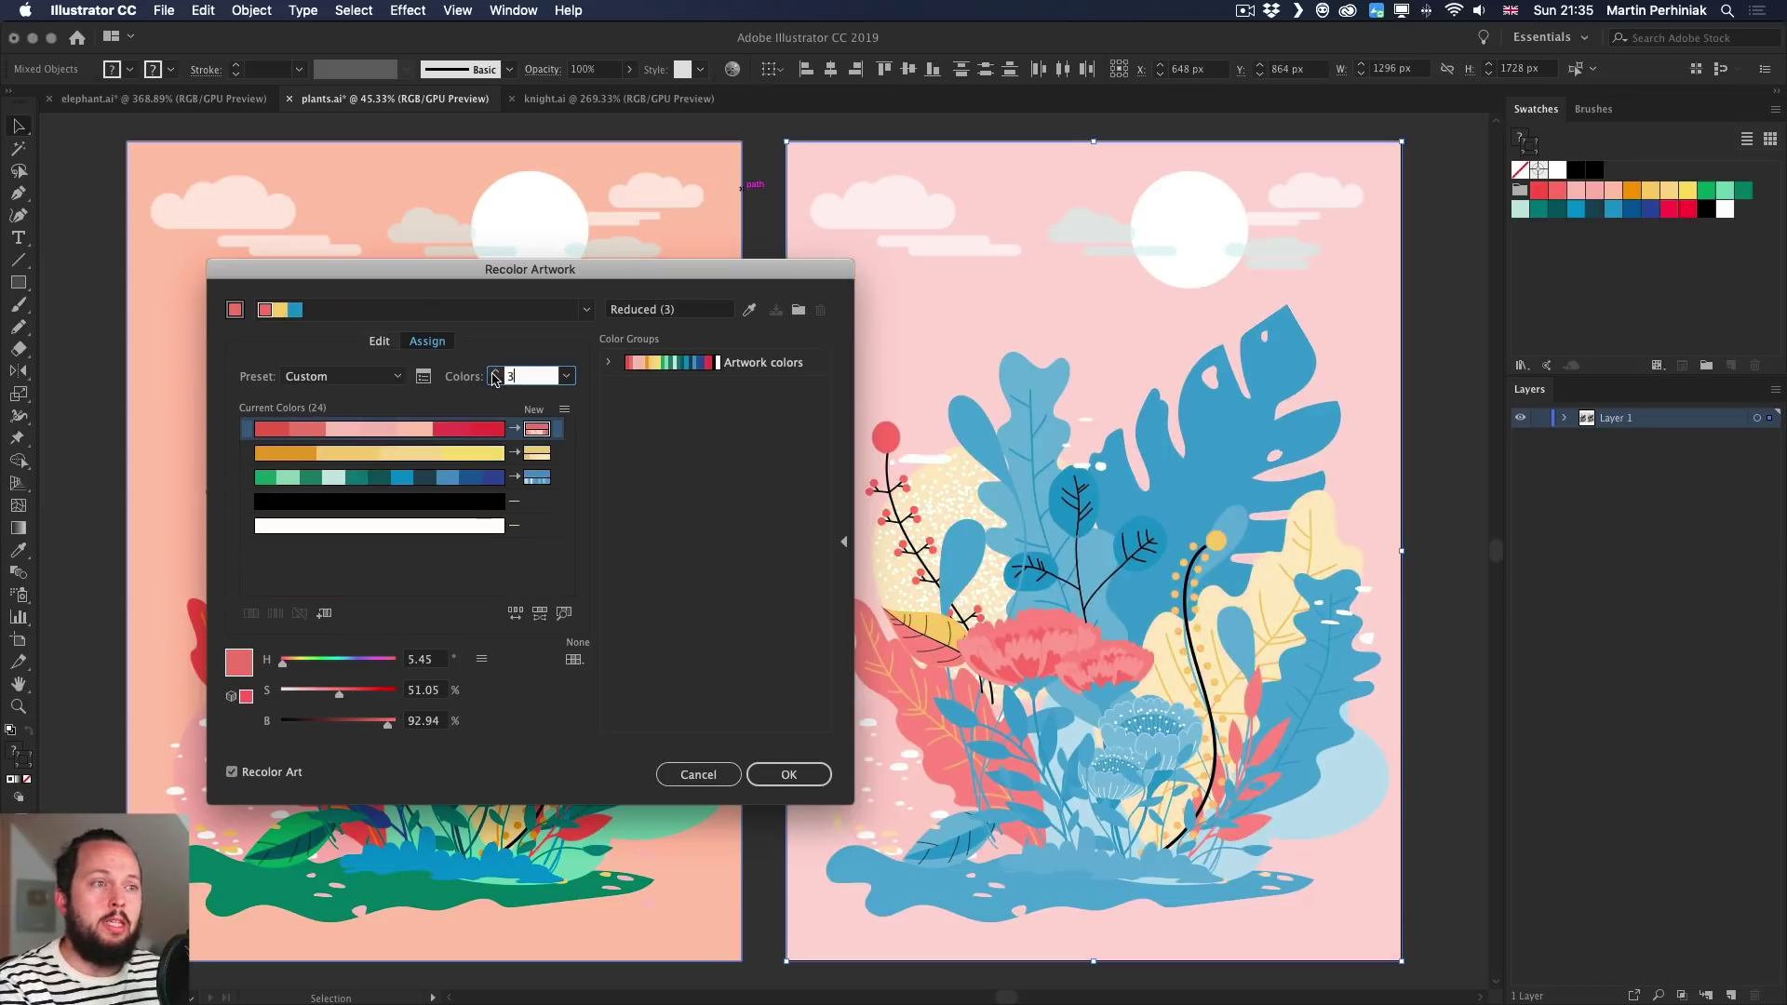
{"action": "left_click", "coordinate": [494, 376]}
{"action": "left_click", "coordinate": [495, 376]}
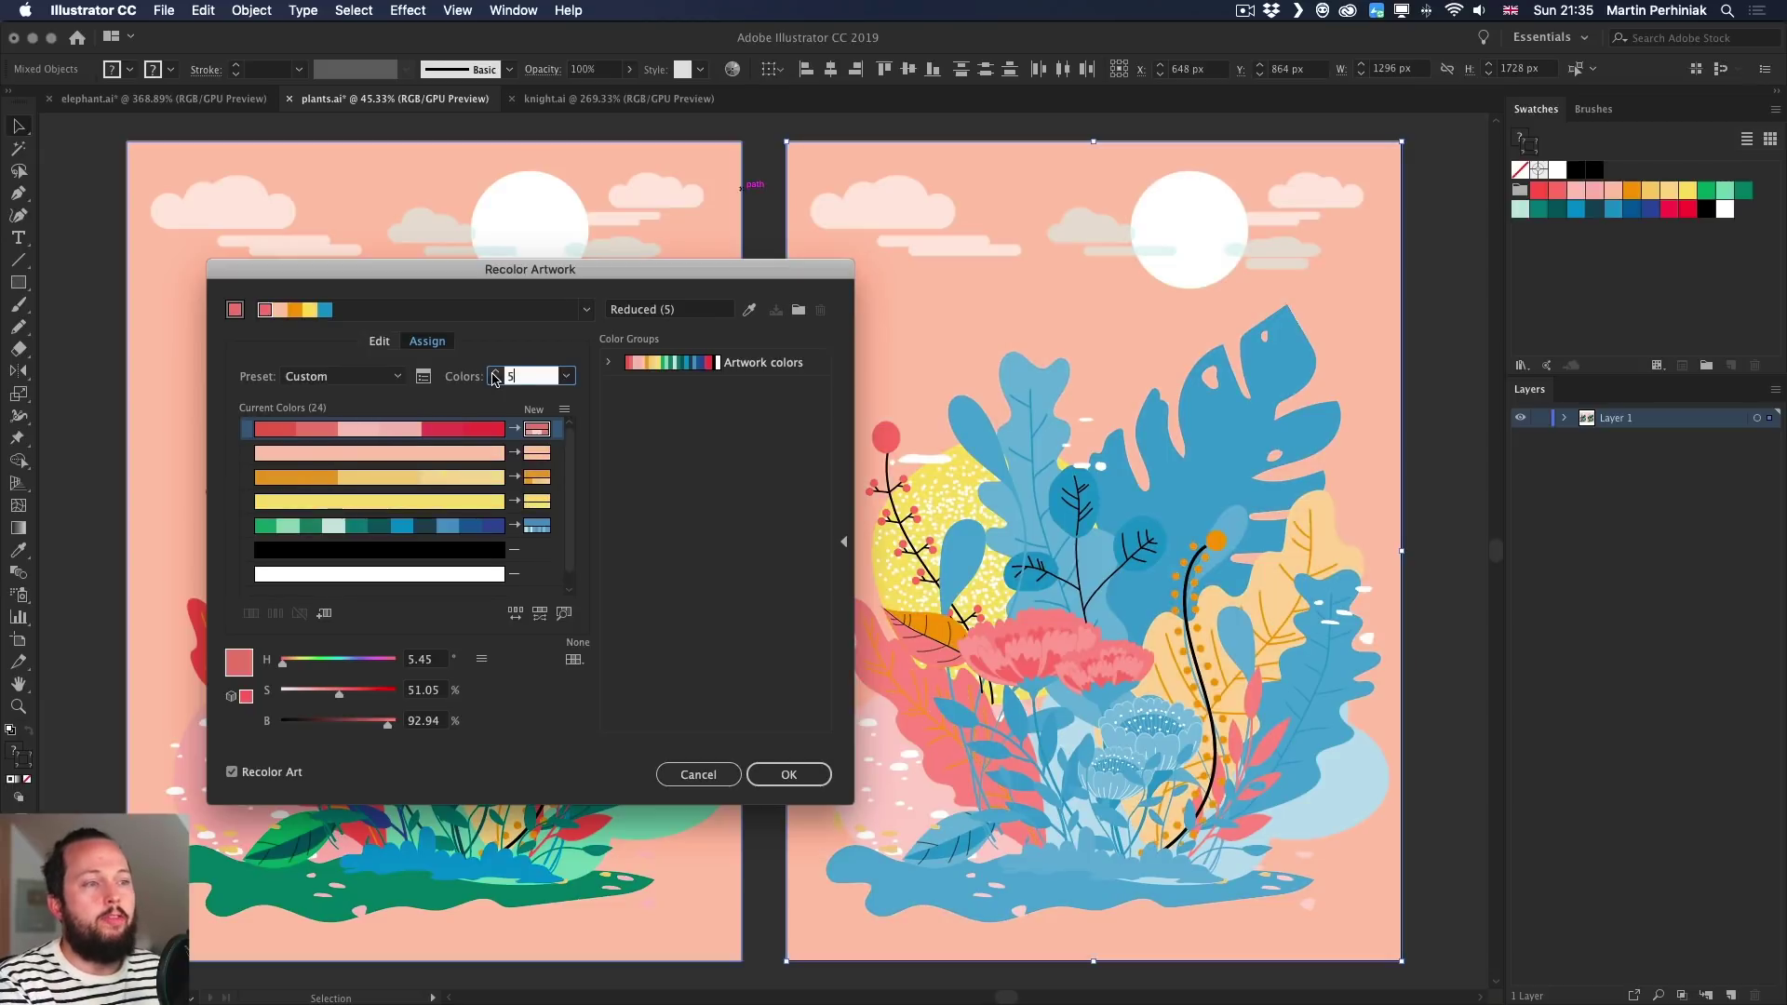
{"action": "left_click", "coordinate": [494, 376]}
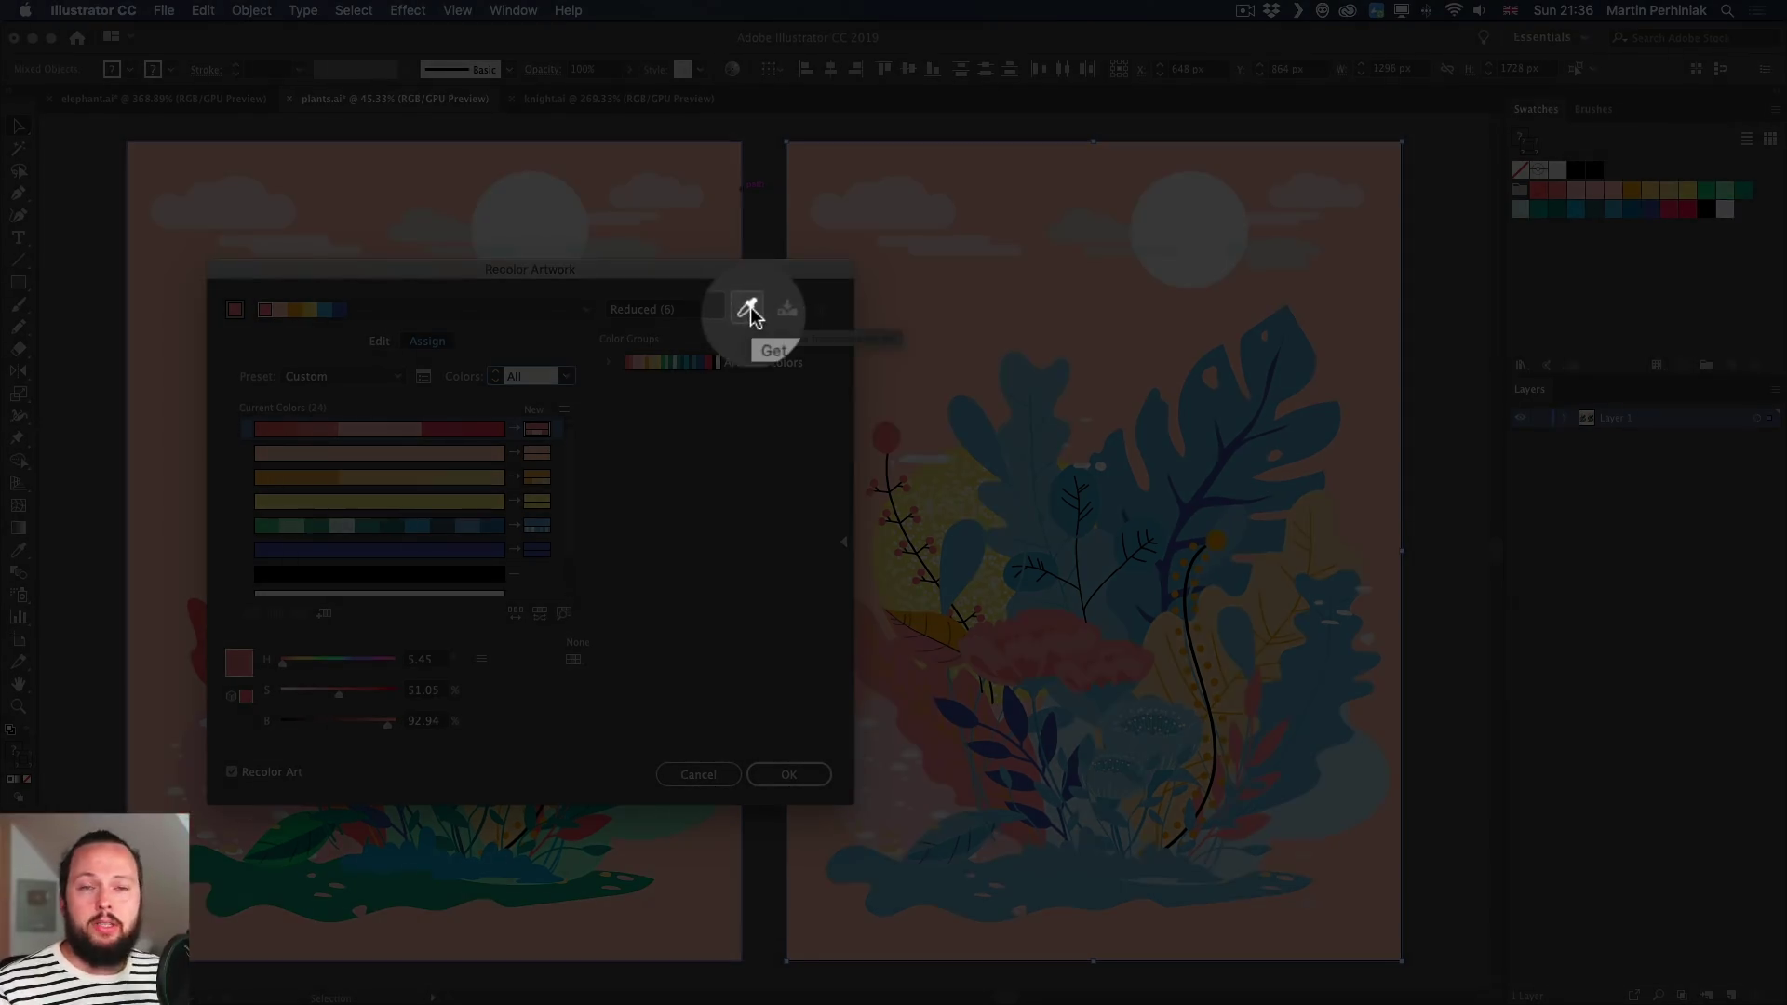
{"action": "left_click", "coordinate": [750, 309]}
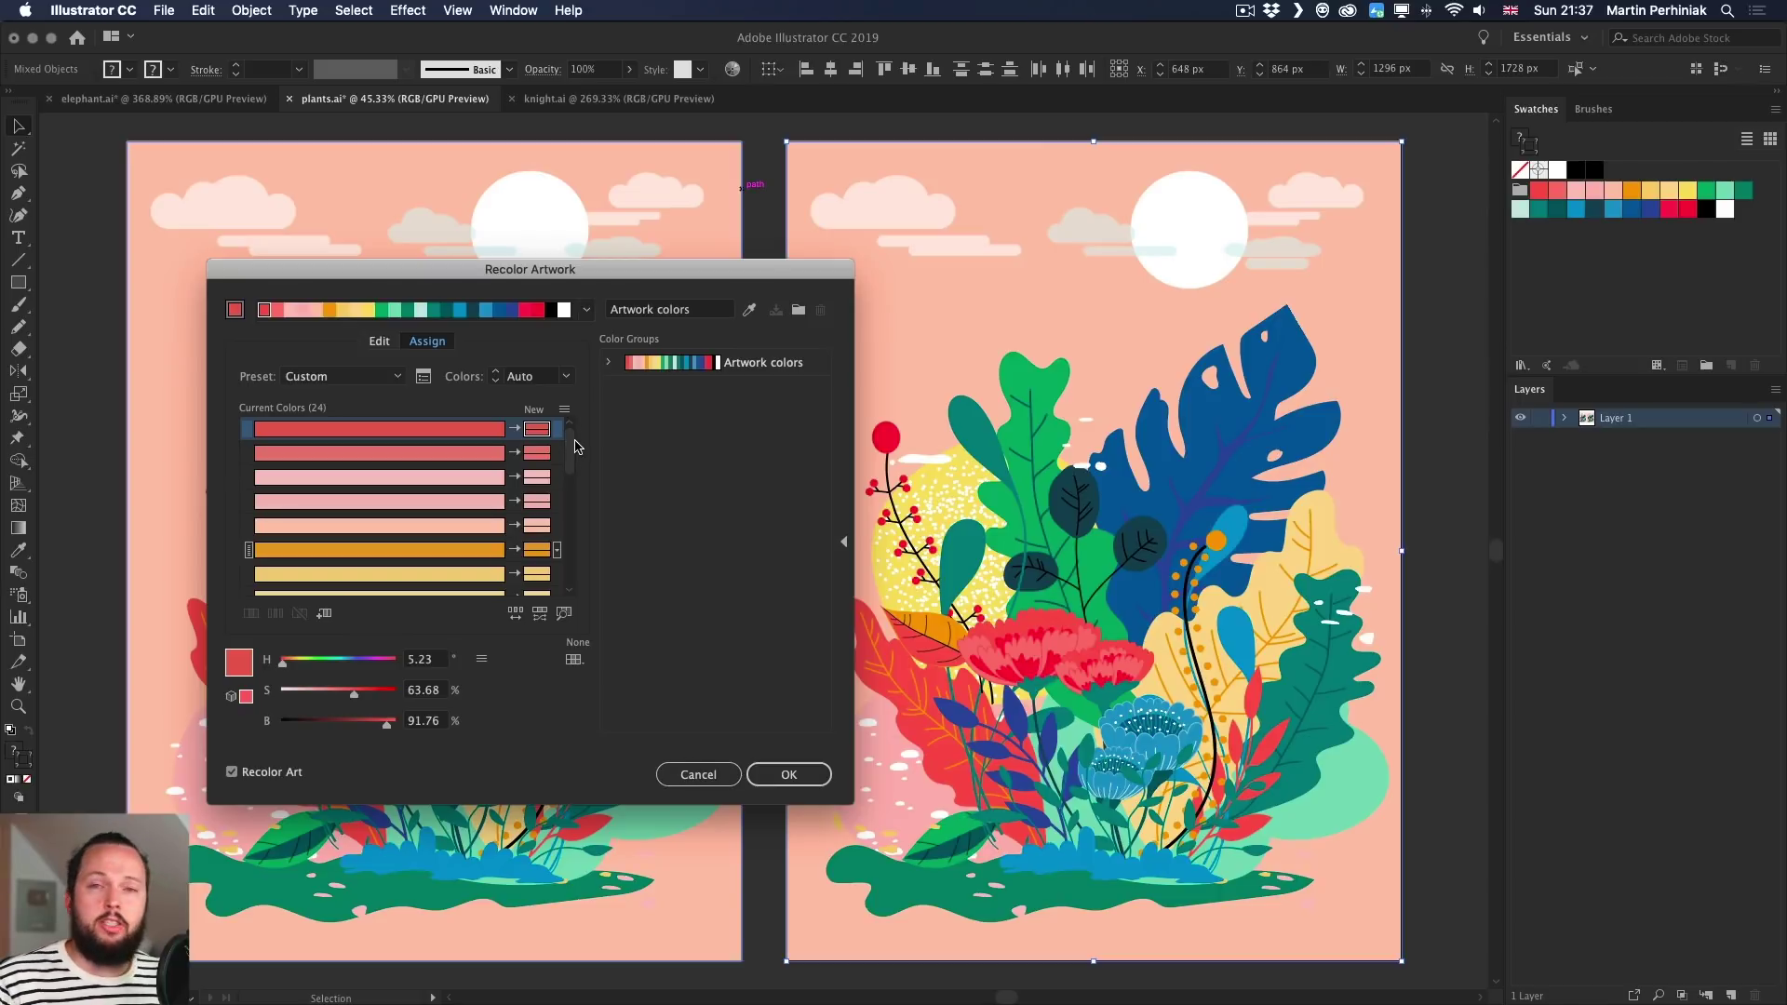
Include the black and white rows in the recolouring and add a new colour to the harmony for each.
{"action": "left_click_drag", "start_coordinate": [570, 451], "coordinate": [561, 579]}
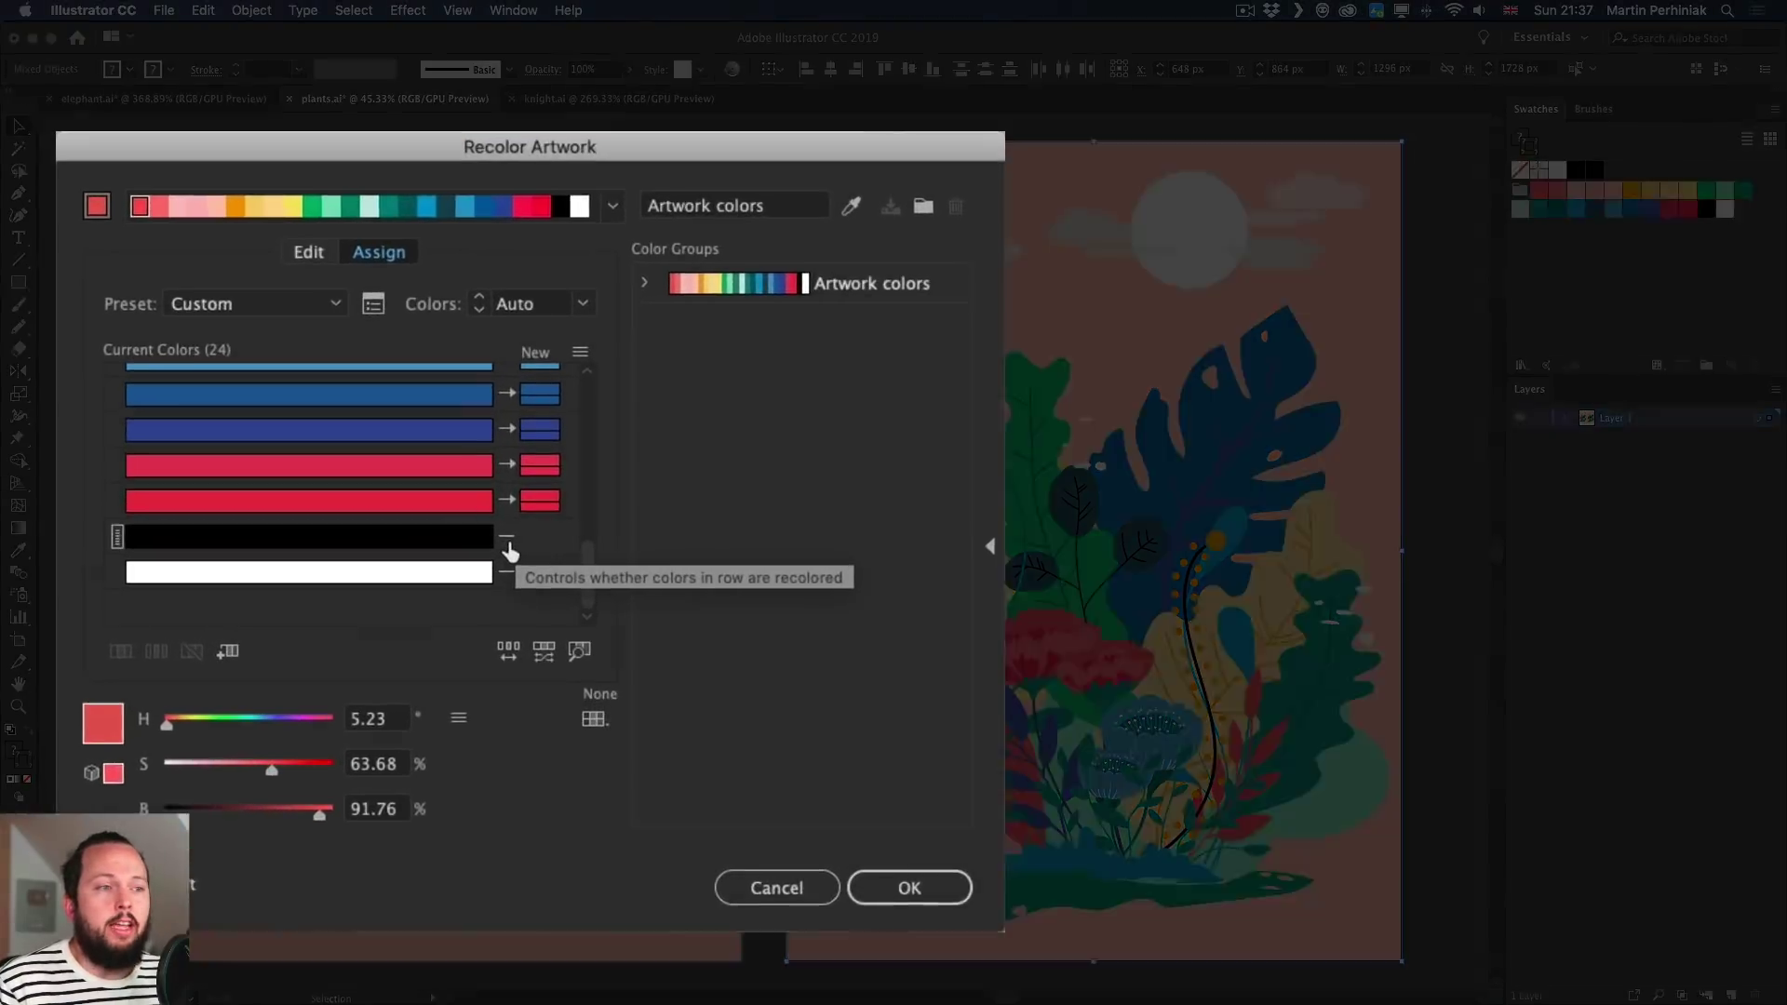
{"action": "left_click", "coordinate": [507, 541]}
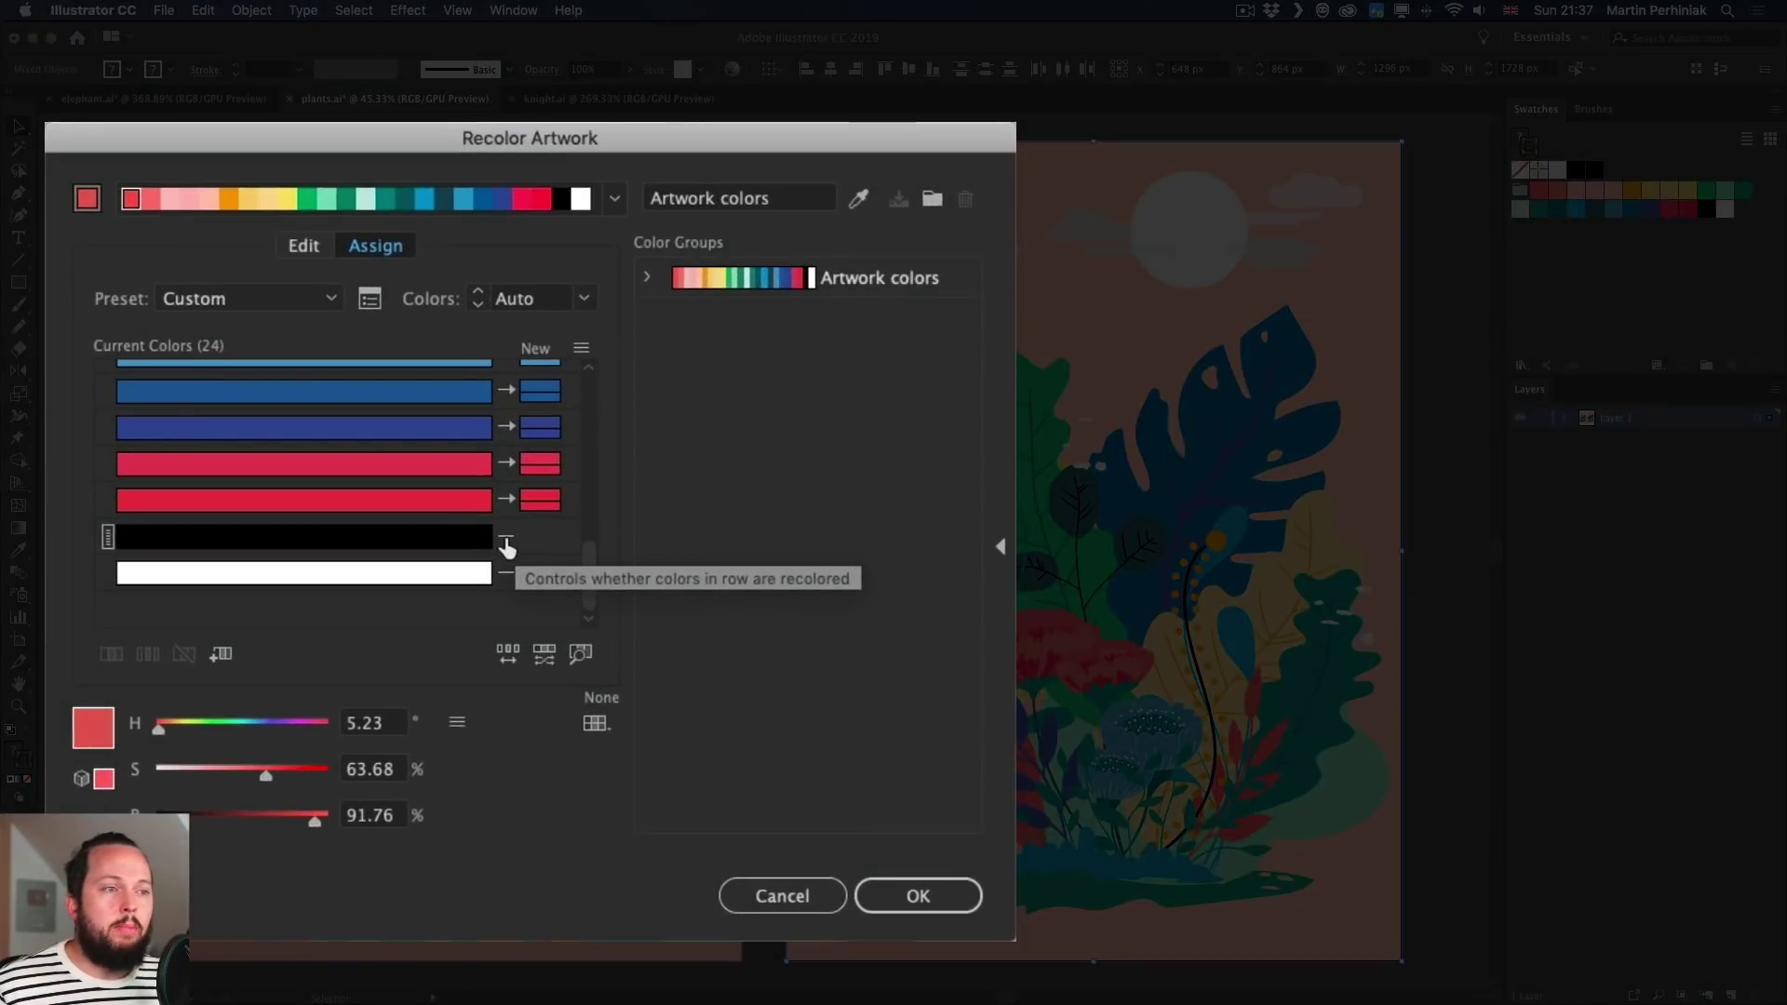
{"action": "left_click", "coordinate": [506, 573]}
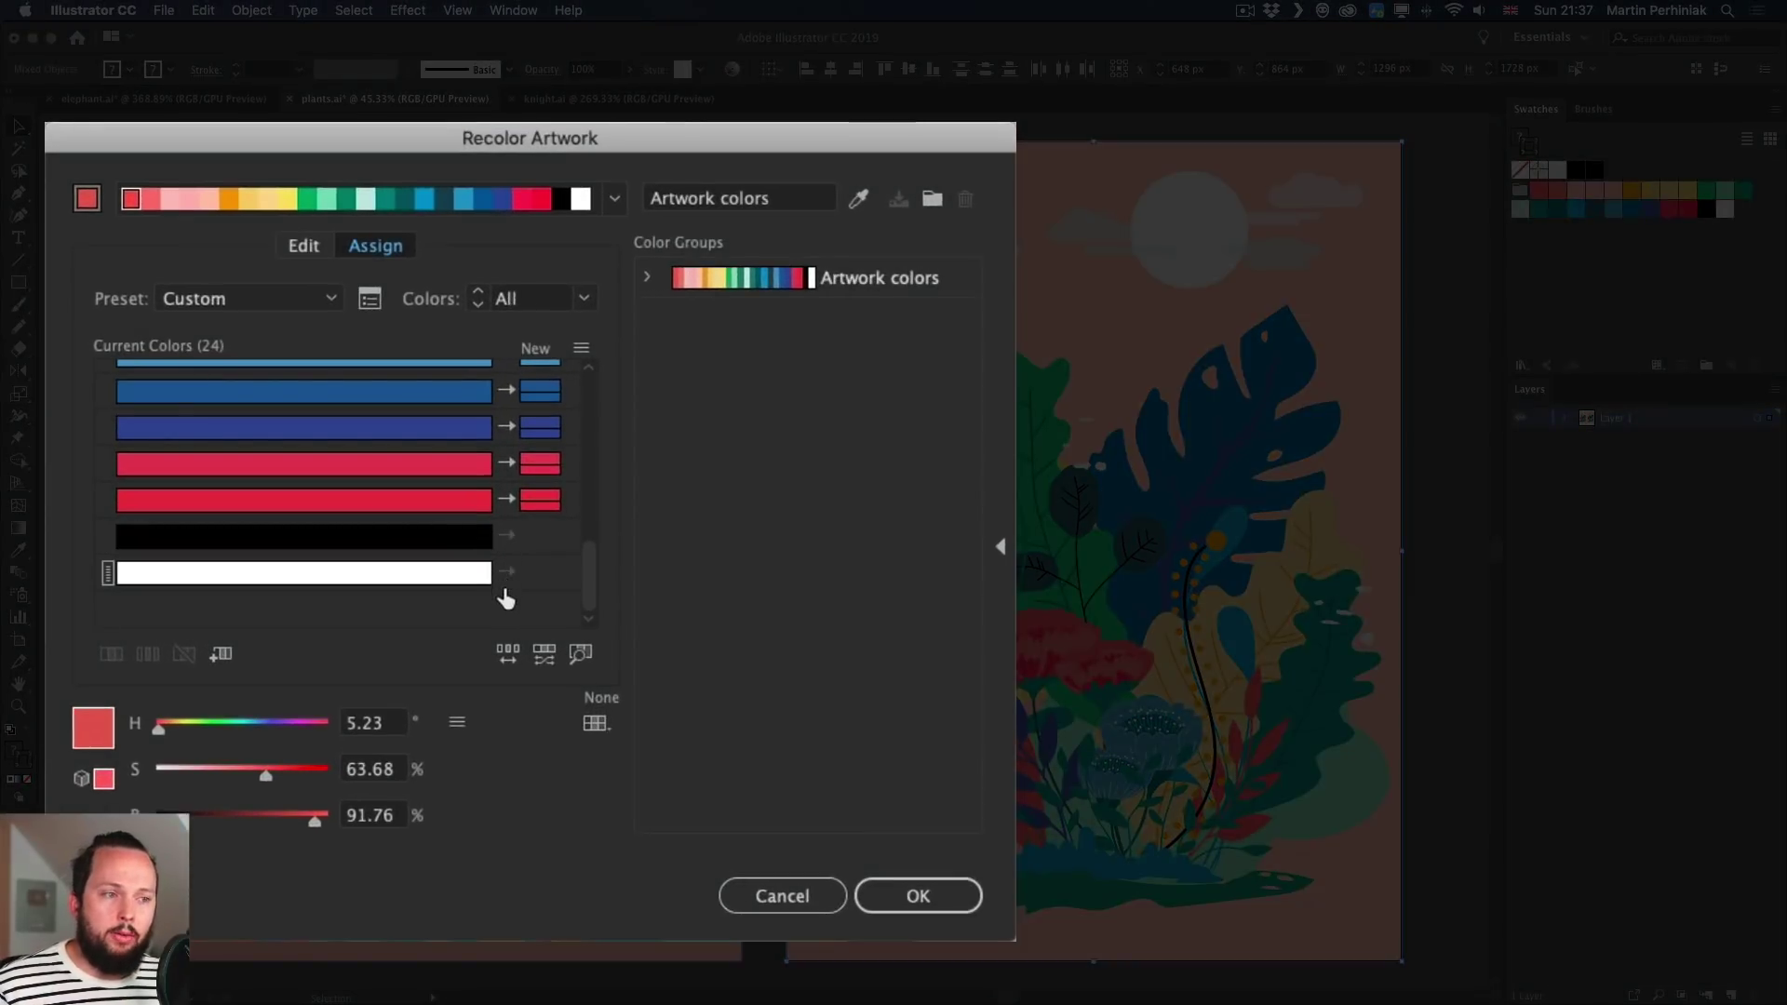
{"action": "left_click", "coordinate": [542, 540]}
{"action": "left_click_drag", "start_coordinate": [664, 451], "coordinate": [578, 531]}
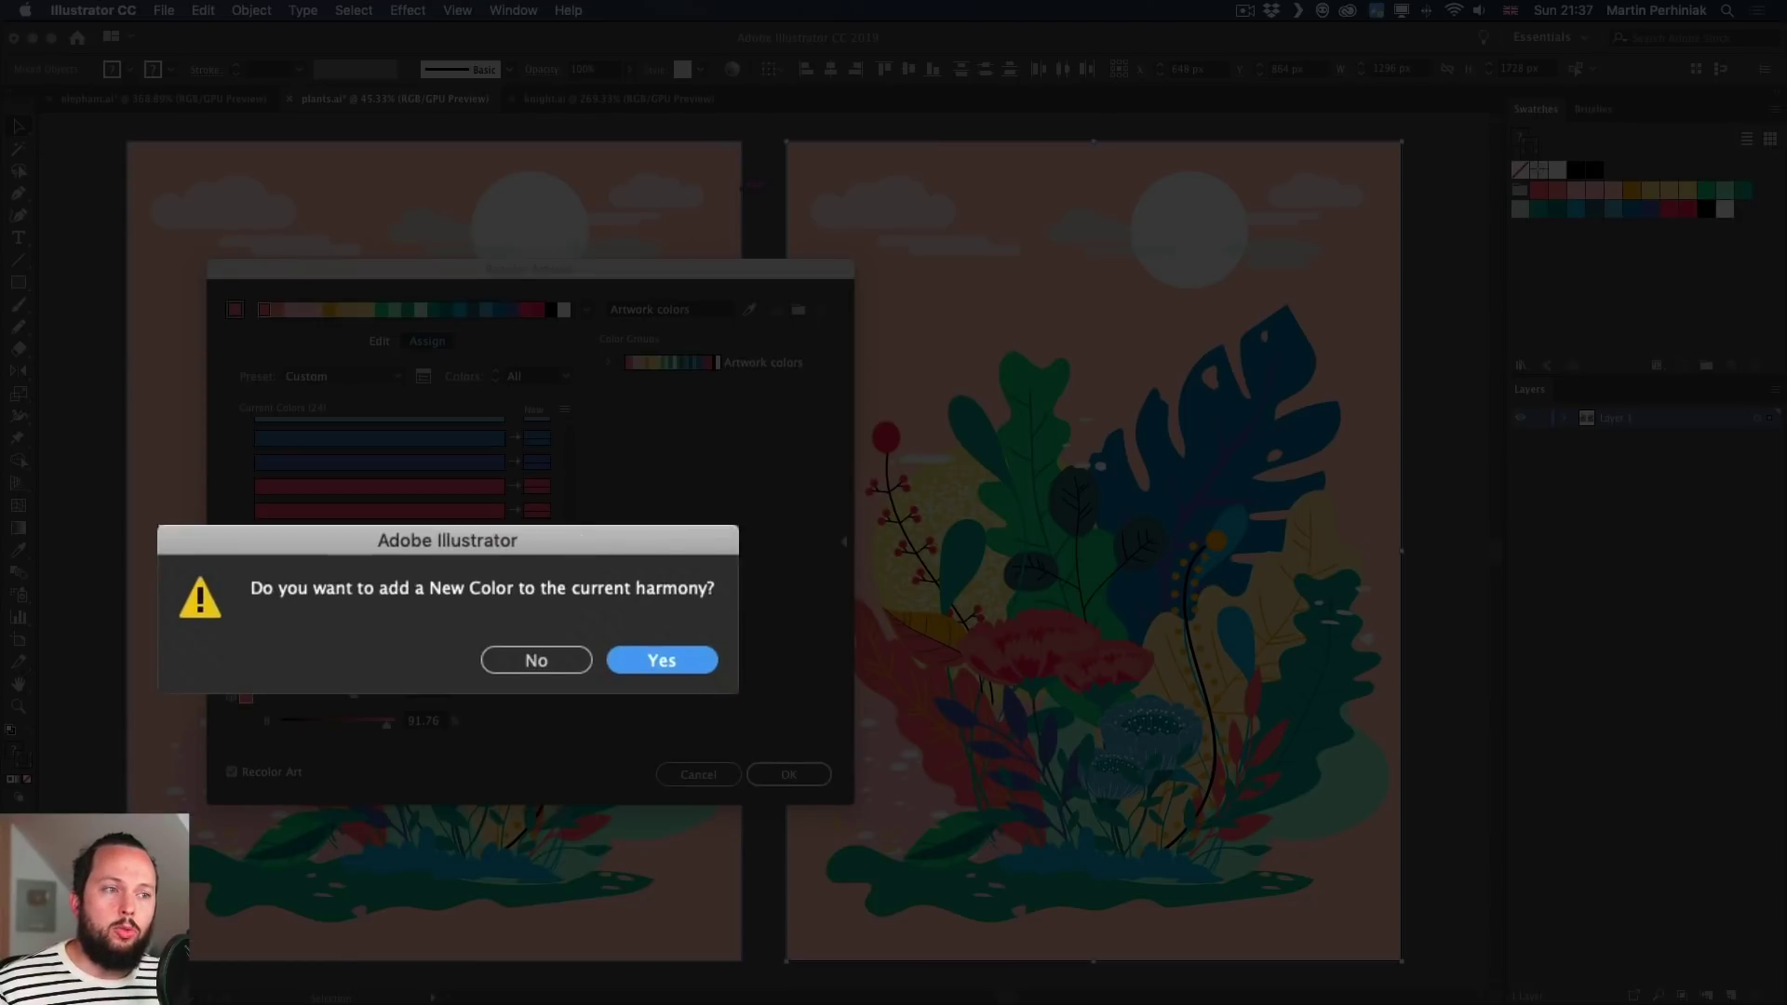
{"action": "left_click", "coordinate": [666, 664]}
{"action": "left_click", "coordinate": [537, 585]}
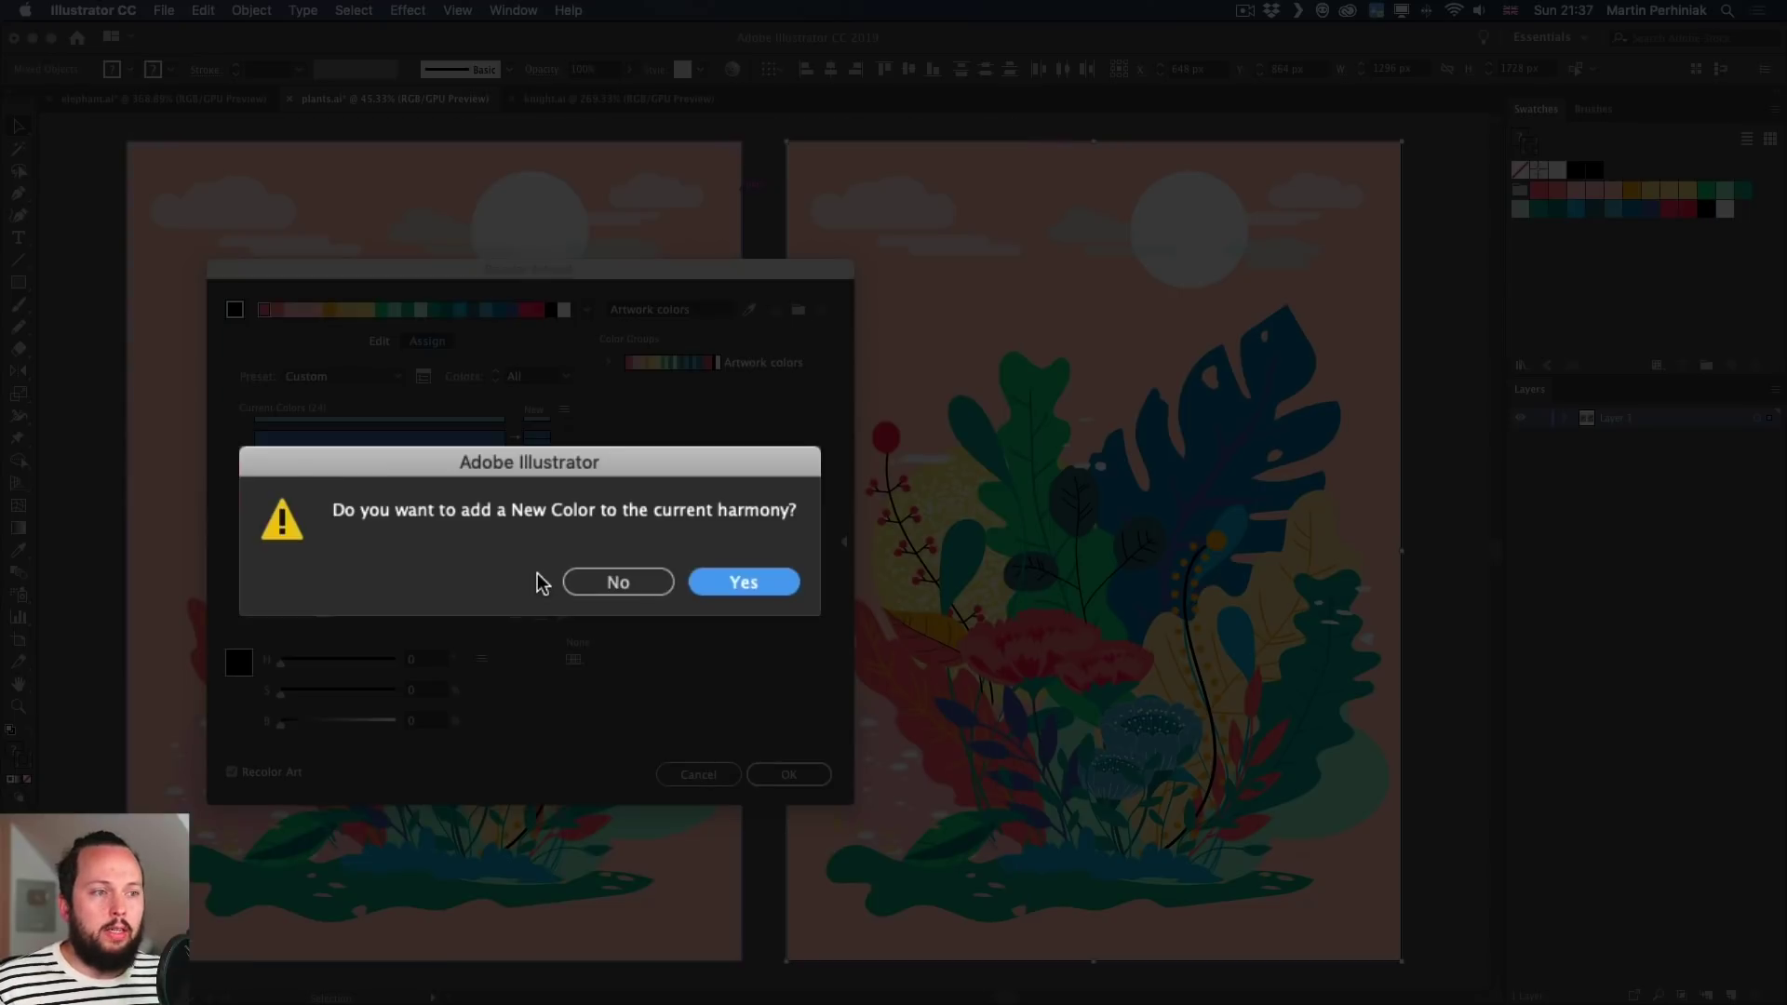
{"action": "left_click", "coordinate": [726, 581]}
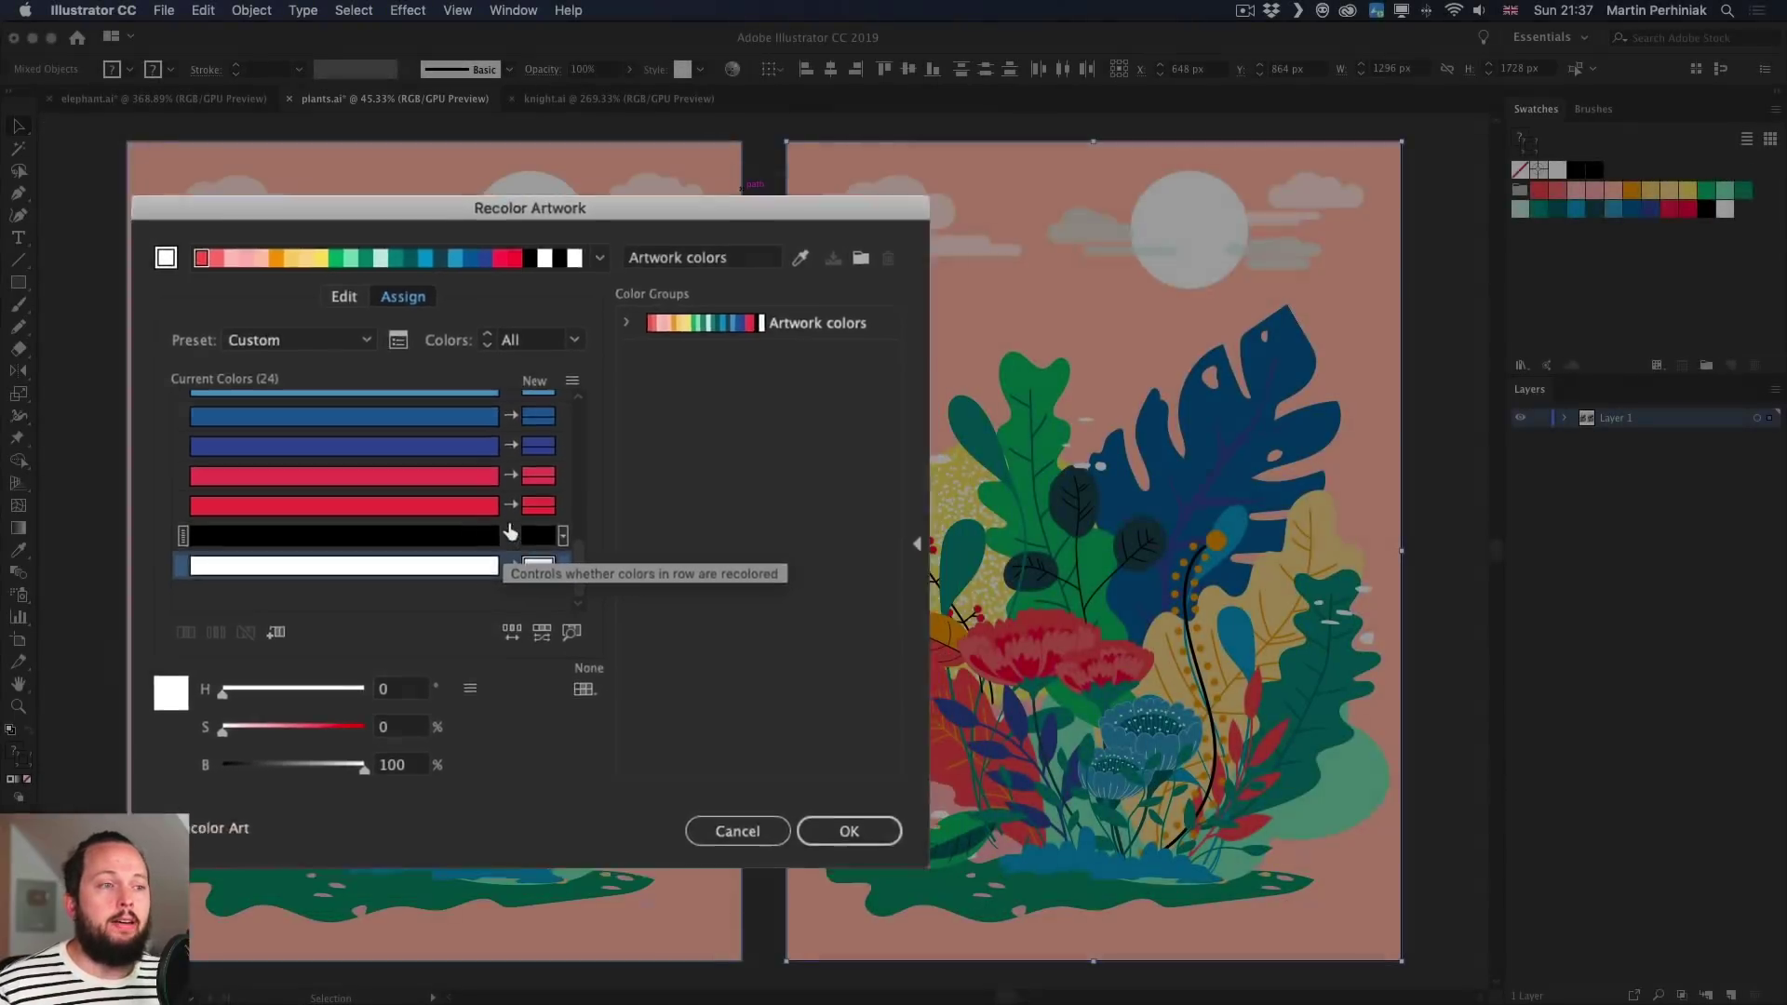
Exclude the black and white rows from the recolouring again.
{"action": "left_click", "coordinate": [507, 536]}
{"action": "left_click", "coordinate": [515, 560]}
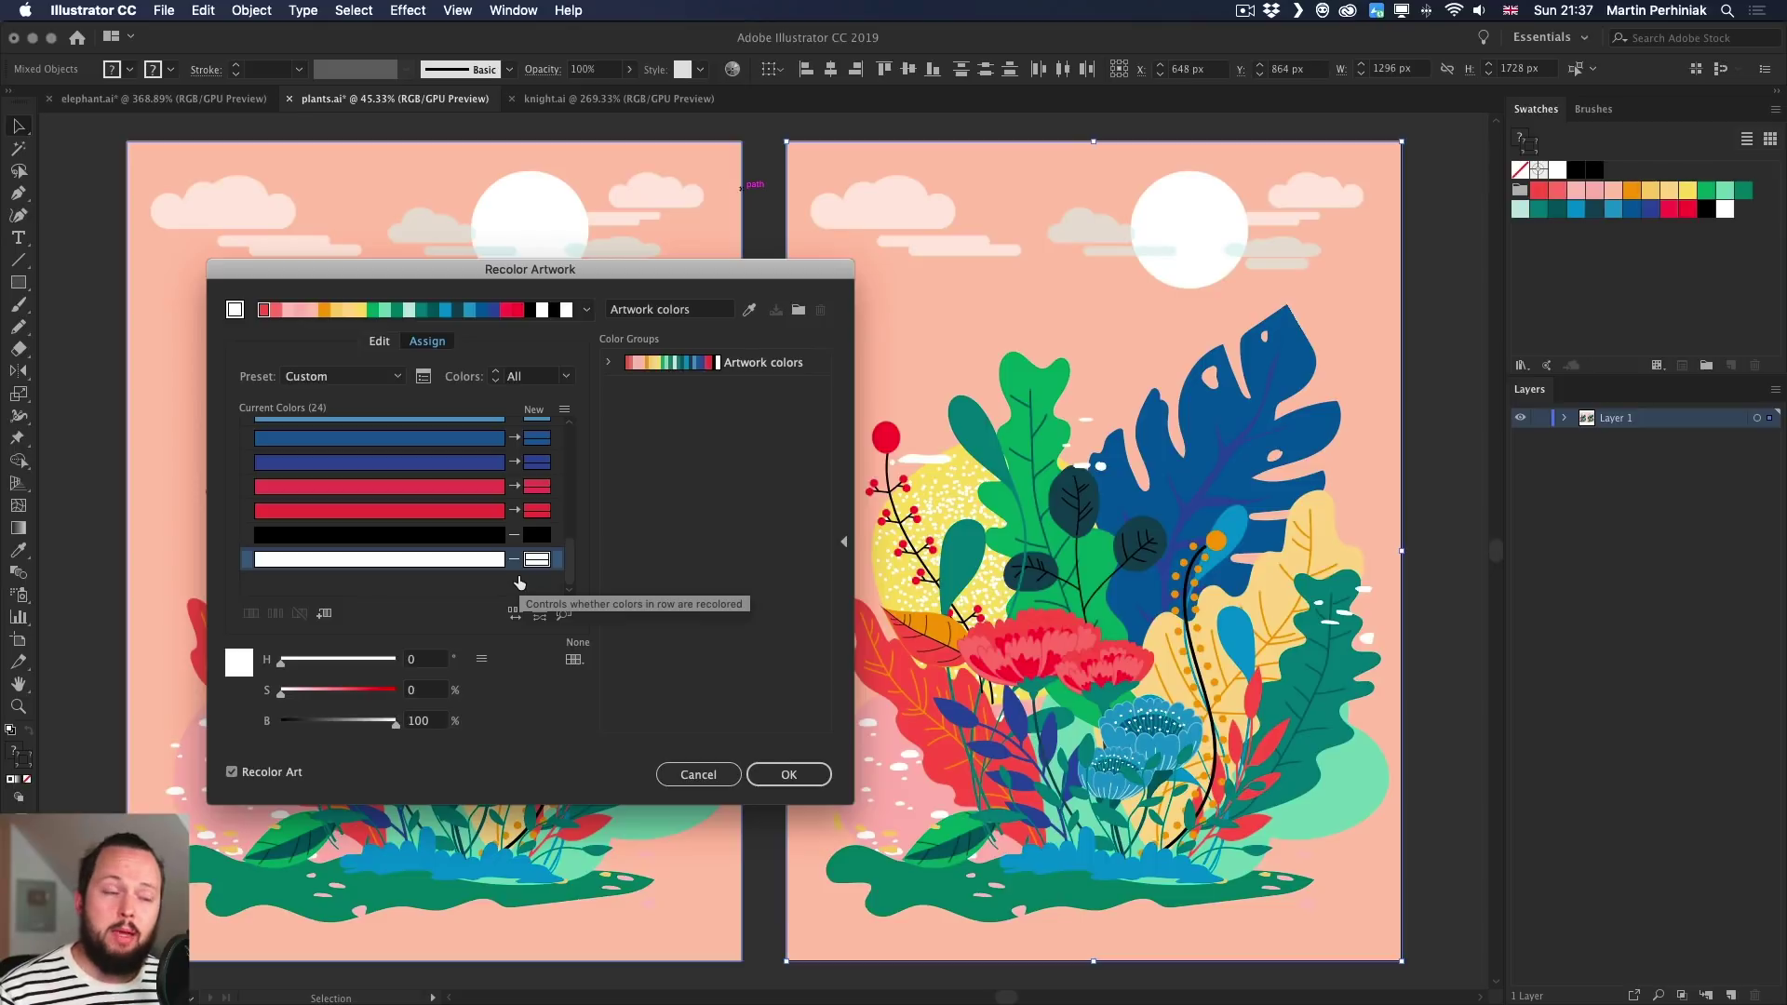
Switch the colour sliders to Global Adjust, try a Brightness of 100%, and reload the original colours from the selected artwork.
{"action": "scroll", "coordinate": [476, 476], "scroll_direction": "up", "scroll_amount": 10}
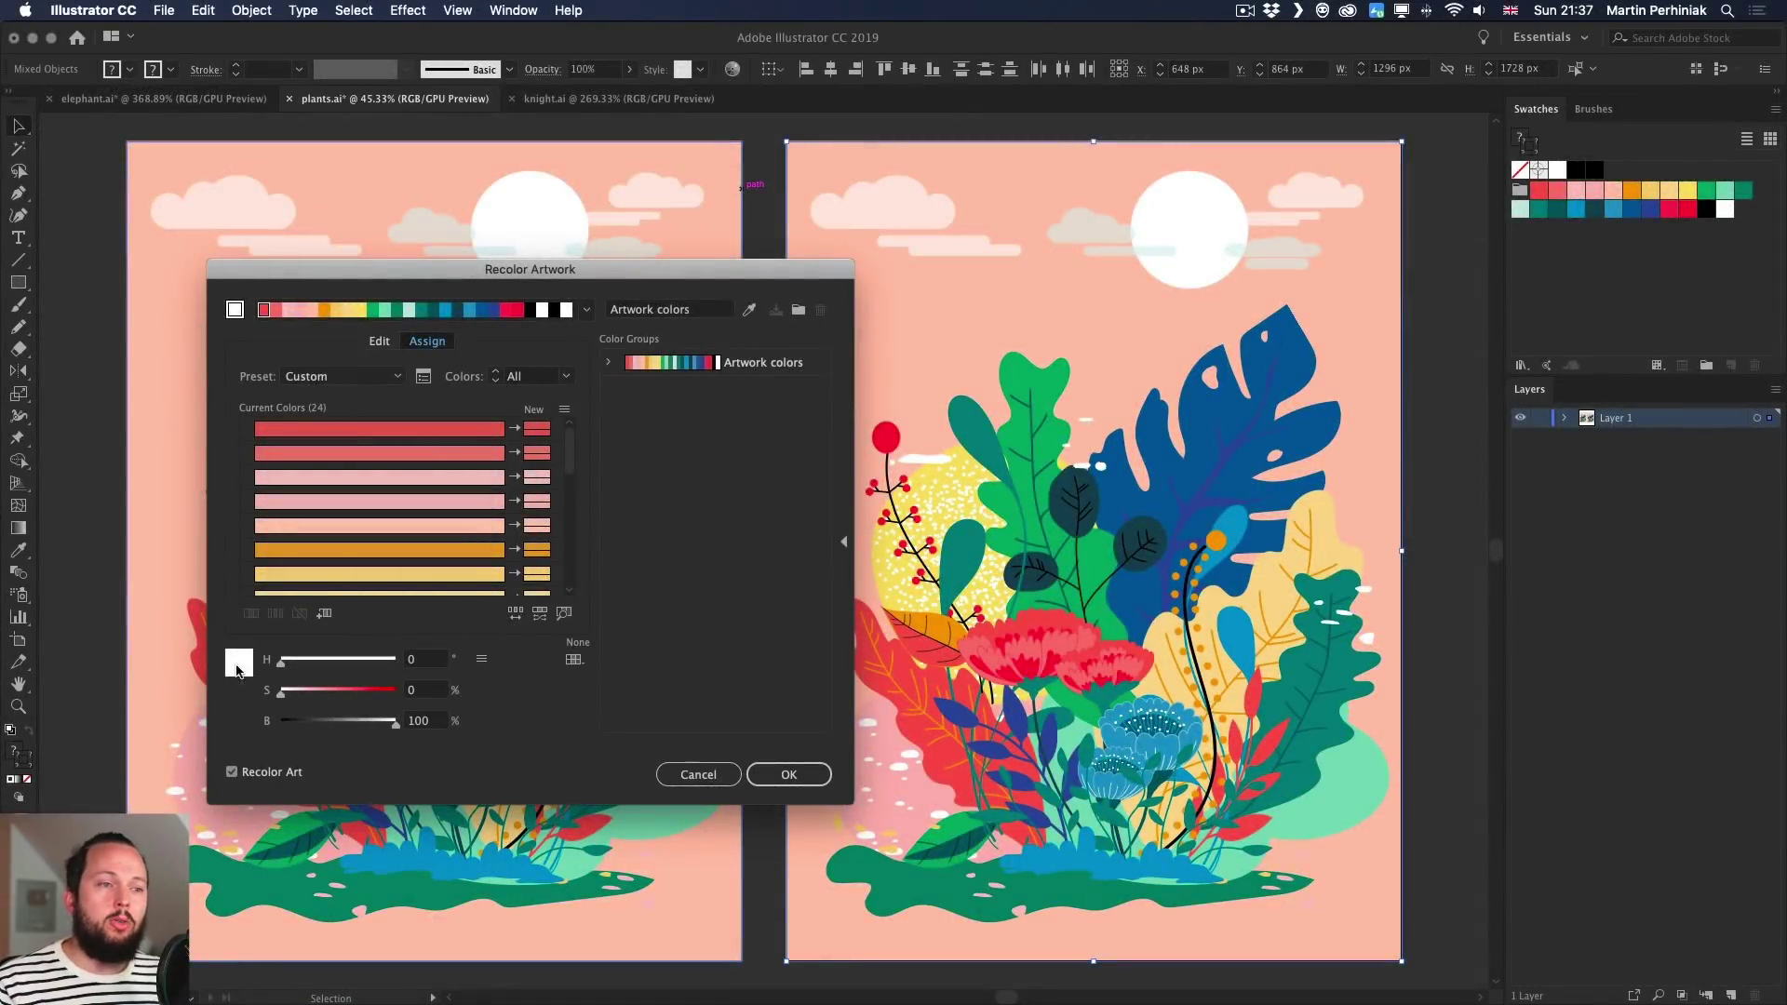
{"action": "left_click", "coordinate": [481, 659]}
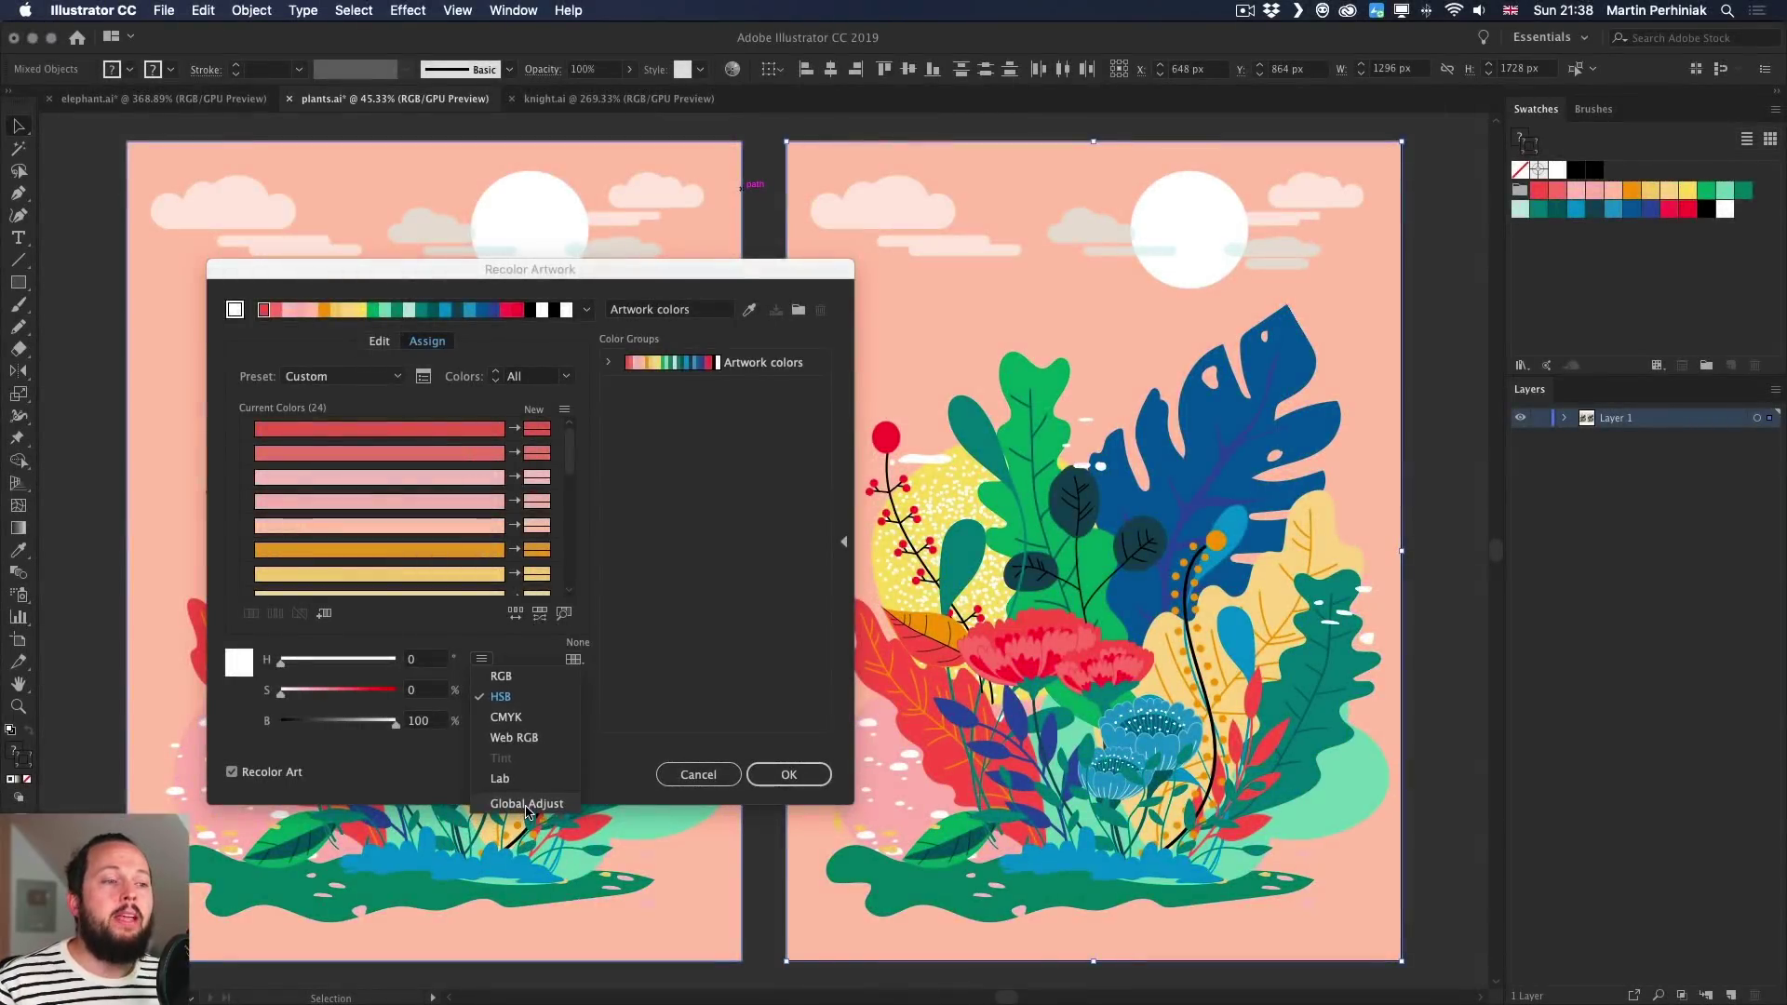
{"action": "left_click", "coordinate": [520, 840]}
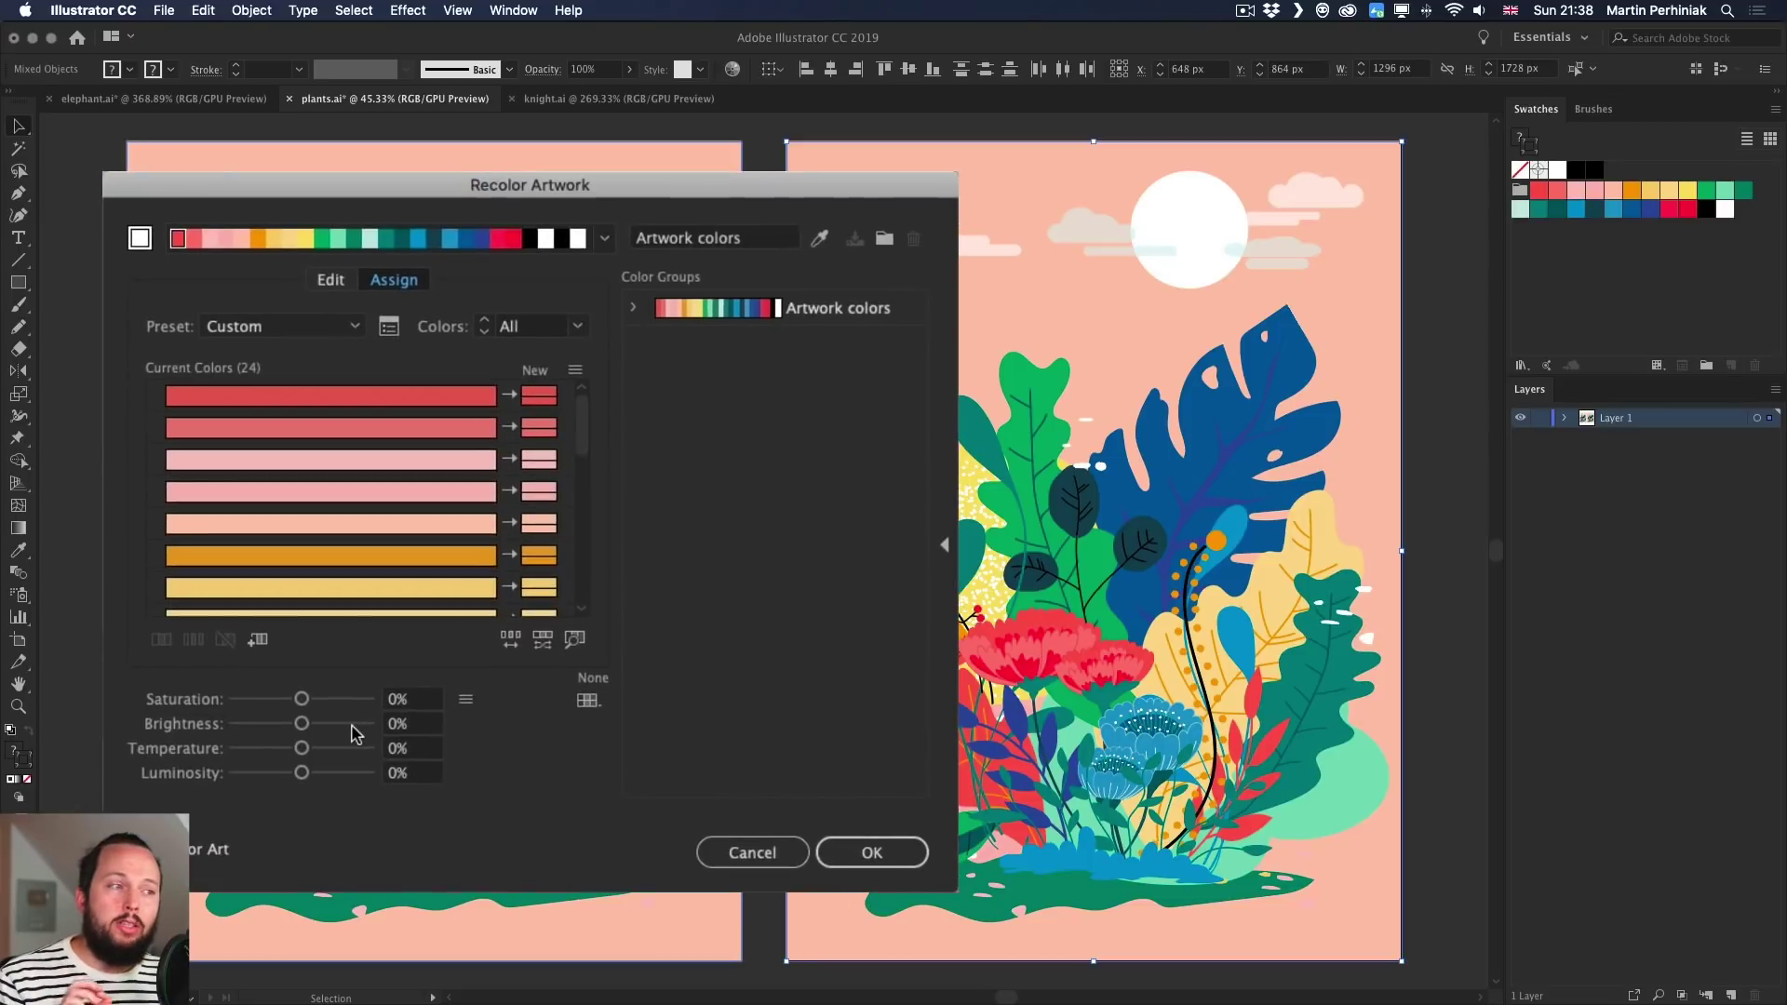
{"action": "left_click_drag", "start_coordinate": [302, 706], "coordinate": [450, 744]}
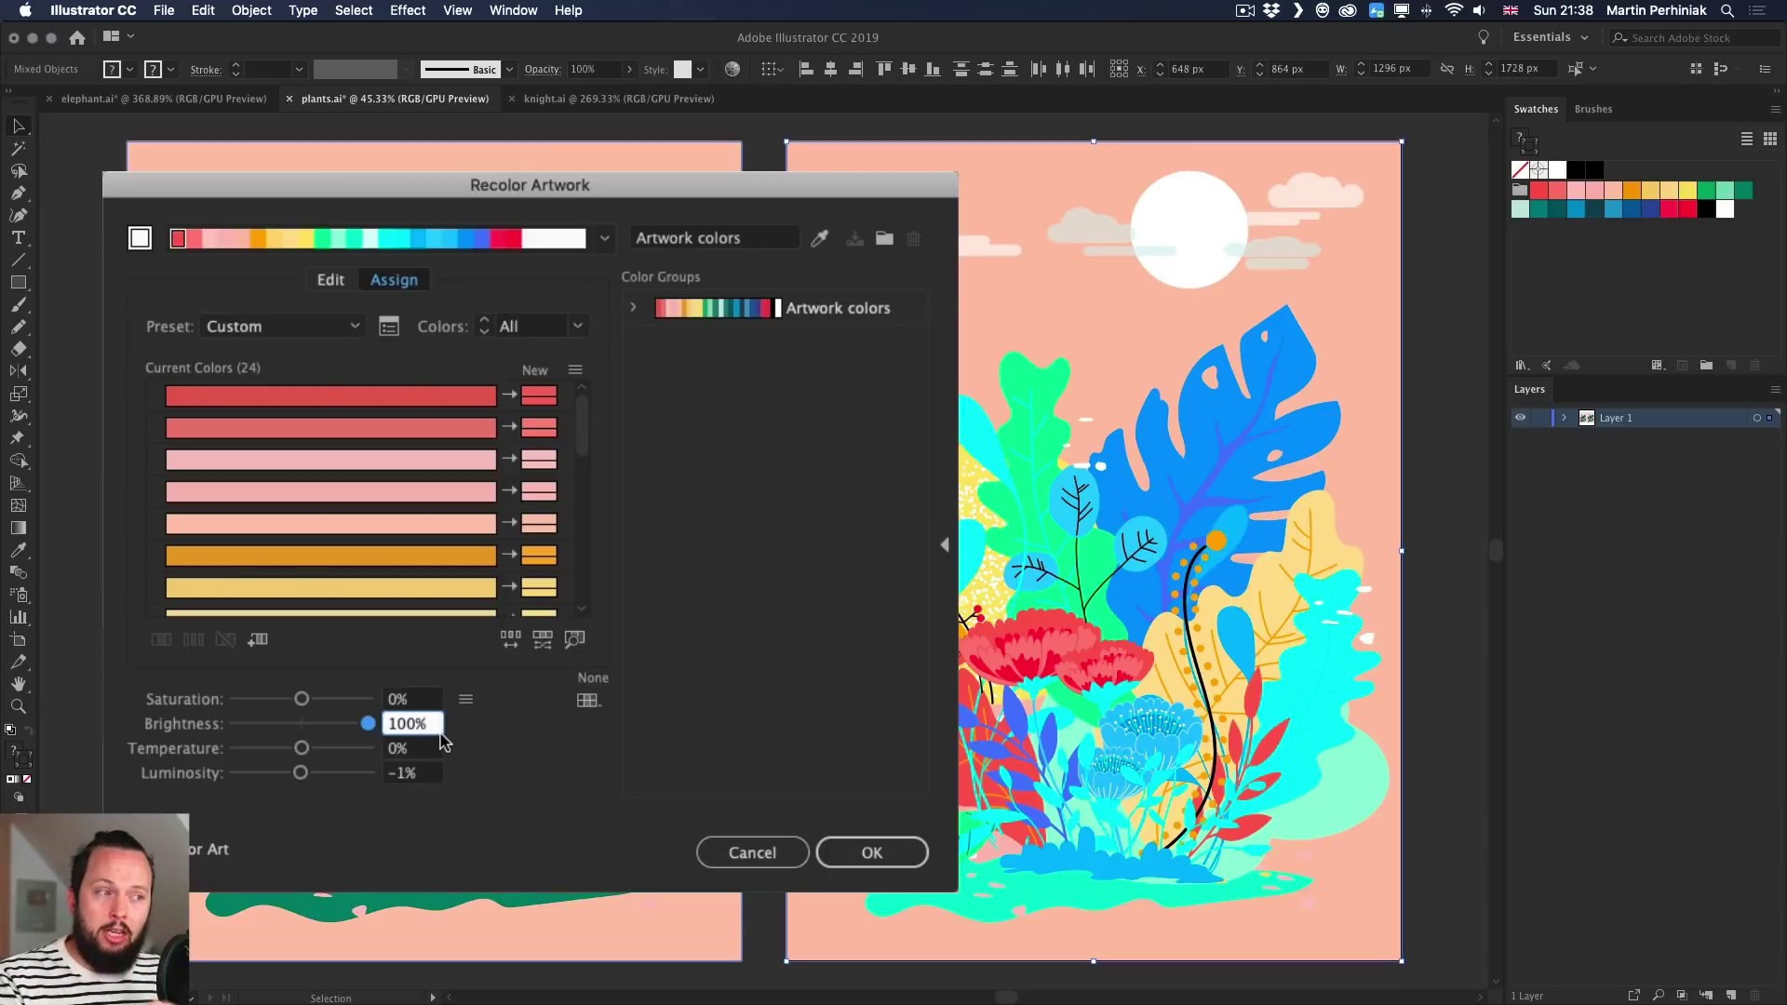
{"action": "left_click_drag", "start_coordinate": [442, 742], "coordinate": [307, 734]}
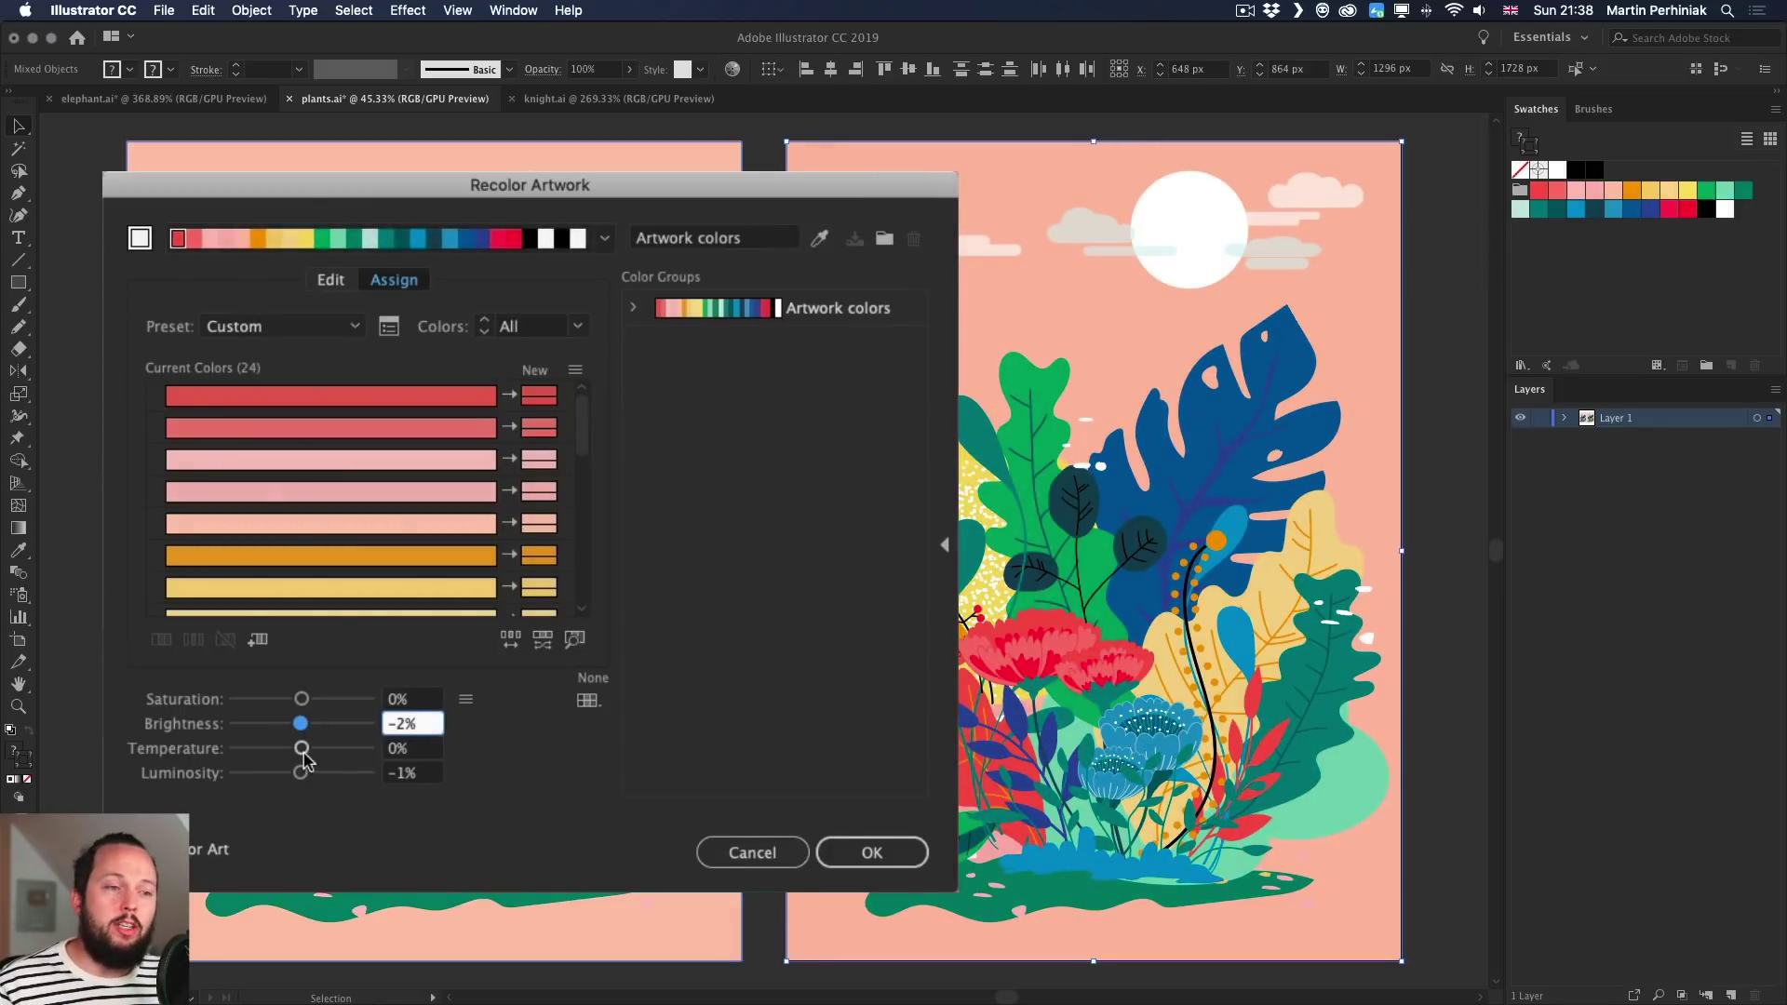
{"action": "left_click", "coordinate": [819, 238]}
Try a Temperature of 100% on the whole illustration and return it to 0%.
{"action": "left_click_drag", "start_coordinate": [299, 746], "coordinate": [373, 748]}
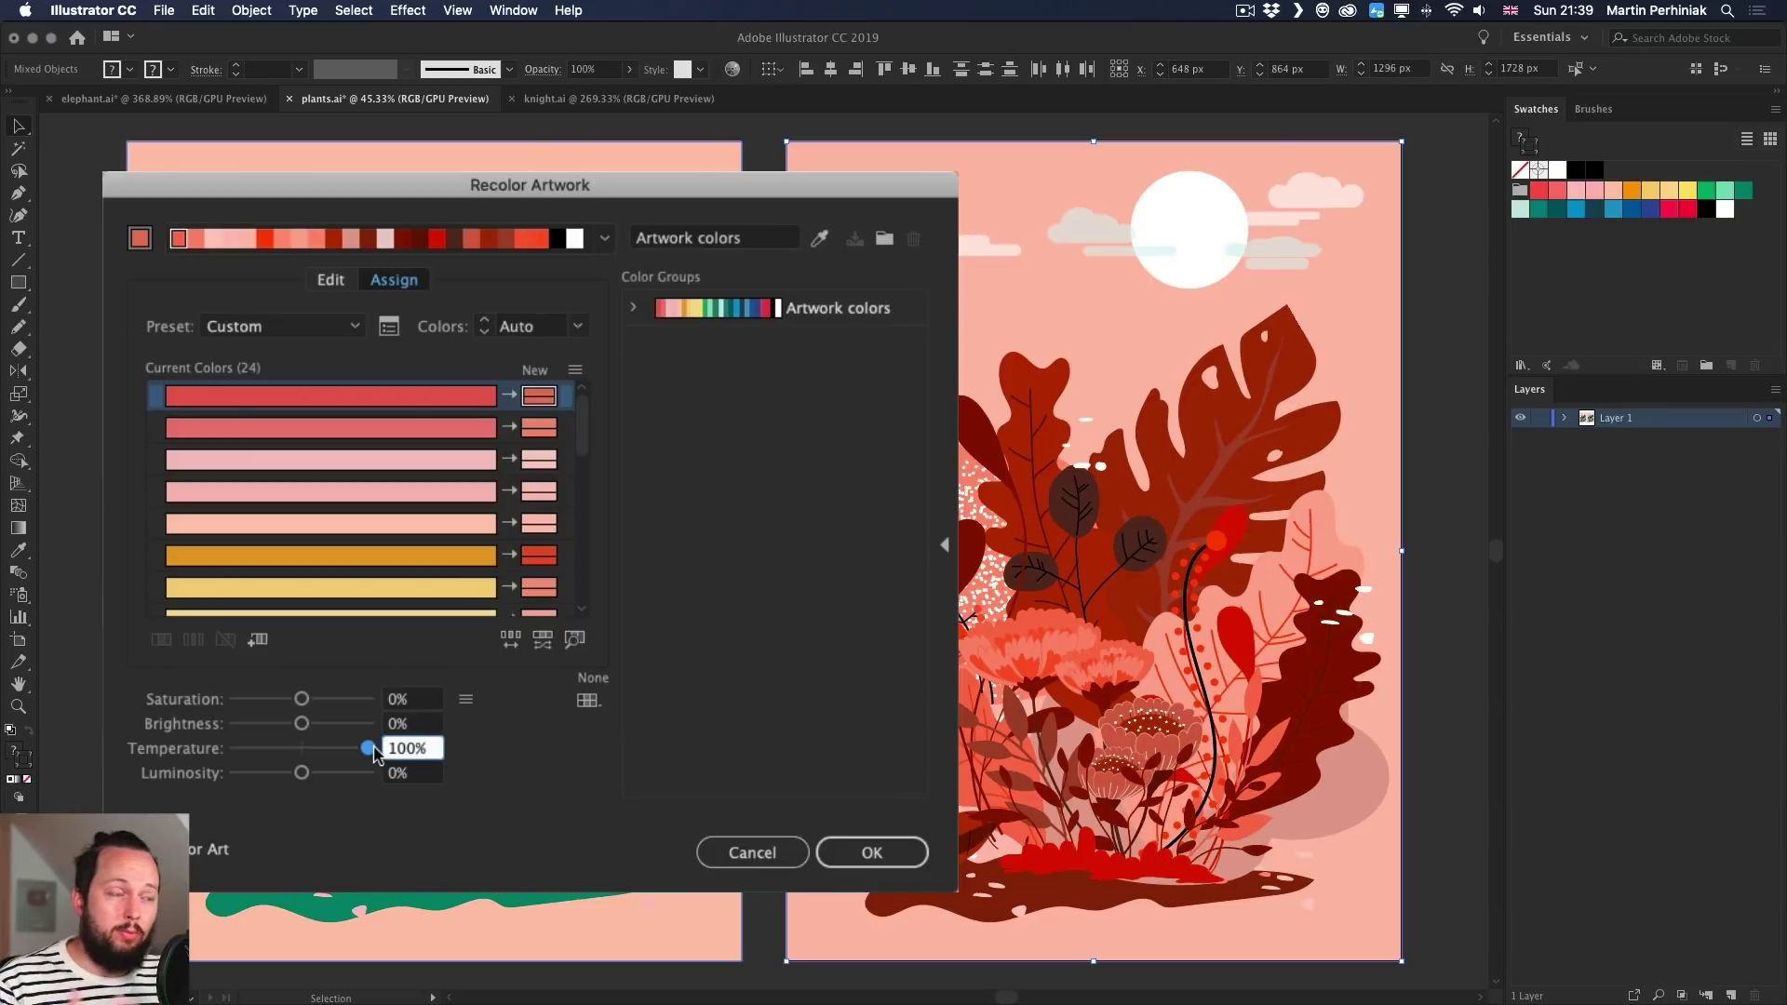
{"action": "mouse_move", "coordinate": [373, 750]}
{"action": "left_mouse_down"}
{"action": "mouse_move", "coordinate": [213, 735]}
{"action": "mouse_move", "coordinate": [382, 759]}
{"action": "left_mouse_up"}
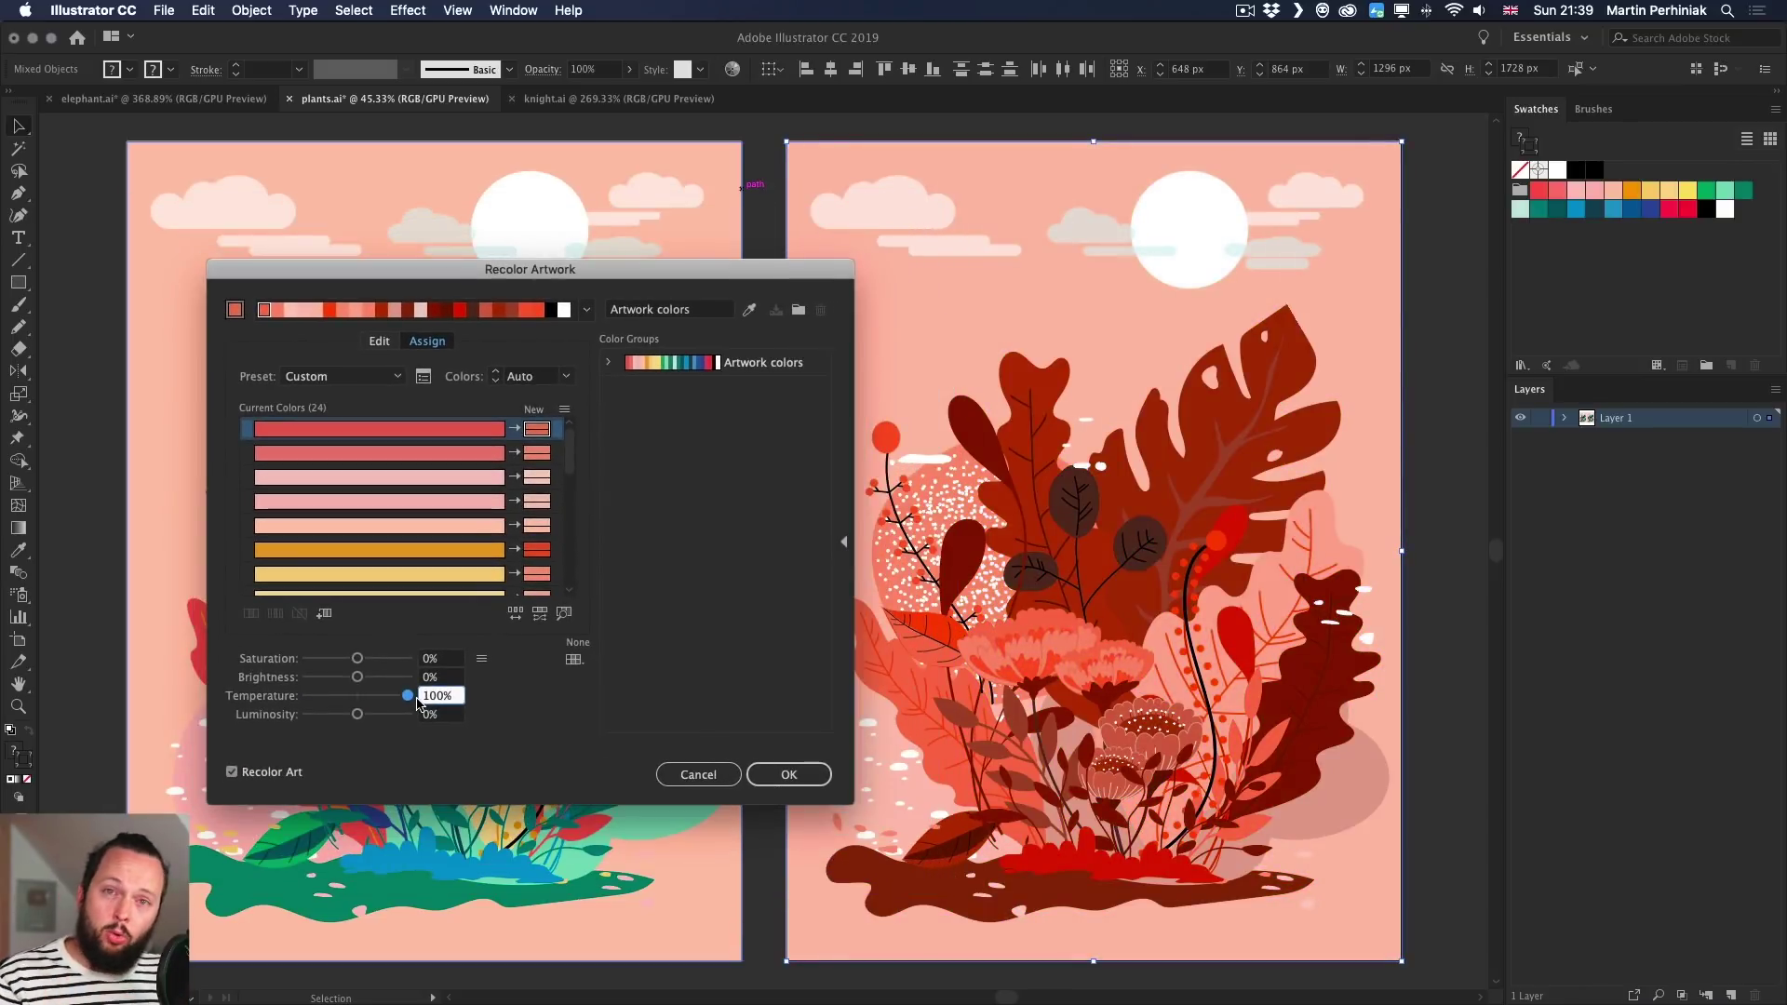
{"action": "left_click_drag", "start_coordinate": [416, 703], "coordinate": [354, 687]}
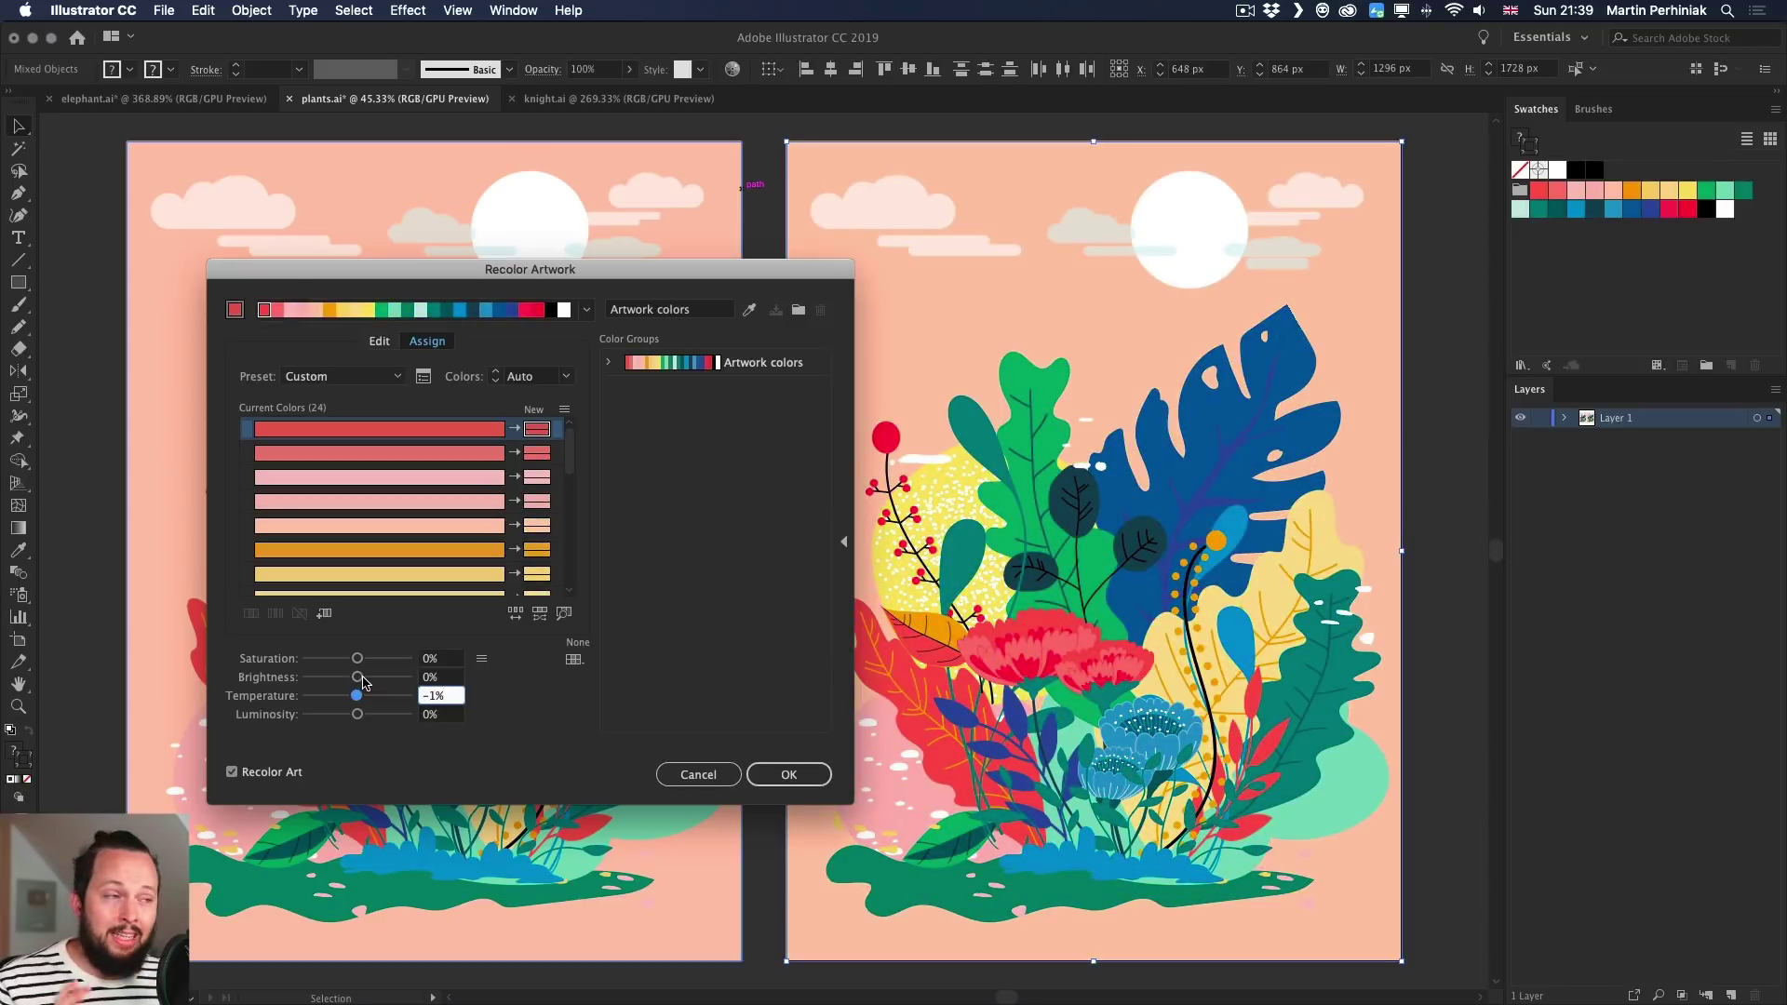
{"action": "key", "text": "Tab"}
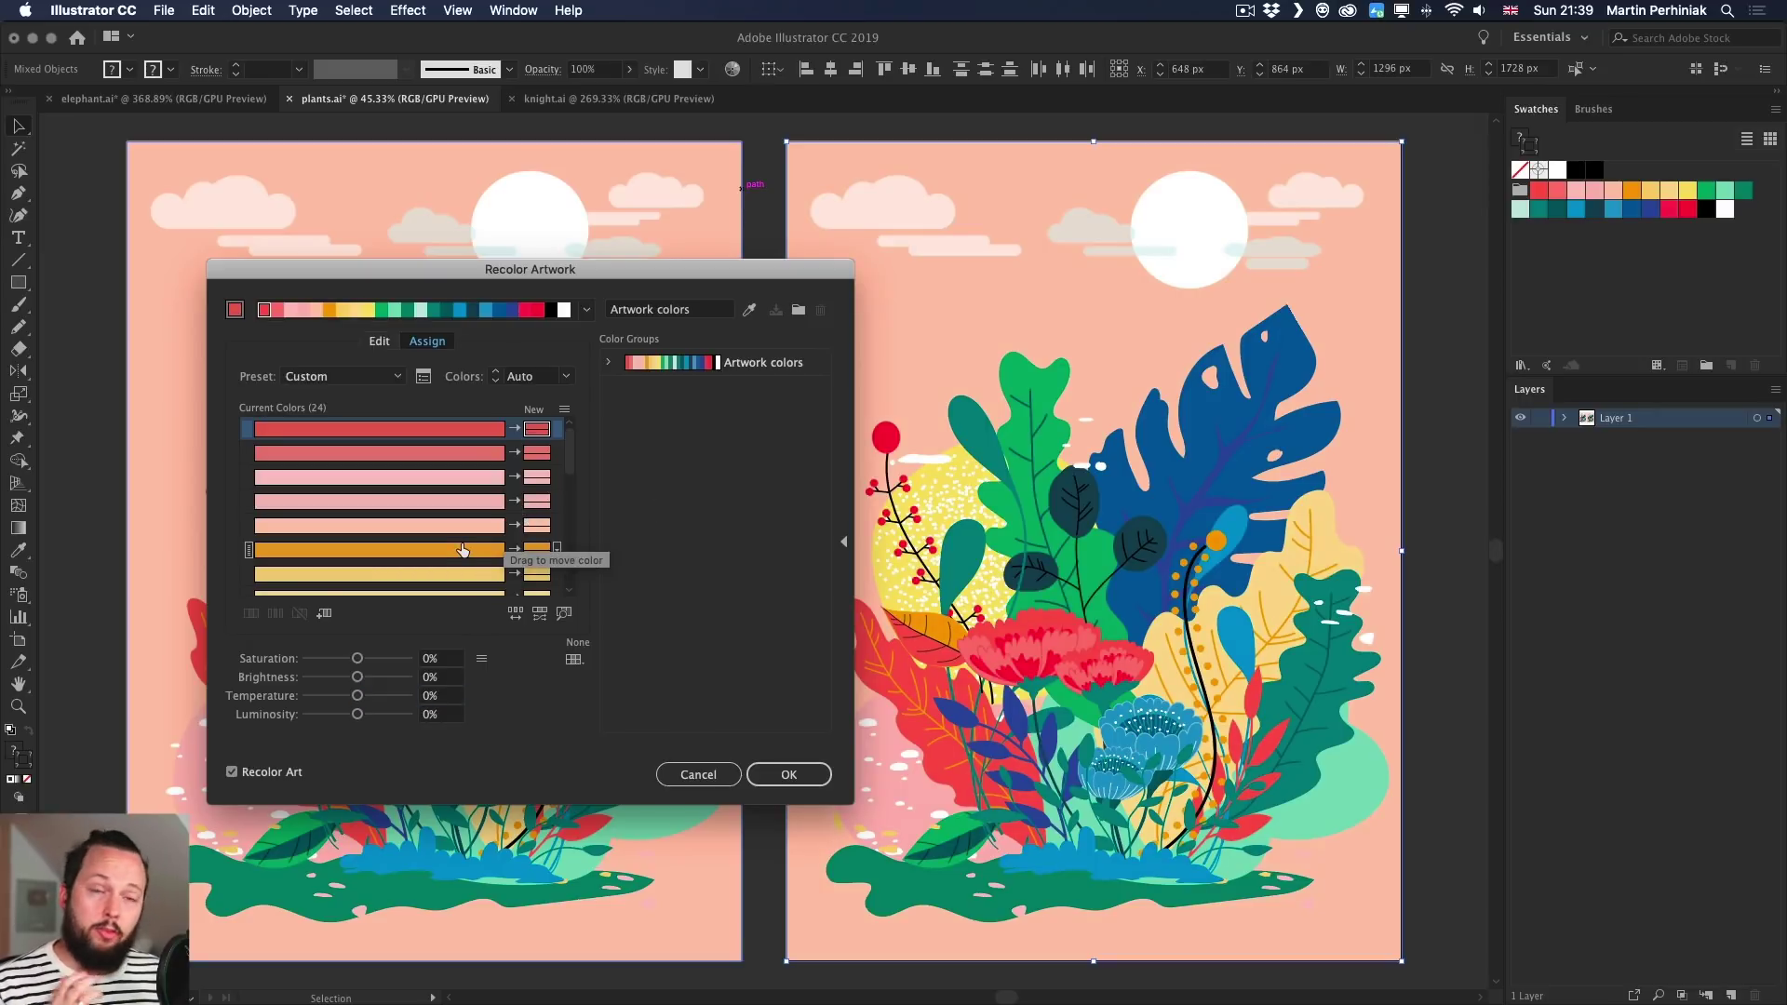
Select the bright green colour row and isolate the parts of the plant illustration that use it.
{"action": "left_click_drag", "start_coordinate": [570, 437], "coordinate": [575, 499]}
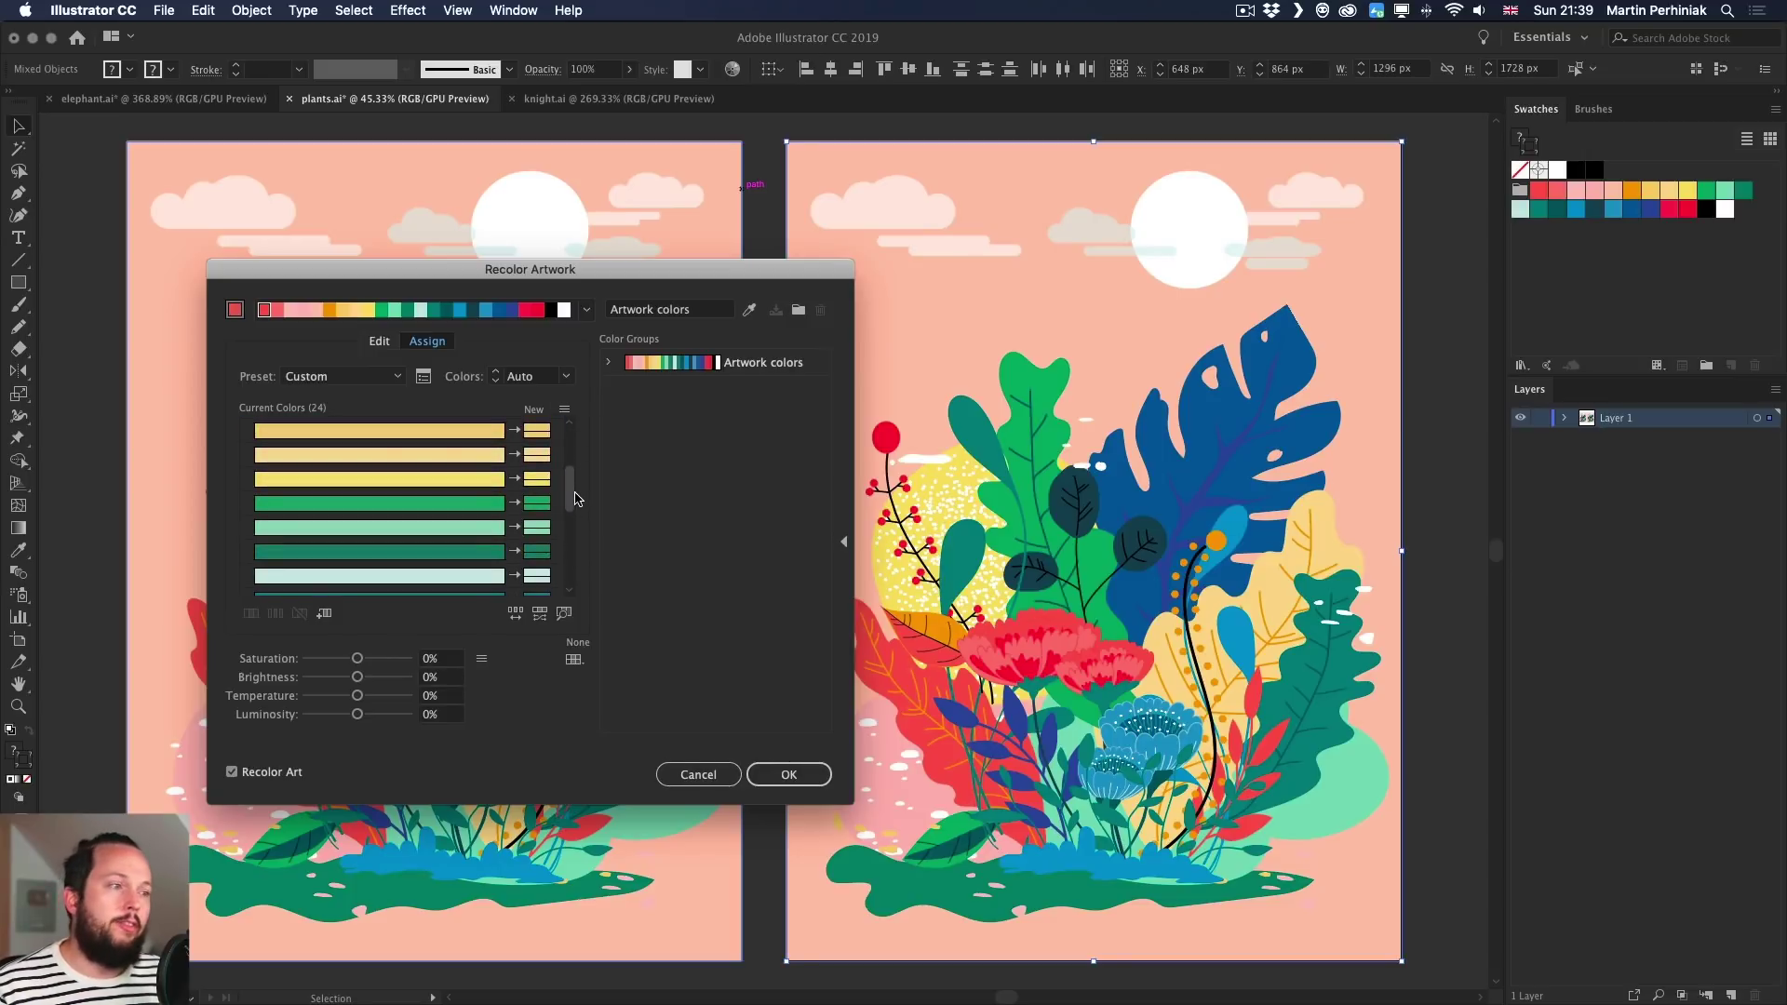
{"action": "left_click", "coordinate": [453, 504]}
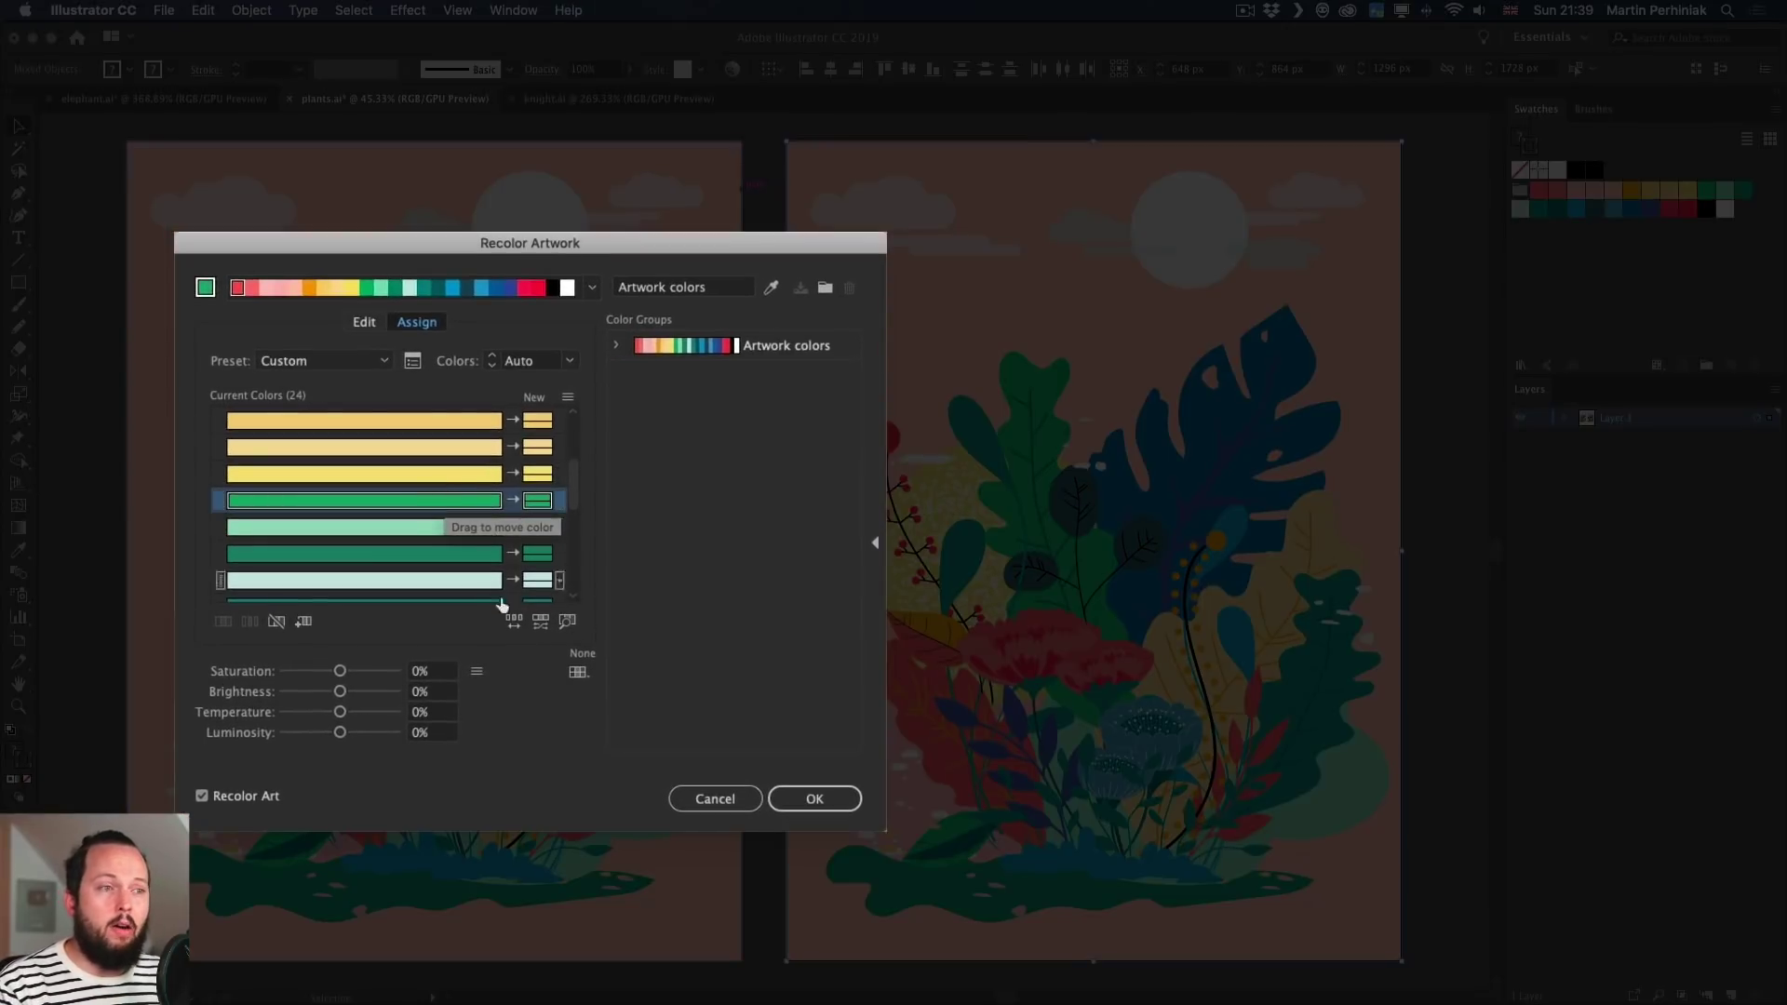
{"action": "left_click", "coordinate": [570, 628]}
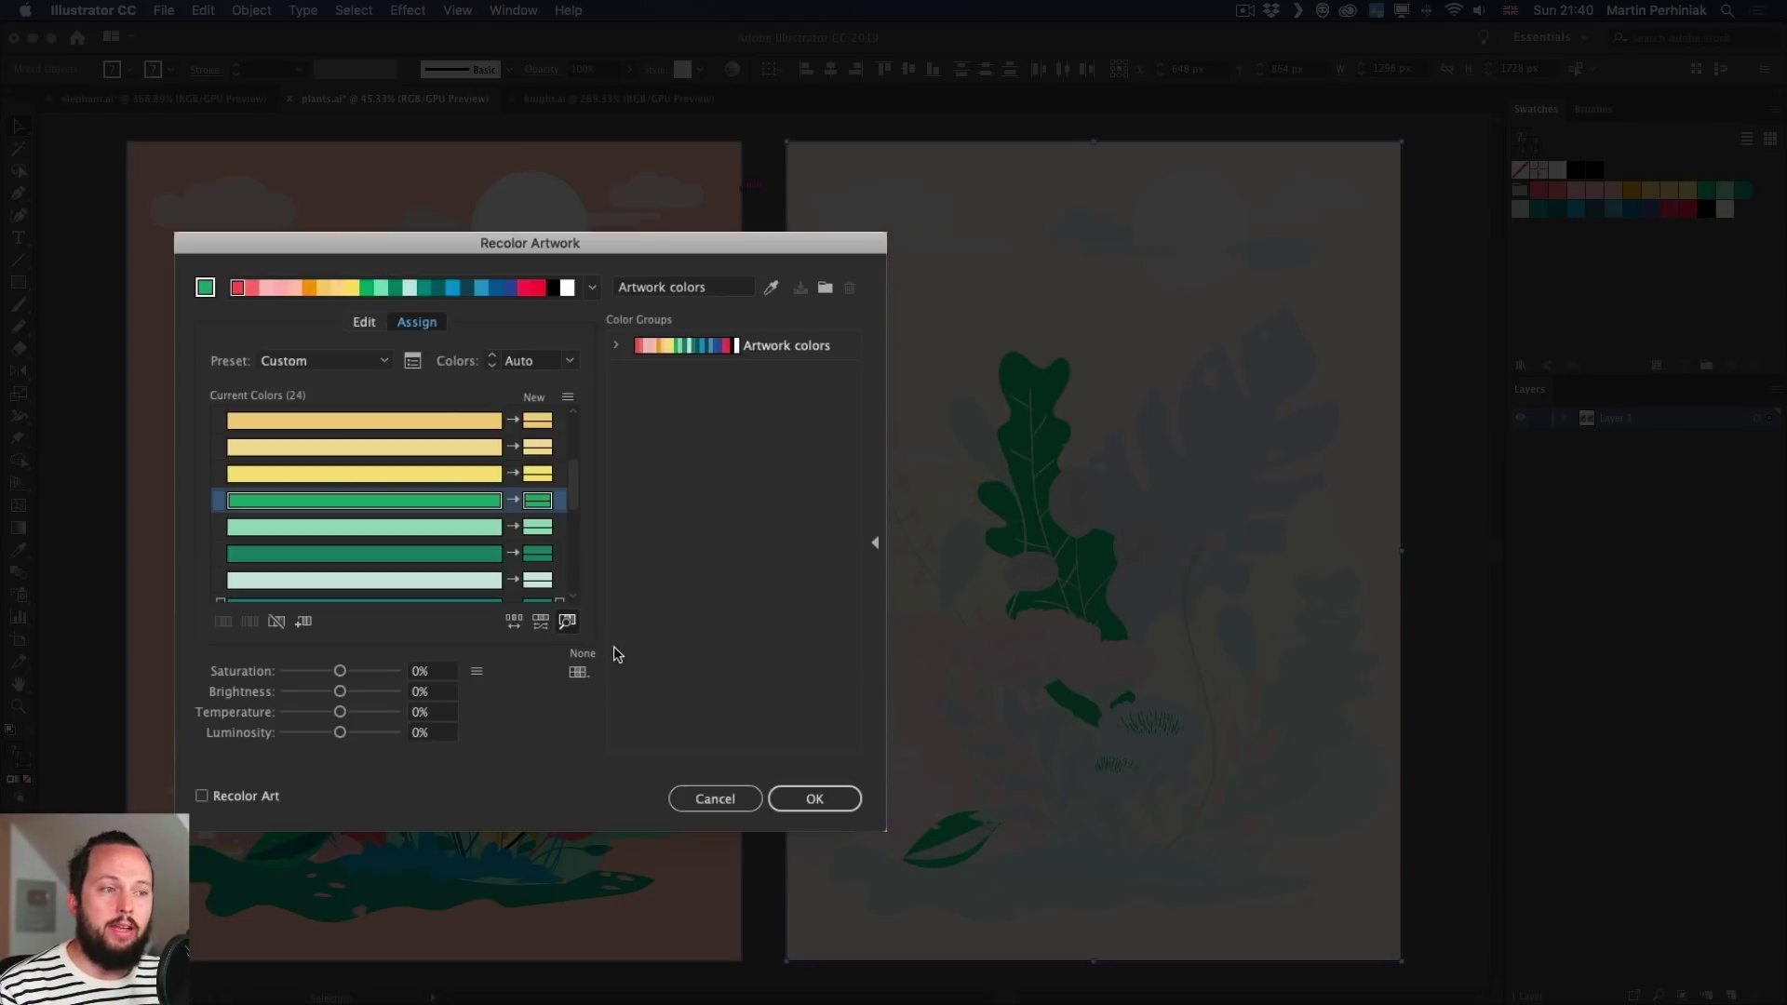
{"action": "left_click", "coordinate": [568, 624]}
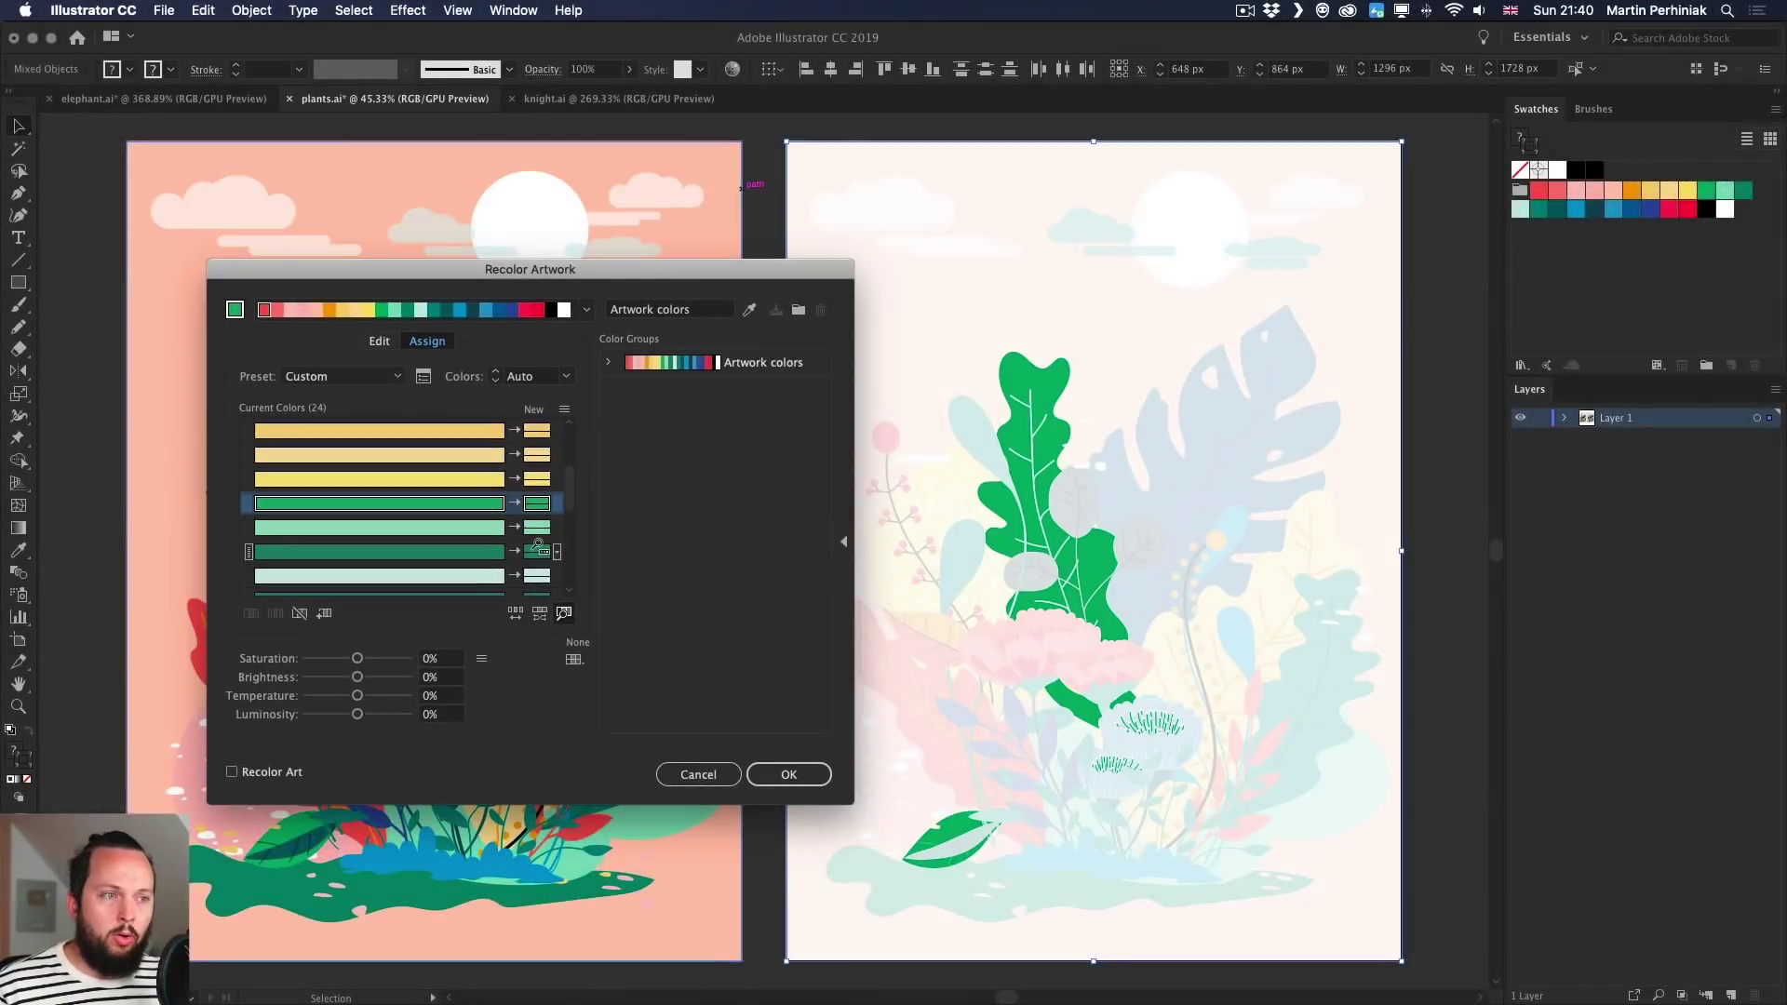
Inspect where the other green, pale mint and yellow rows and the first red row are used in the artwork.
{"action": "left_click", "coordinate": [537, 527]}
{"action": "left_click", "coordinate": [537, 551]}
{"action": "left_click", "coordinate": [536, 576]}
{"action": "left_click", "coordinate": [537, 479]}
{"action": "left_click", "coordinate": [537, 454]}
{"action": "scroll", "coordinate": [536, 437], "scroll_direction": "up", "scroll_amount": 3}
{"action": "left_click", "coordinate": [537, 453]}
{"action": "left_click", "coordinate": [538, 429]}
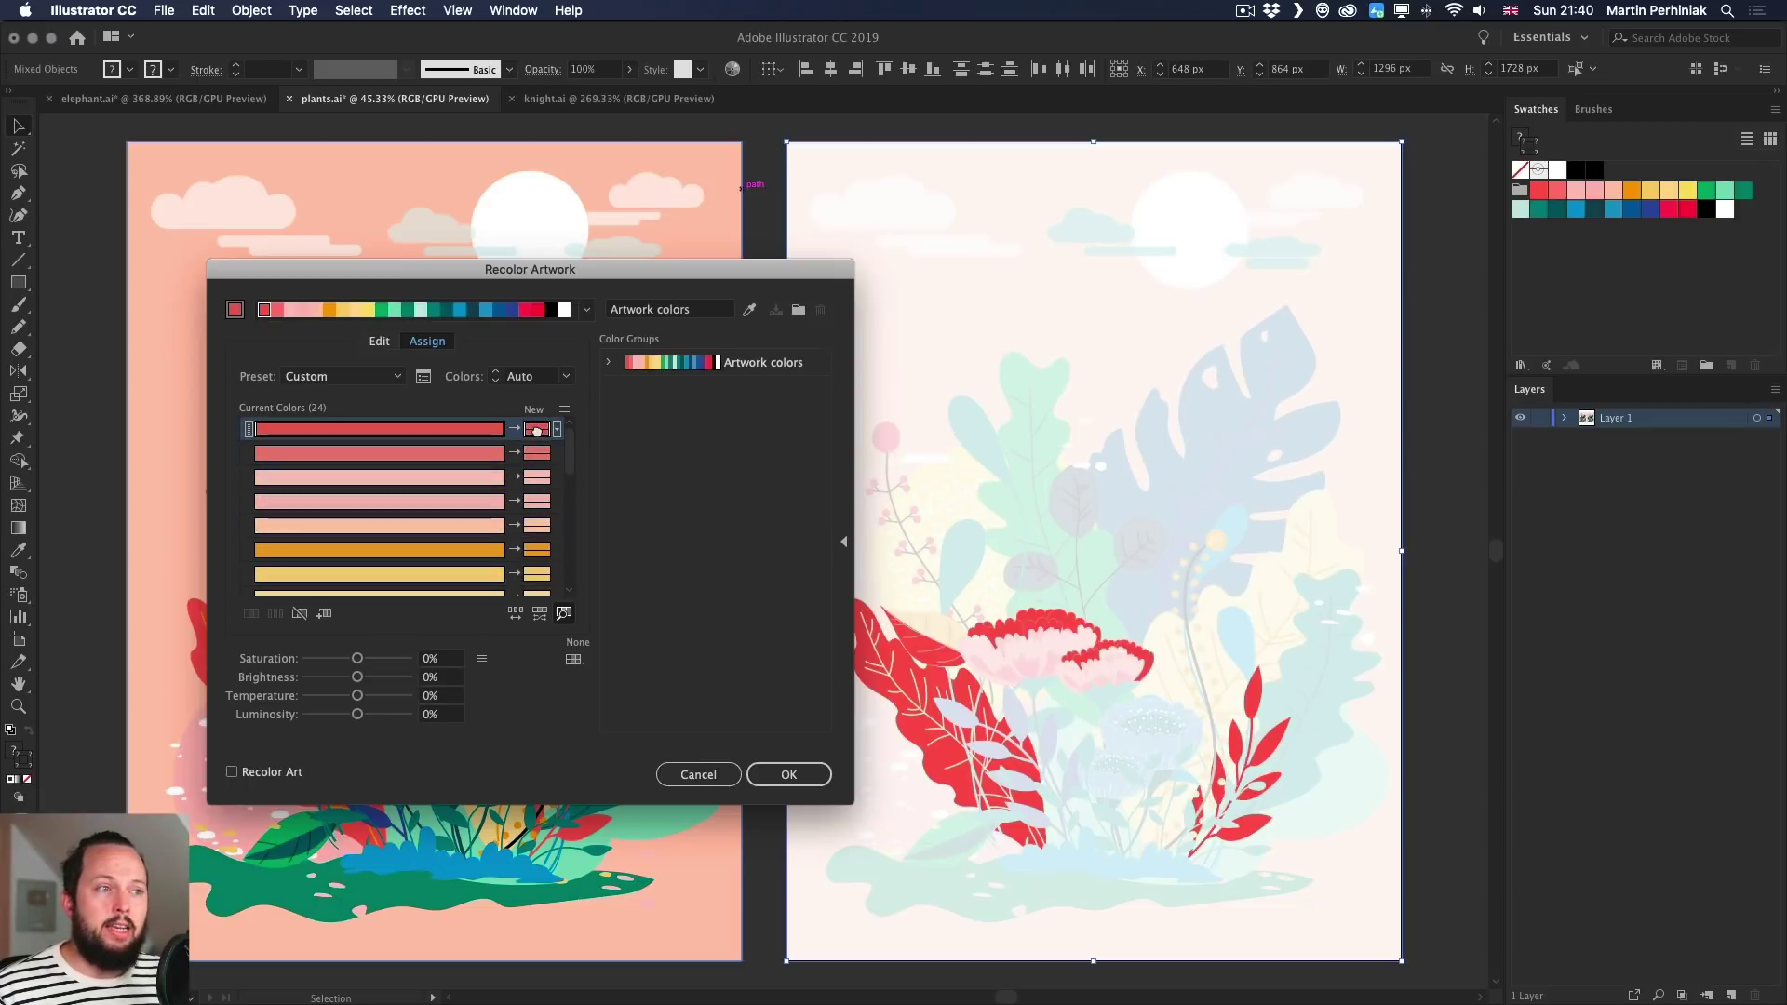
Inspect where the pink, peach, orange, yellow and last crimson rows are used, and turn the colour highlighting off.
{"action": "left_click", "coordinate": [537, 452]}
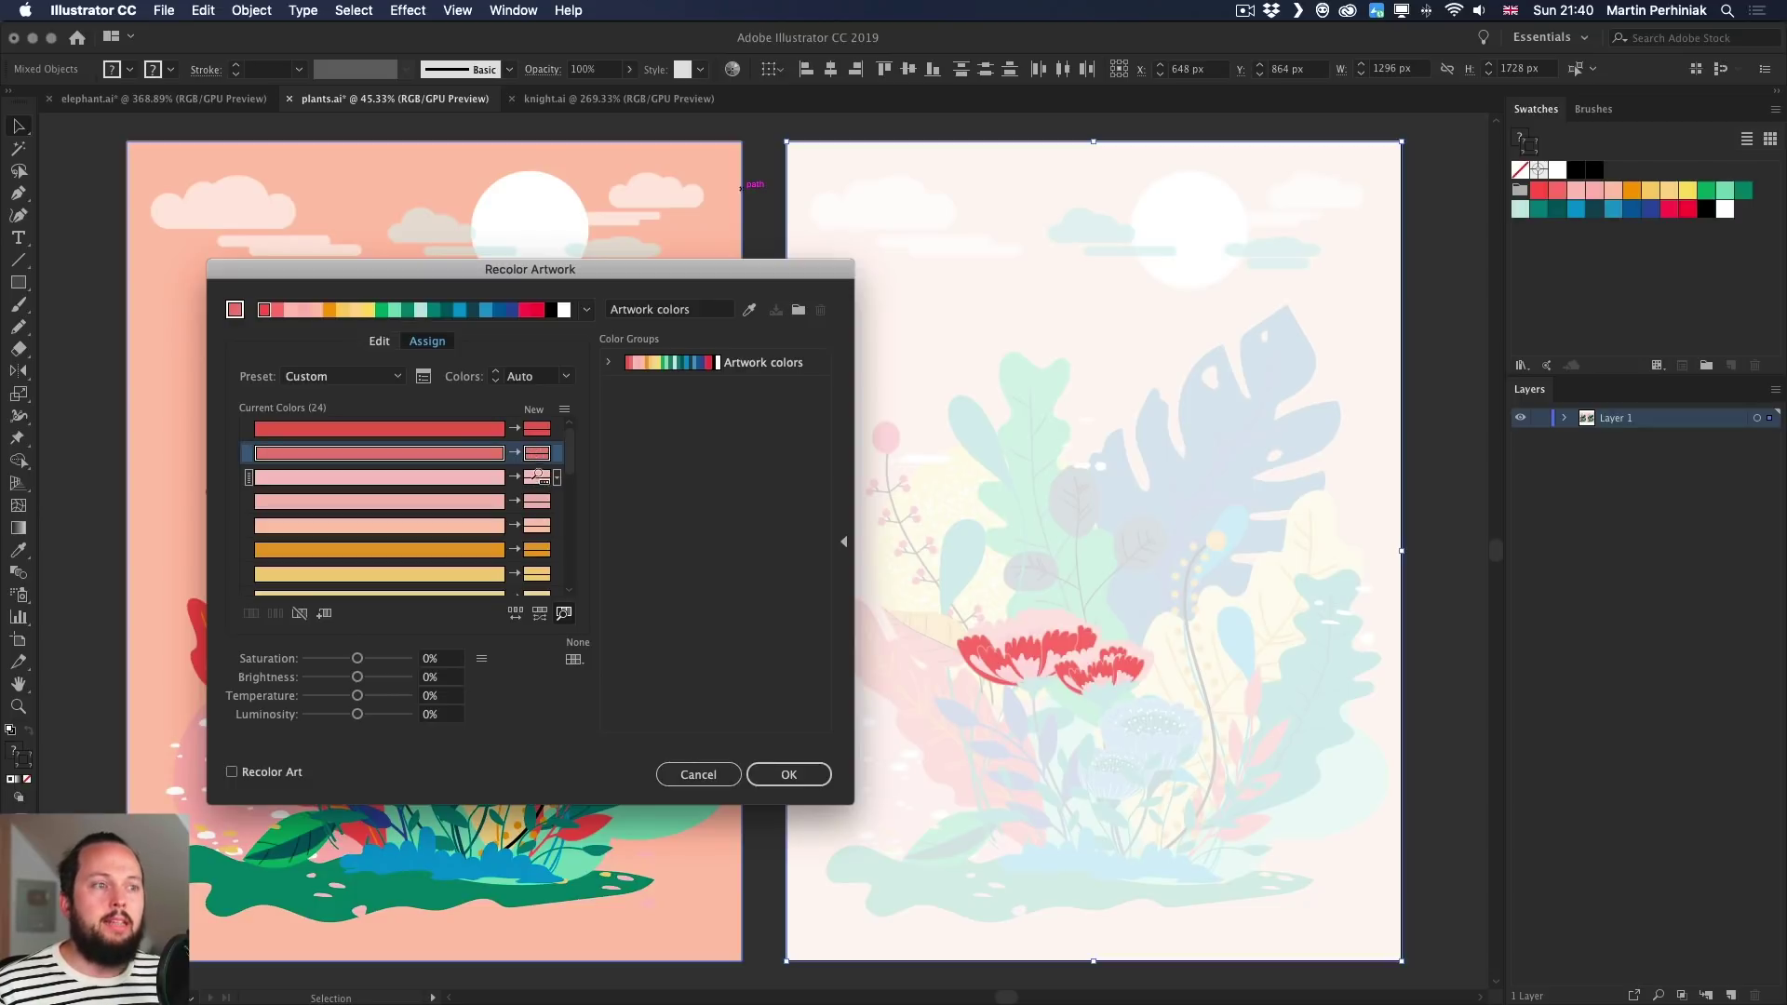
{"action": "left_click", "coordinate": [532, 502]}
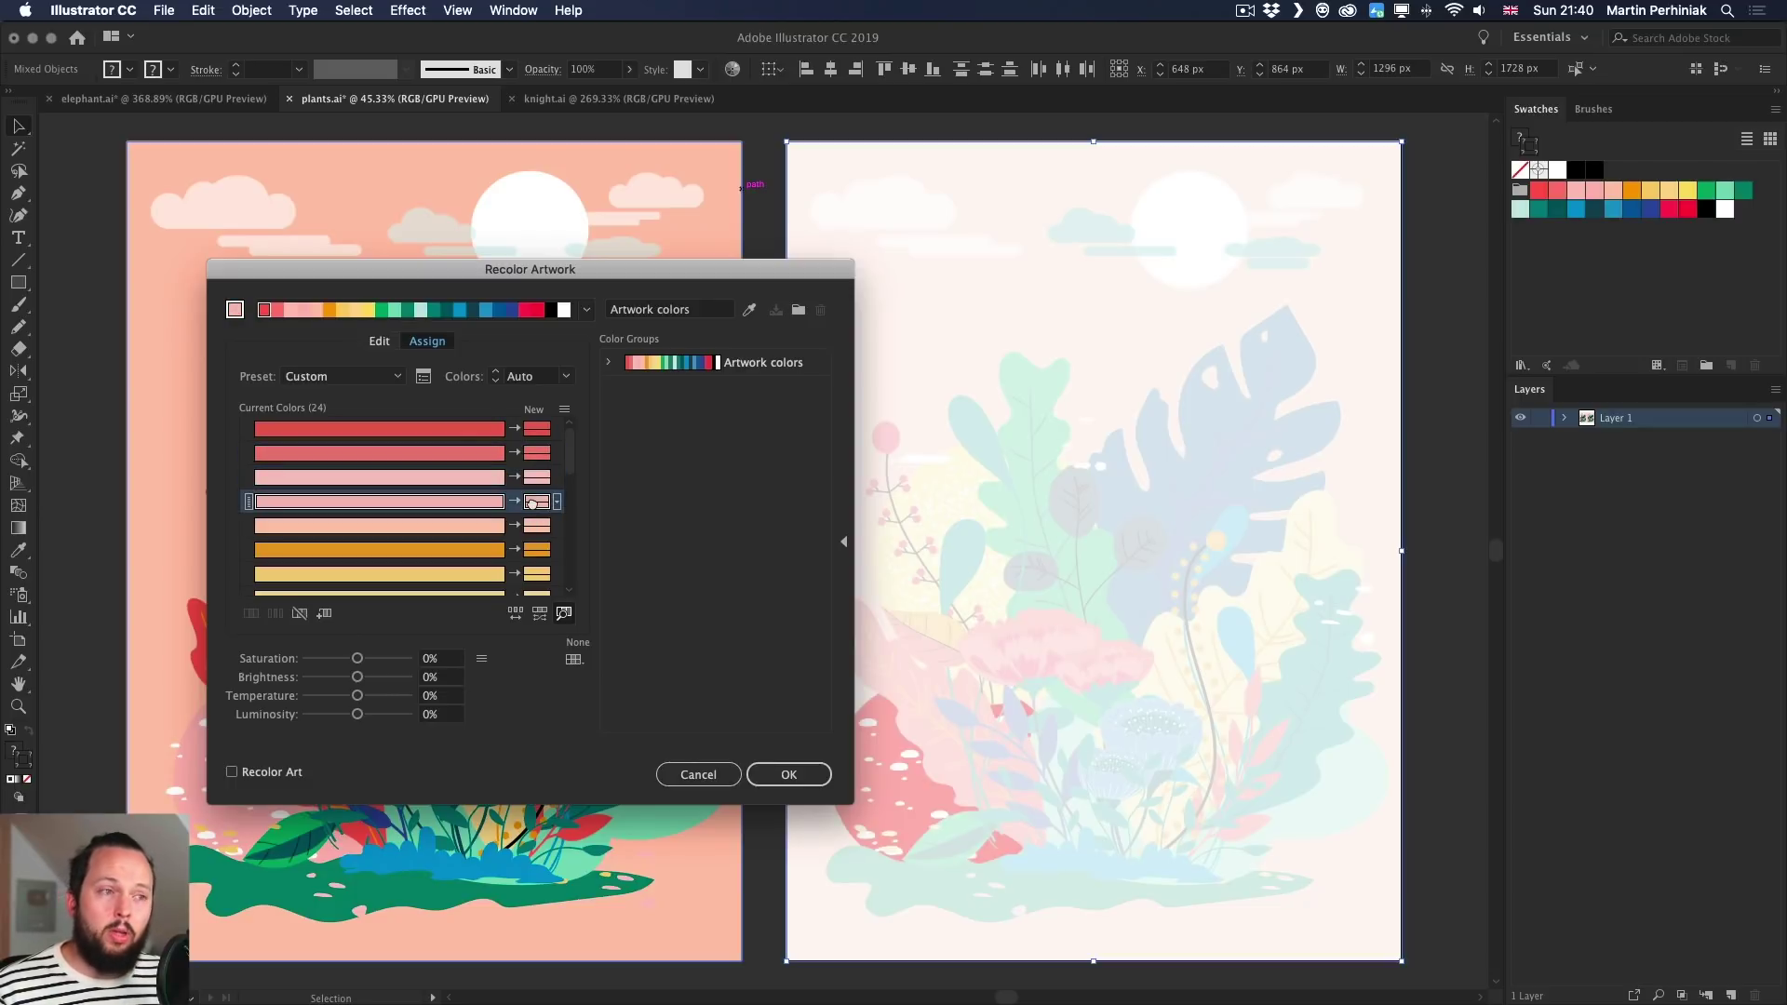
{"action": "left_click", "coordinate": [536, 525]}
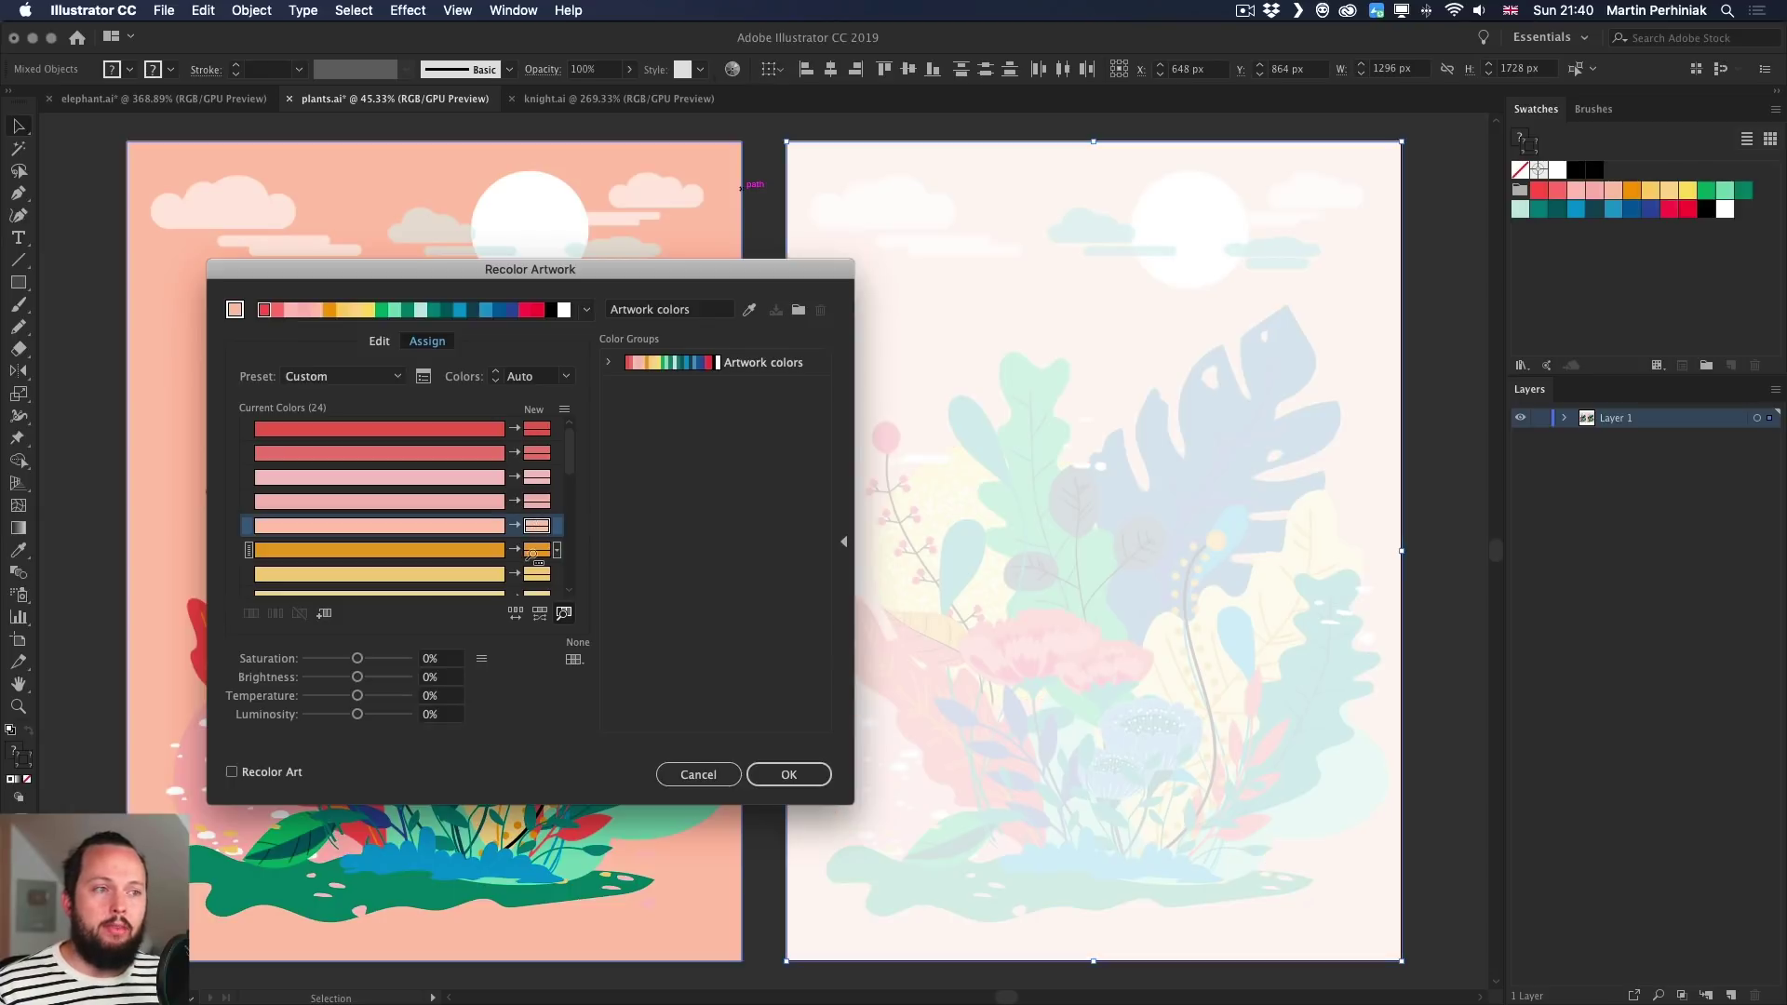
{"action": "left_click", "coordinate": [535, 551]}
{"action": "left_click", "coordinate": [536, 573]}
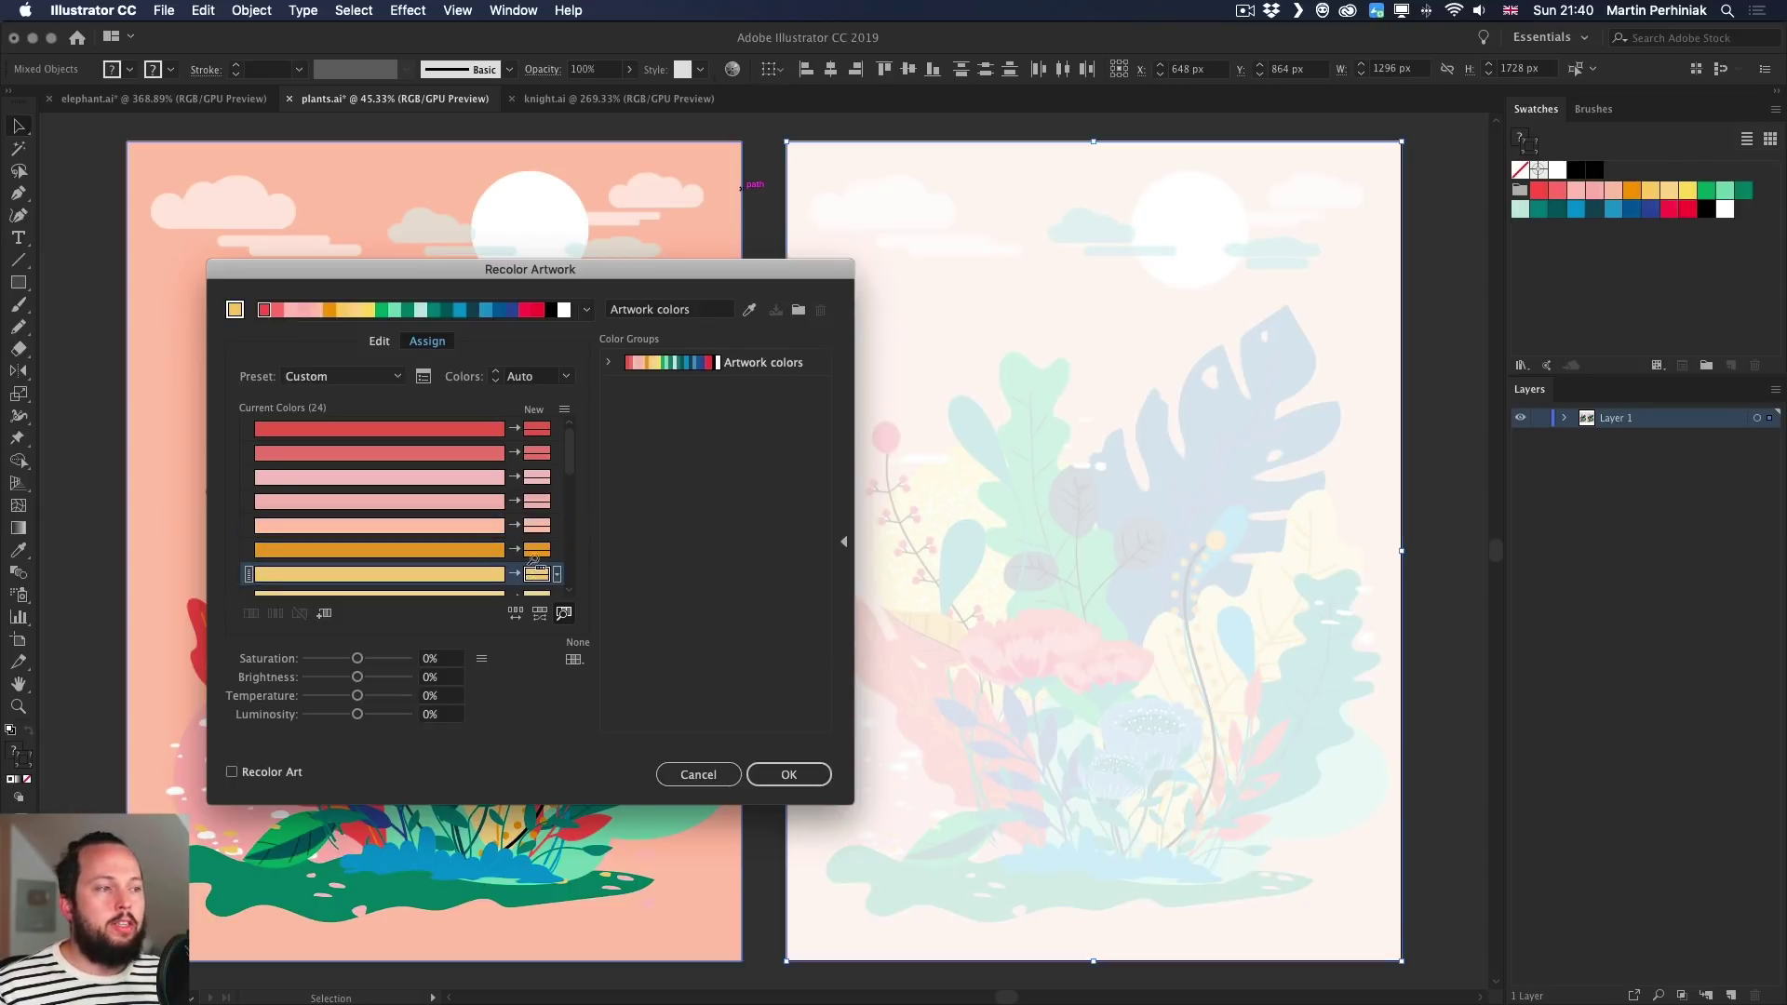
{"action": "scroll", "coordinate": [536, 550], "scroll_direction": "down", "scroll_amount": 6}
{"action": "left_click", "coordinate": [531, 510]}
{"action": "left_click", "coordinate": [532, 510]}
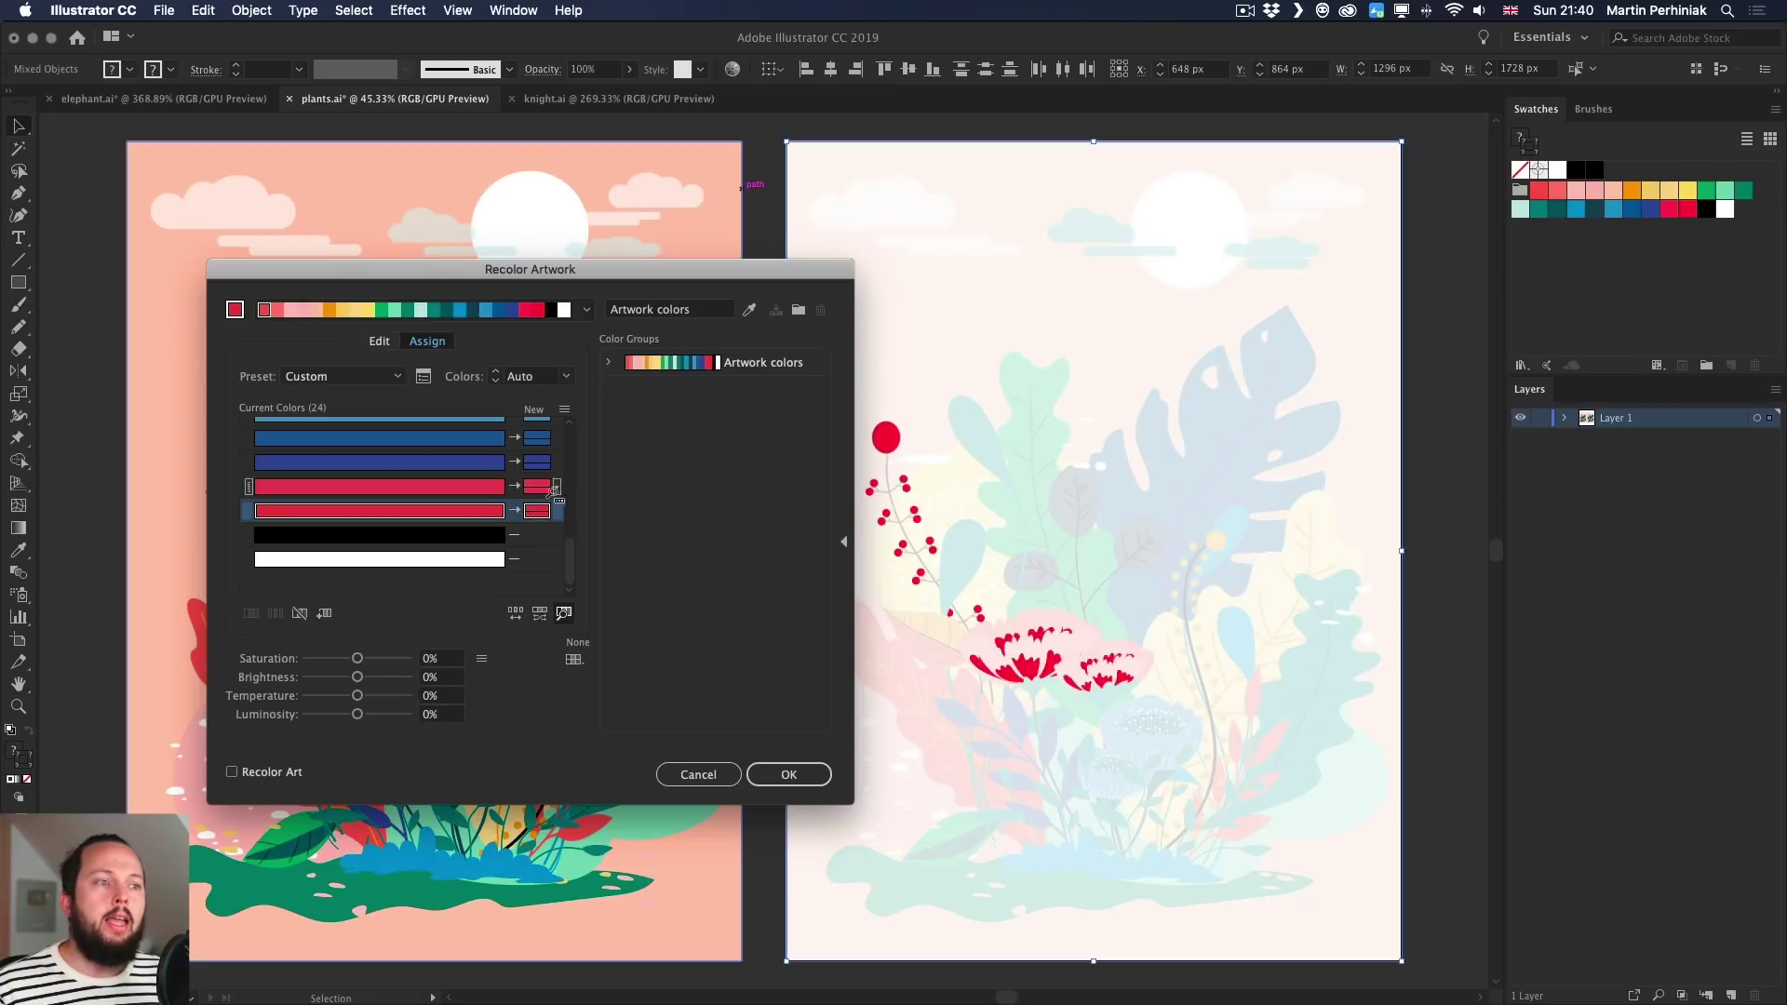
{"action": "left_click", "coordinate": [564, 612]}
Uncover the whole plant illustration and switch the selected crimson row's colour sliders to RGB and back to HSB.
{"action": "left_click_drag", "start_coordinate": [633, 284], "coordinate": [595, 280]}
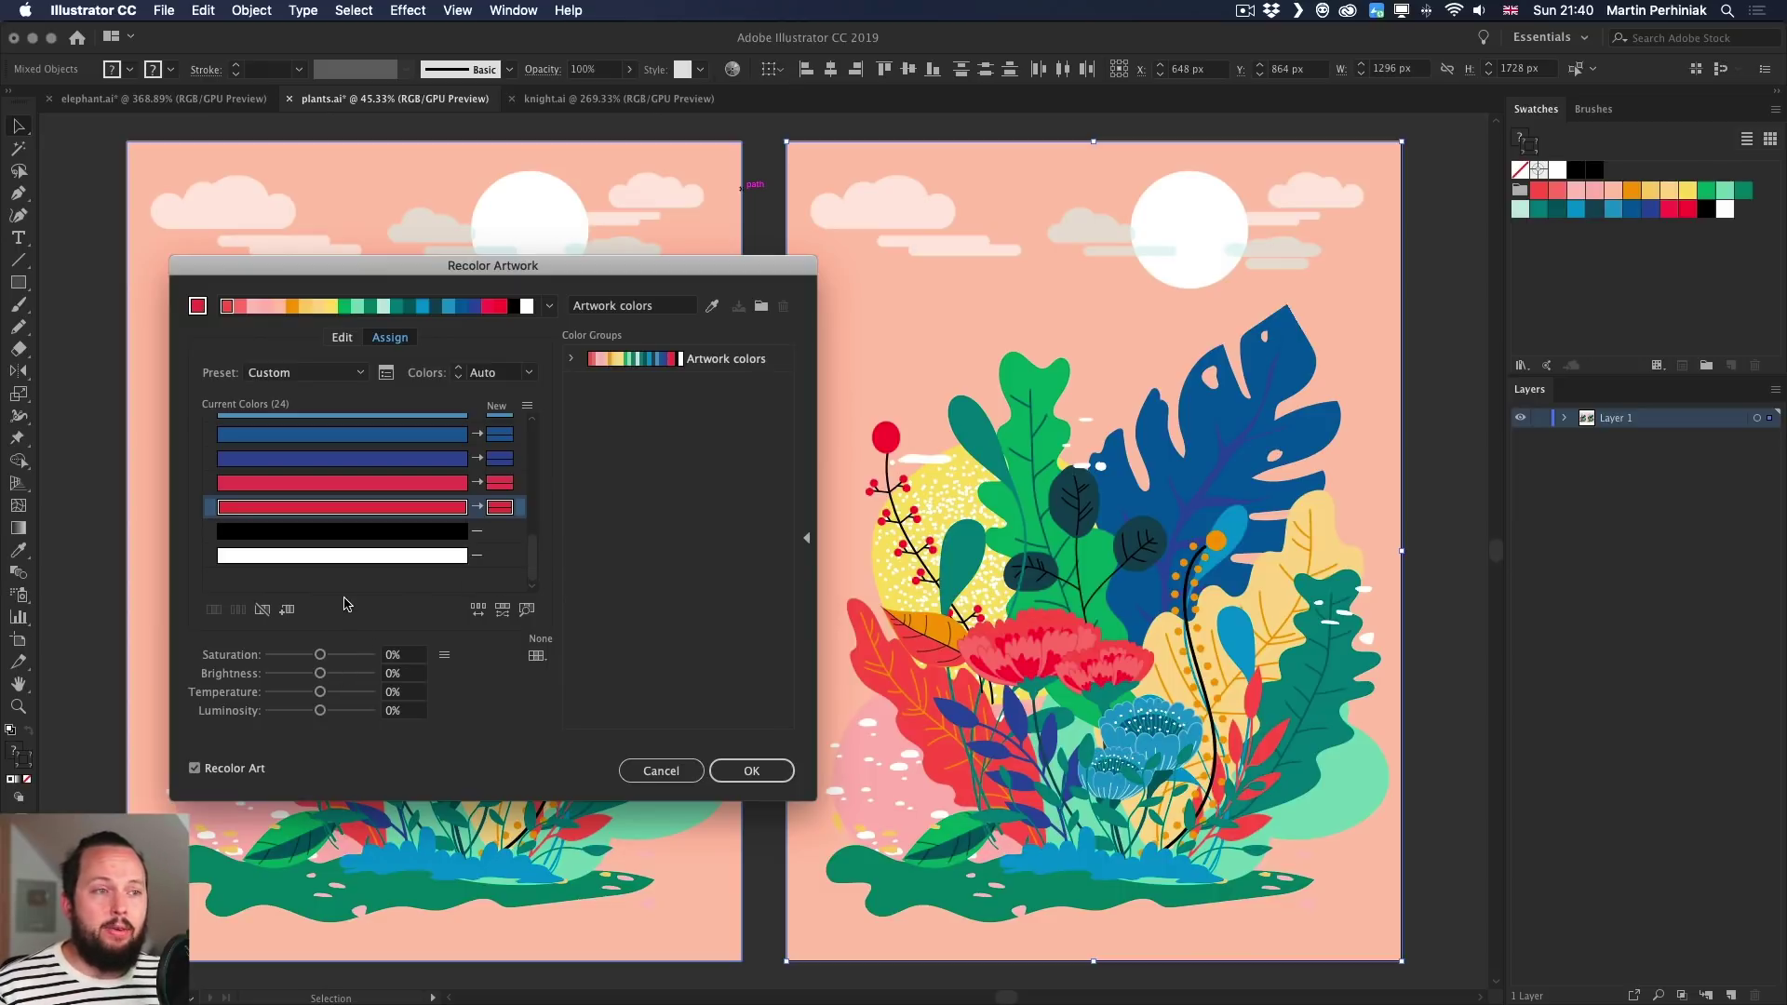
{"action": "left_click", "coordinate": [444, 654]}
{"action": "left_click", "coordinate": [470, 669]}
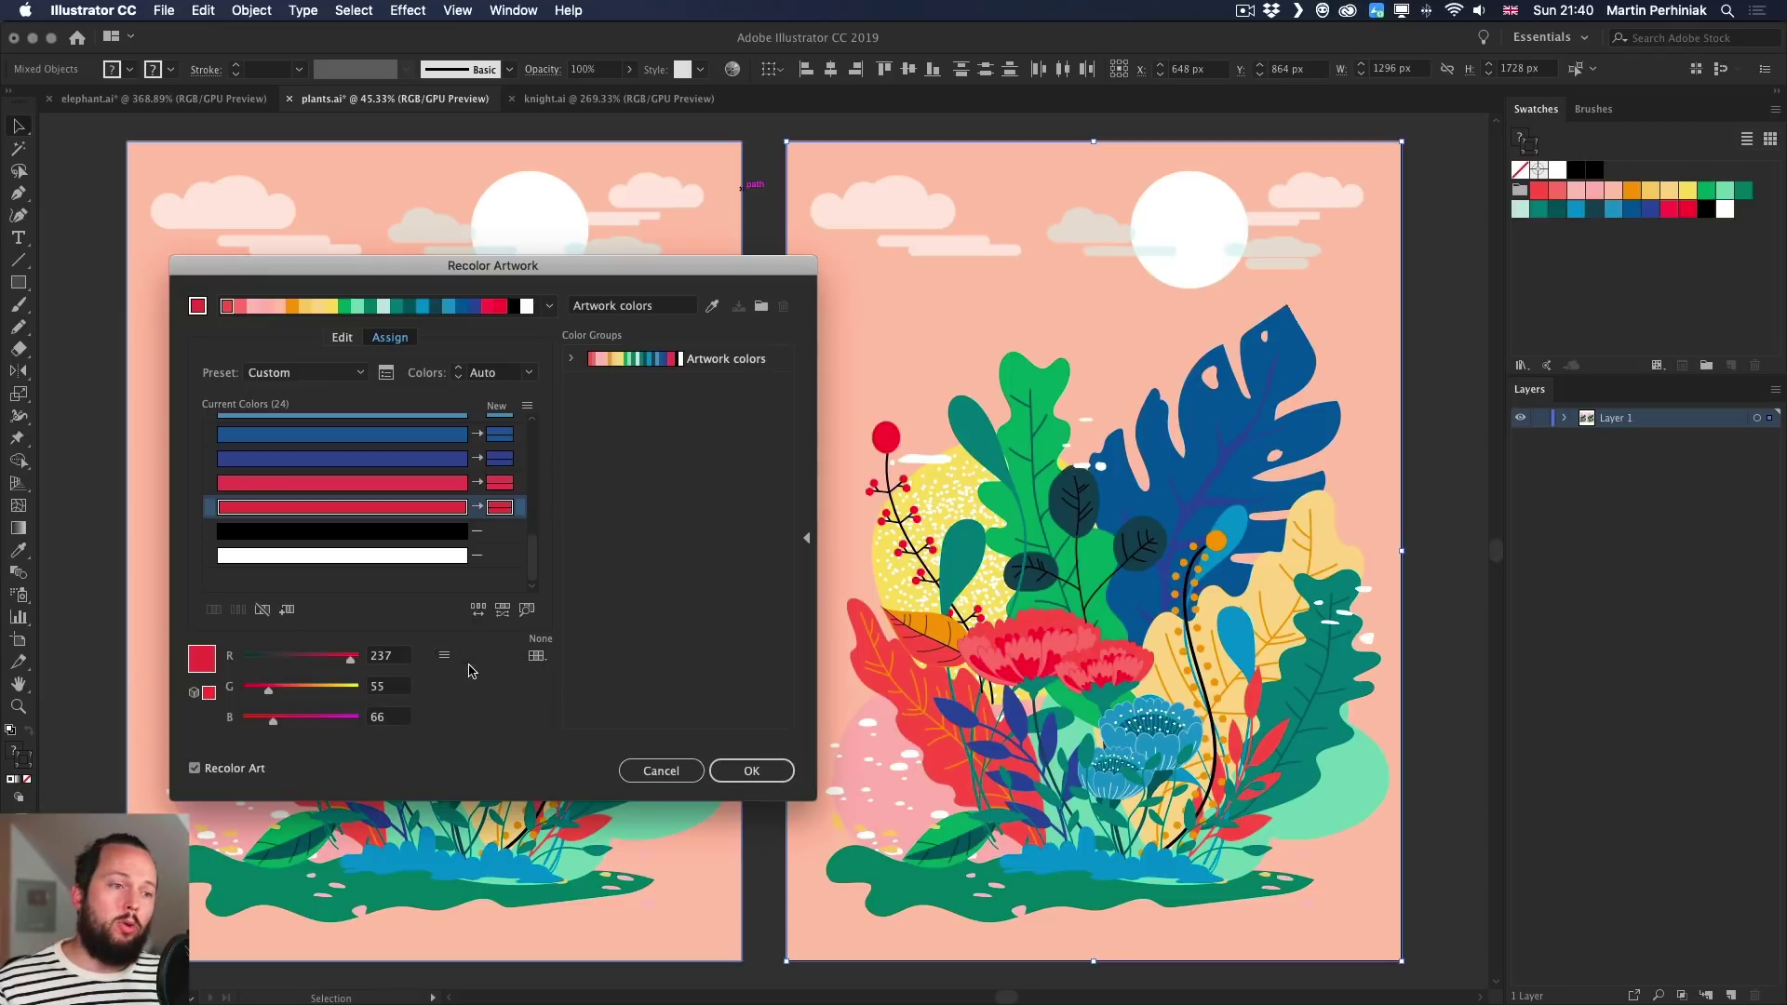
{"action": "left_click", "coordinate": [444, 655]}
{"action": "left_click", "coordinate": [468, 697]}
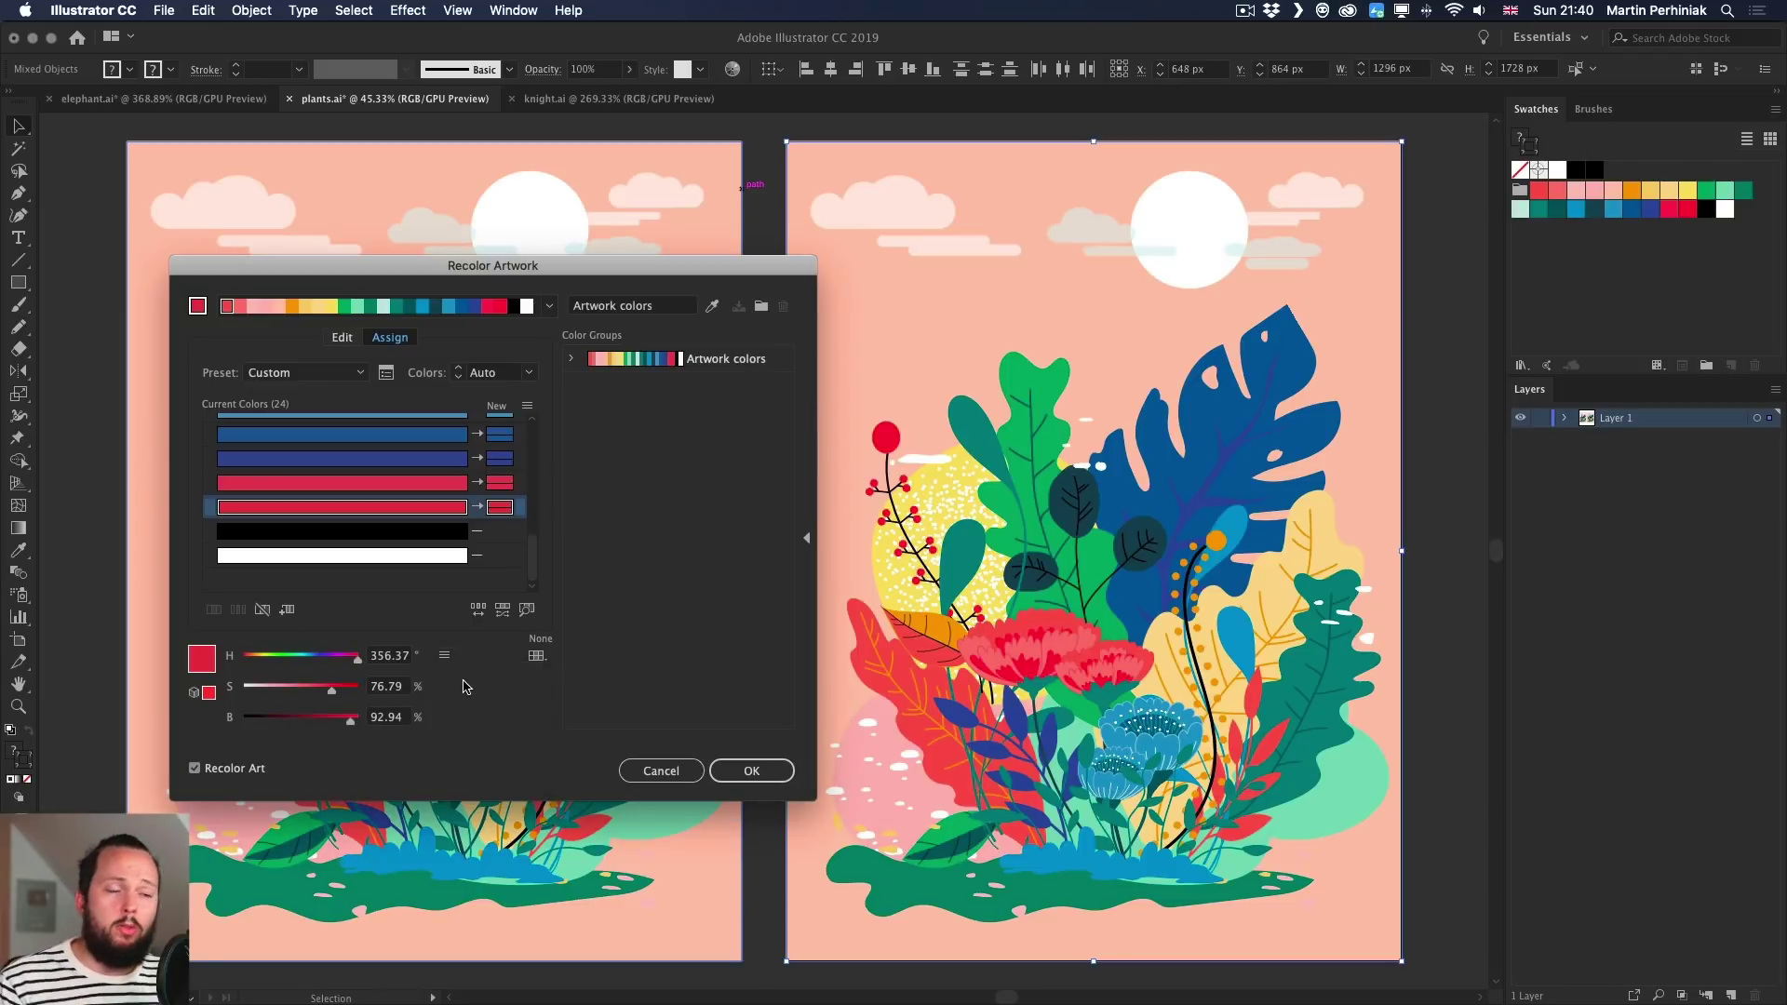
Recolour the last crimson row to a dark blue with hue 211 and brightness 66%.
{"action": "left_click_drag", "start_coordinate": [357, 664], "coordinate": [294, 662]}
{"action": "mouse_move", "coordinate": [294, 663]}
{"action": "left_mouse_down"}
{"action": "mouse_move", "coordinate": [356, 664]}
{"action": "mouse_move", "coordinate": [269, 661]}
{"action": "left_mouse_up"}
{"action": "left_click_drag", "start_coordinate": [350, 721], "coordinate": [319, 723]}
{"action": "mouse_move", "coordinate": [284, 664]}
{"action": "left_mouse_down"}
{"action": "mouse_move", "coordinate": [265, 665]}
{"action": "mouse_move", "coordinate": [311, 666]}
{"action": "left_mouse_up"}
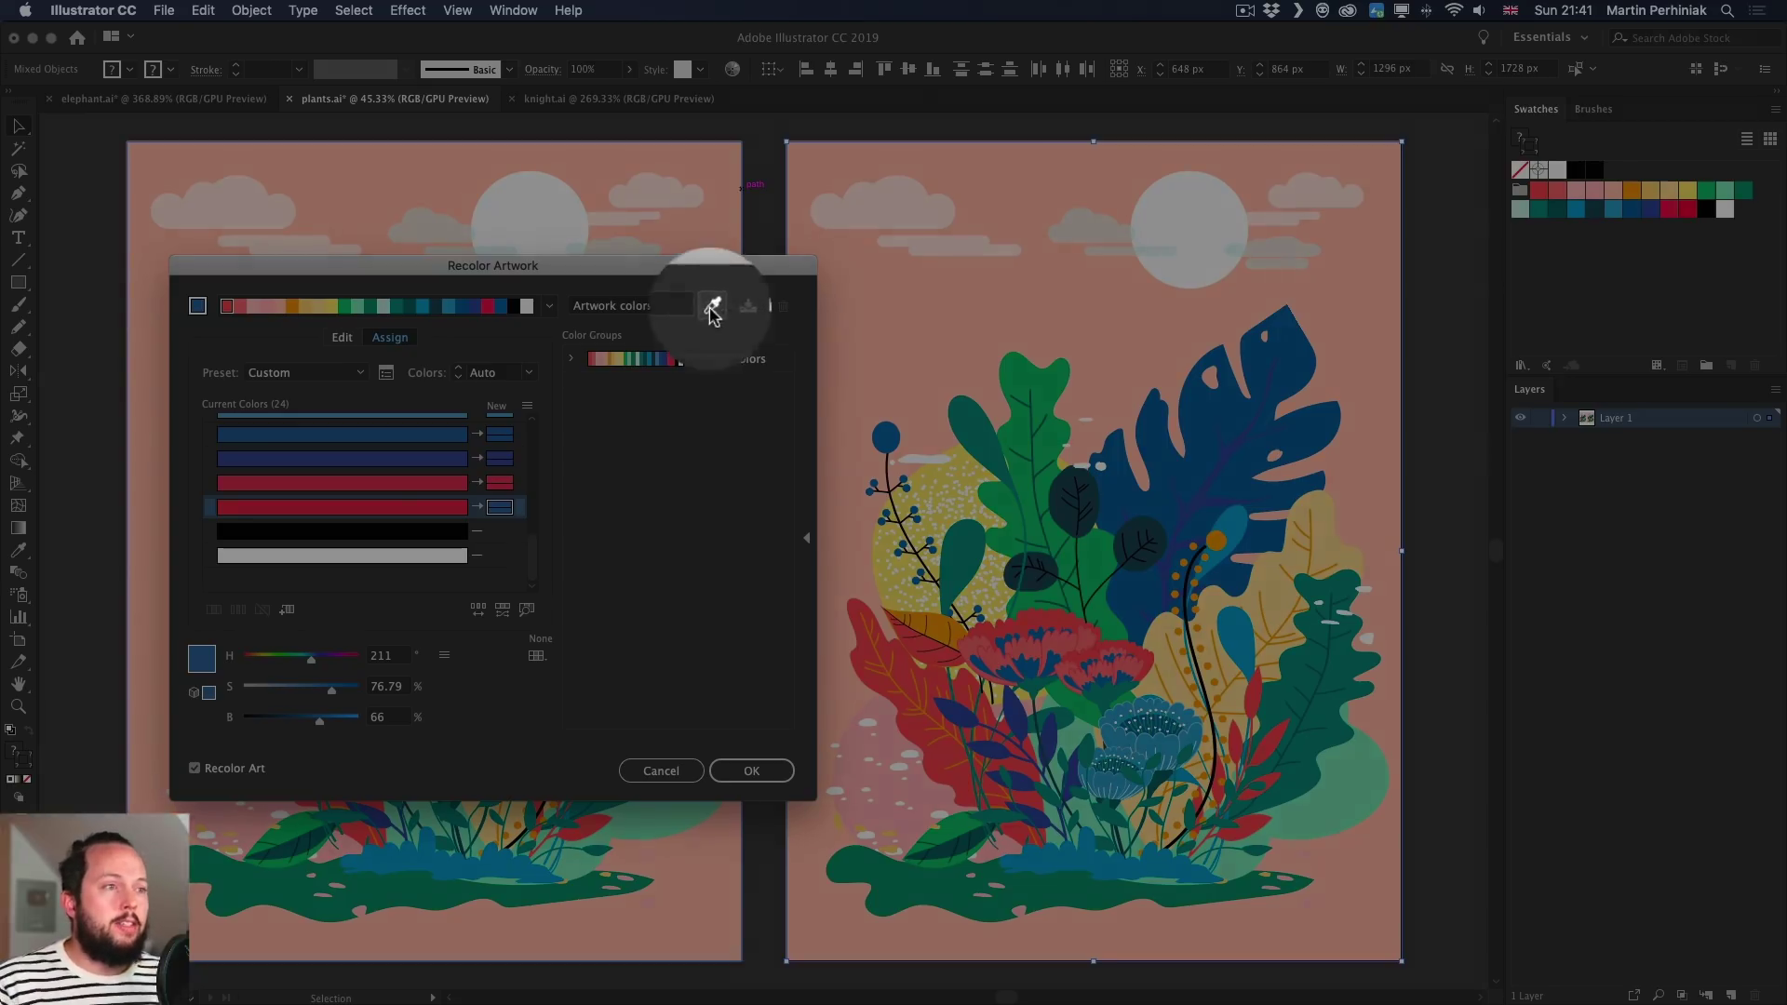
Reload the original colours from the selected plant artwork and accept the Recolor Artwork settings.
{"action": "left_click", "coordinate": [712, 307]}
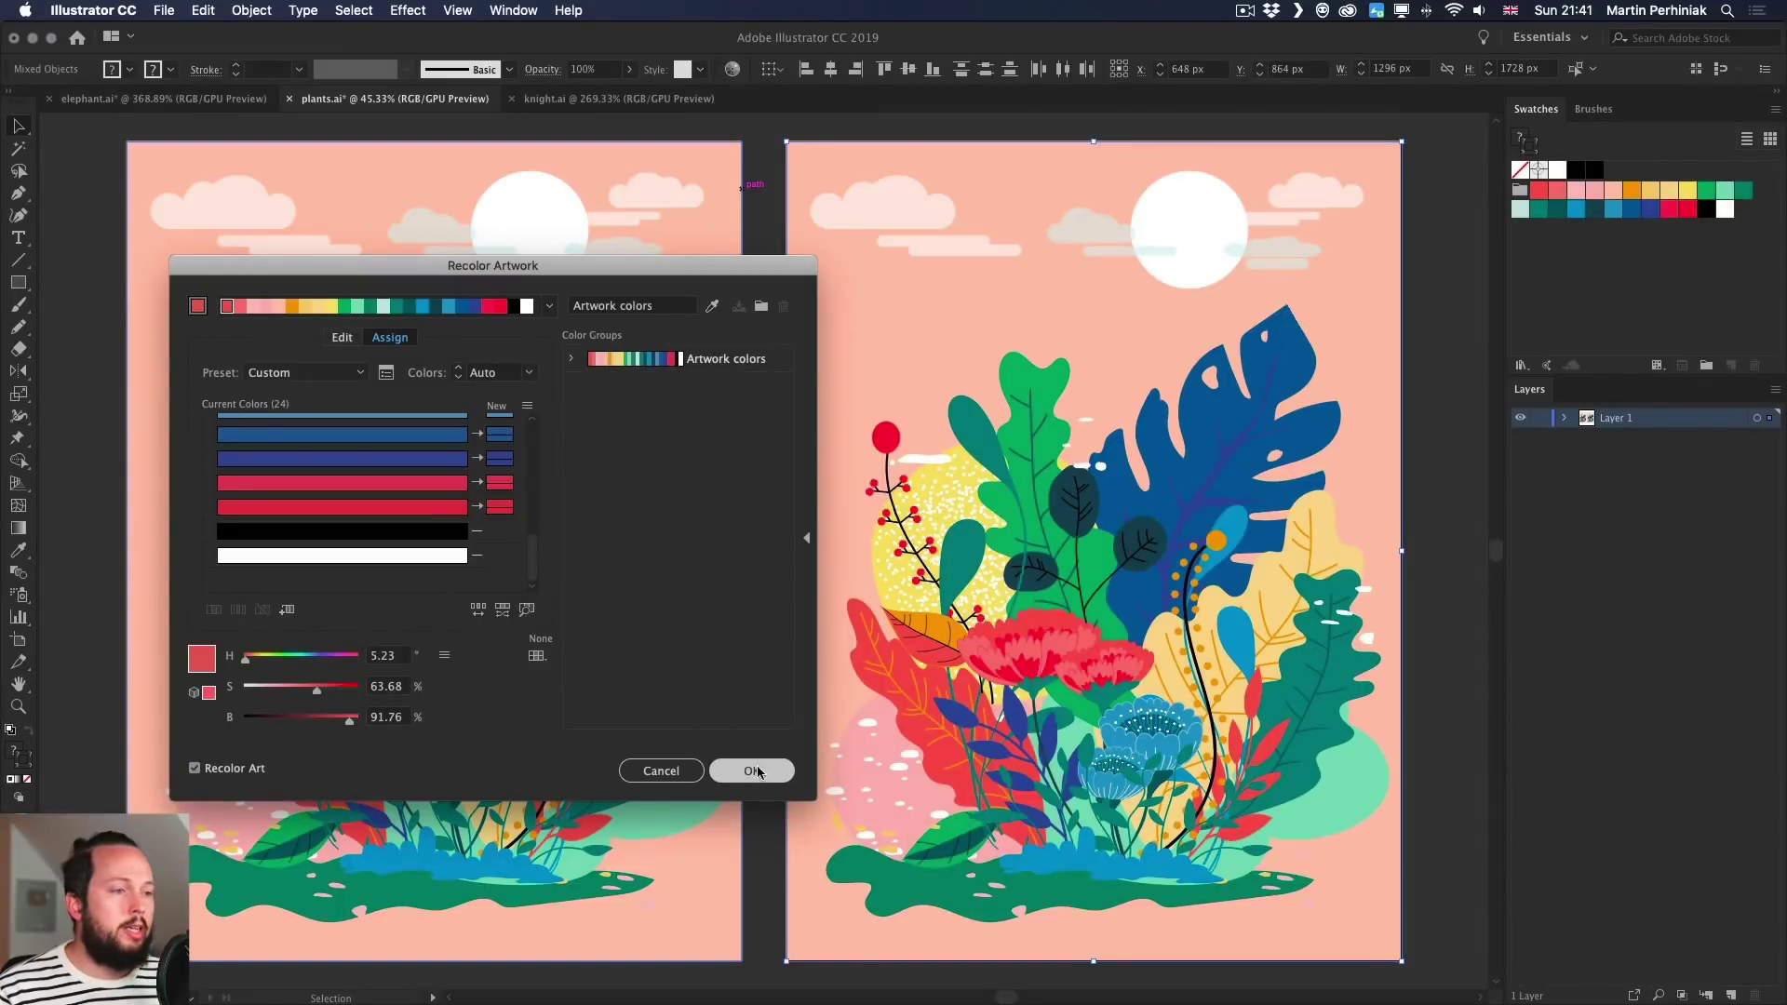
{"action": "left_click", "coordinate": [755, 772]}
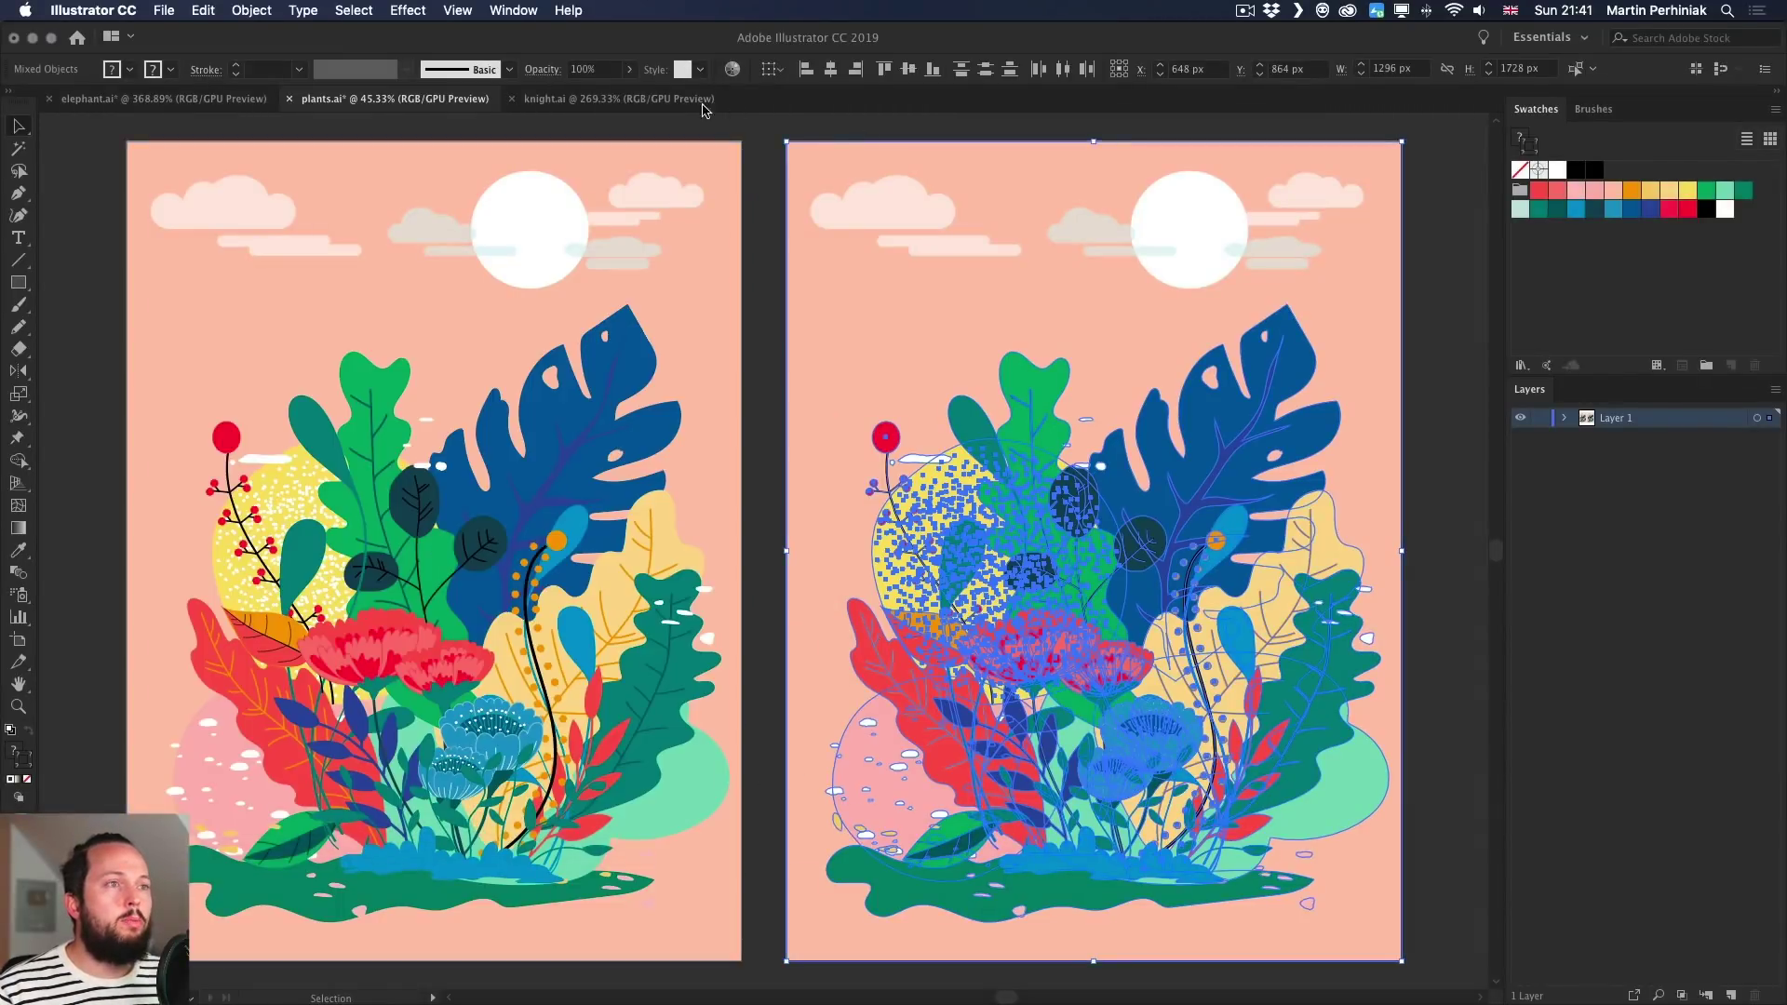
Switch to knight.ai, select the right-hand knight group and start Recolor Artwork on it.
{"action": "left_click", "coordinate": [619, 99]}
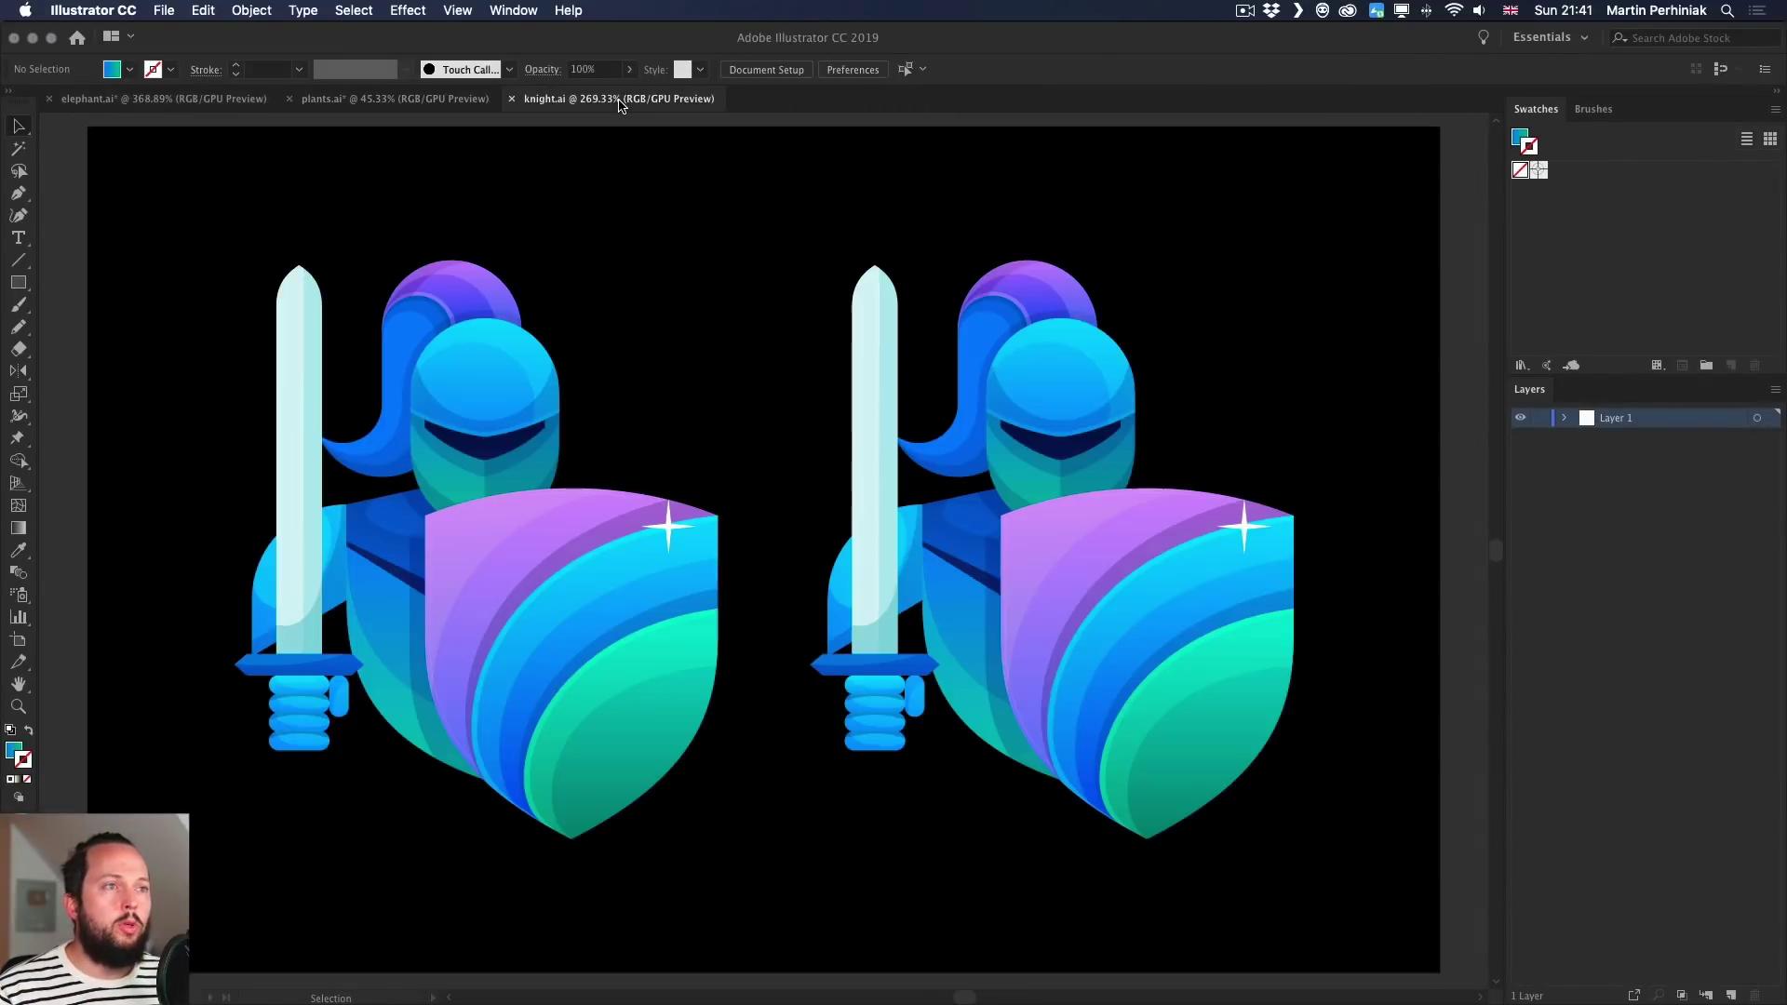
{"action": "left_click", "coordinate": [932, 547]}
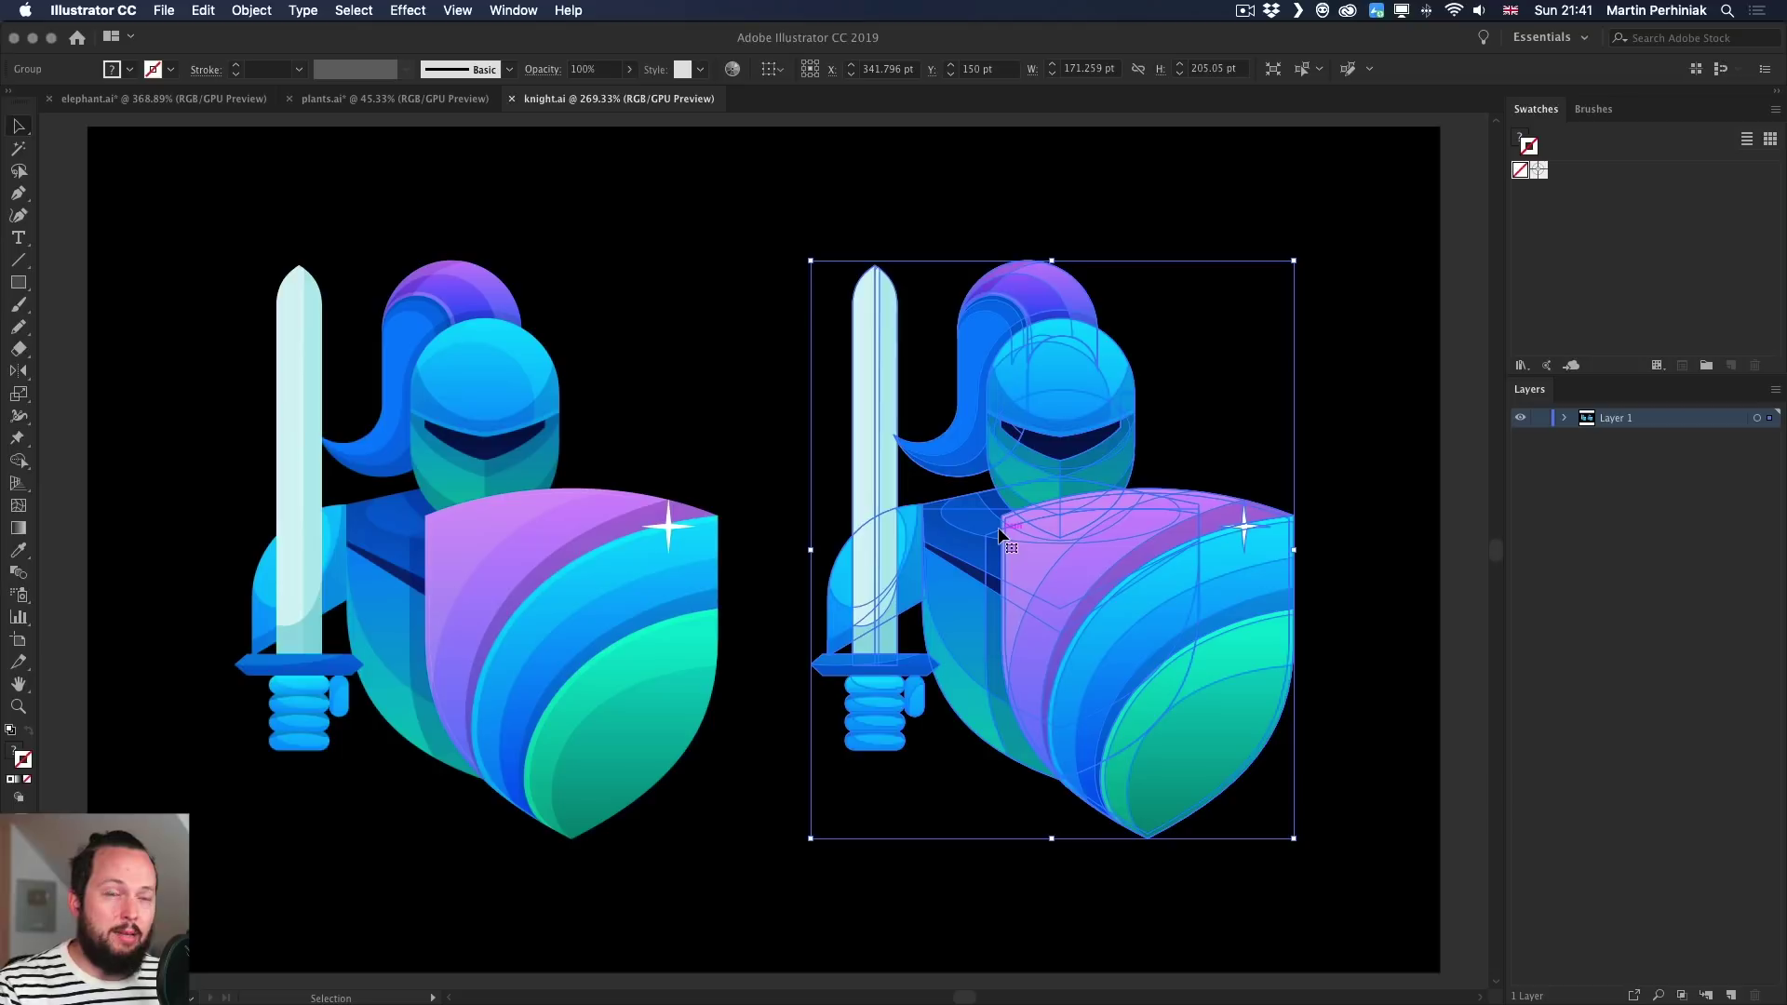
{"action": "left_click", "coordinate": [740, 72]}
{"action": "left_click_drag", "start_coordinate": [570, 265], "coordinate": [488, 185]}
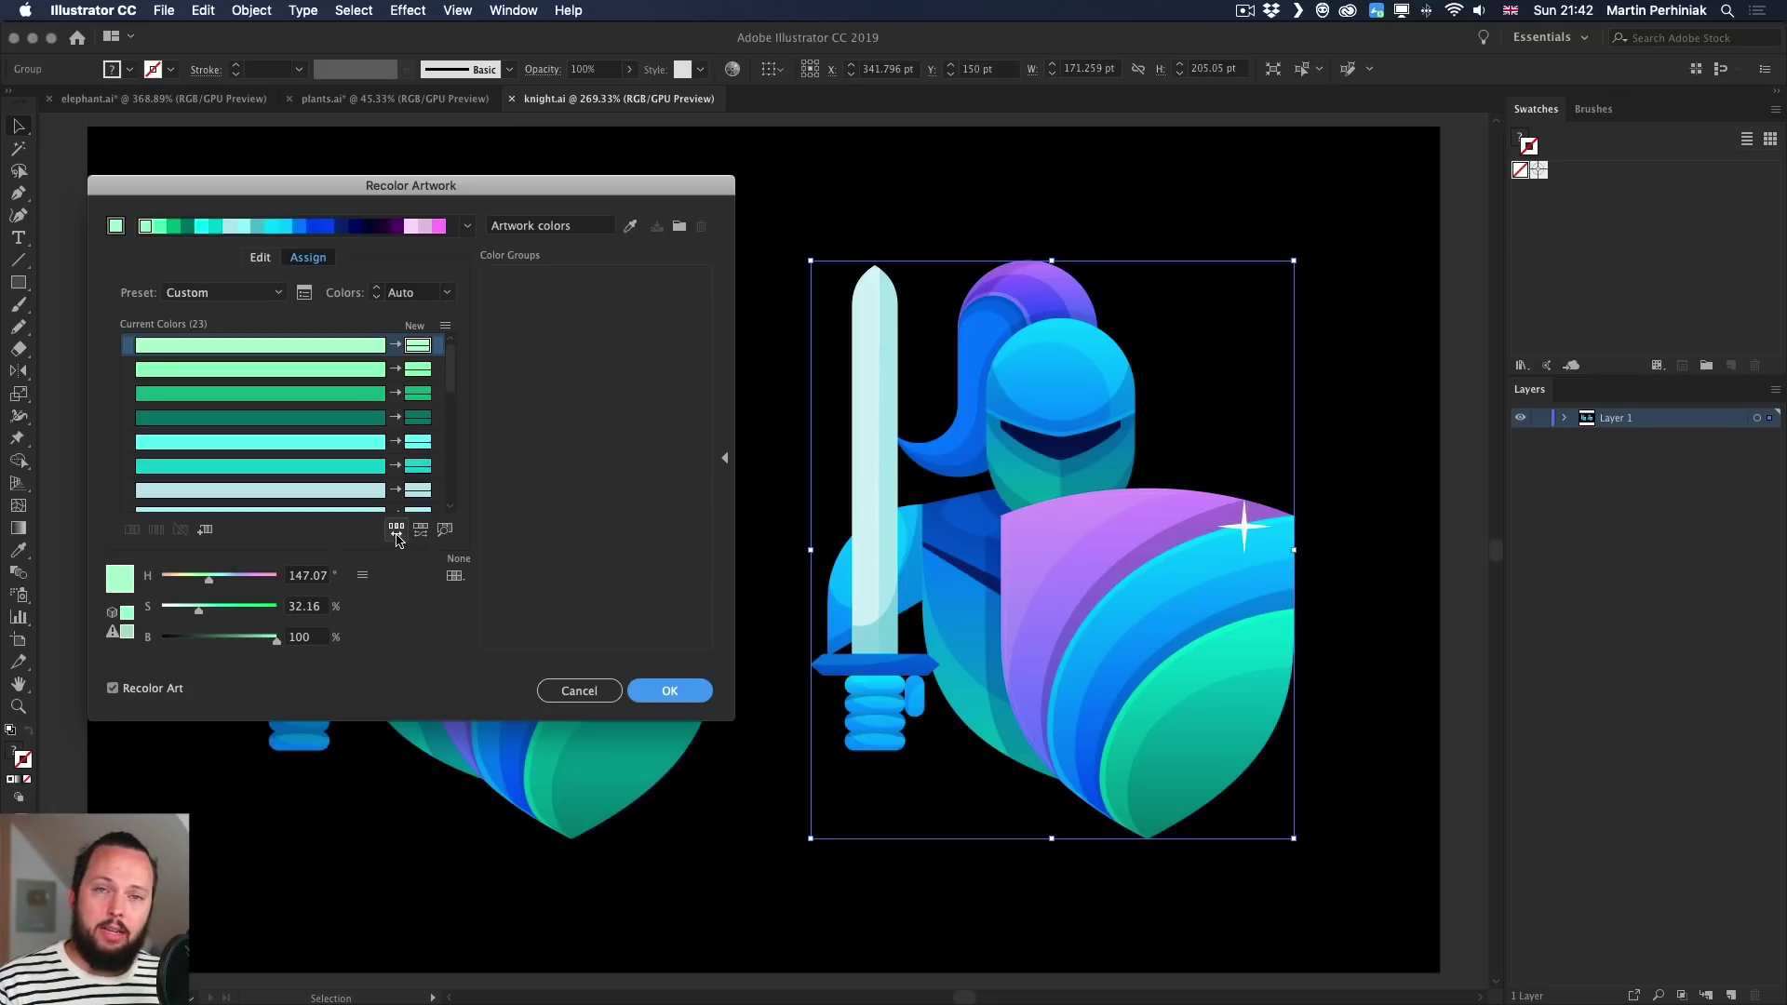
Randomly change the colour order of the right-hand knight several times to generate alternative colour variations.
{"action": "left_click", "coordinate": [397, 530]}
{"action": "left_click", "coordinate": [396, 531]}
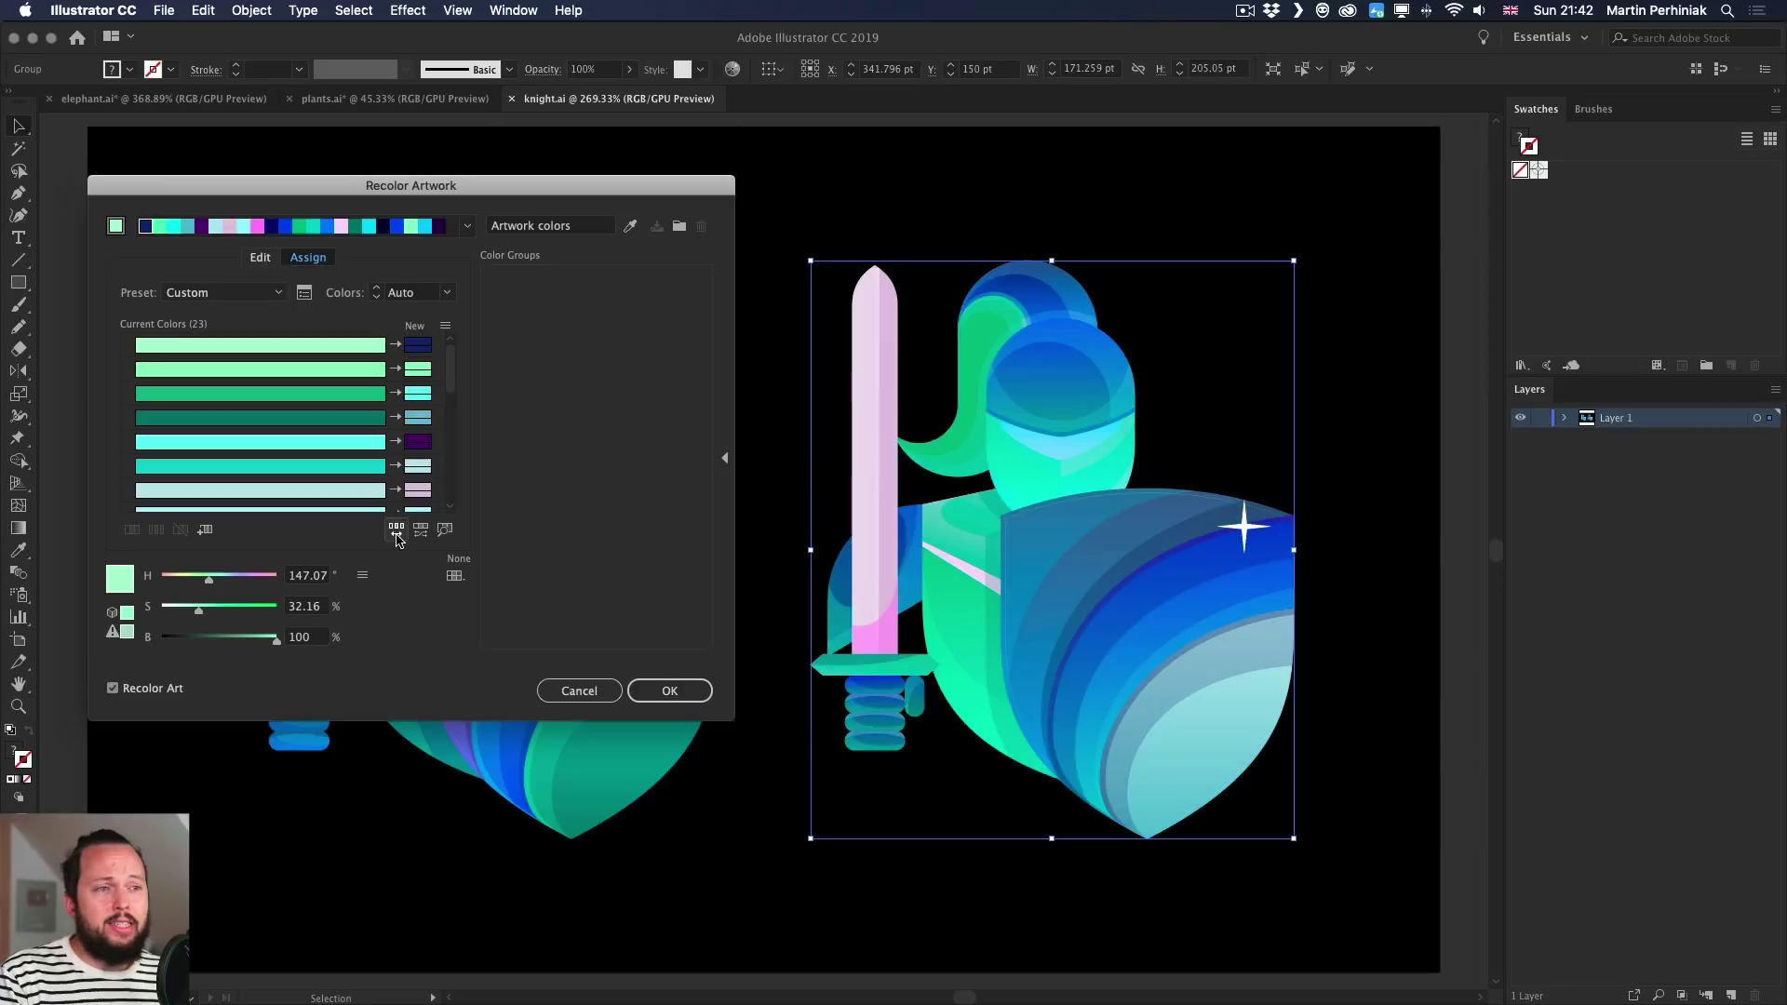
{"action": "left_click", "coordinate": [397, 530]}
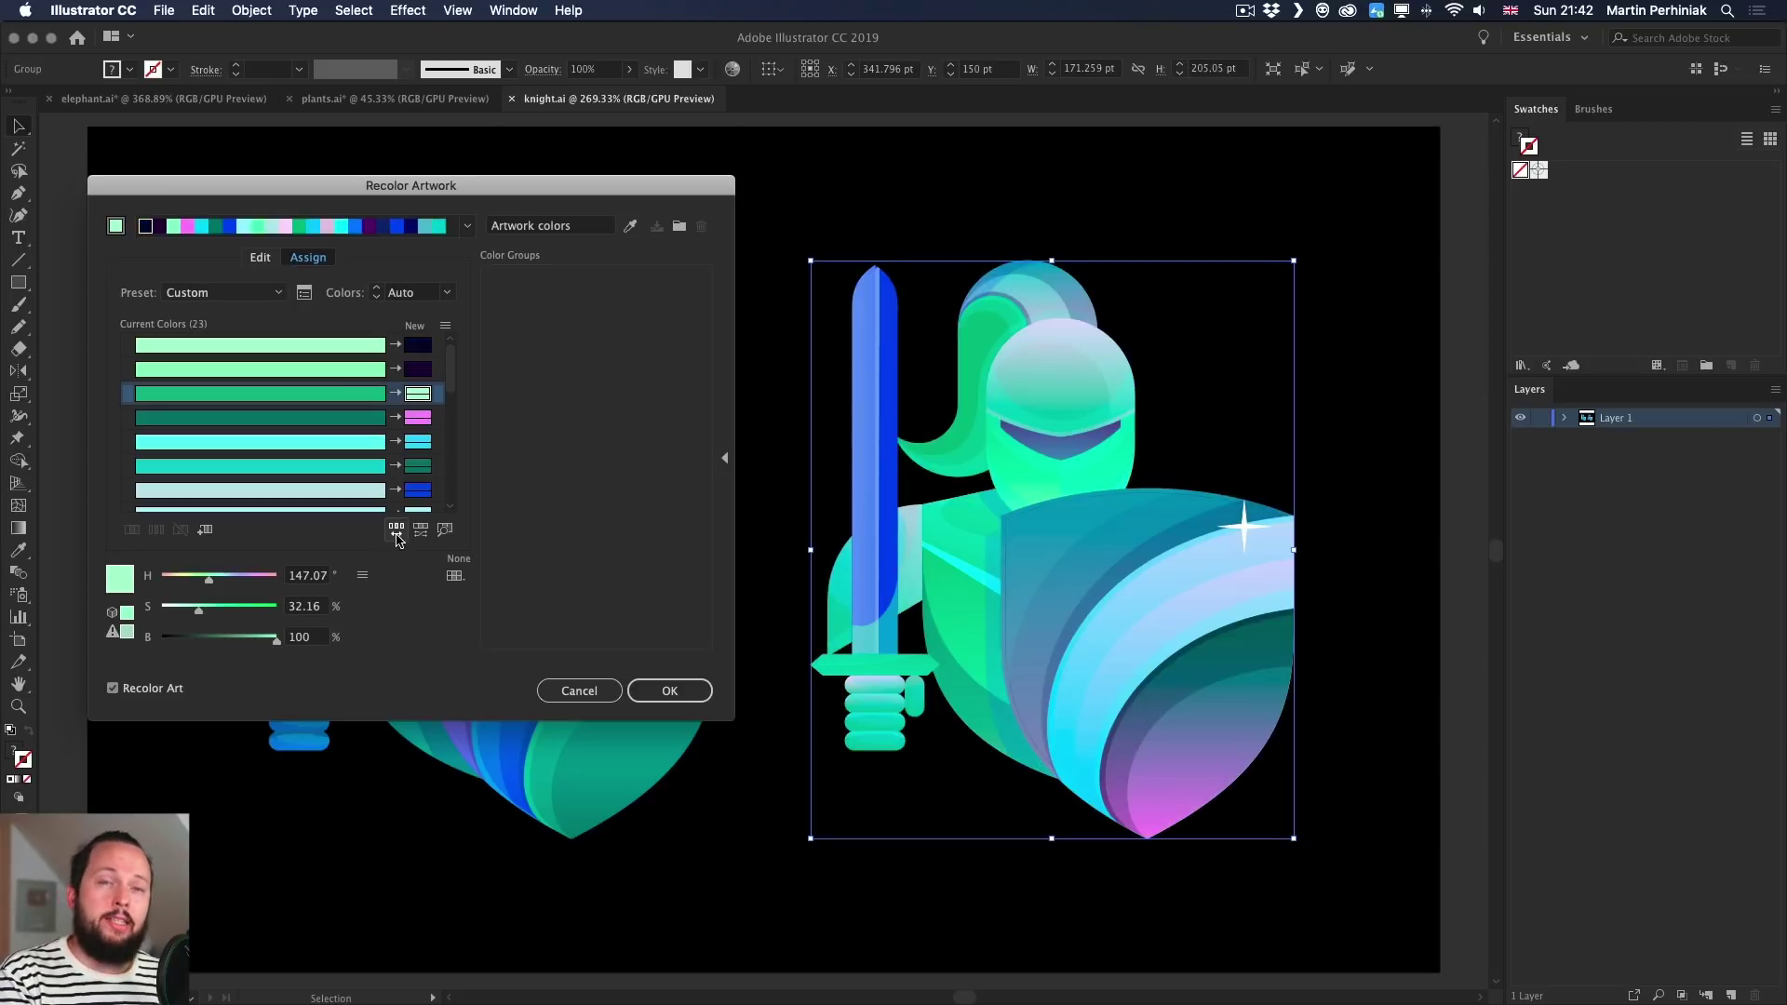
{"action": "left_click", "coordinate": [397, 531]}
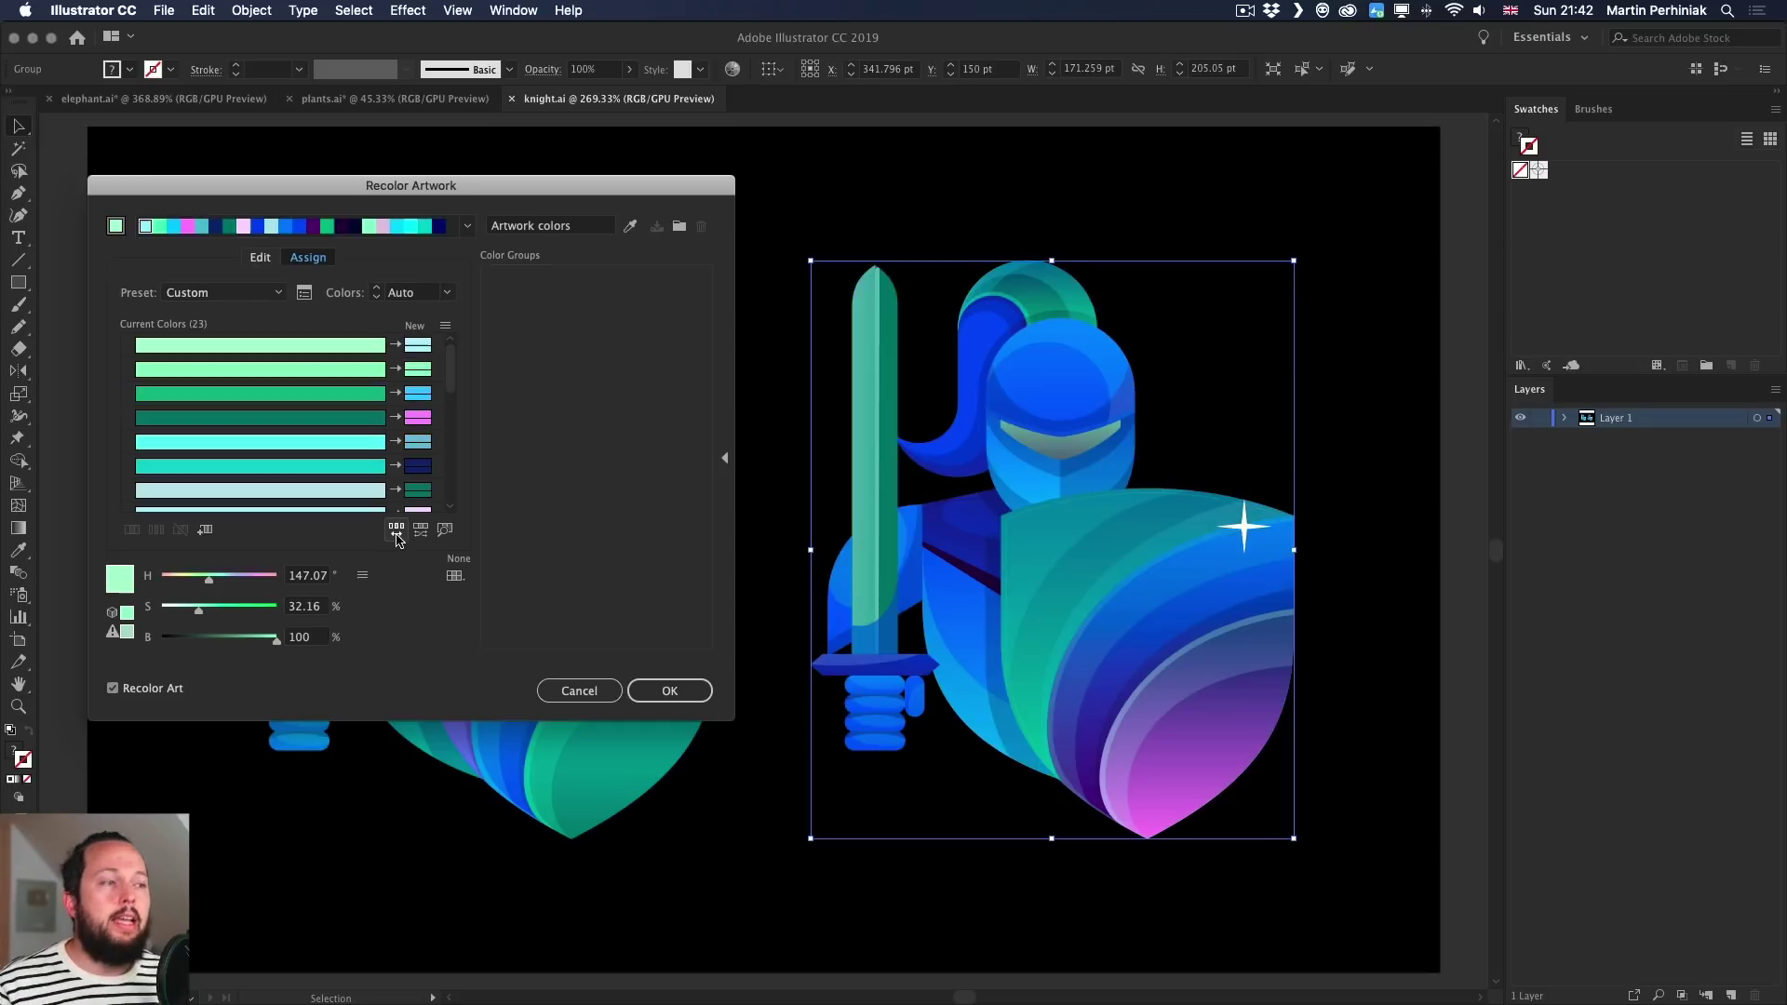
{"action": "left_click", "coordinate": [396, 531]}
{"action": "left_click", "coordinate": [397, 531]}
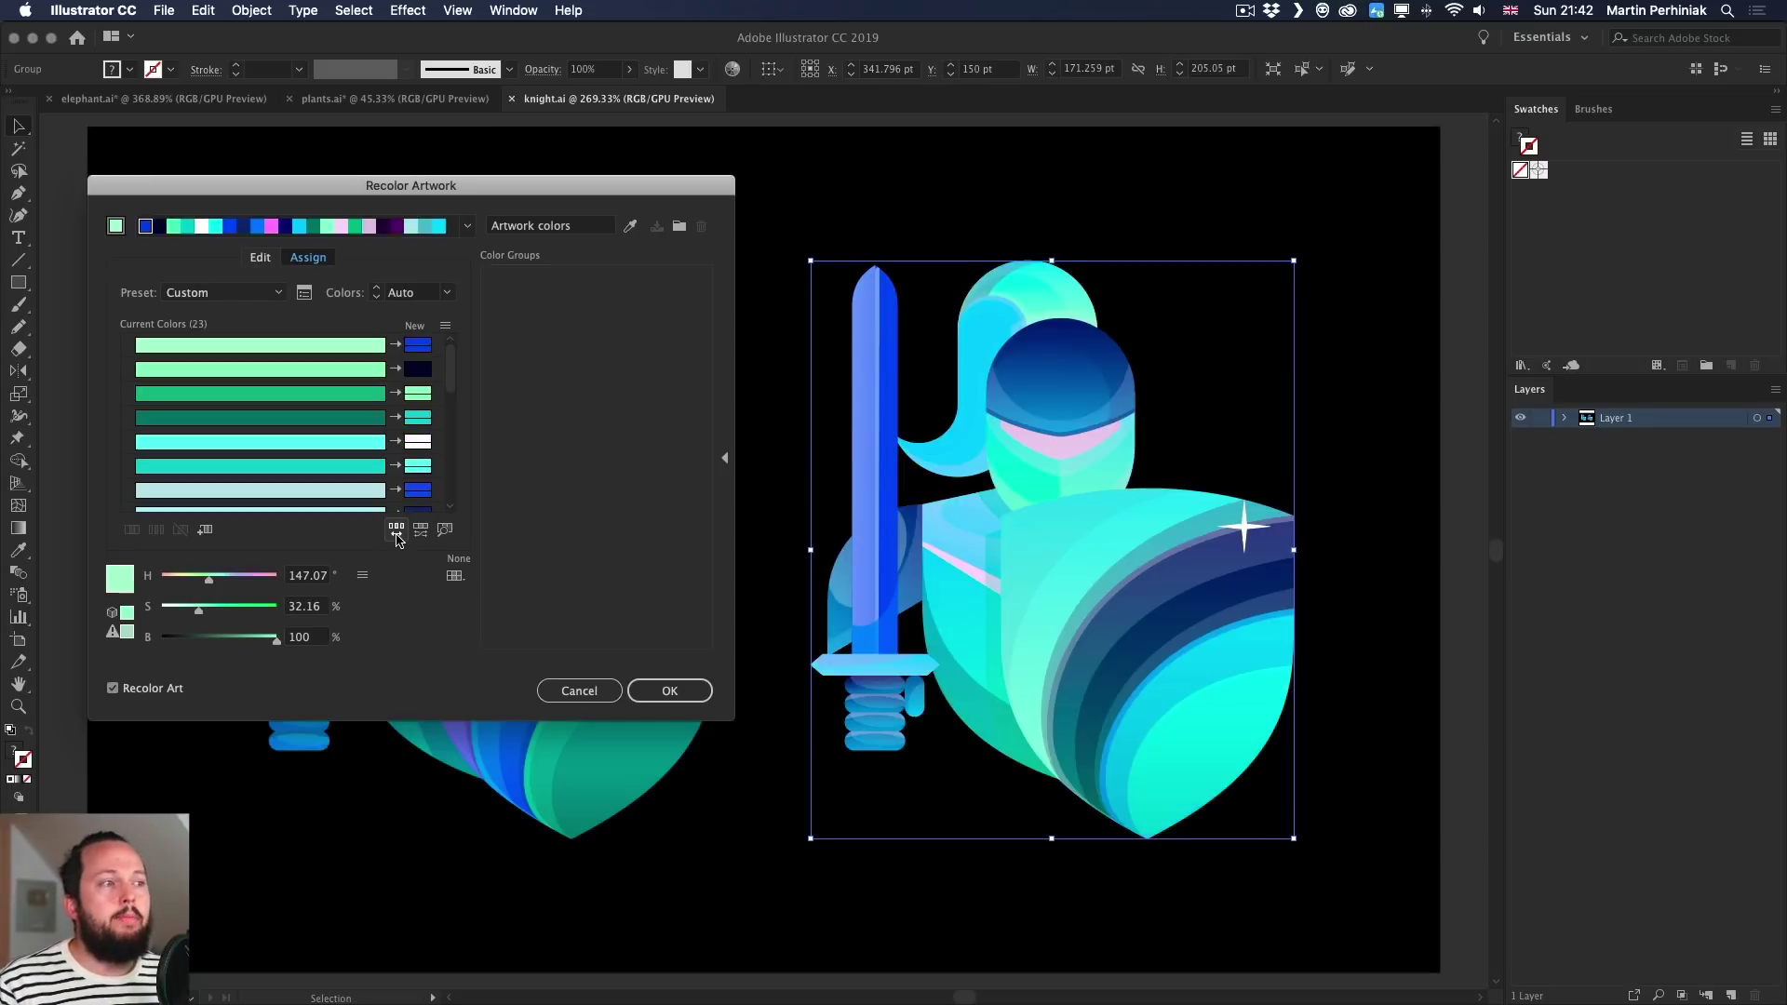
{"action": "left_click", "coordinate": [396, 531]}
{"action": "left_click", "coordinate": [397, 530]}
{"action": "left_click", "coordinate": [397, 530]}
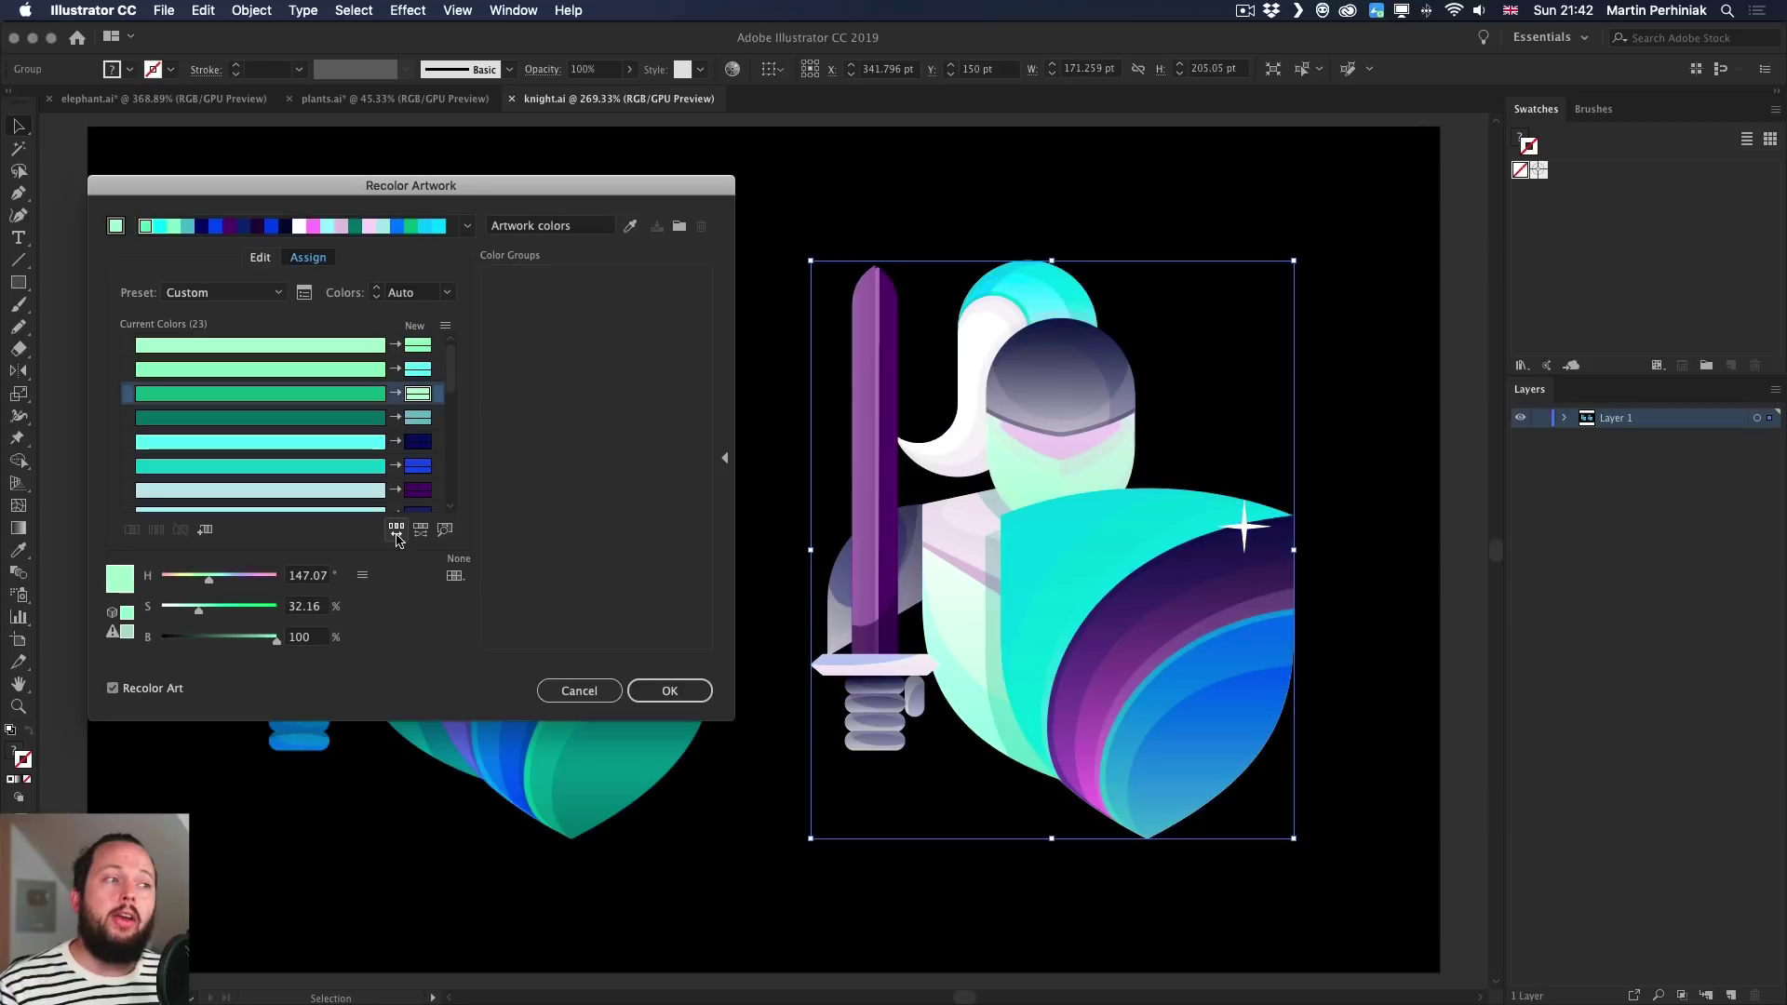
Uncover the original knight for comparison and generate more random colour orders for the copy.
{"action": "left_click_drag", "start_coordinate": [503, 186], "coordinate": [790, 580]}
{"action": "left_click", "coordinate": [682, 925]}
{"action": "left_click", "coordinate": [682, 925]}
{"action": "left_click", "coordinate": [682, 925]}
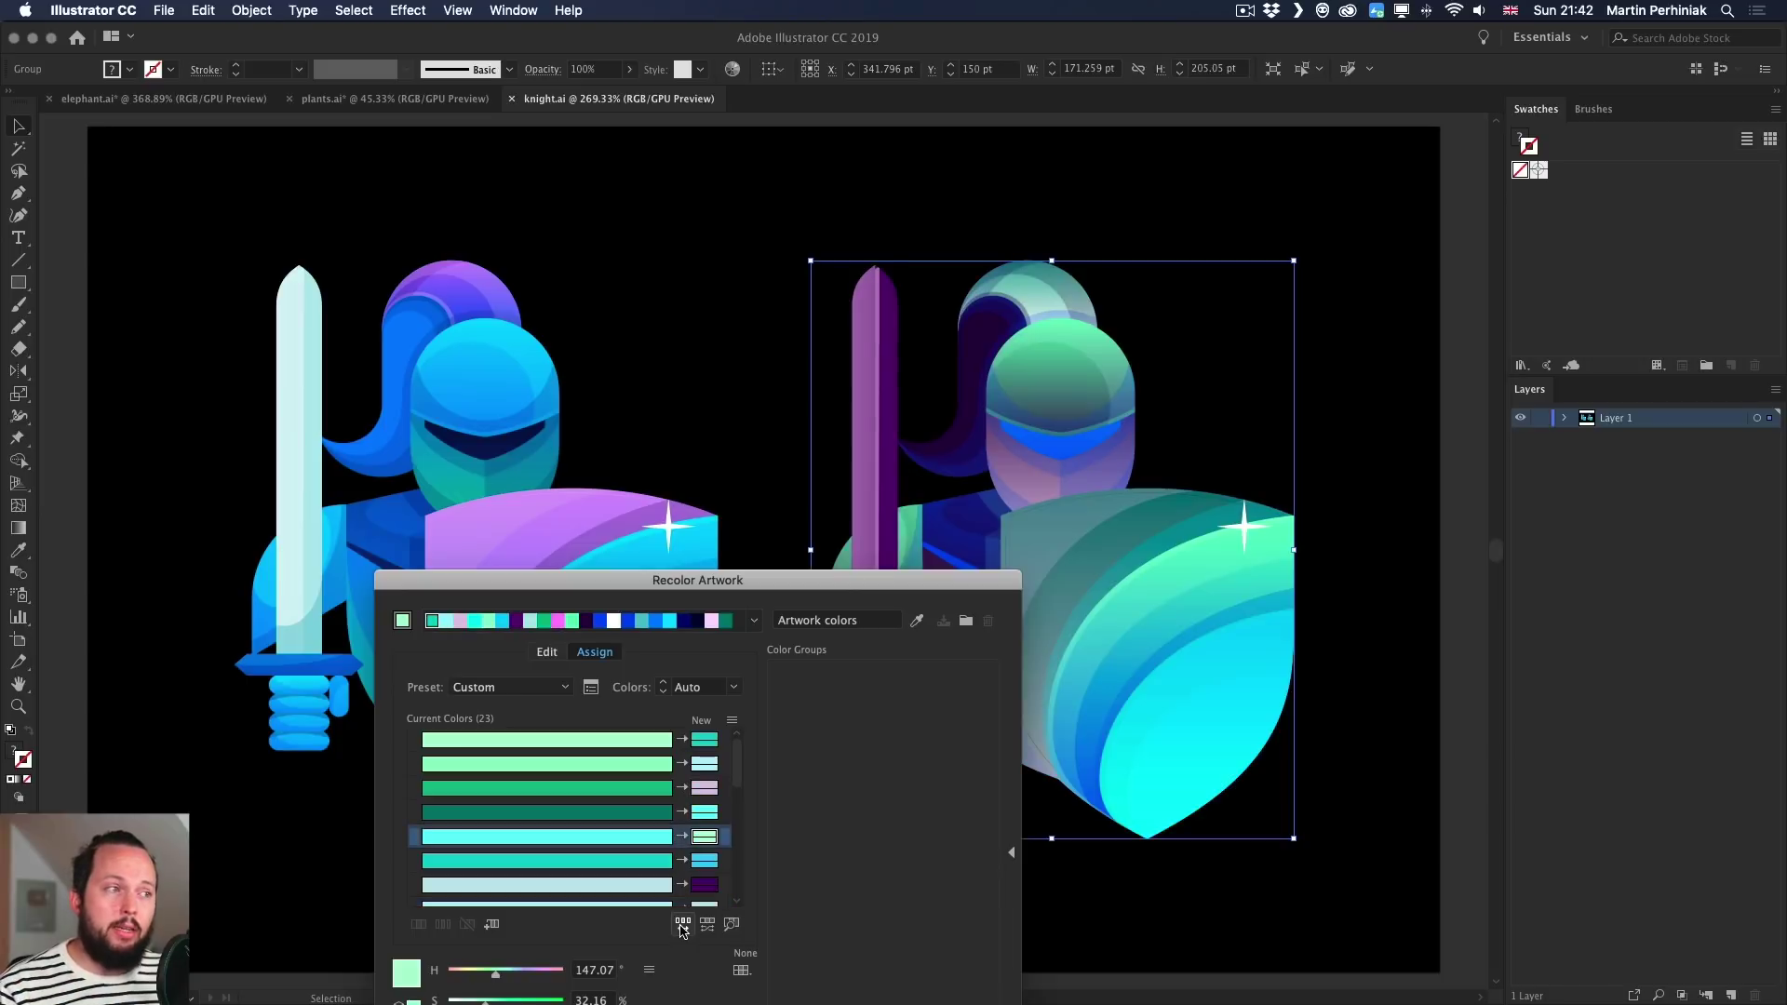
{"action": "left_click", "coordinate": [682, 925]}
{"action": "left_click", "coordinate": [682, 926]}
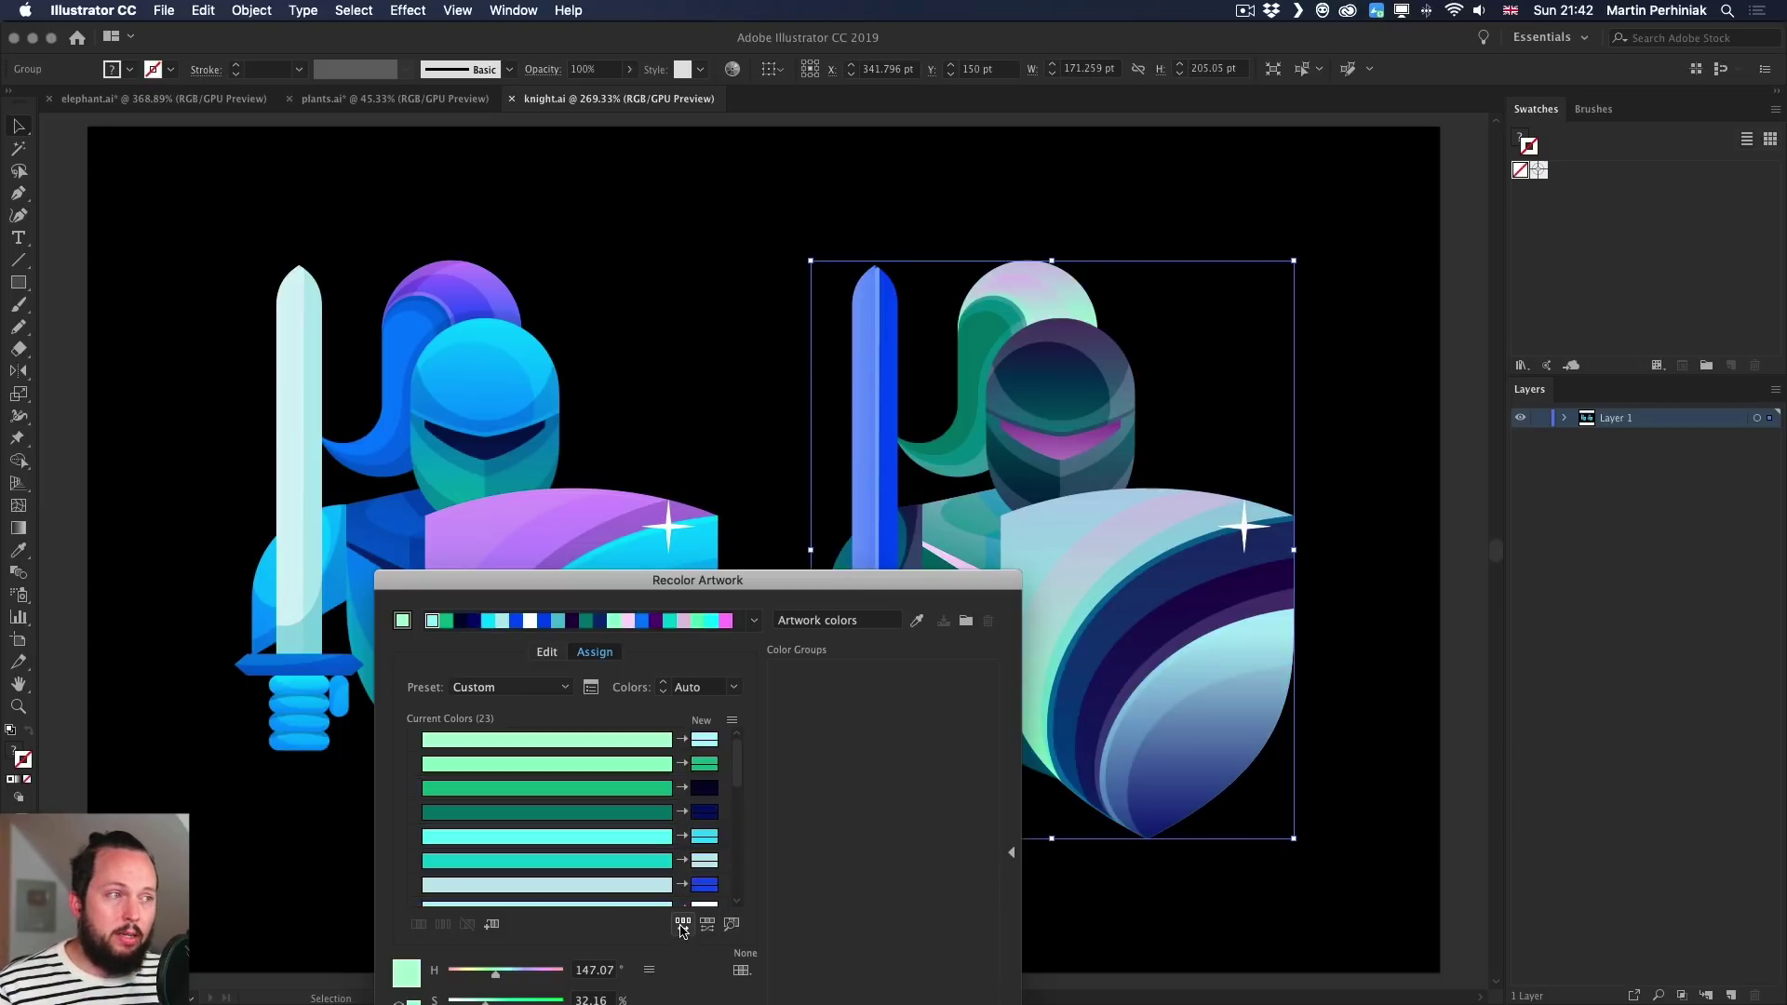
Randomly change the saturation and brightness of the right-hand knight's colours many times to generate variations.
{"action": "left_click_drag", "start_coordinate": [734, 583], "coordinate": [466, 407]}
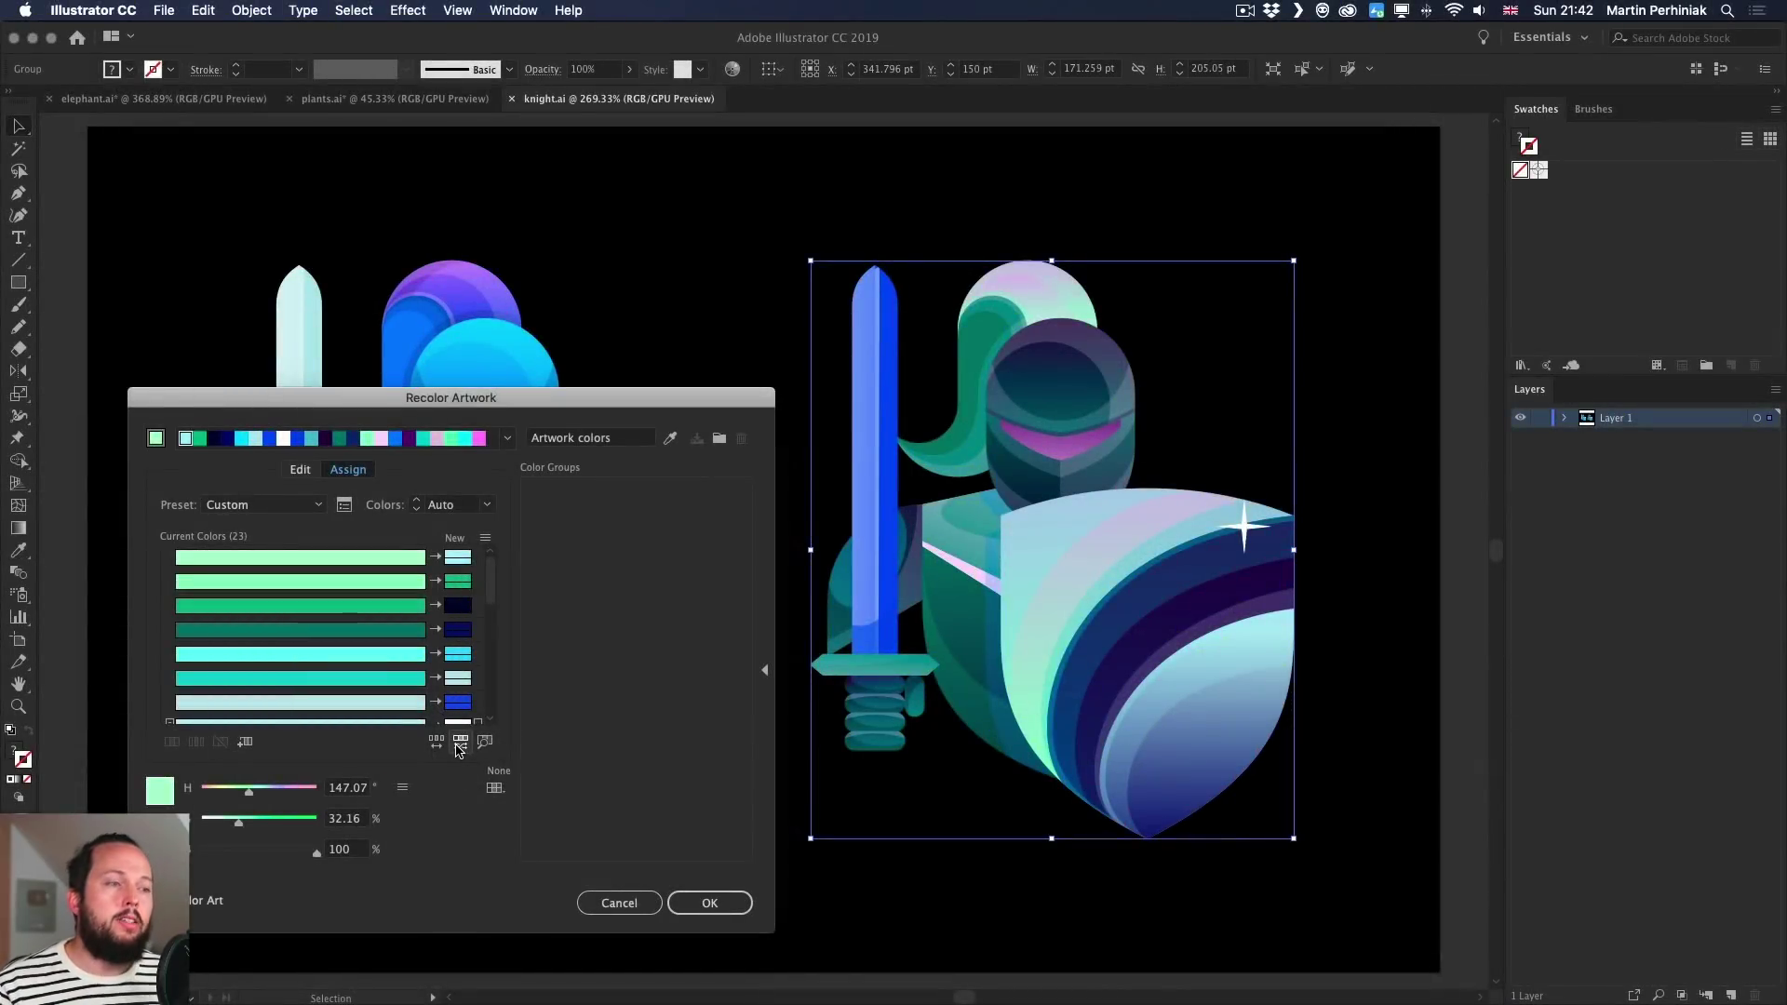
{"action": "left_click", "coordinate": [459, 745]}
{"action": "left_click", "coordinate": [459, 745]}
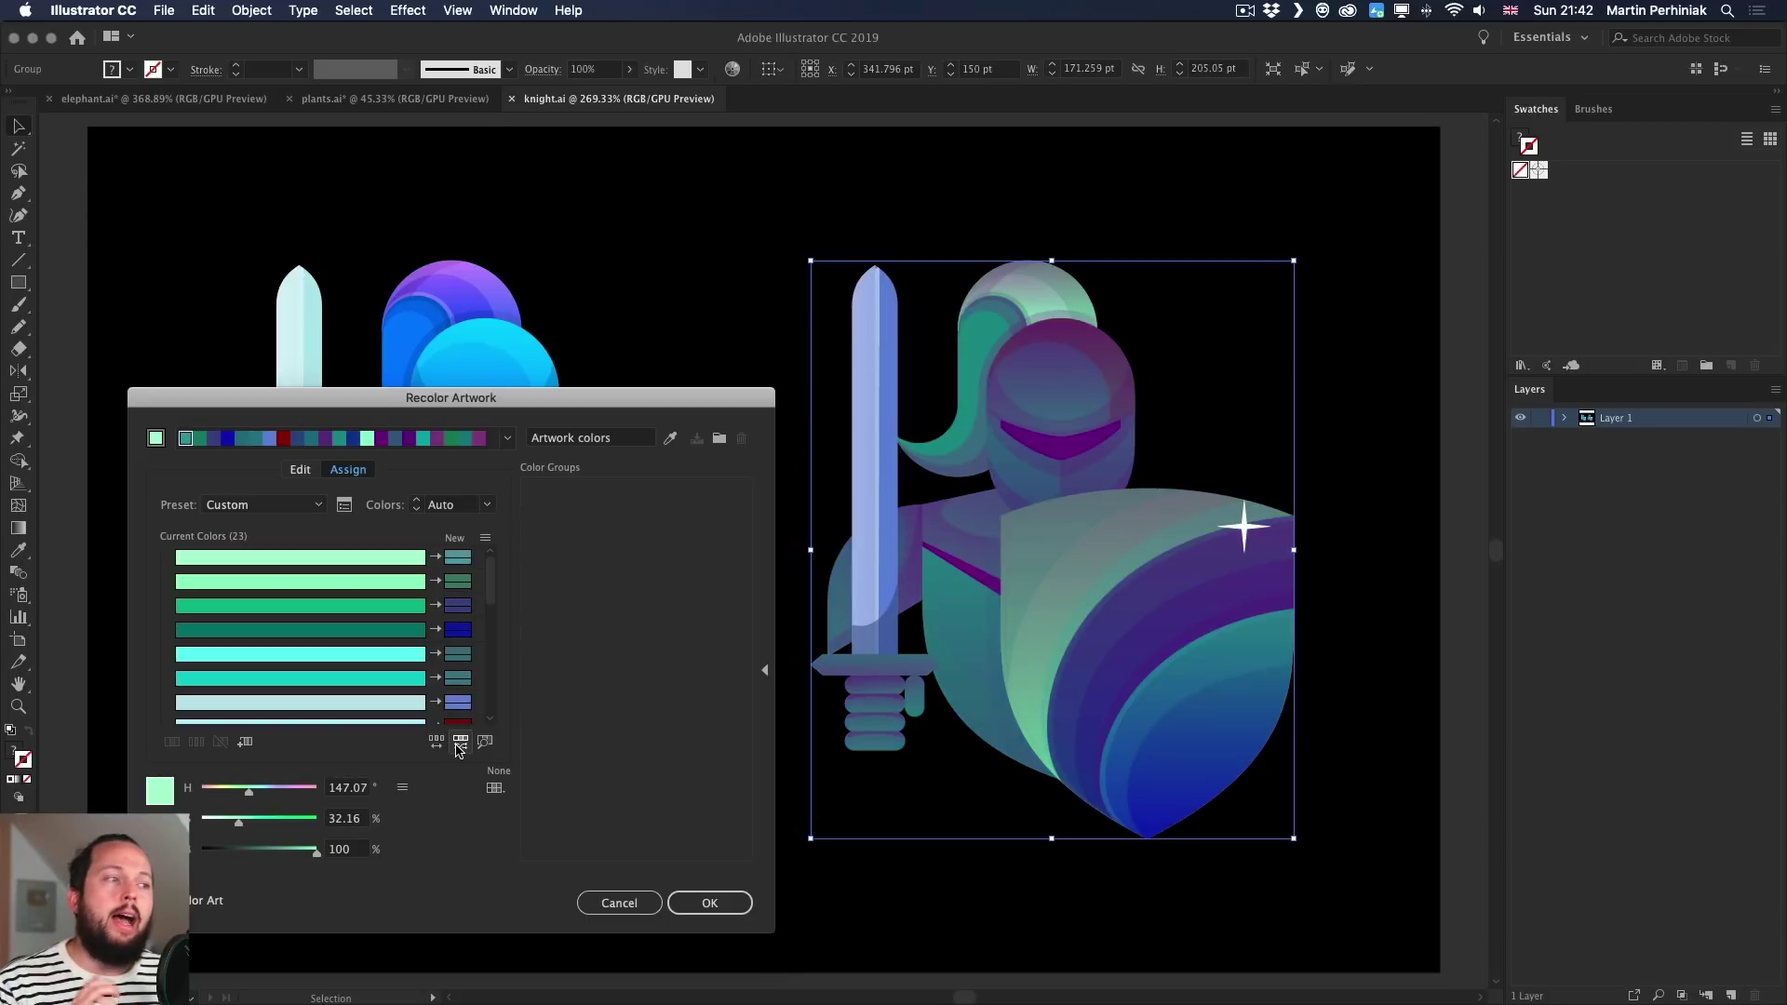
{"action": "left_click", "coordinate": [459, 745]}
{"action": "left_click", "coordinate": [459, 744]}
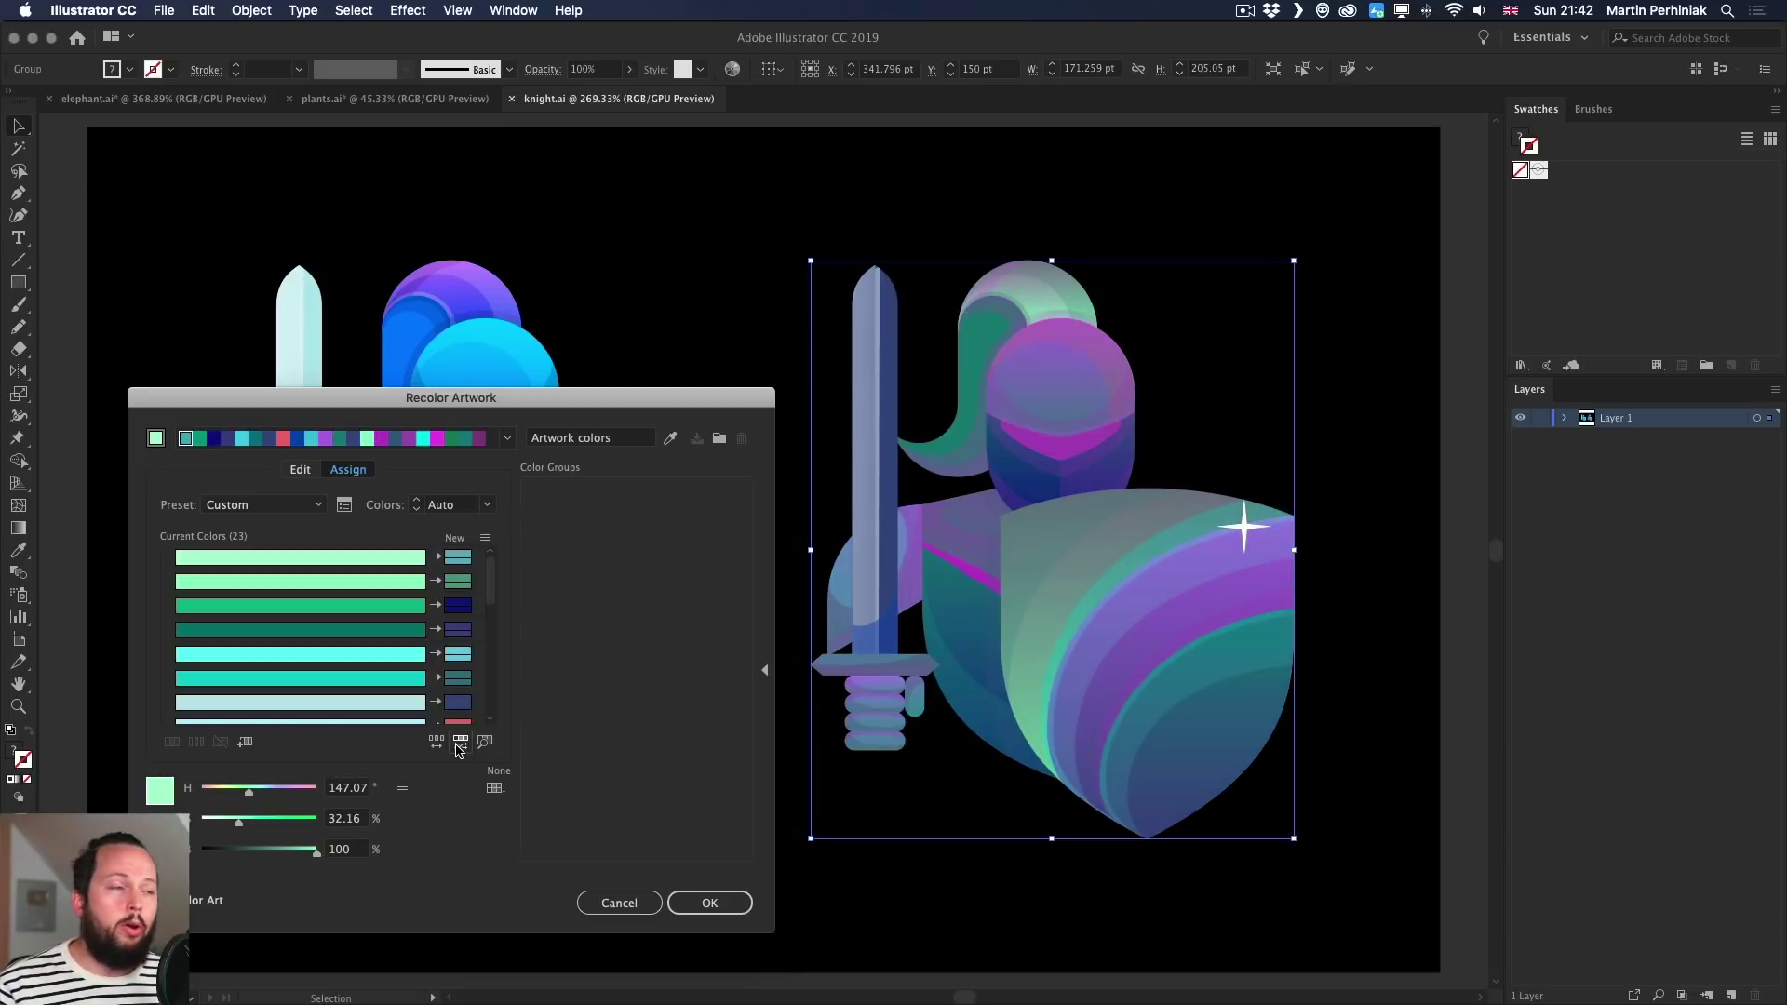
{"action": "left_click", "coordinate": [459, 744]}
{"action": "left_click", "coordinate": [459, 745]}
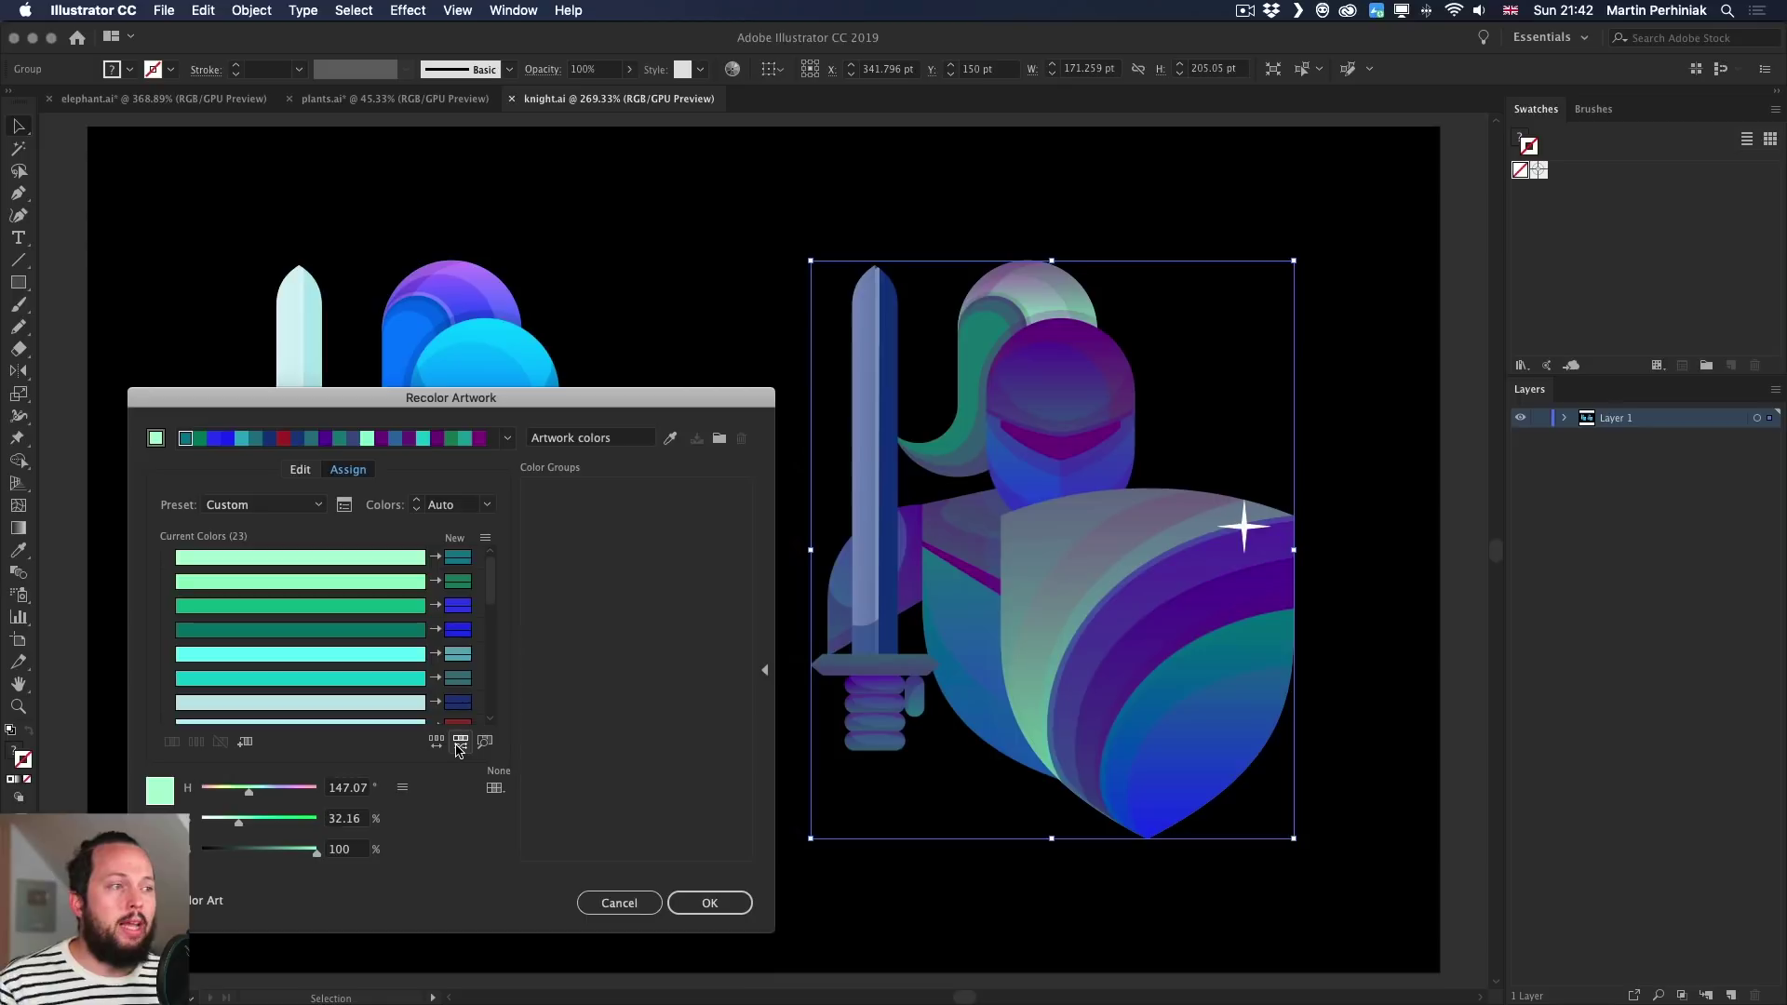
{"action": "left_click", "coordinate": [459, 744]}
{"action": "left_click", "coordinate": [459, 745]}
{"action": "left_click", "coordinate": [459, 744]}
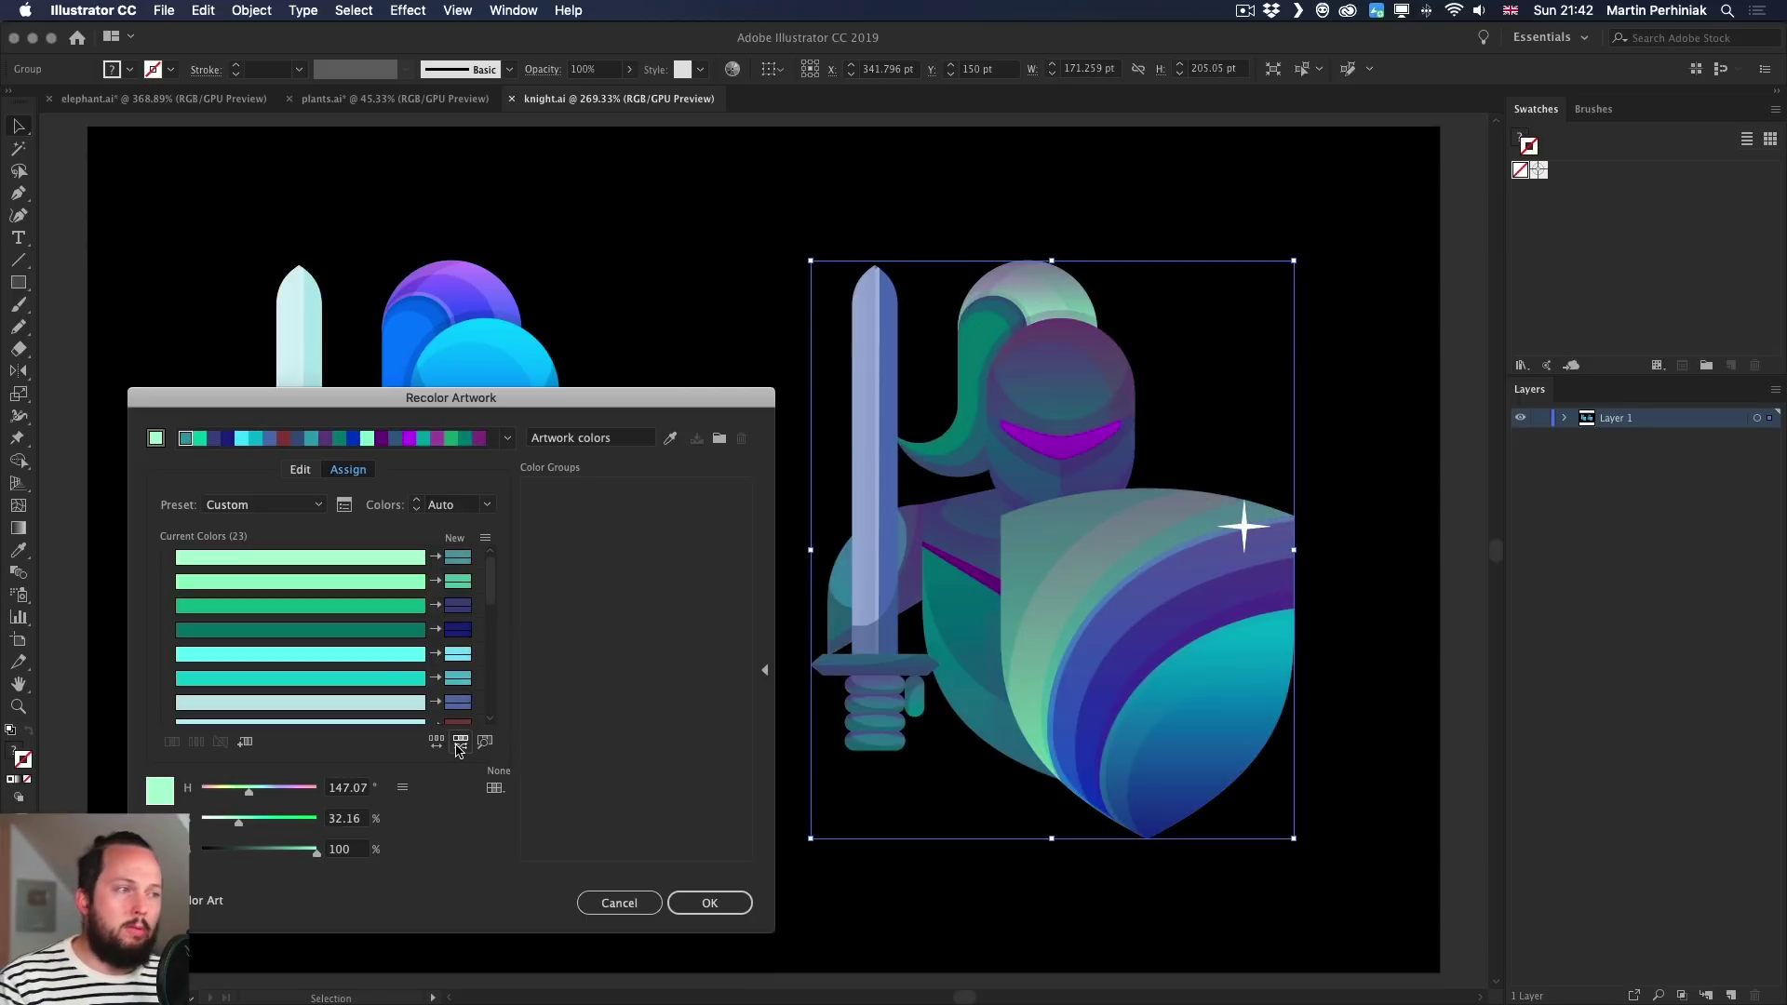
{"action": "left_click", "coordinate": [459, 745]}
{"action": "left_click", "coordinate": [459, 745]}
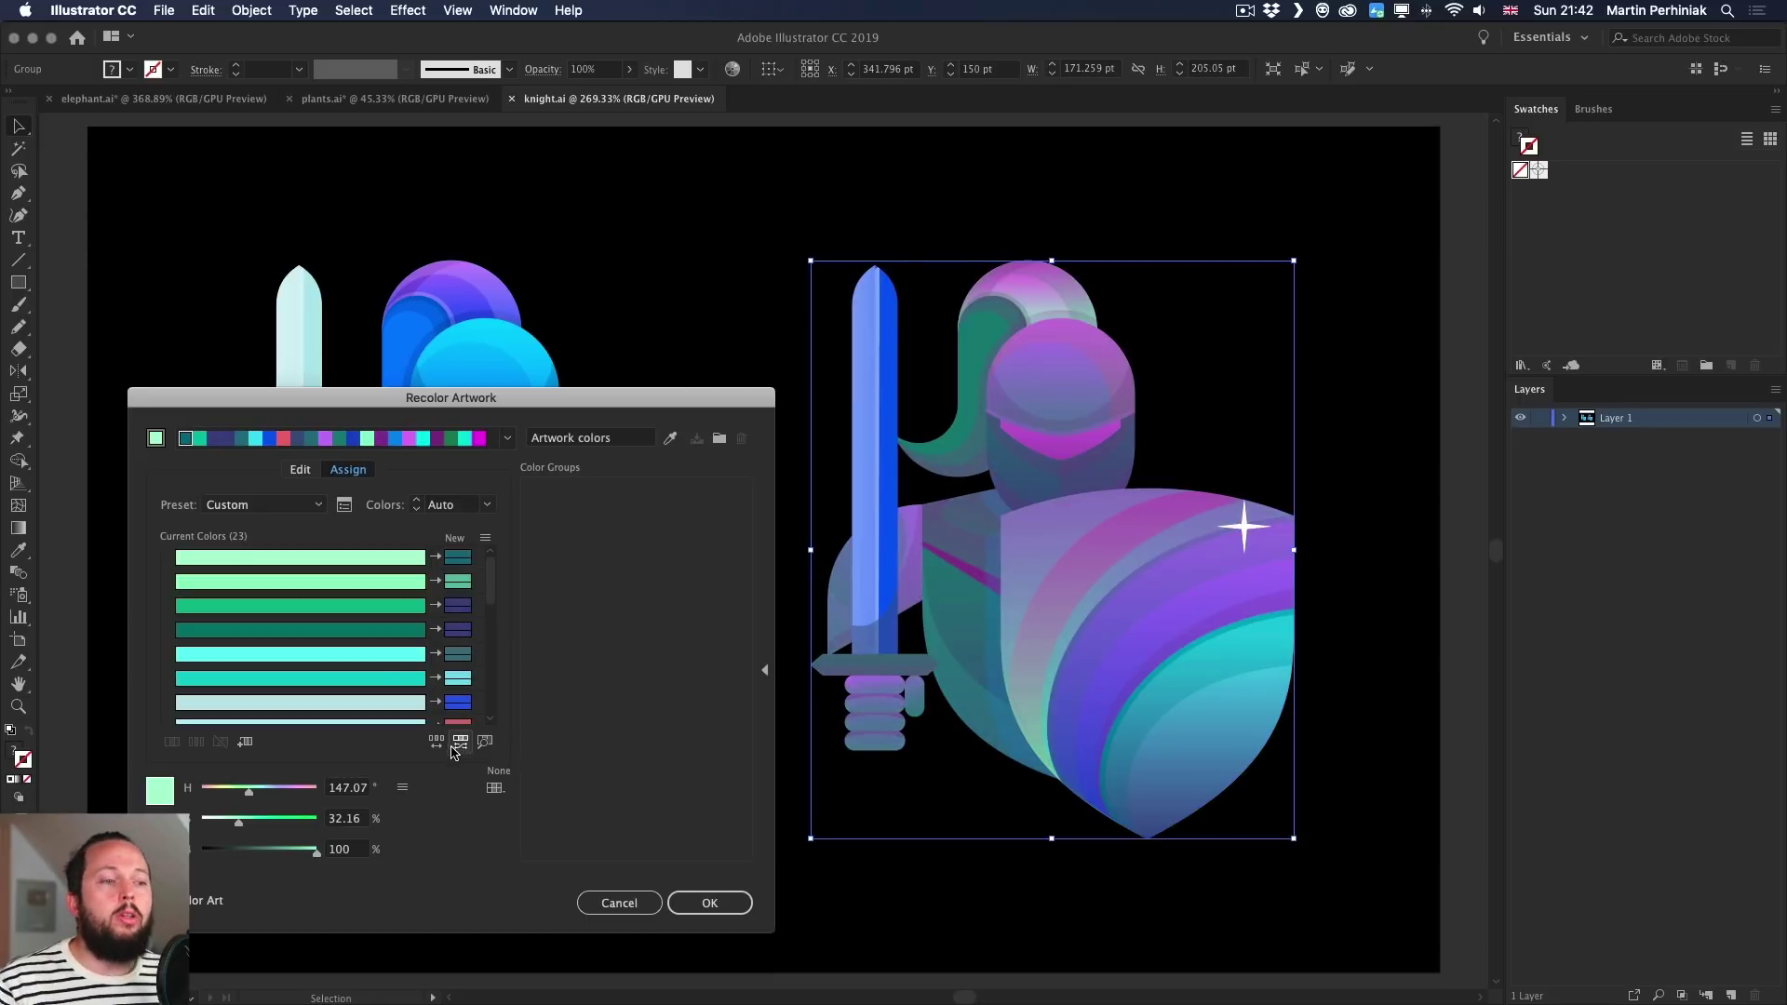
Randomly change the colour order of the right-hand knight once and uncover the original knight for comparison.
{"action": "left_click", "coordinate": [437, 743]}
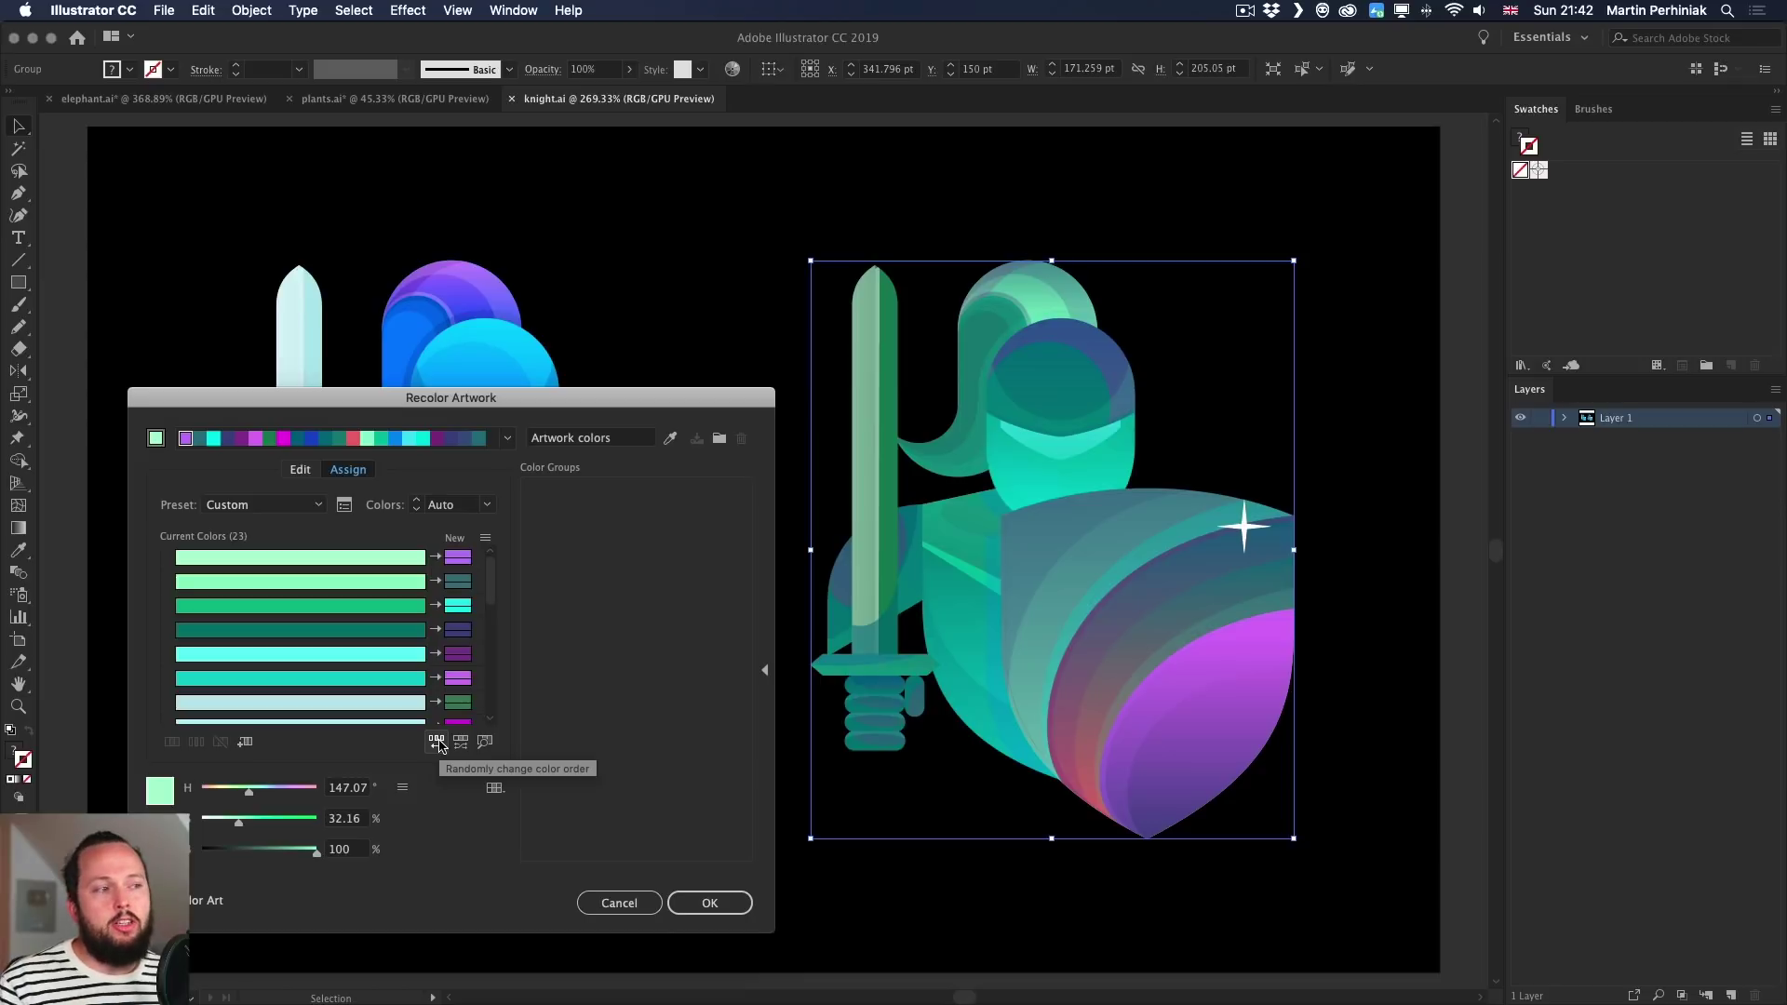
{"action": "left_click_drag", "start_coordinate": [597, 411], "coordinate": [1039, 888]}
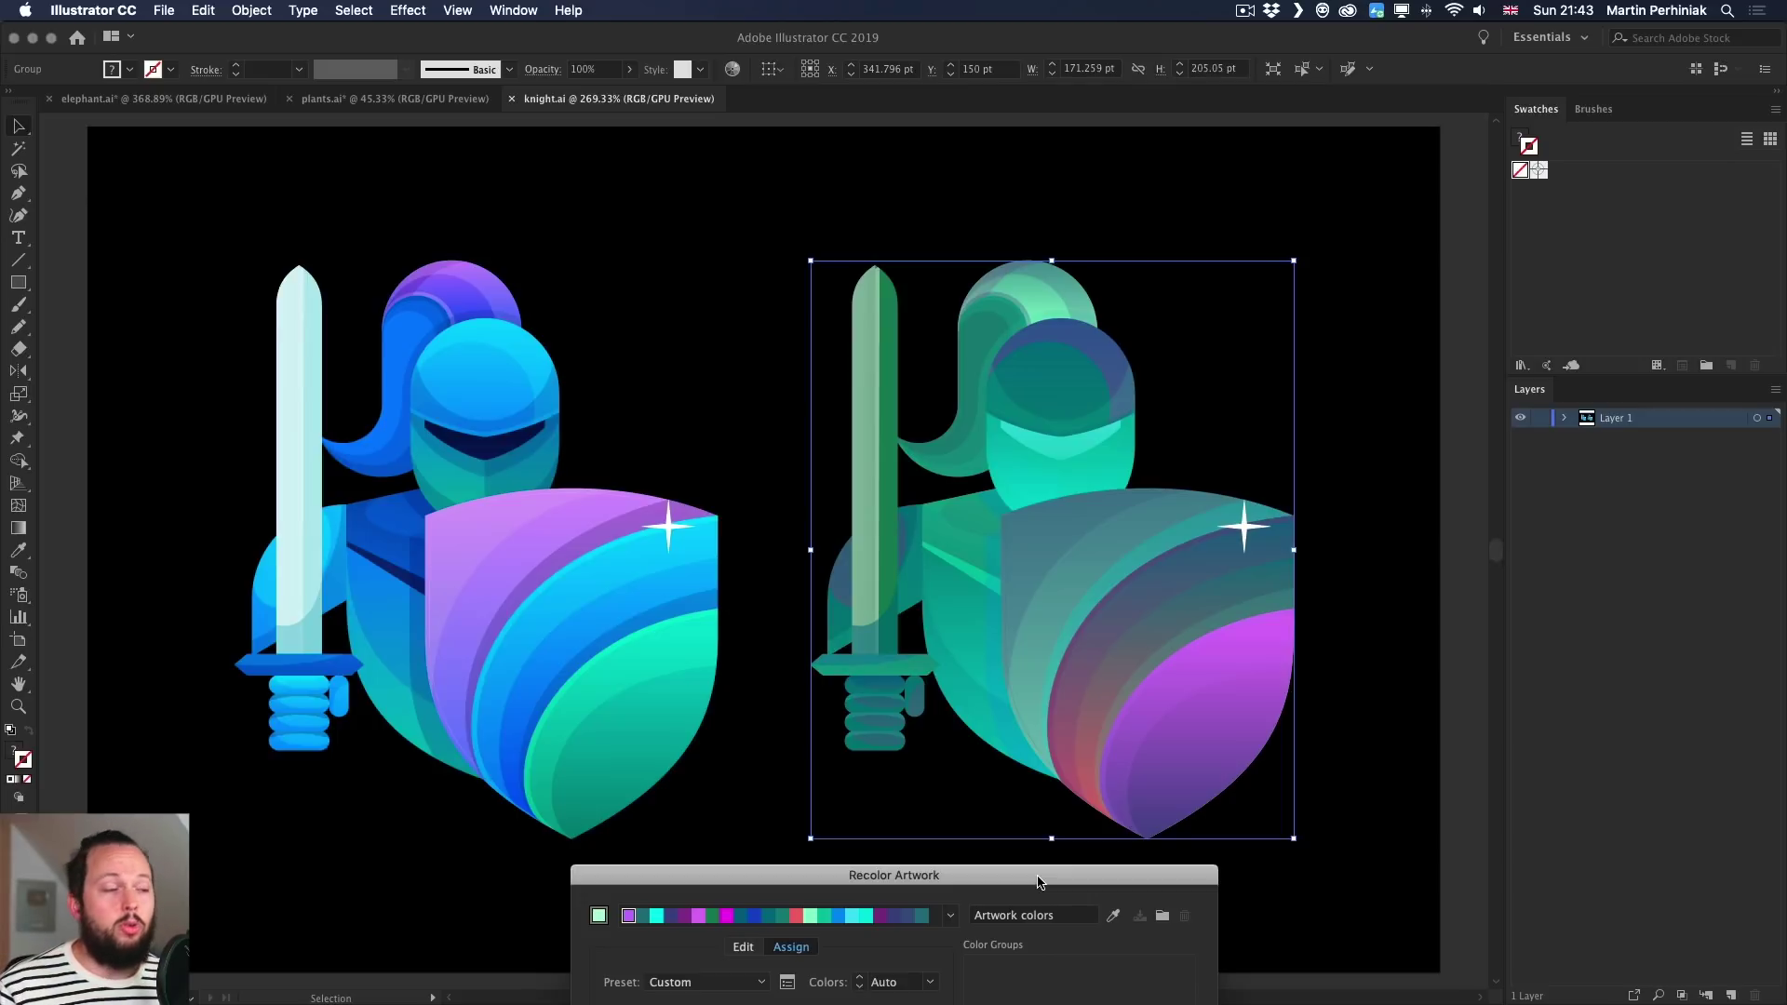
{"action": "left_click_drag", "start_coordinate": [961, 883], "coordinate": [814, 484]}
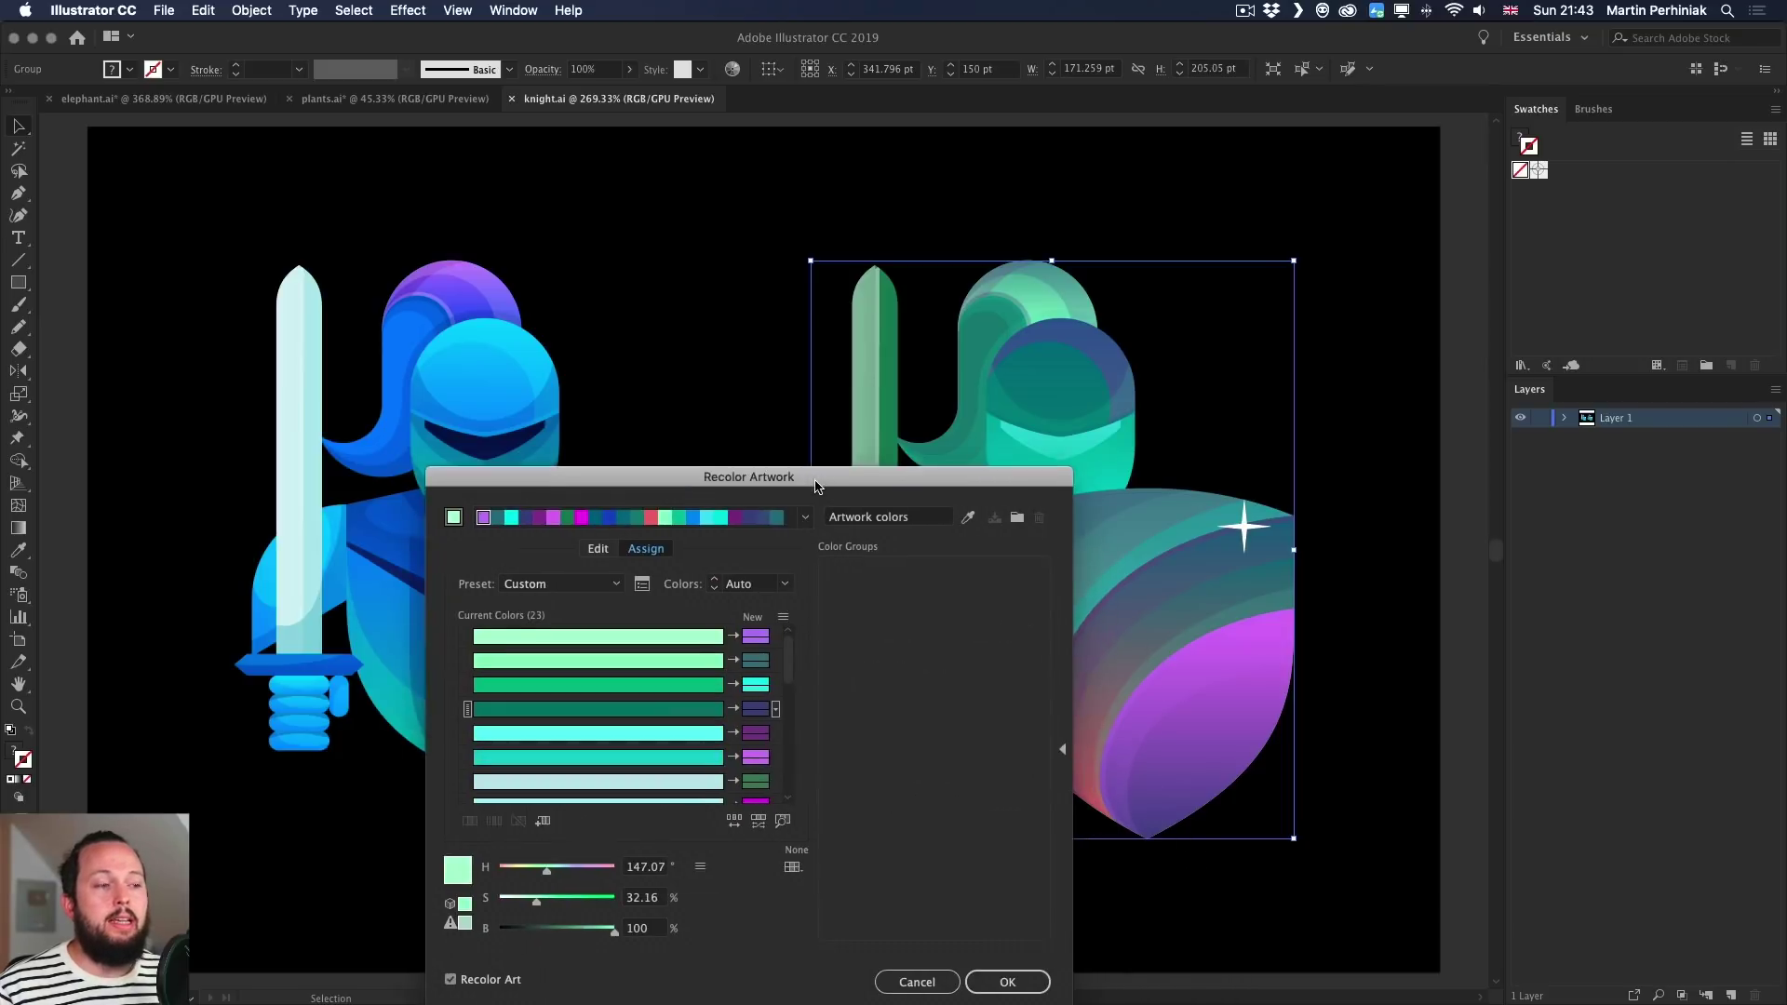
Show the artwork colours on the colour wheel and reload the original colours from the selected knight.
{"action": "left_click", "coordinate": [597, 549]}
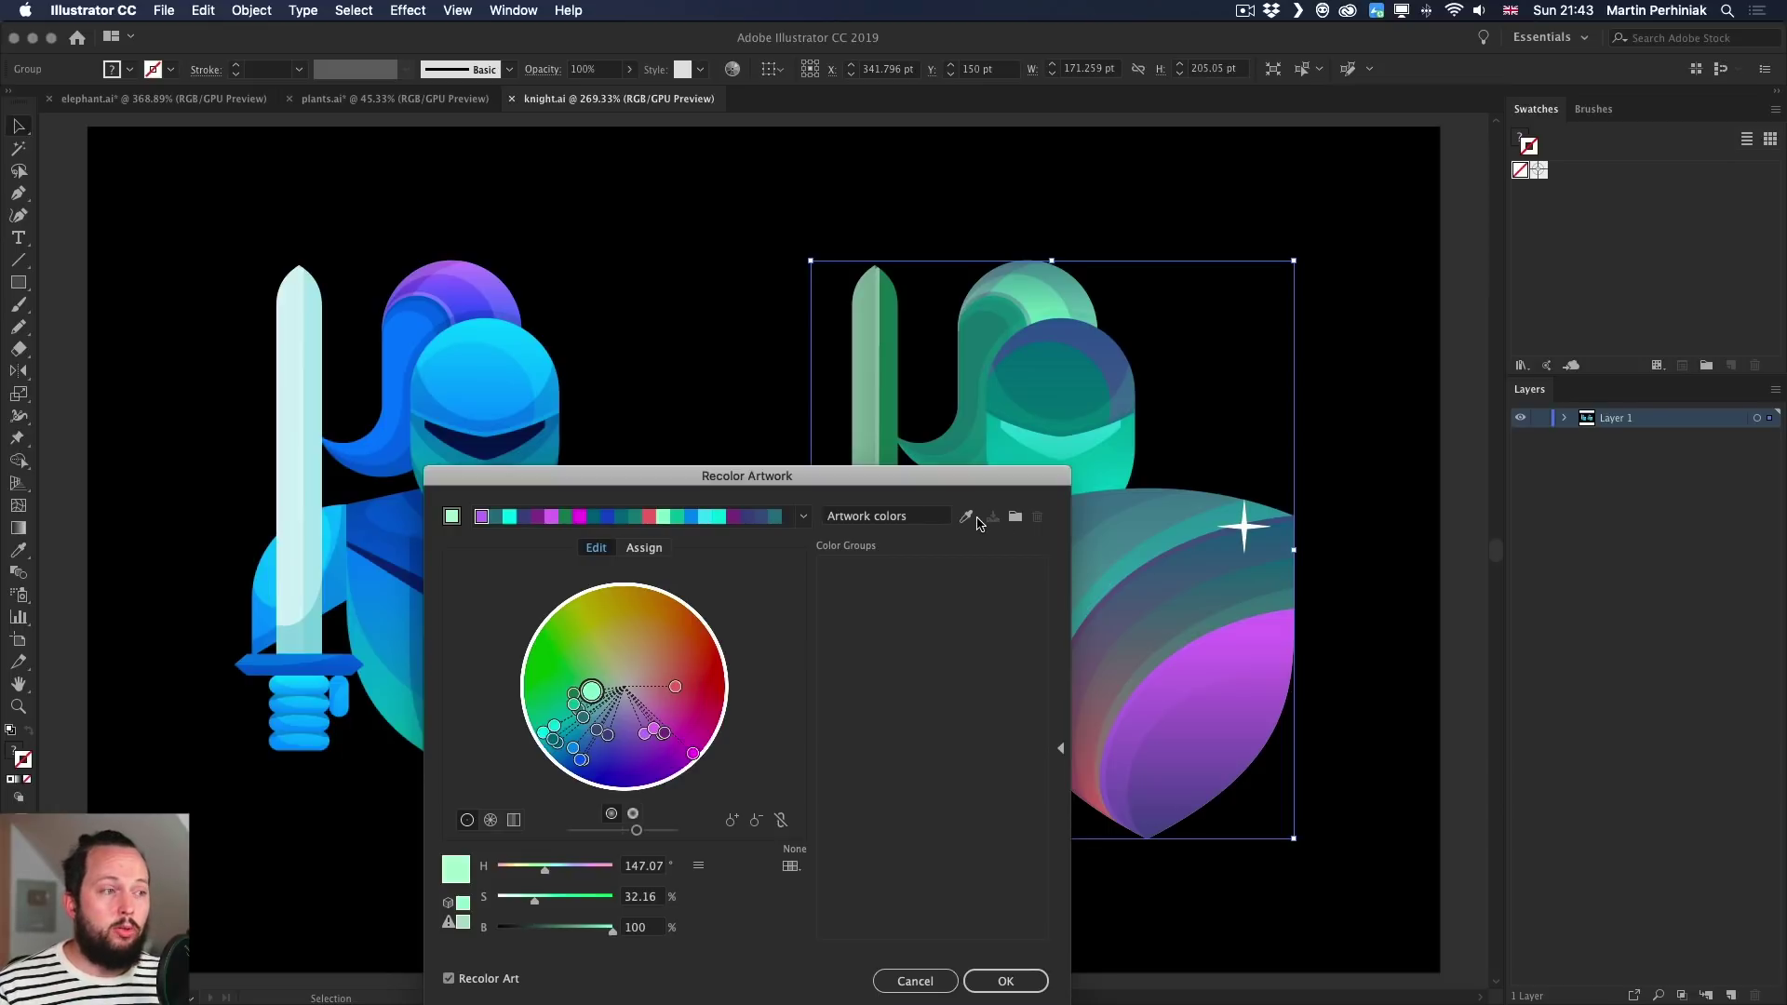
{"action": "left_click", "coordinate": [967, 518]}
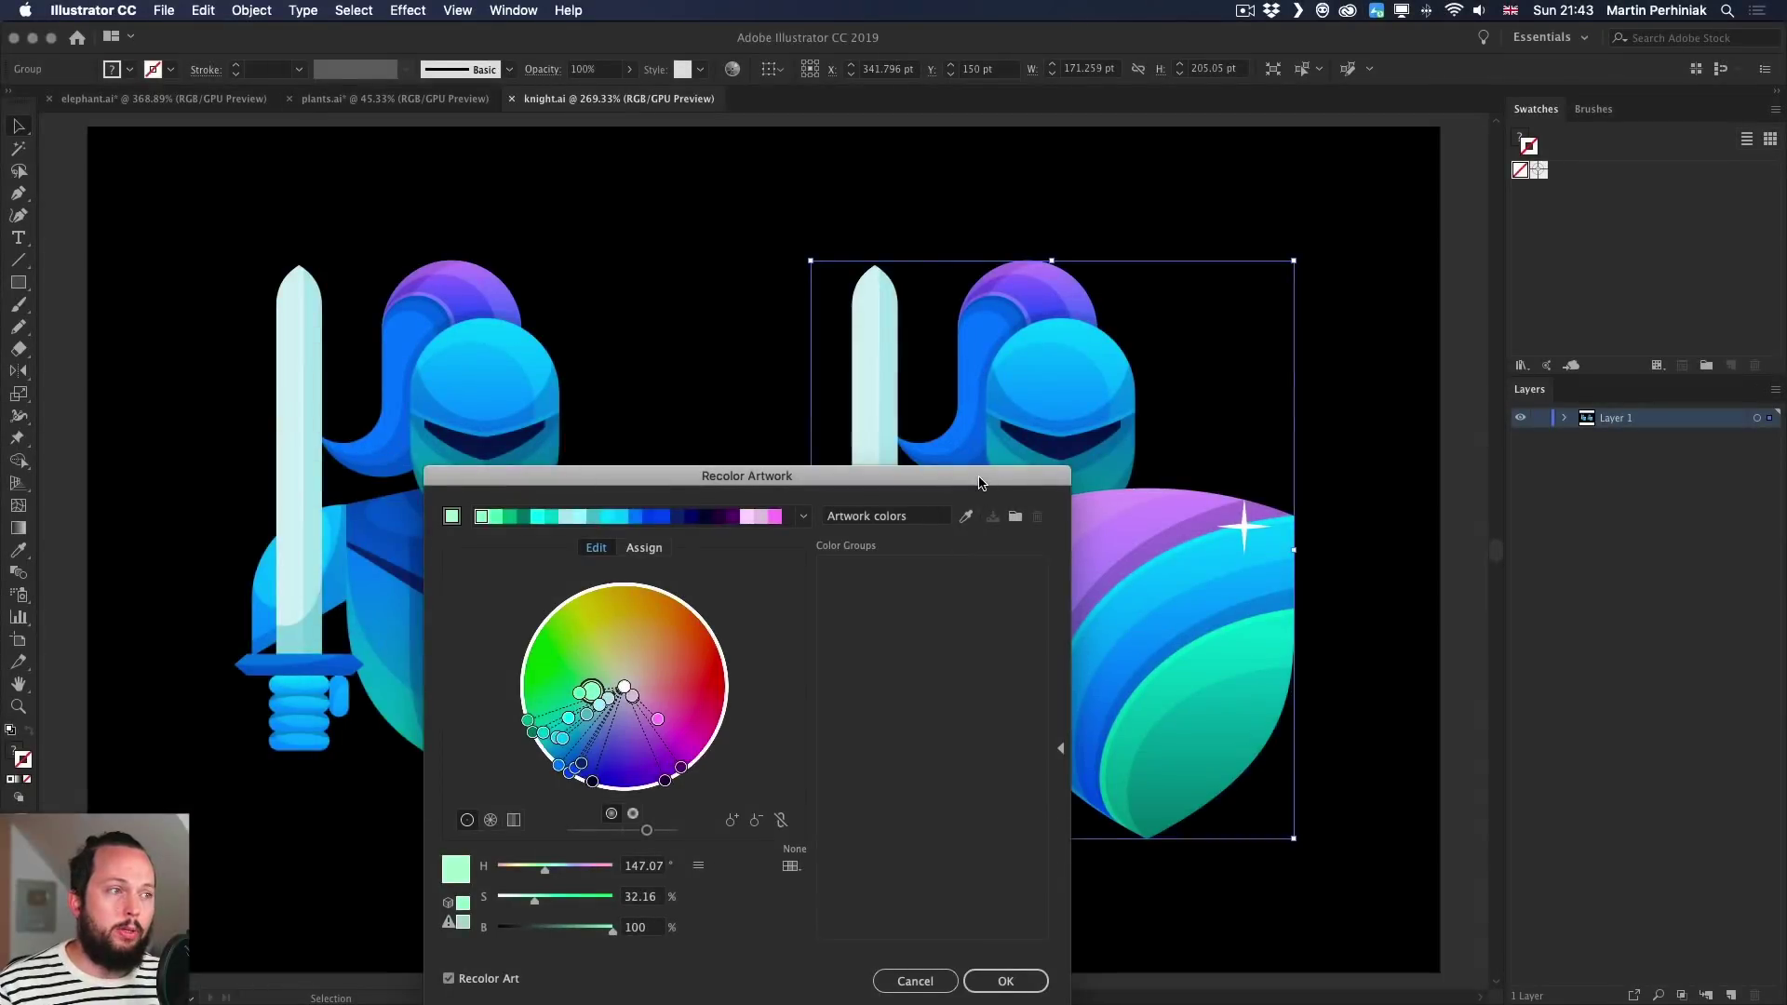
{"action": "left_click_drag", "start_coordinate": [978, 483], "coordinate": [686, 294]}
Shift the knight's pink colour on the wheel to a fully saturated red-orange with a hue of about 17°.
{"action": "left_click", "coordinate": [390, 582]}
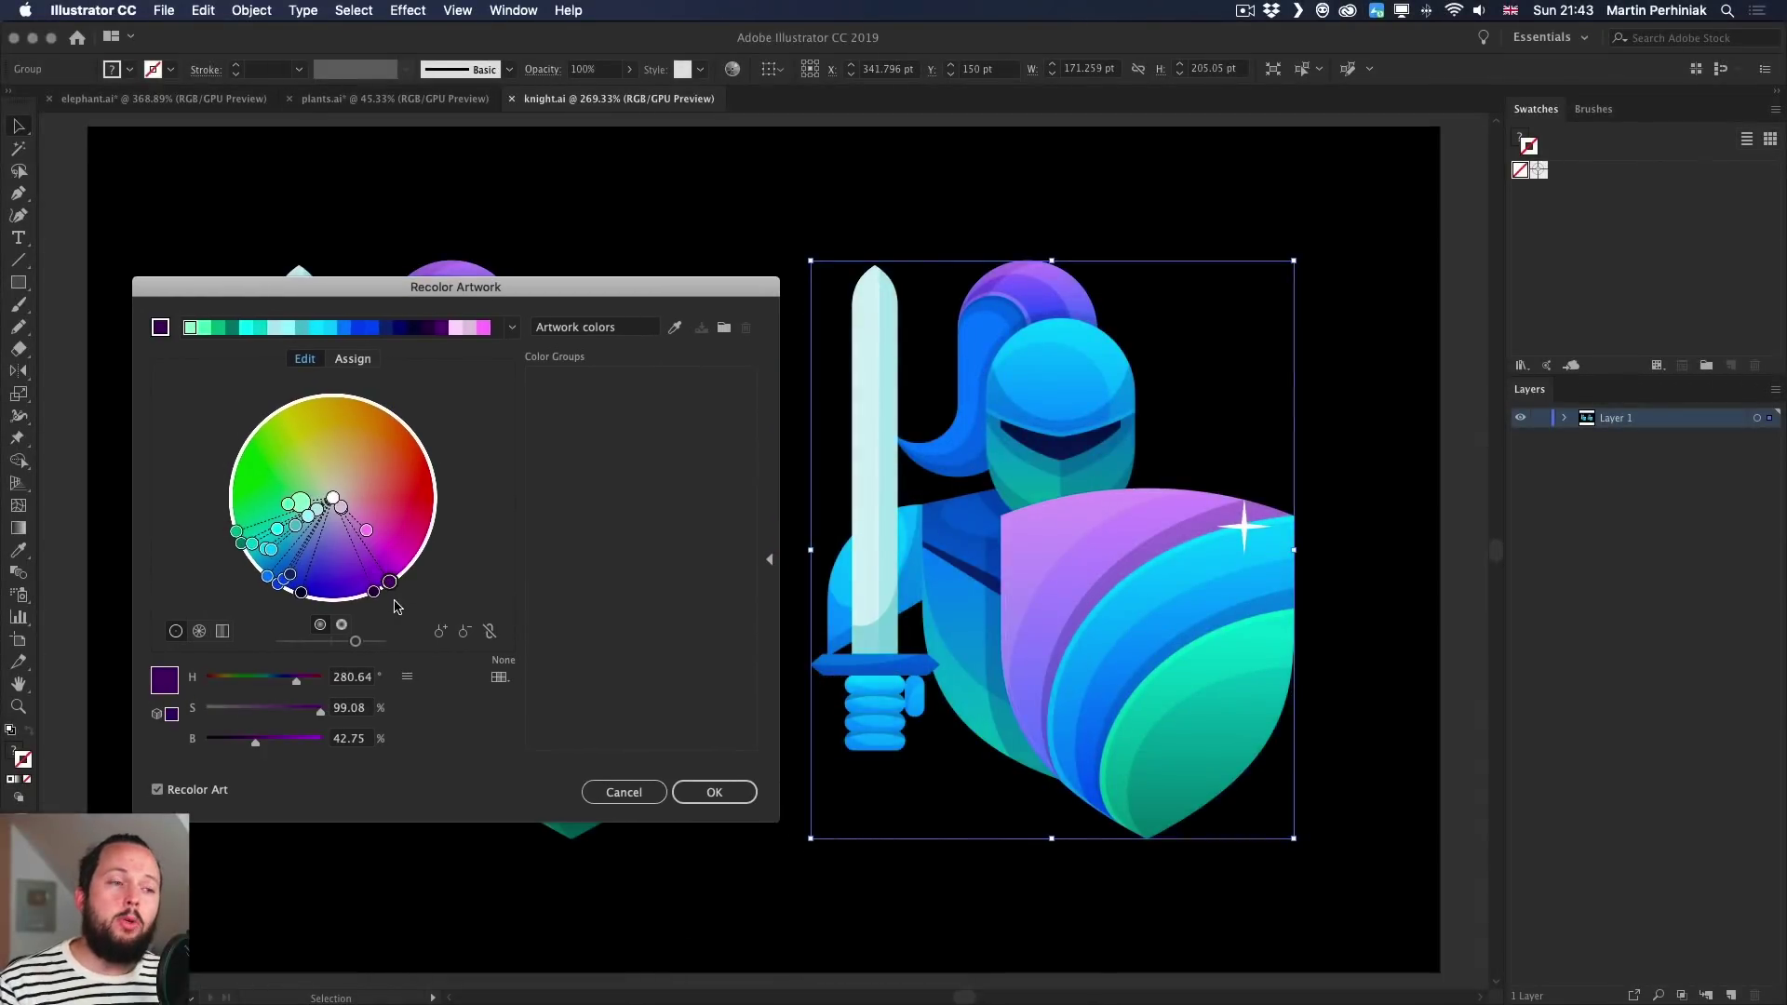
{"action": "mouse_move", "coordinate": [365, 529]}
{"action": "left_mouse_down"}
{"action": "mouse_move", "coordinate": [382, 491]}
{"action": "mouse_move", "coordinate": [363, 447]}
{"action": "mouse_move", "coordinate": [307, 427]}
{"action": "mouse_move", "coordinate": [395, 441]}
{"action": "mouse_move", "coordinate": [410, 478]}
{"action": "left_mouse_up"}
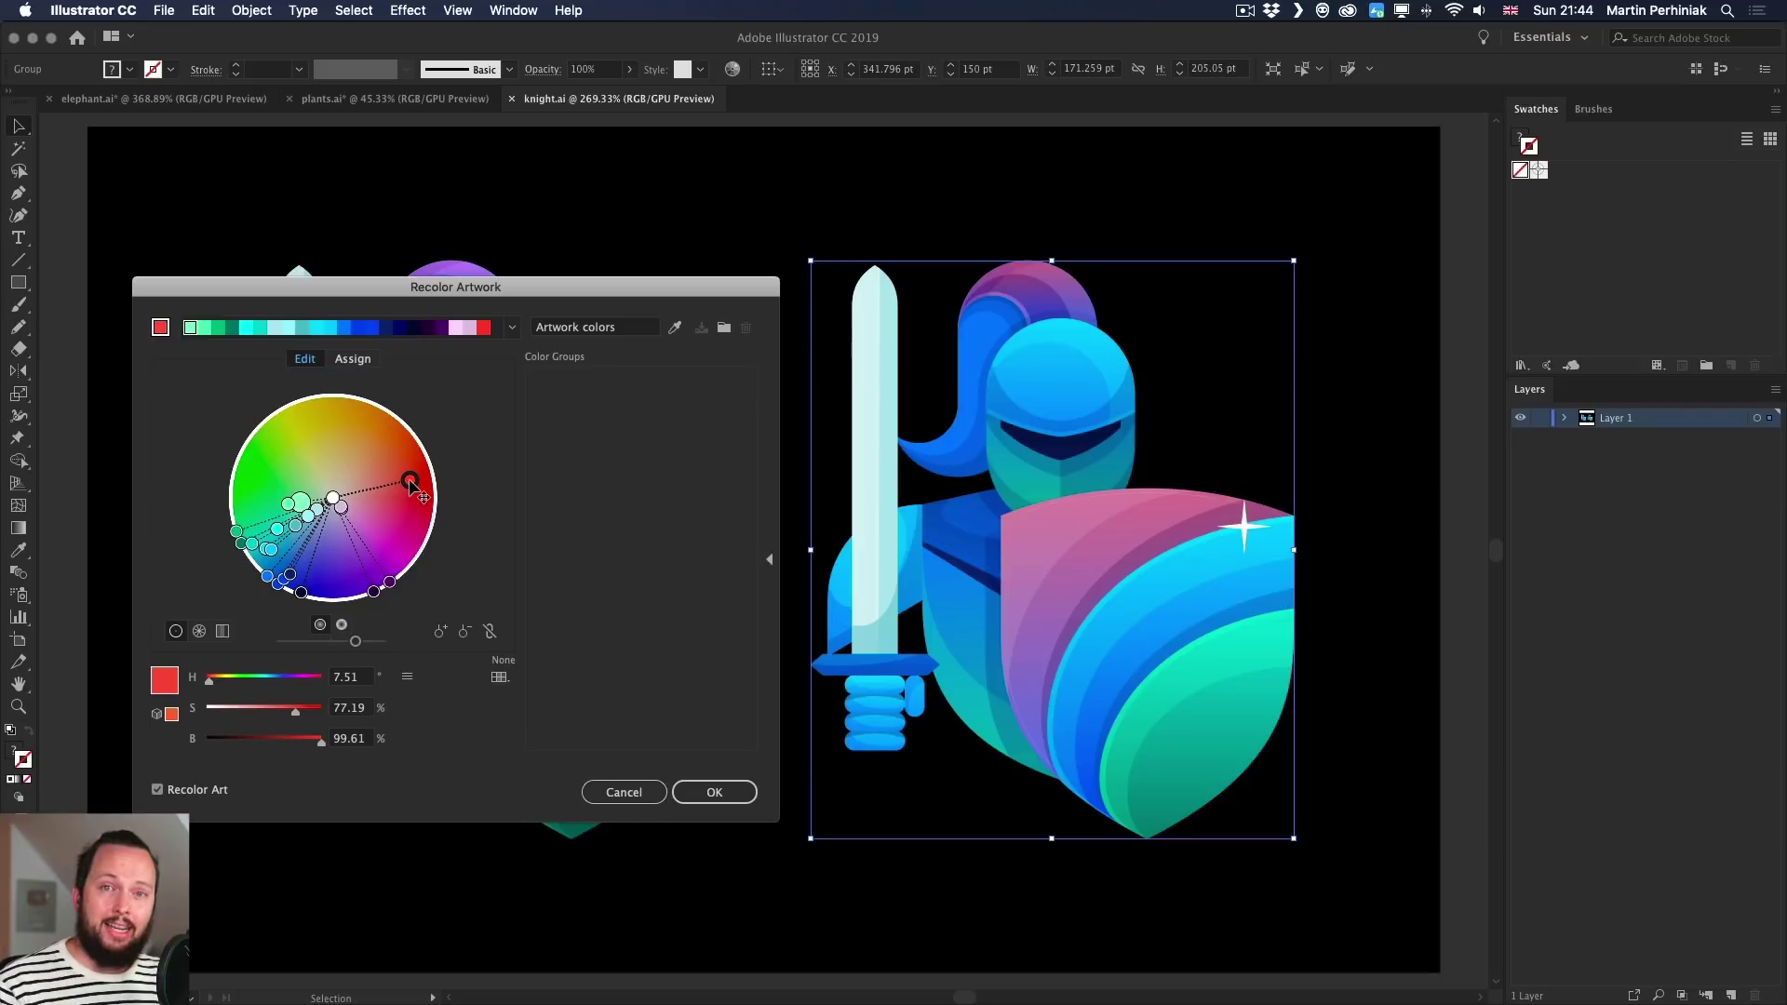
{"action": "left_click_drag", "start_coordinate": [410, 483], "coordinate": [433, 475]}
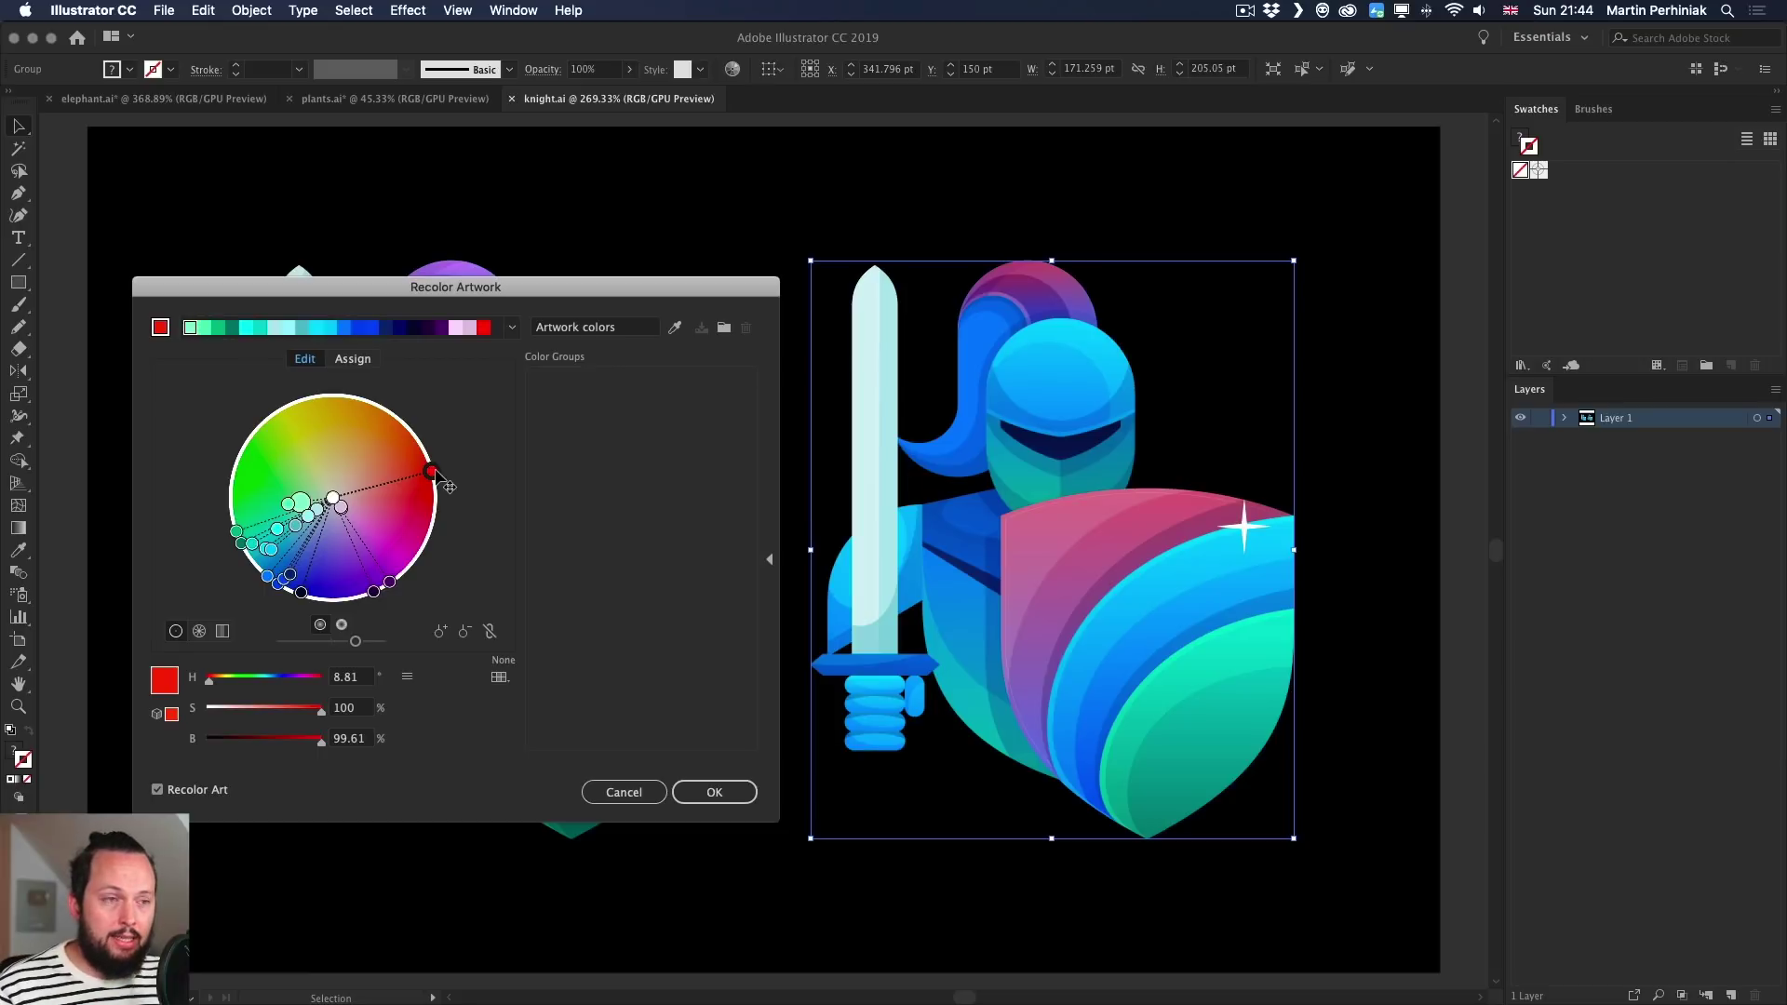
{"action": "mouse_move", "coordinate": [433, 474]}
{"action": "left_mouse_down"}
{"action": "mouse_move", "coordinate": [333, 494]}
{"action": "mouse_move", "coordinate": [349, 493]}
{"action": "left_mouse_up"}
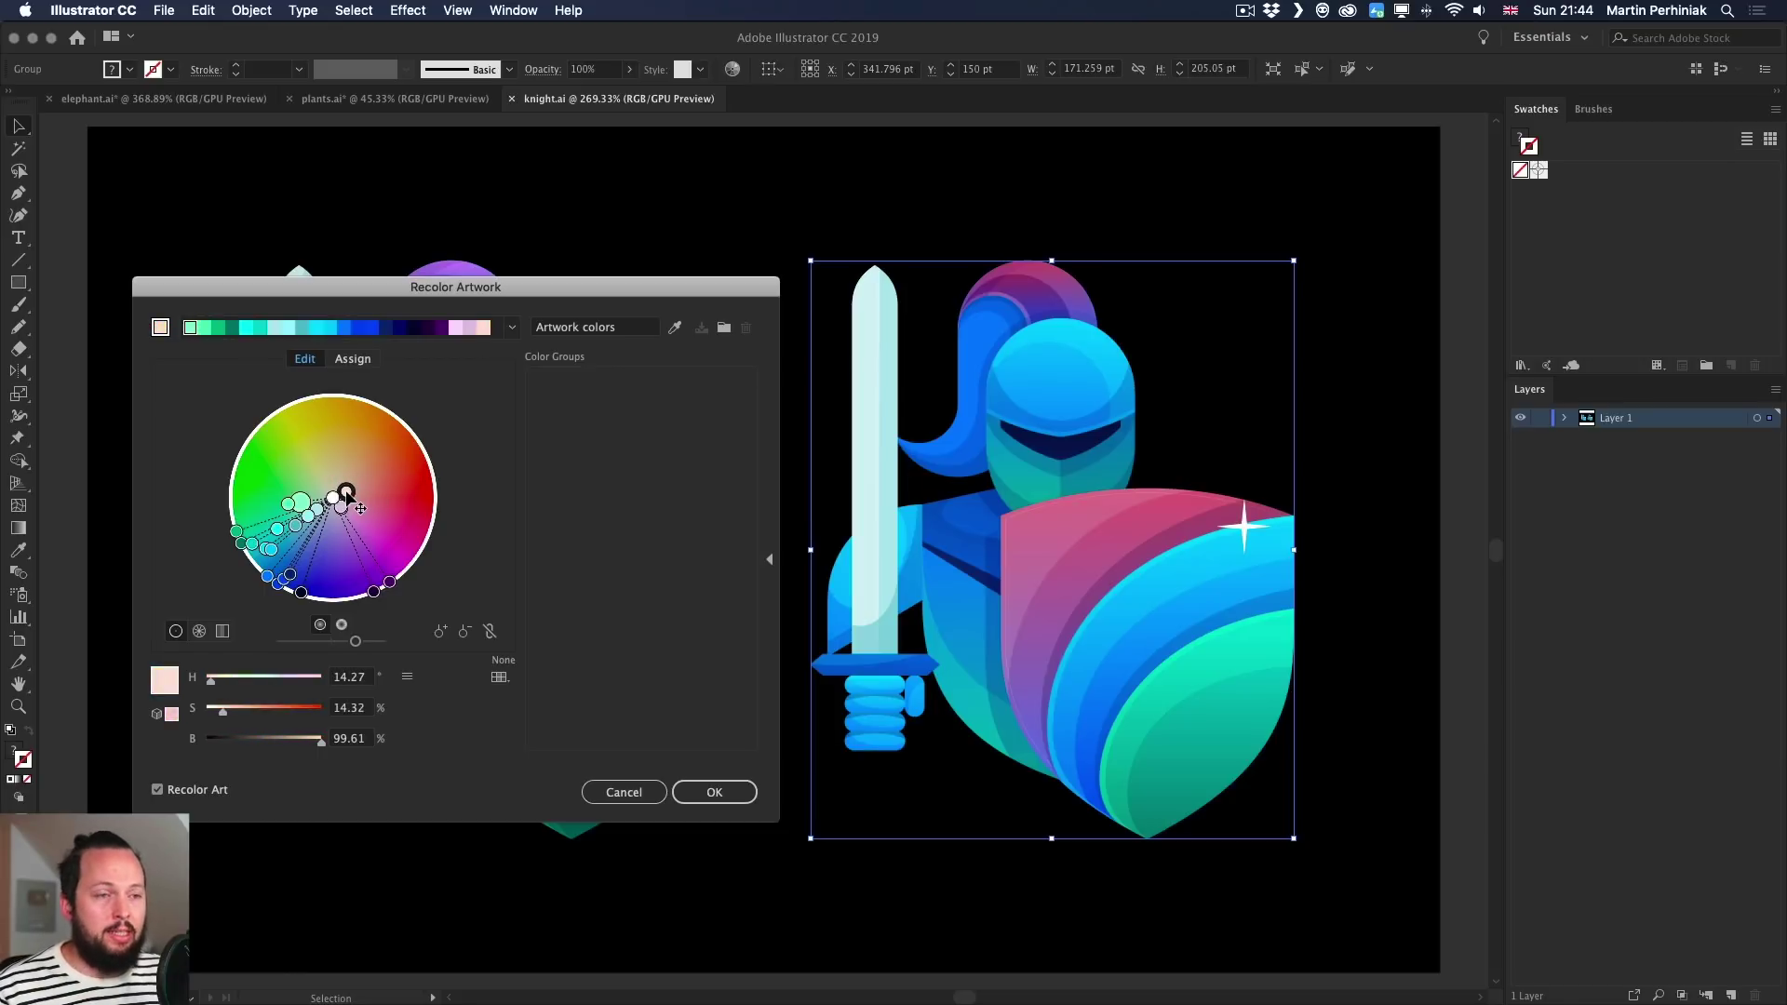
{"action": "mouse_move", "coordinate": [346, 494]}
{"action": "left_mouse_down"}
{"action": "mouse_move", "coordinate": [403, 463]}
{"action": "mouse_move", "coordinate": [335, 394]}
{"action": "mouse_move", "coordinate": [421, 436]}
{"action": "mouse_move", "coordinate": [433, 512]}
{"action": "mouse_move", "coordinate": [410, 553]}
{"action": "mouse_move", "coordinate": [431, 450]}
{"action": "left_mouse_up"}
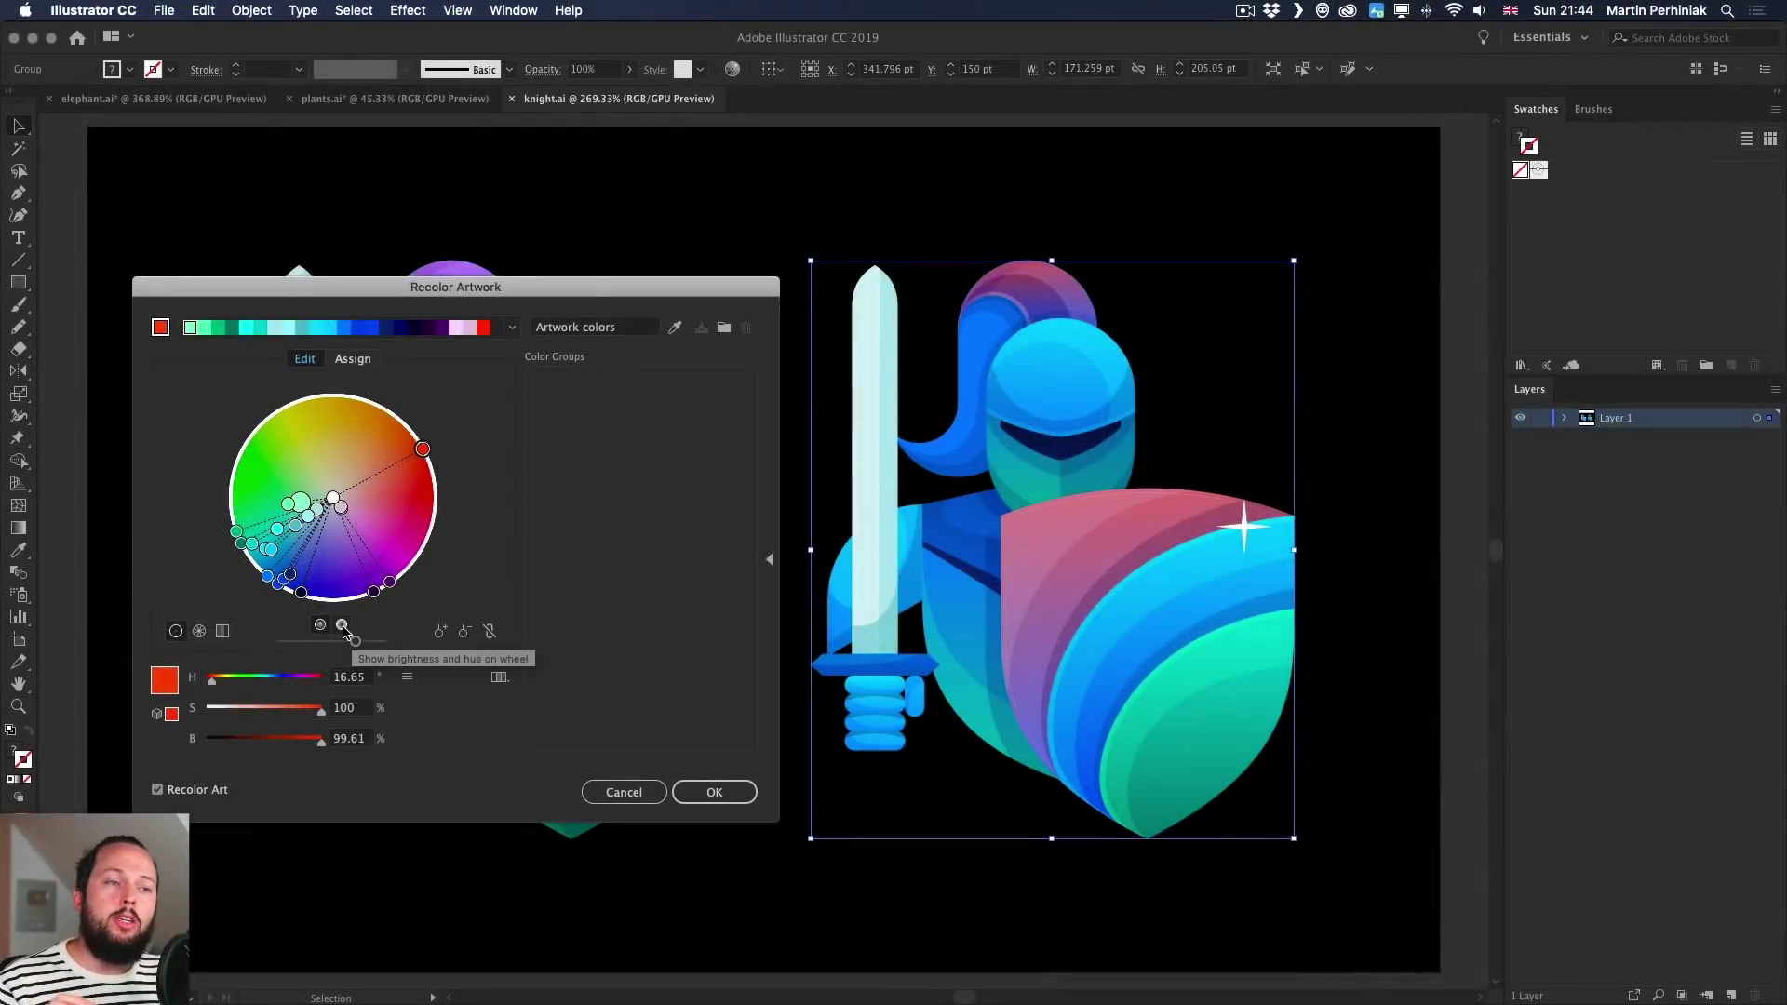
Show brightness and hue on the wheel and set the red-orange to 100% brightness with a hue of about 18°.
{"action": "left_click", "coordinate": [339, 624]}
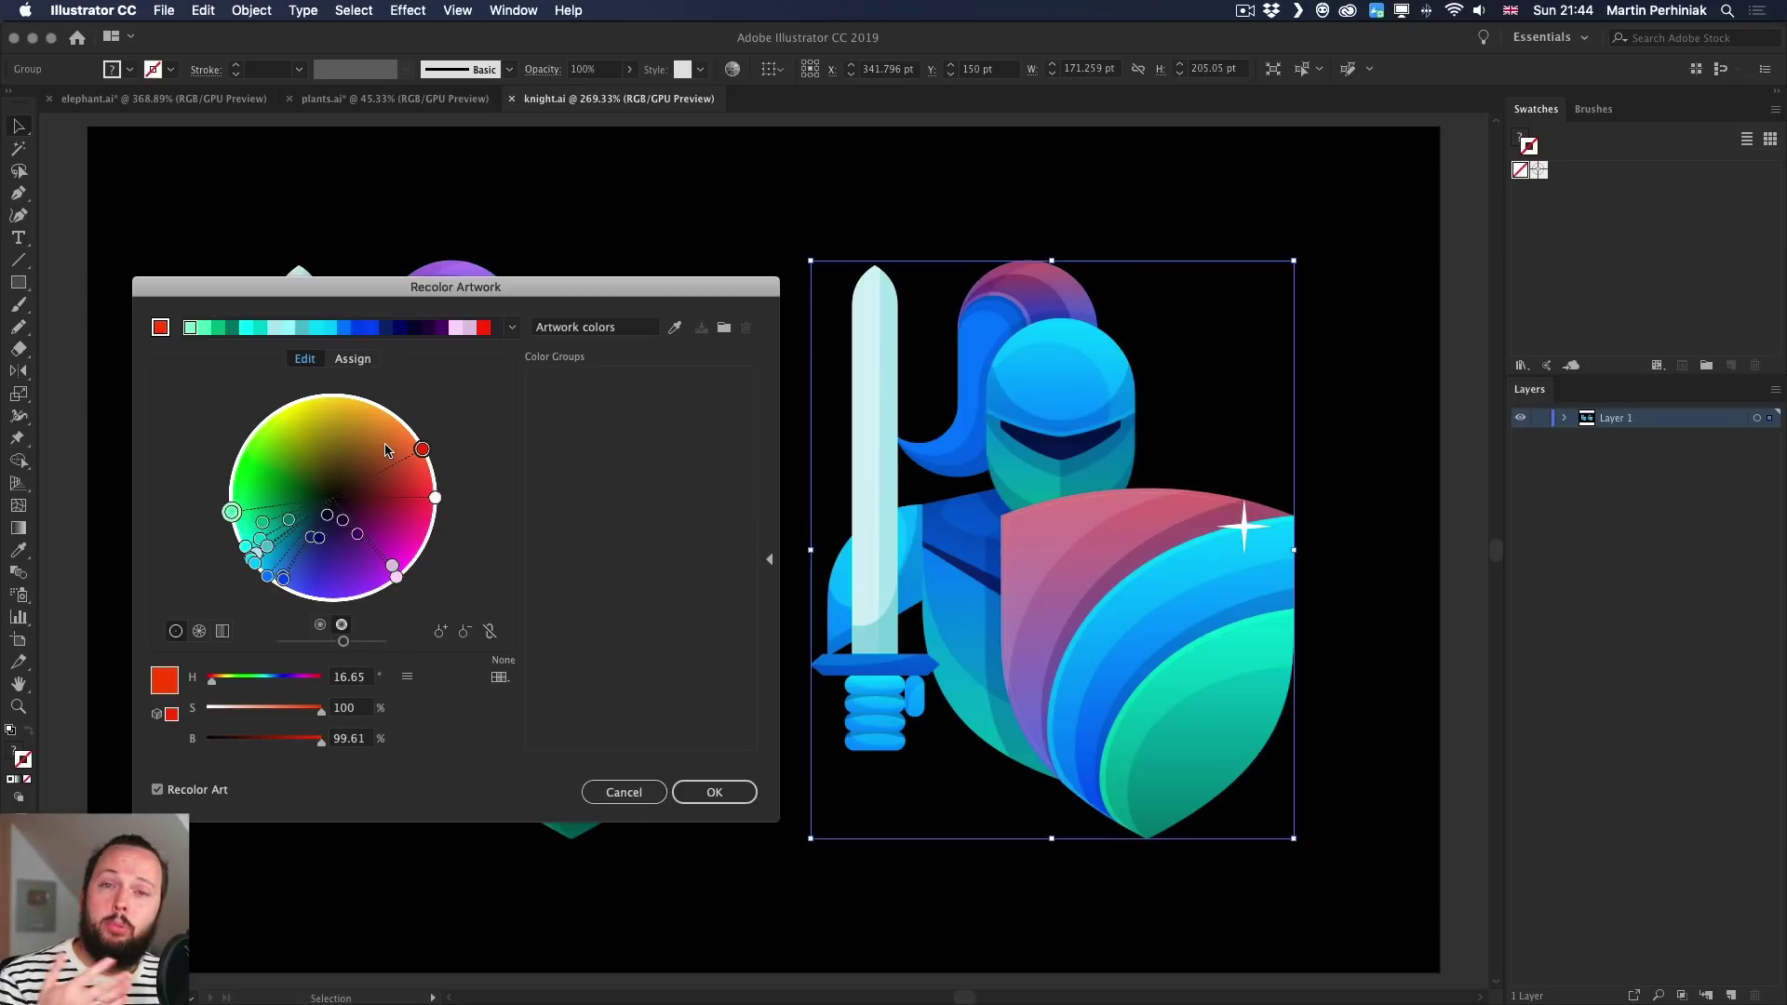
{"action": "mouse_move", "coordinate": [421, 450]}
{"action": "left_mouse_down"}
{"action": "mouse_move", "coordinate": [354, 498]}
{"action": "mouse_move", "coordinate": [437, 446]}
{"action": "left_mouse_up"}
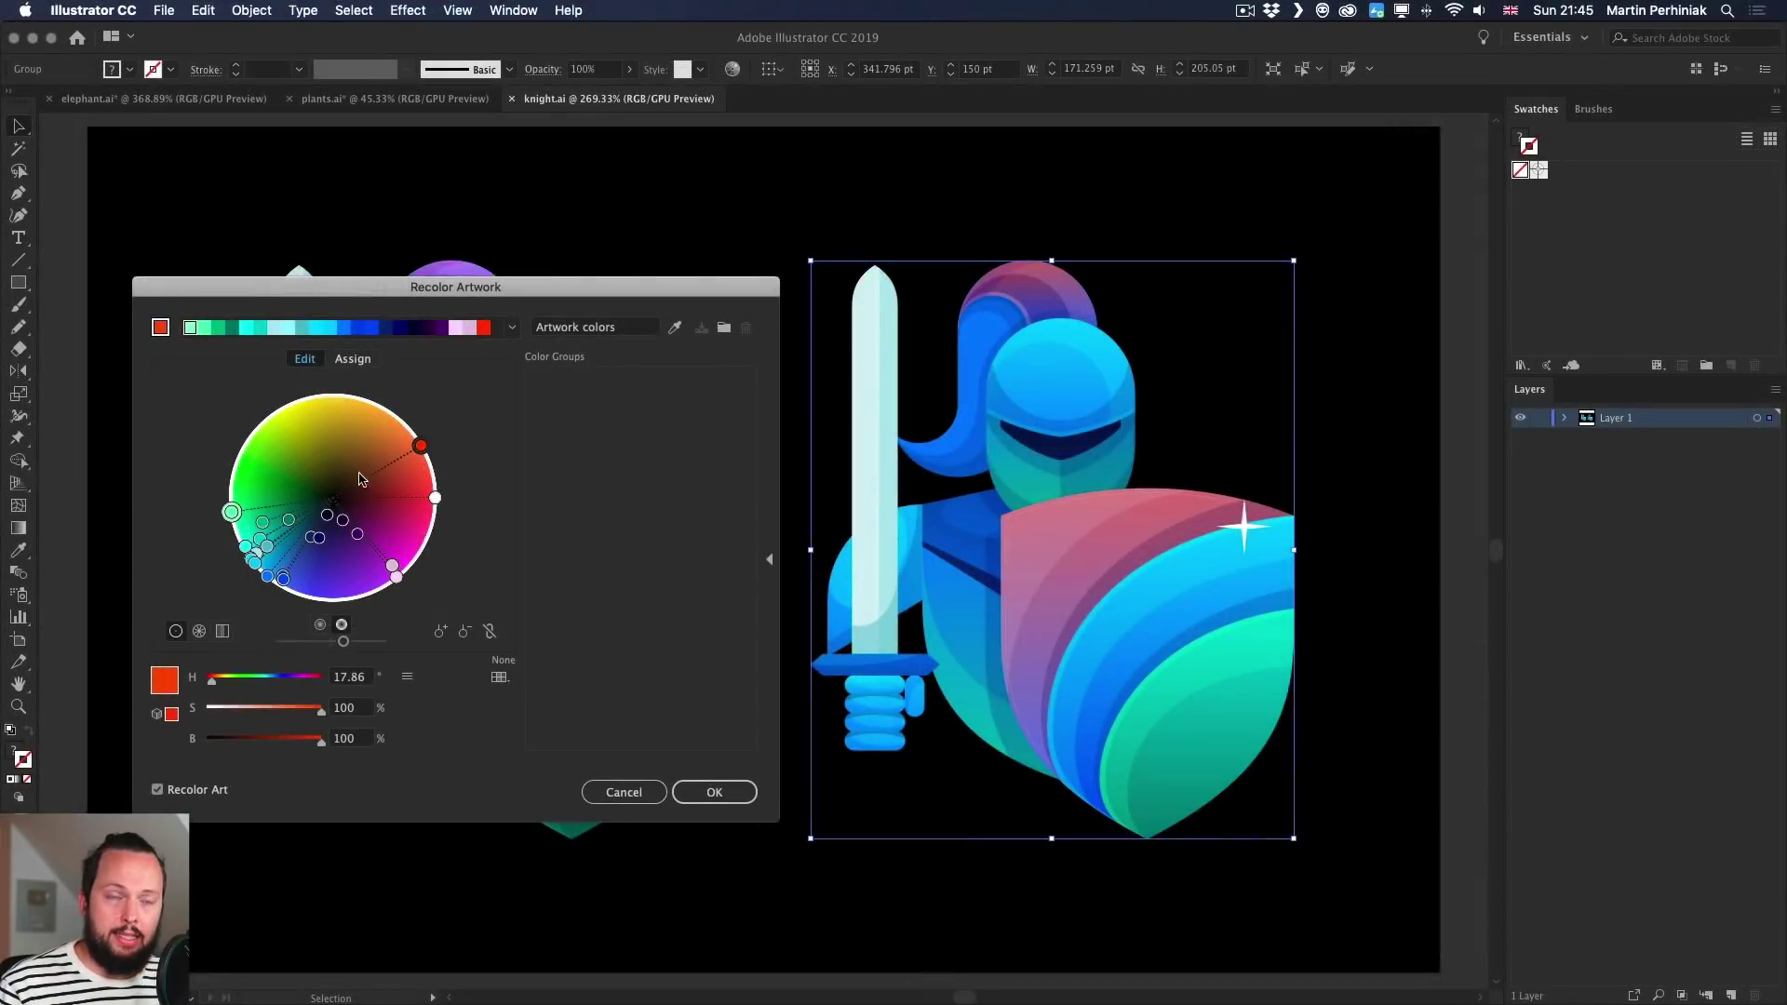
Raise the overall saturation of the knight's colours and fine-tune their overall brightness with the wheel showing saturation and hue.
{"action": "mouse_move", "coordinate": [343, 641]}
{"action": "left_mouse_down"}
{"action": "mouse_move", "coordinate": [371, 642]}
{"action": "mouse_move", "coordinate": [301, 642]}
{"action": "mouse_move", "coordinate": [377, 643]}
{"action": "left_mouse_up"}
{"action": "mouse_move", "coordinate": [377, 643]}
{"action": "left_mouse_down"}
{"action": "mouse_move", "coordinate": [296, 643]}
{"action": "mouse_move", "coordinate": [371, 641]}
{"action": "left_mouse_up"}
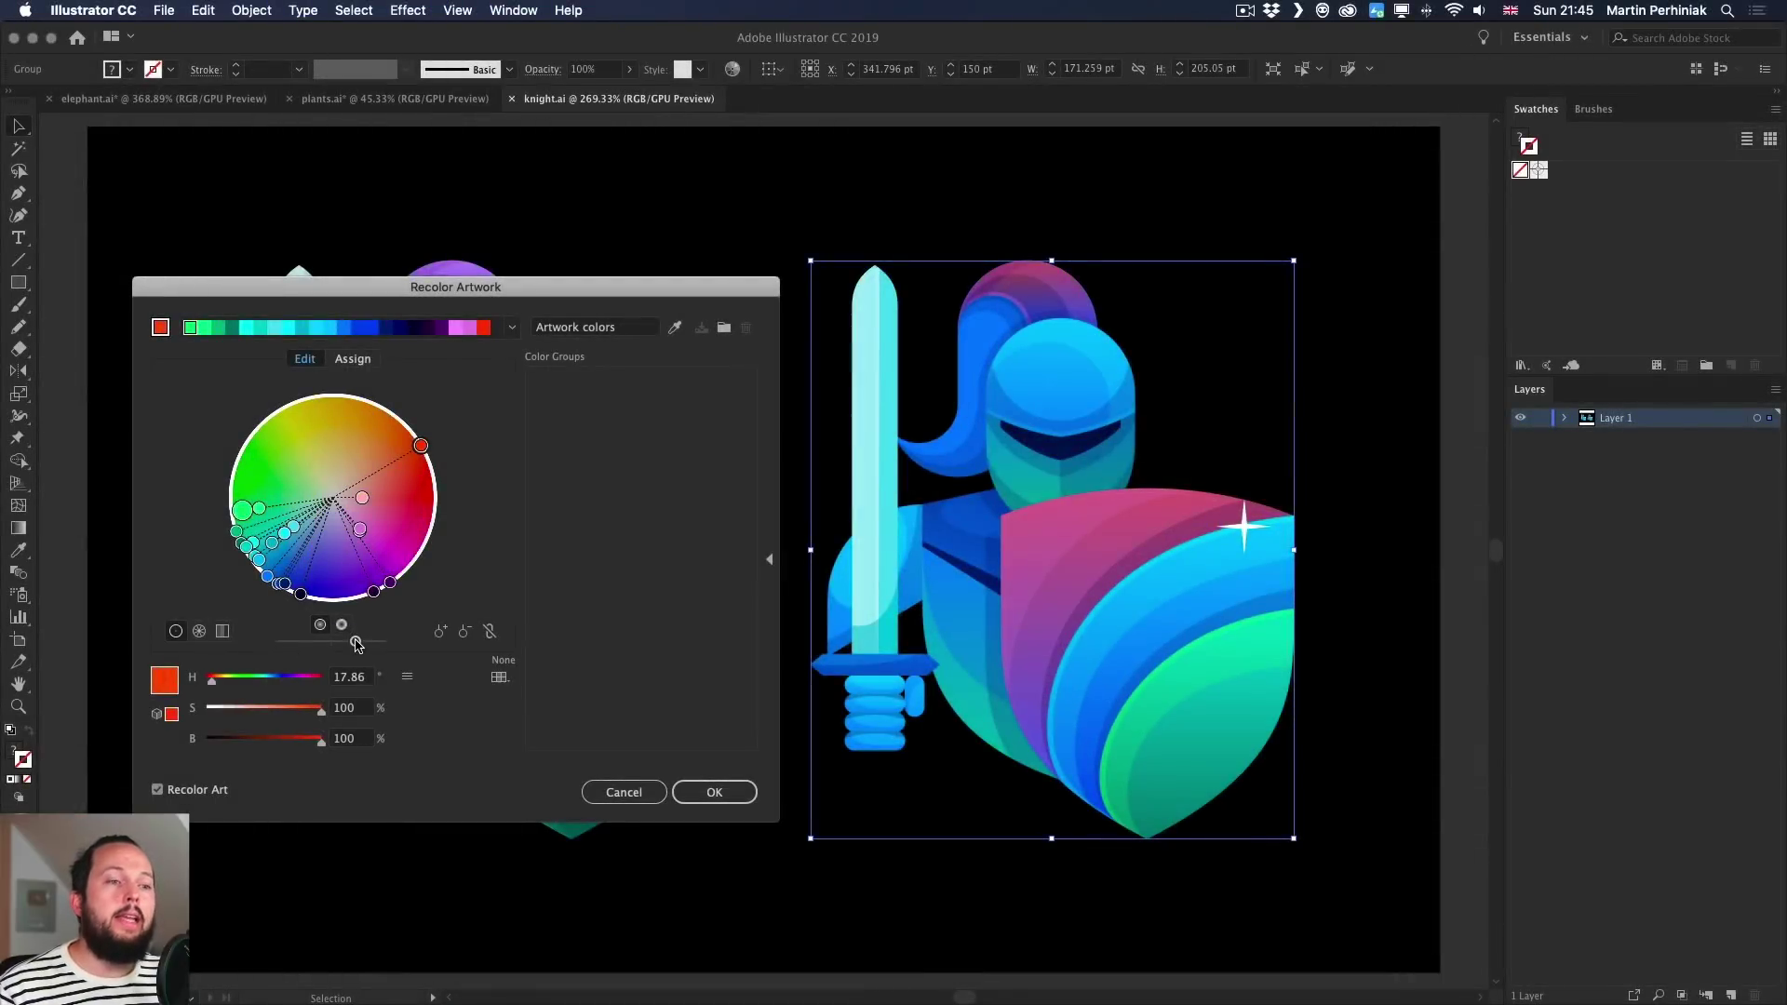
{"action": "mouse_move", "coordinate": [355, 643]}
{"action": "left_mouse_down"}
{"action": "mouse_move", "coordinate": [321, 642]}
{"action": "mouse_move", "coordinate": [359, 645]}
{"action": "left_mouse_up"}
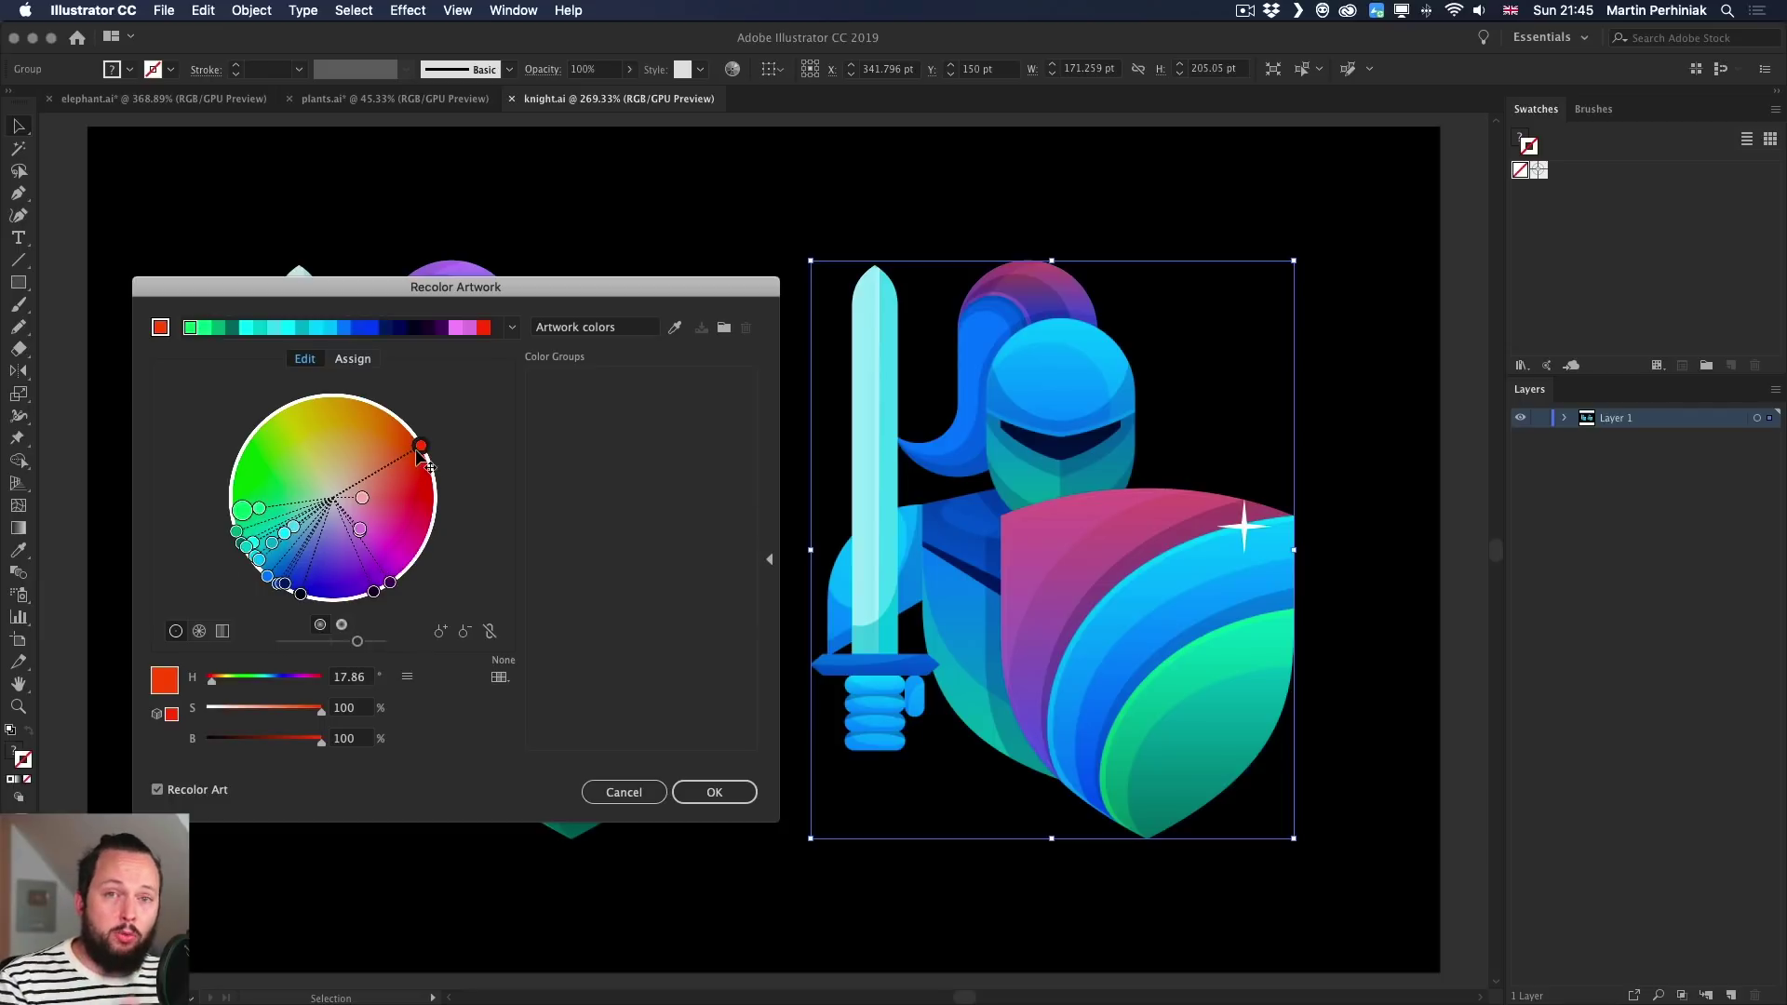
Reduce the red-orange's saturation and change the mint green to pink with hue about 332° and saturation about 70%.
{"action": "mouse_move", "coordinate": [424, 455]}
{"action": "left_mouse_down"}
{"action": "mouse_move", "coordinate": [349, 437]}
{"action": "mouse_move", "coordinate": [279, 470]}
{"action": "mouse_move", "coordinate": [396, 472]}
{"action": "left_mouse_up"}
{"action": "left_click_drag", "start_coordinate": [243, 511], "coordinate": [400, 526]}
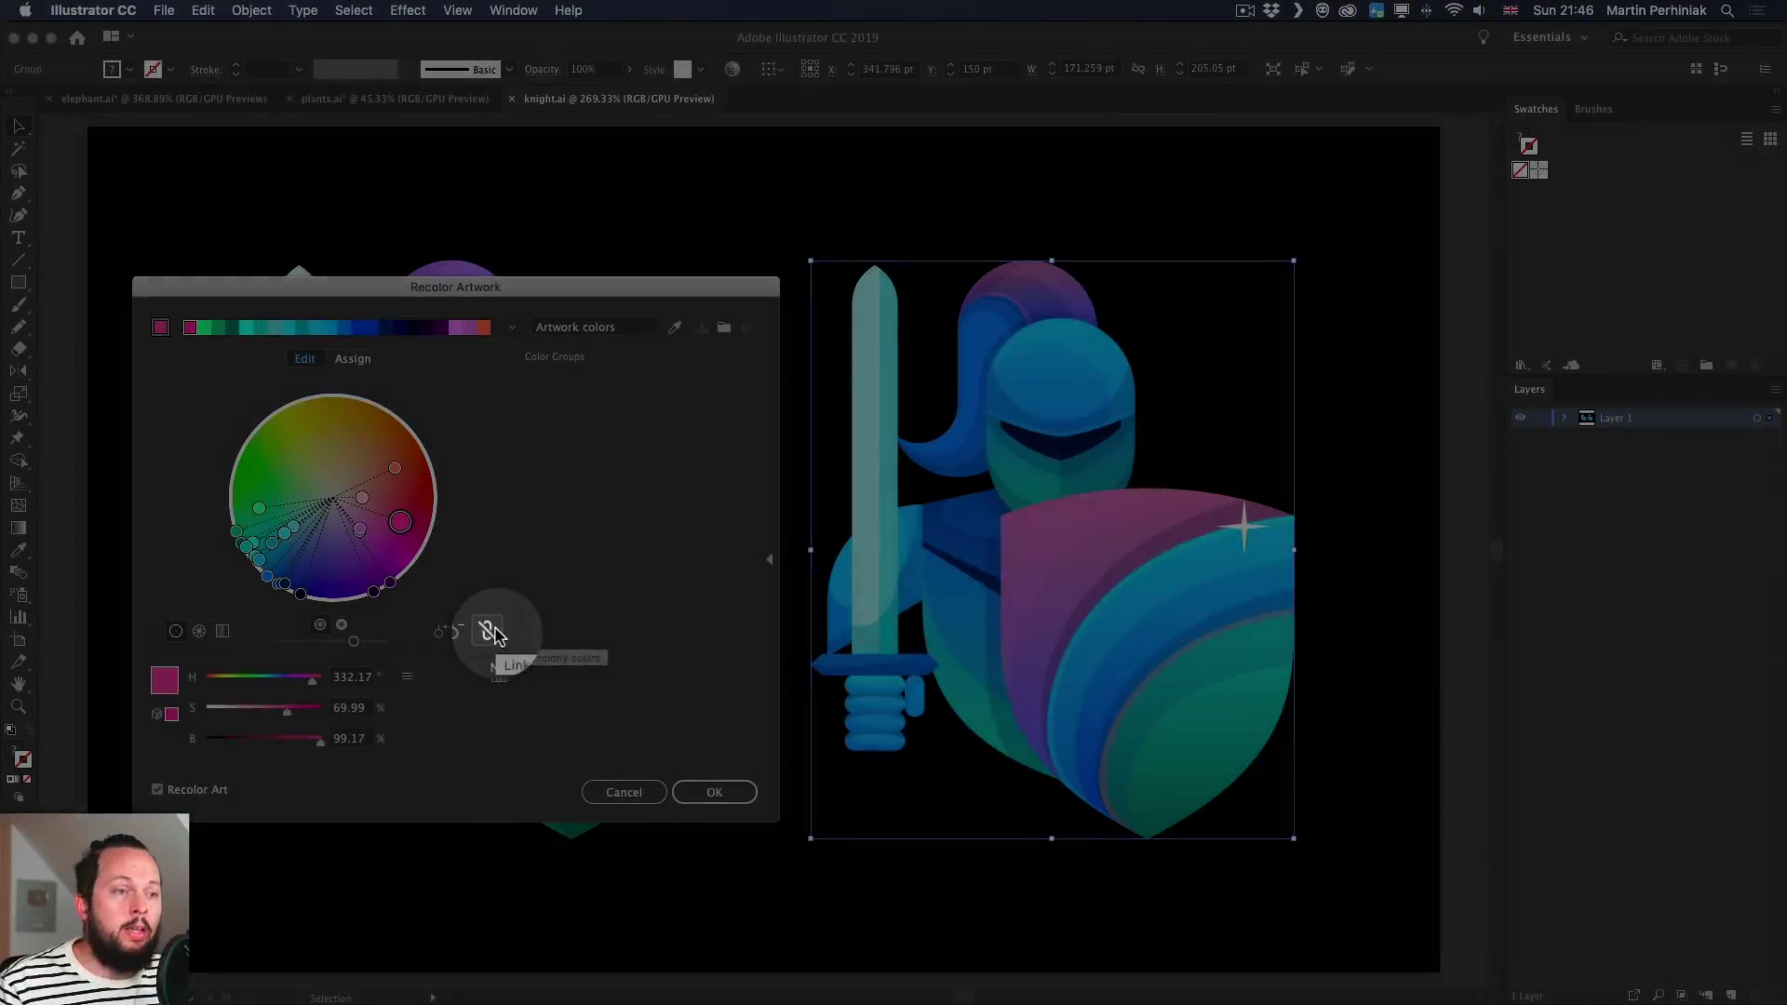
Link the harmony colours, rotate them together until the pink becomes yellow with hue about 47°, and compare with the original knight.
{"action": "left_click", "coordinate": [490, 632]}
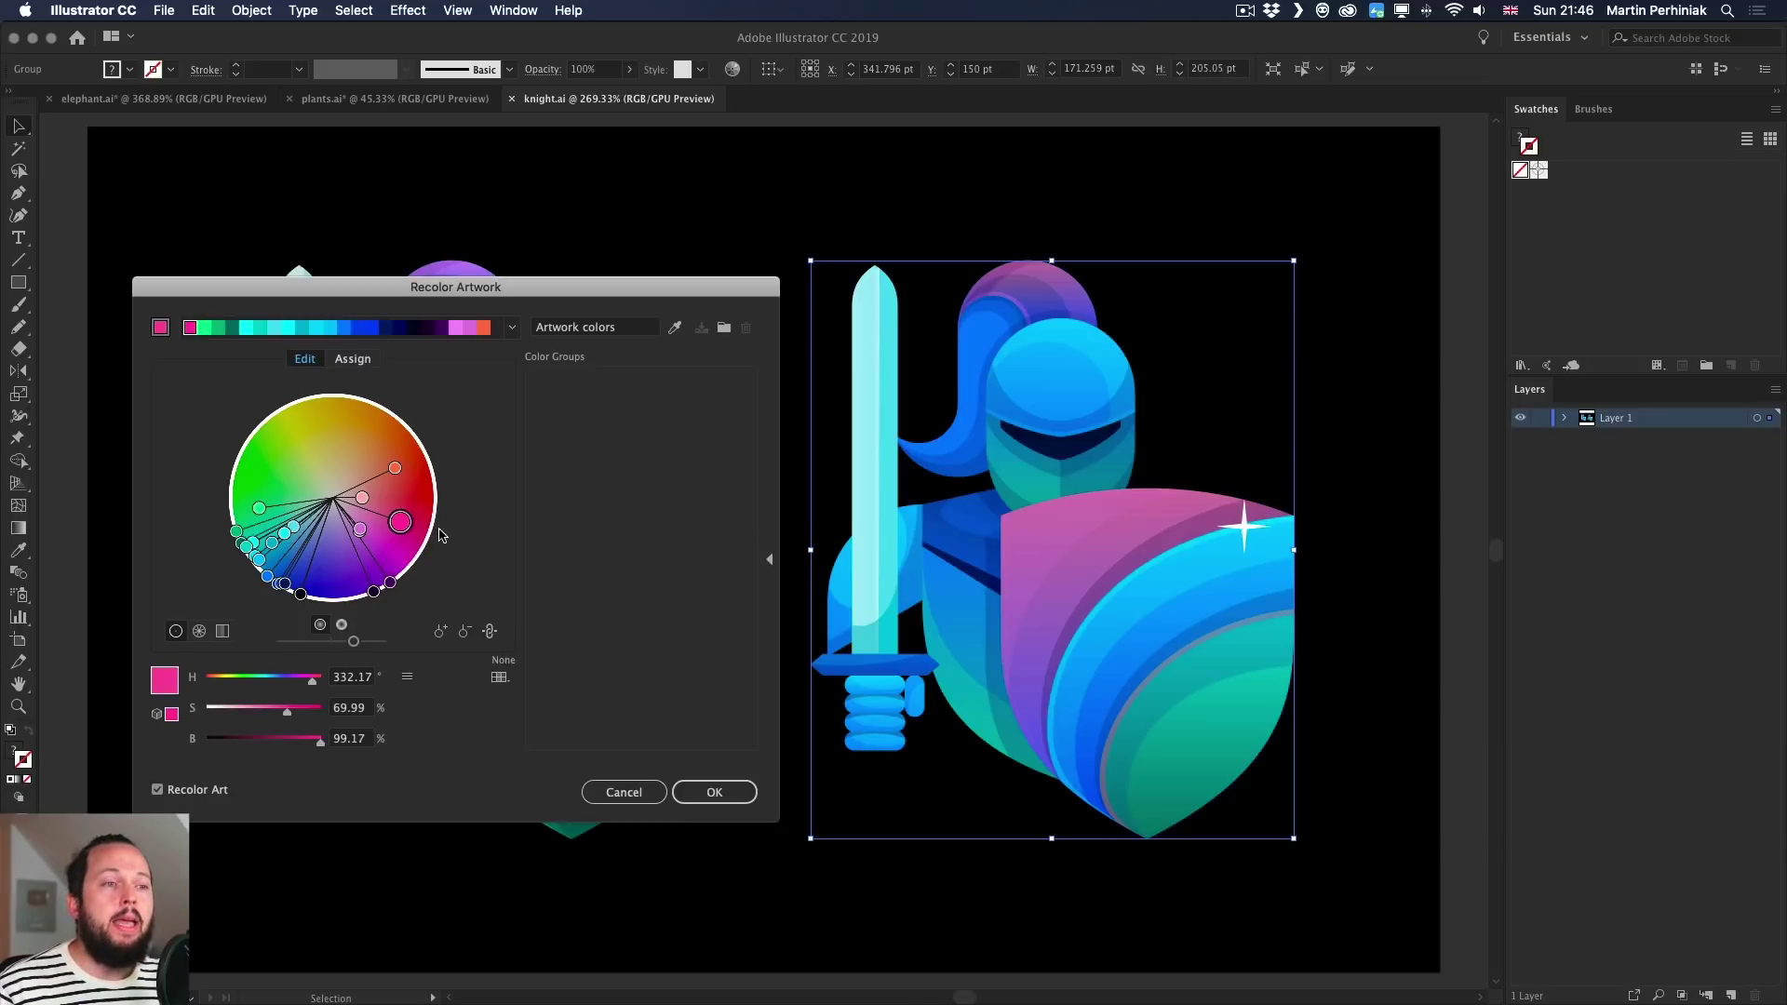
{"action": "left_click_drag", "start_coordinate": [400, 522], "coordinate": [337, 415]}
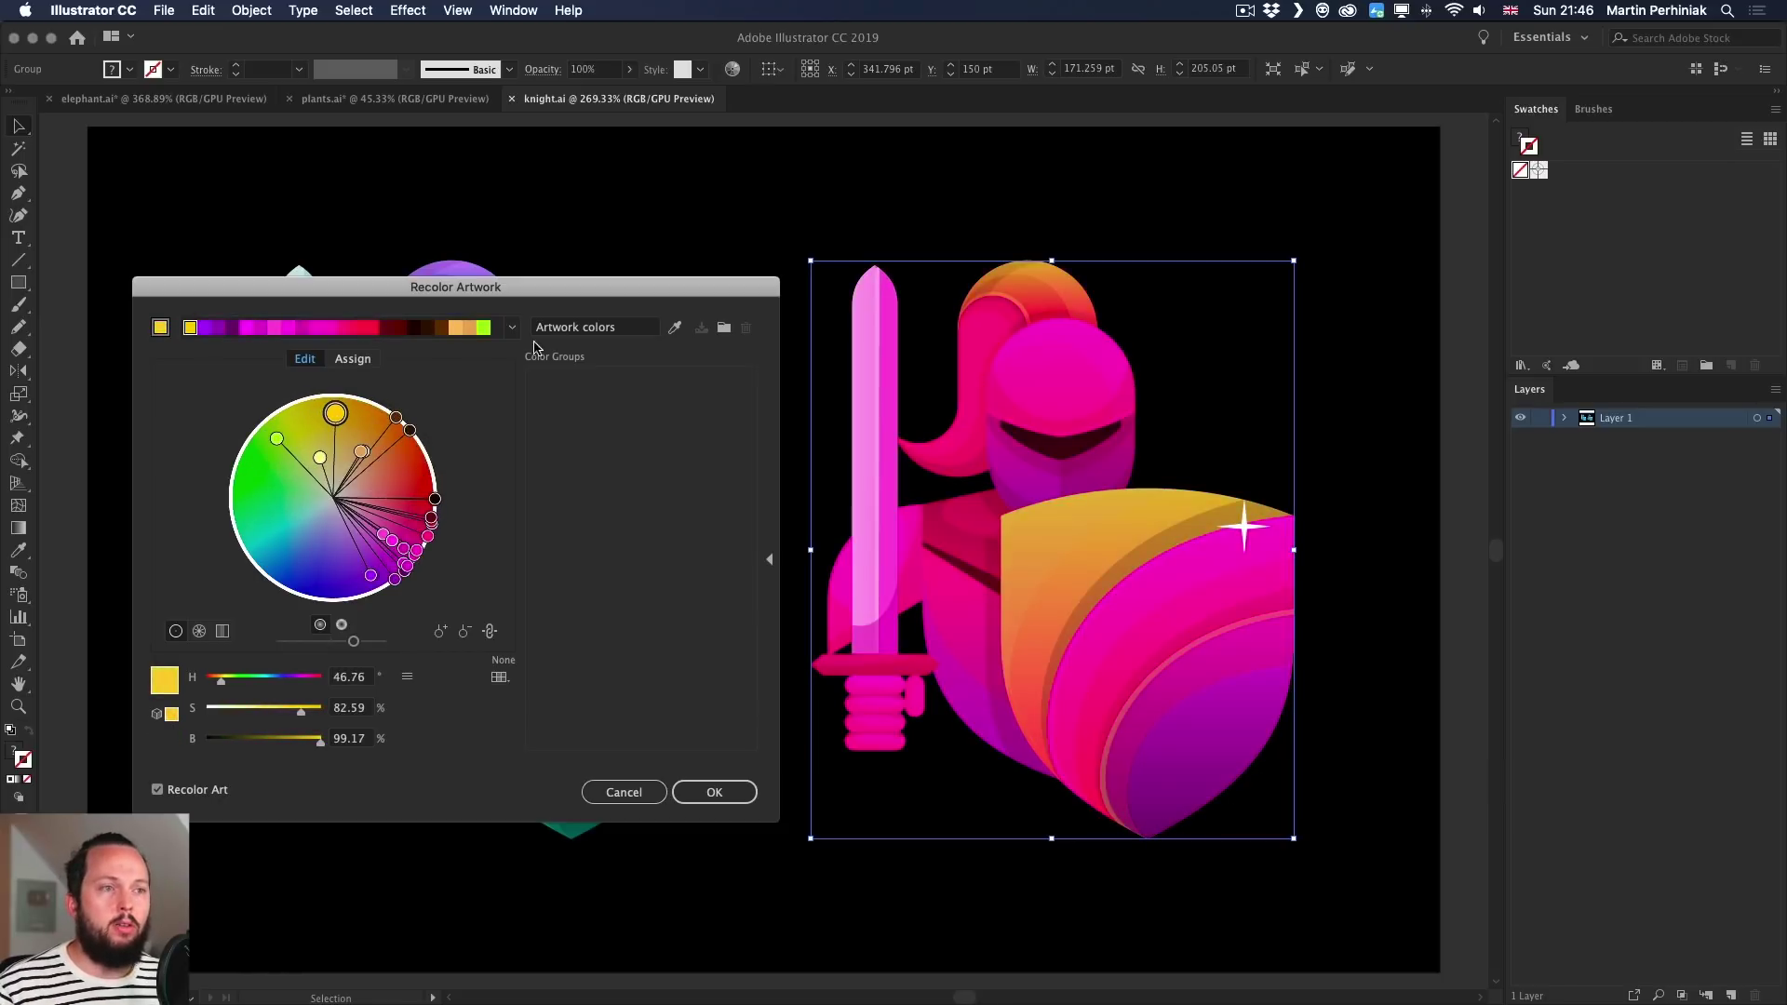
{"action": "left_click_drag", "start_coordinate": [589, 286], "coordinate": [901, 754]}
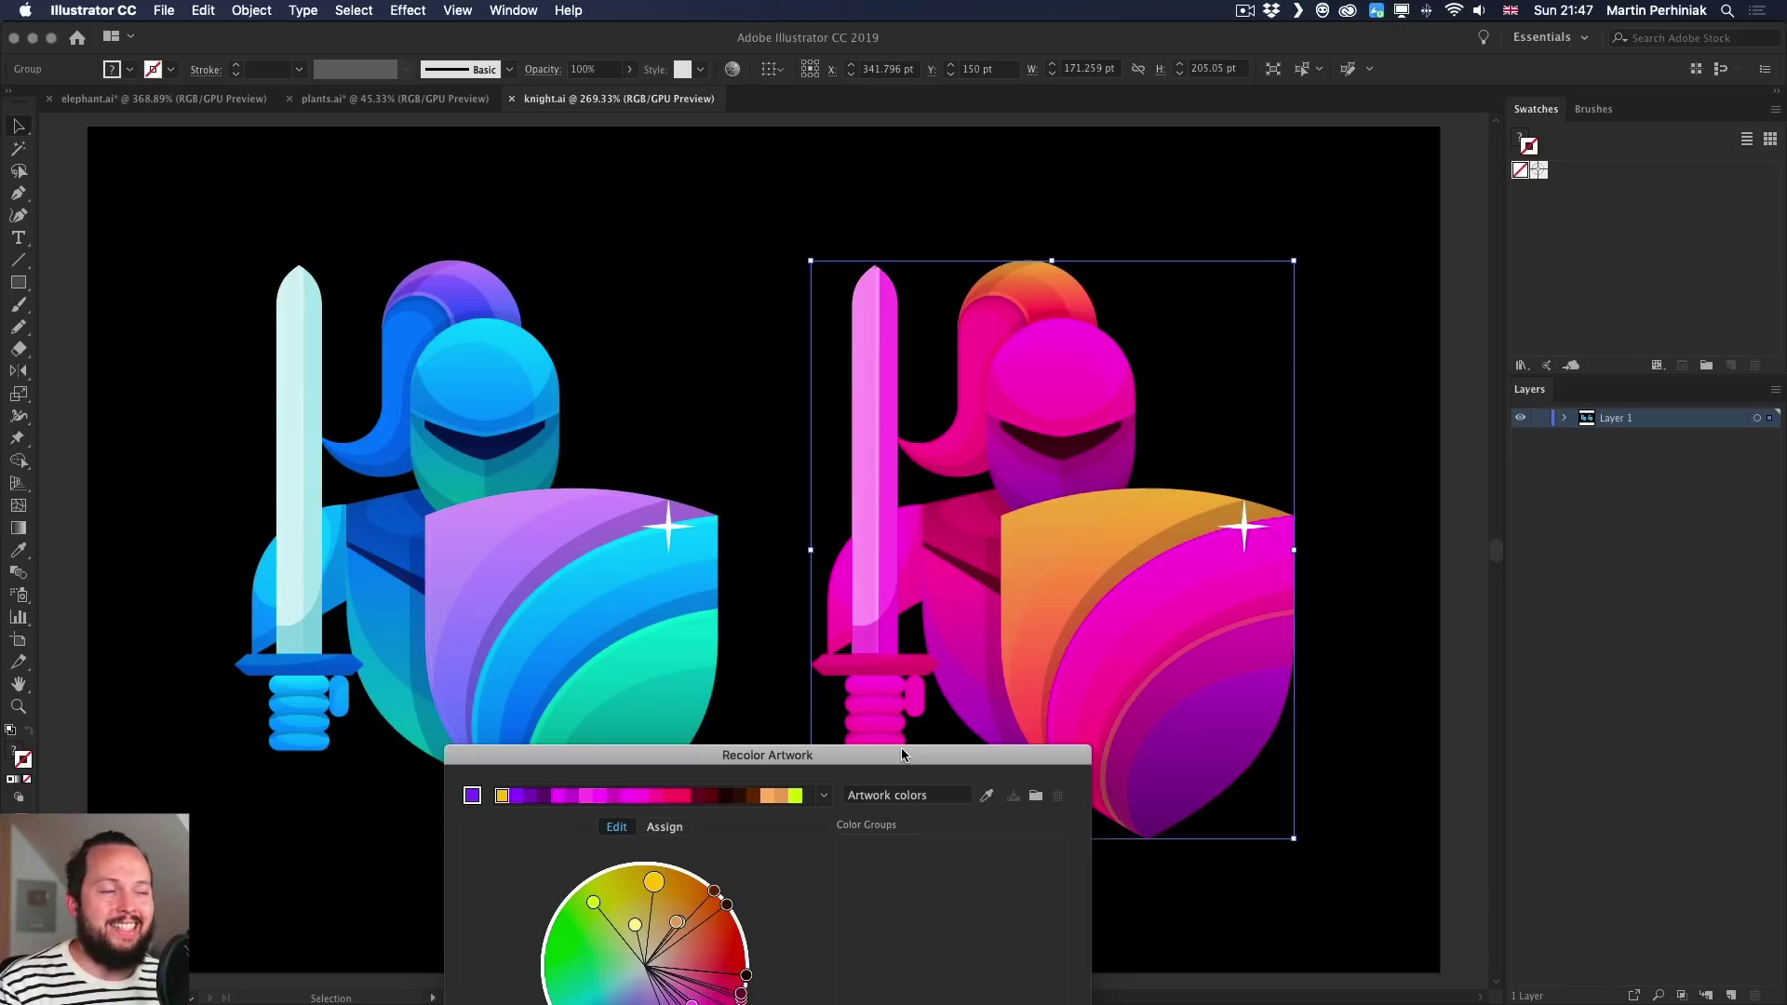
{"action": "left_click_drag", "start_coordinate": [891, 762], "coordinate": [780, 412]}
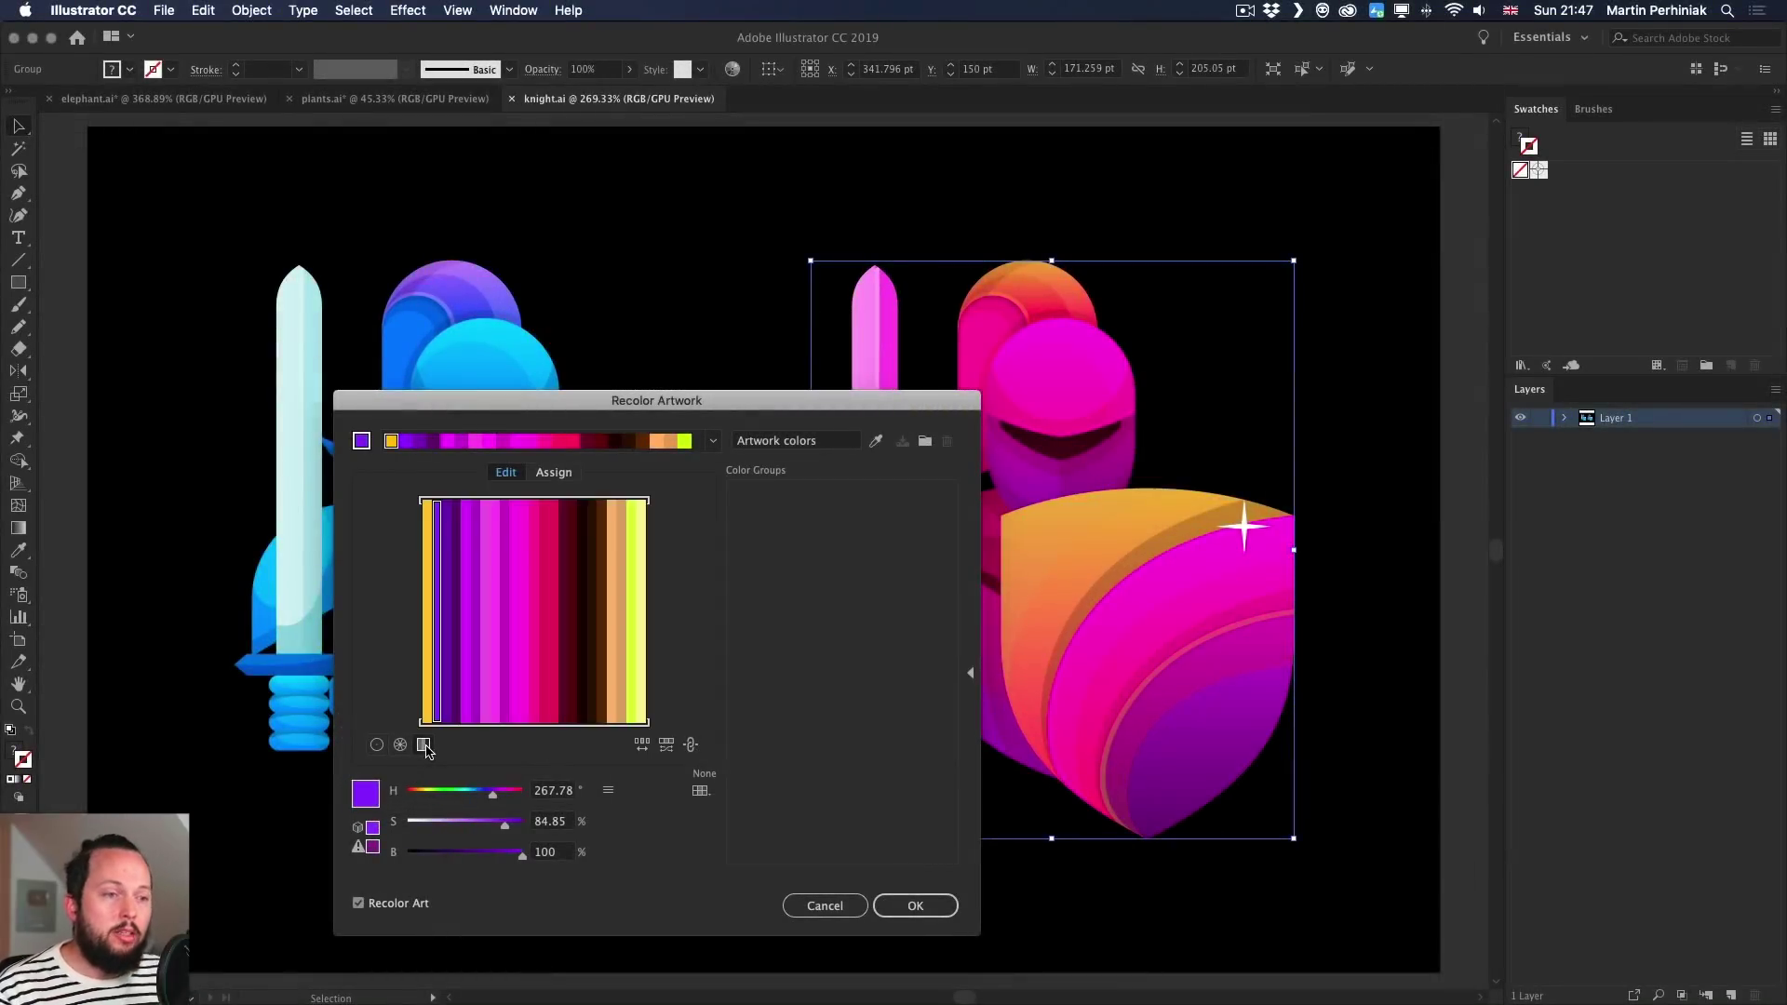
Display the knight's colours as colour bars, move the violet bar among the dark bars, and uncover the right-hand knight.
{"action": "left_click", "coordinate": [425, 745]}
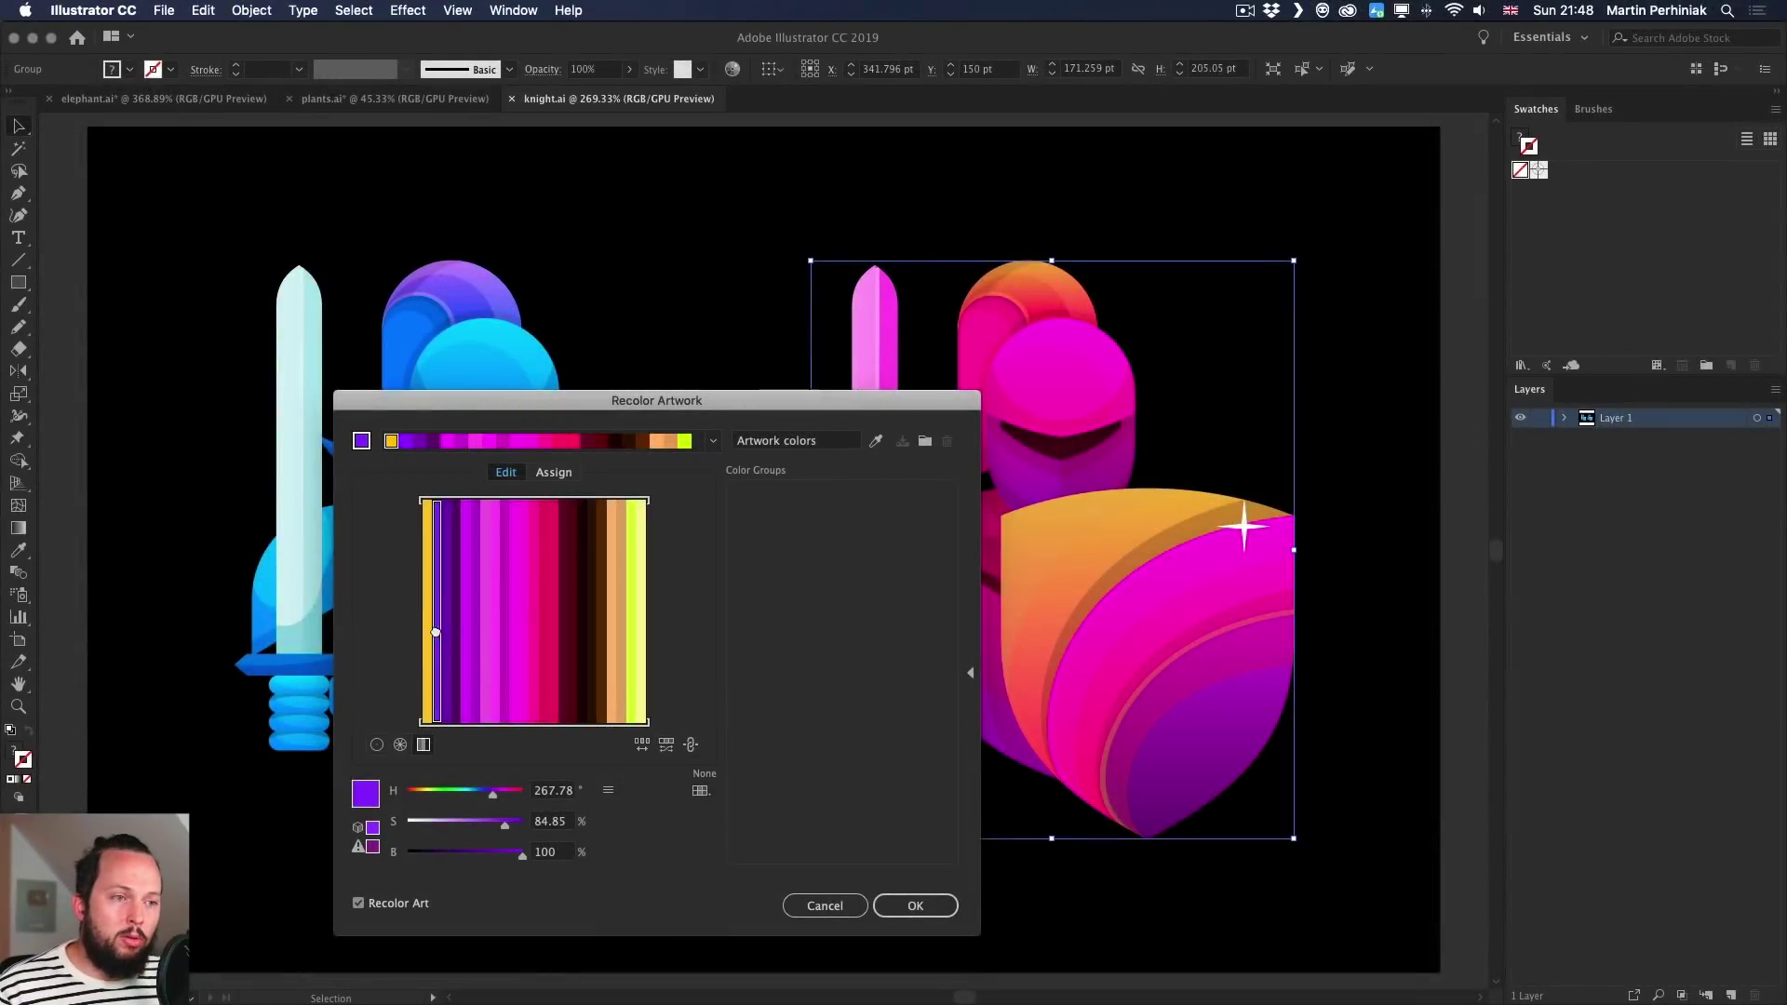
{"action": "left_click_drag", "start_coordinate": [435, 638], "coordinate": [607, 635]}
{"action": "left_click_drag", "start_coordinate": [654, 398], "coordinate": [467, 297]}
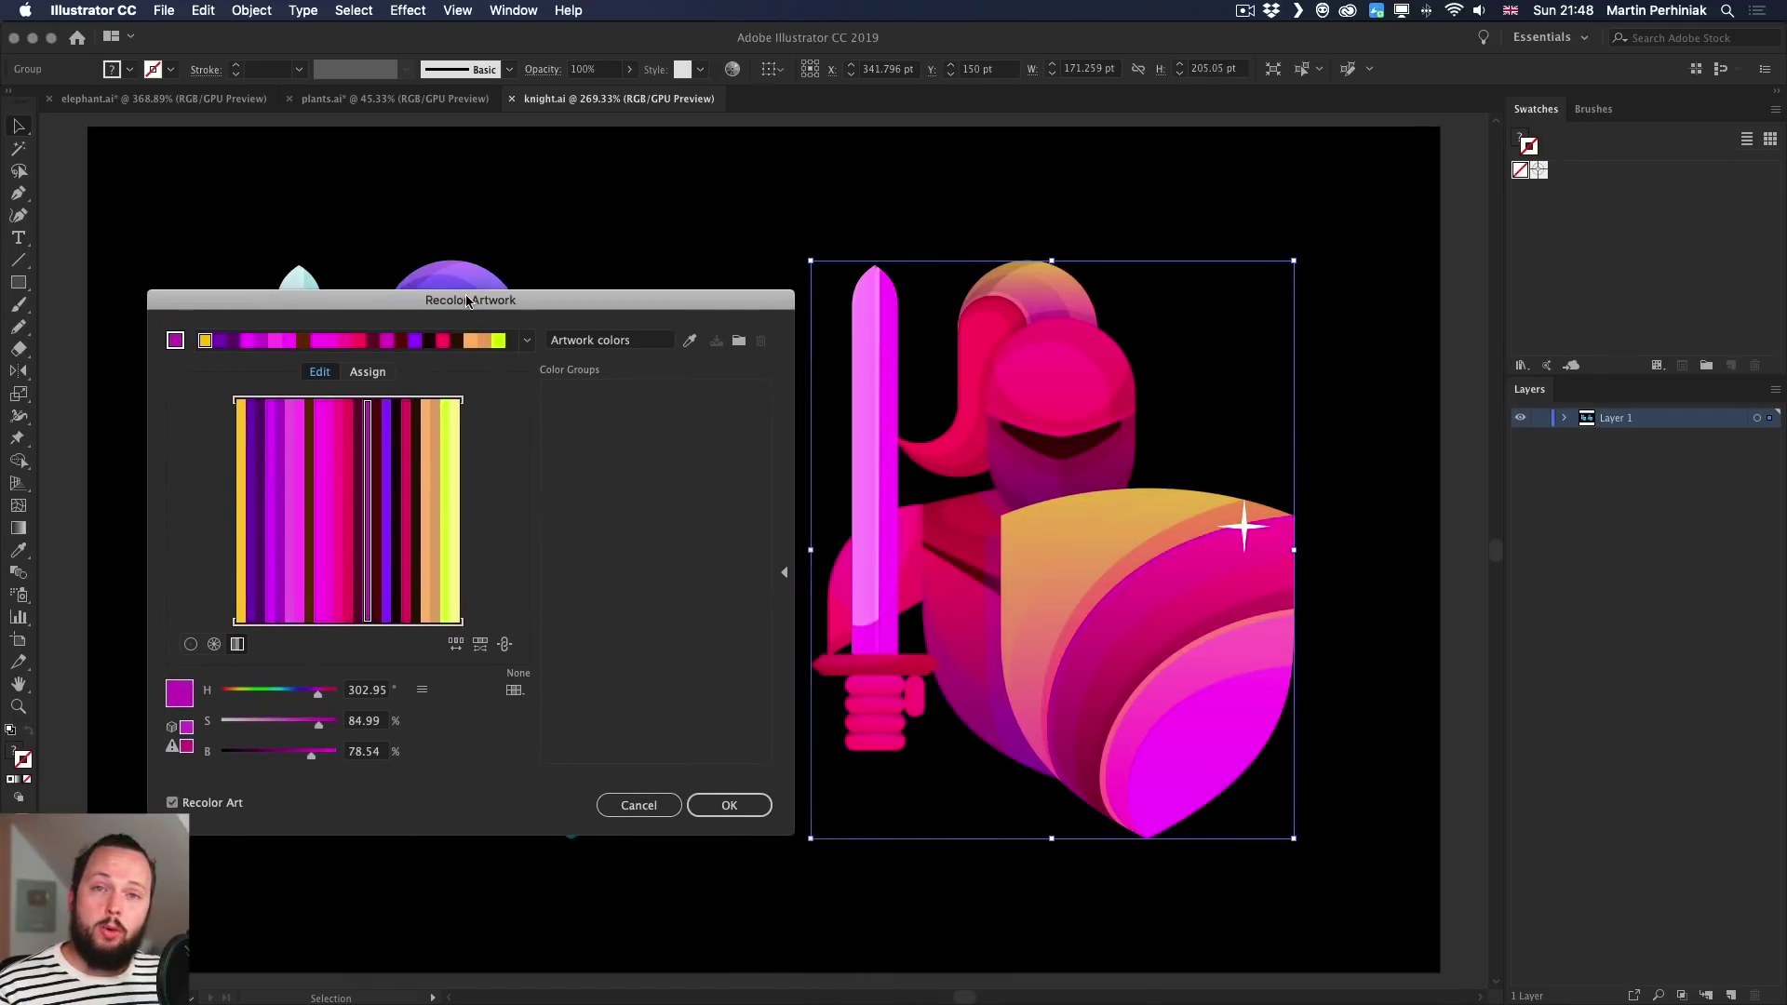
Move the lime colour bar among the magenta bars and back towards the yellow end, and accept the recolouring.
{"action": "left_click", "coordinate": [444, 510]}
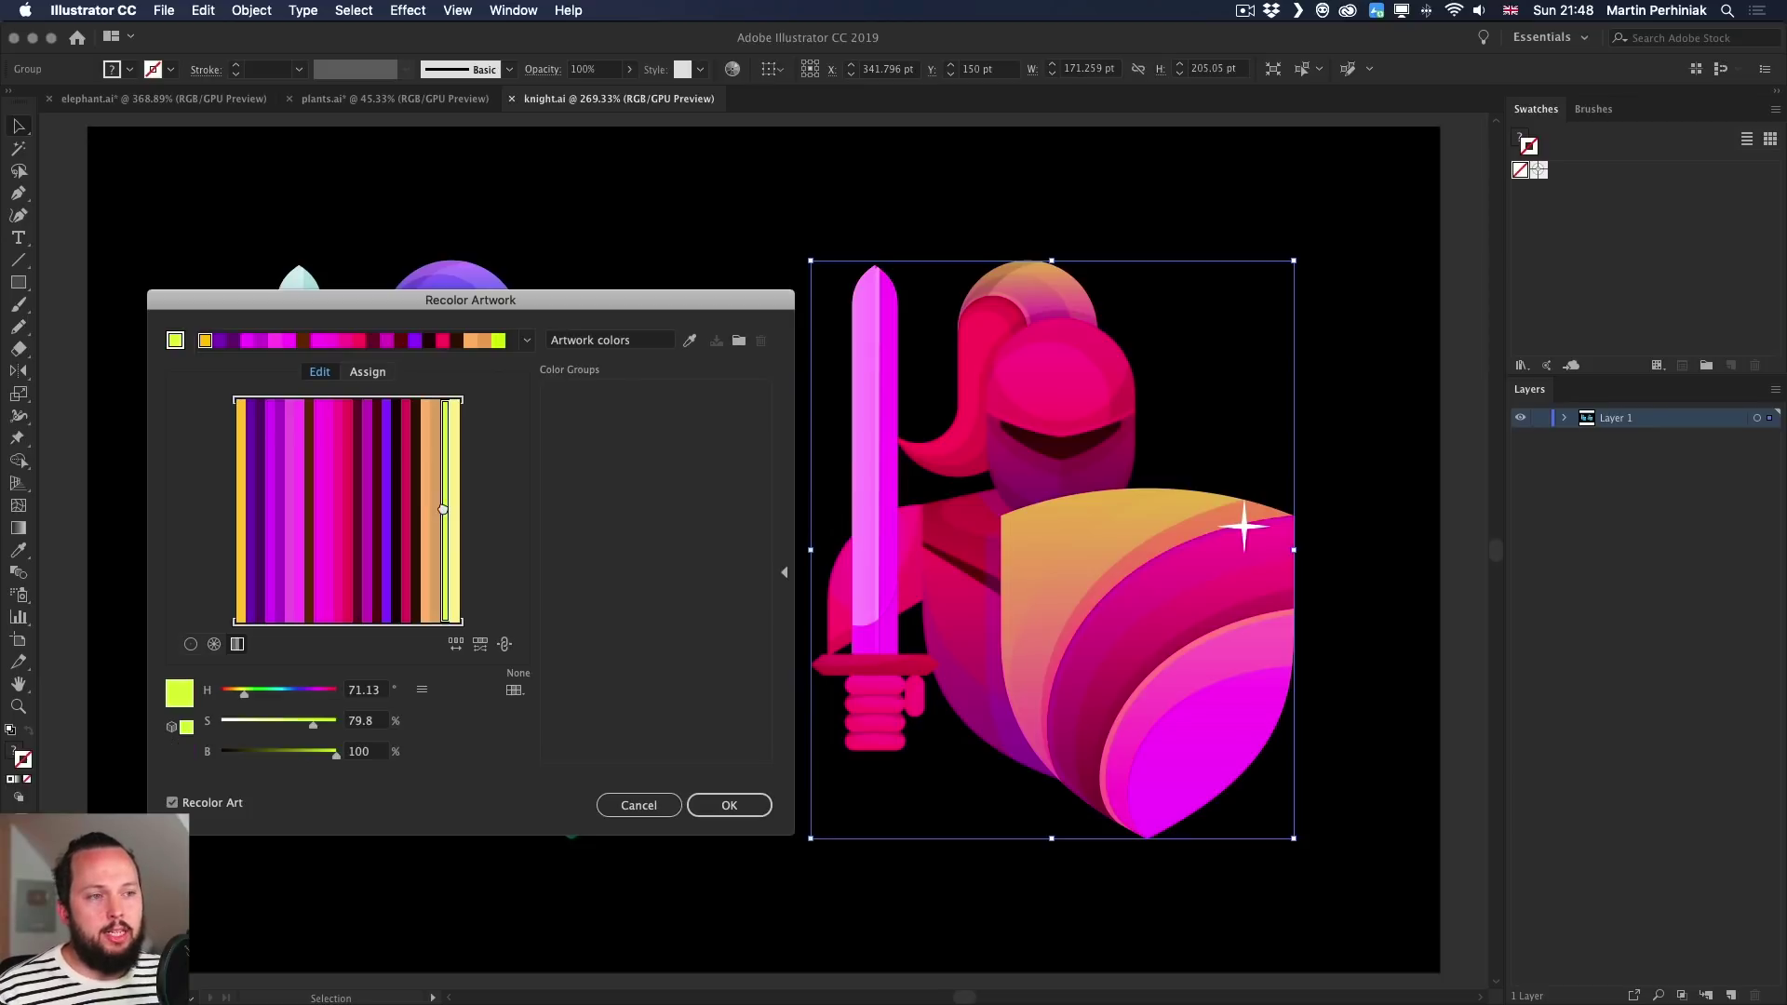
{"action": "left_click_drag", "start_coordinate": [443, 510], "coordinate": [298, 505]}
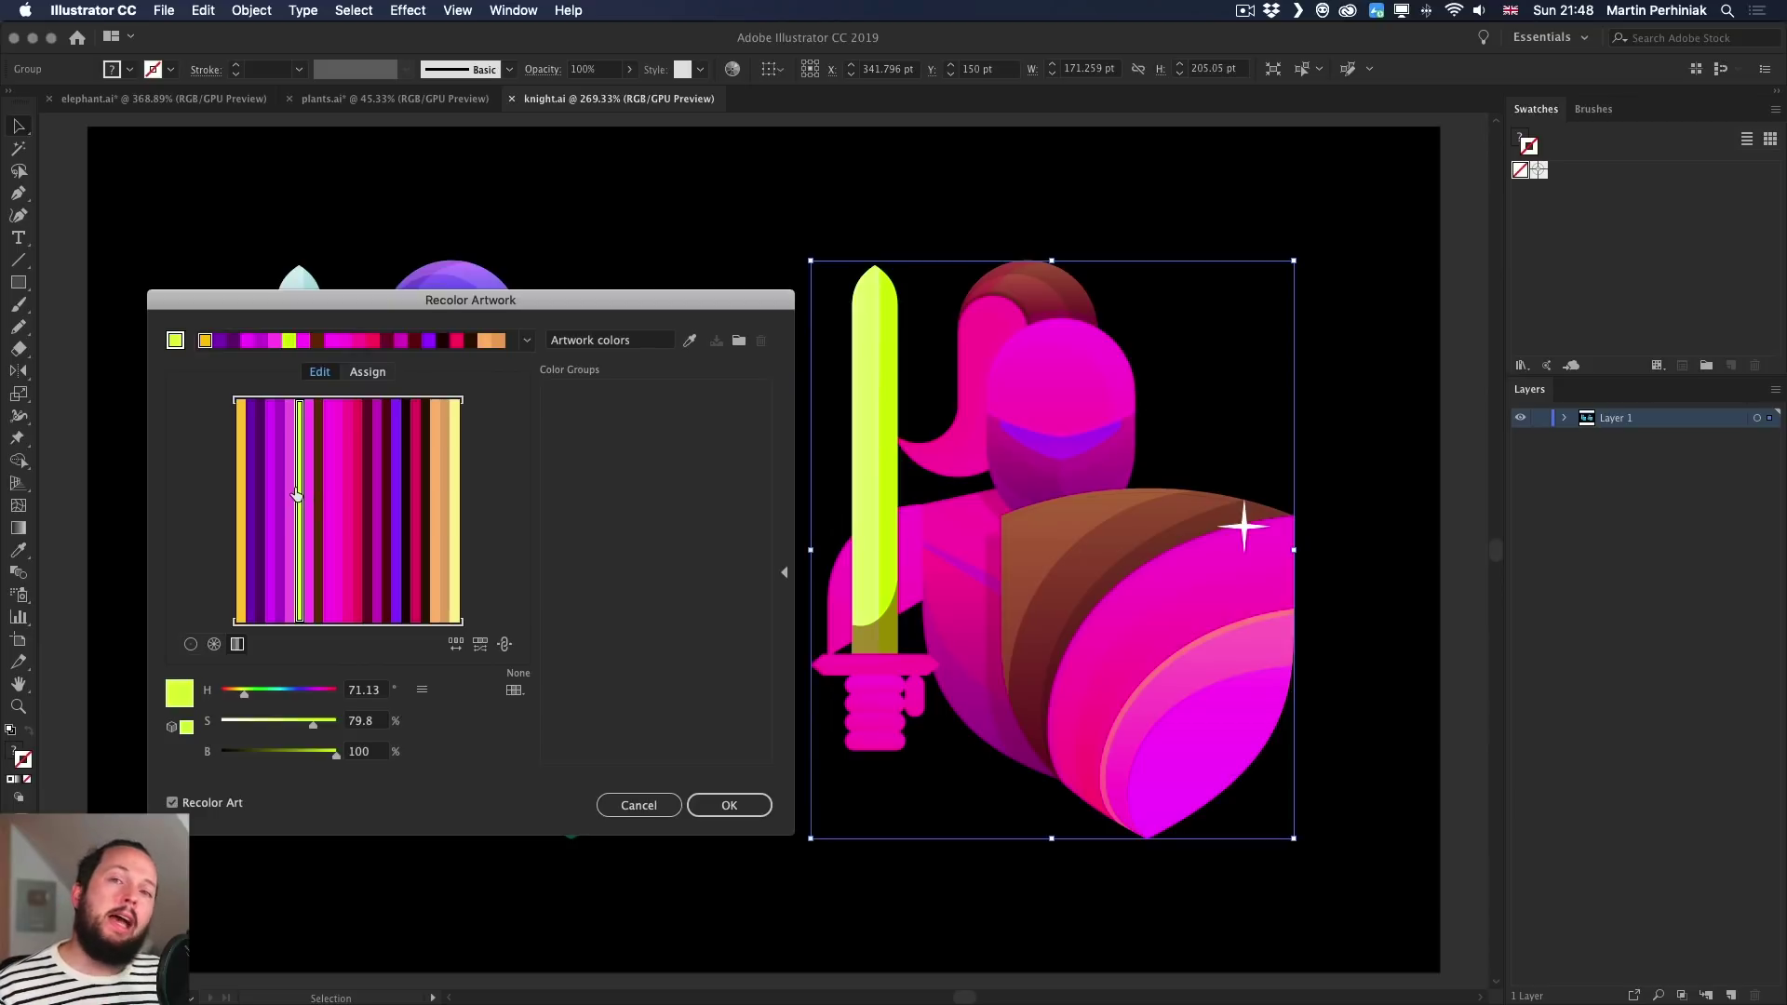
{"action": "left_click_drag", "start_coordinate": [297, 495], "coordinate": [444, 484]}
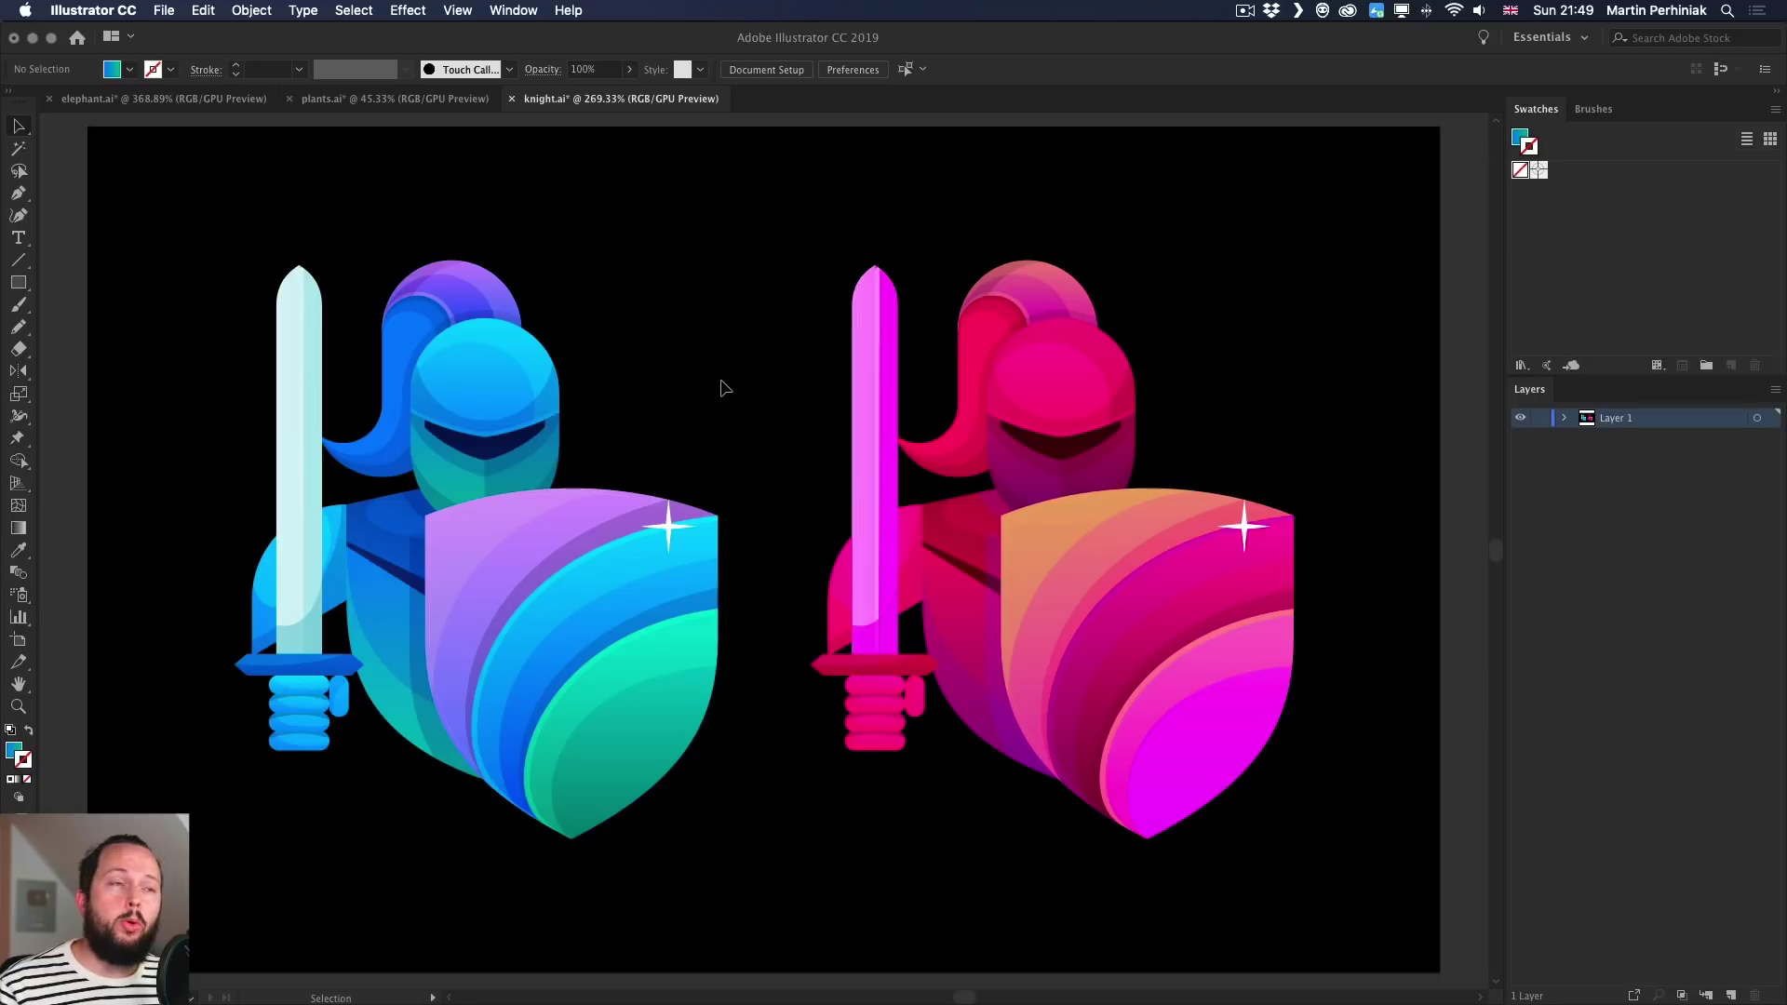
Switch to plants.ai and start Recolor Artwork on the selected right-hand plant illustration.
{"action": "left_click", "coordinate": [397, 101]}
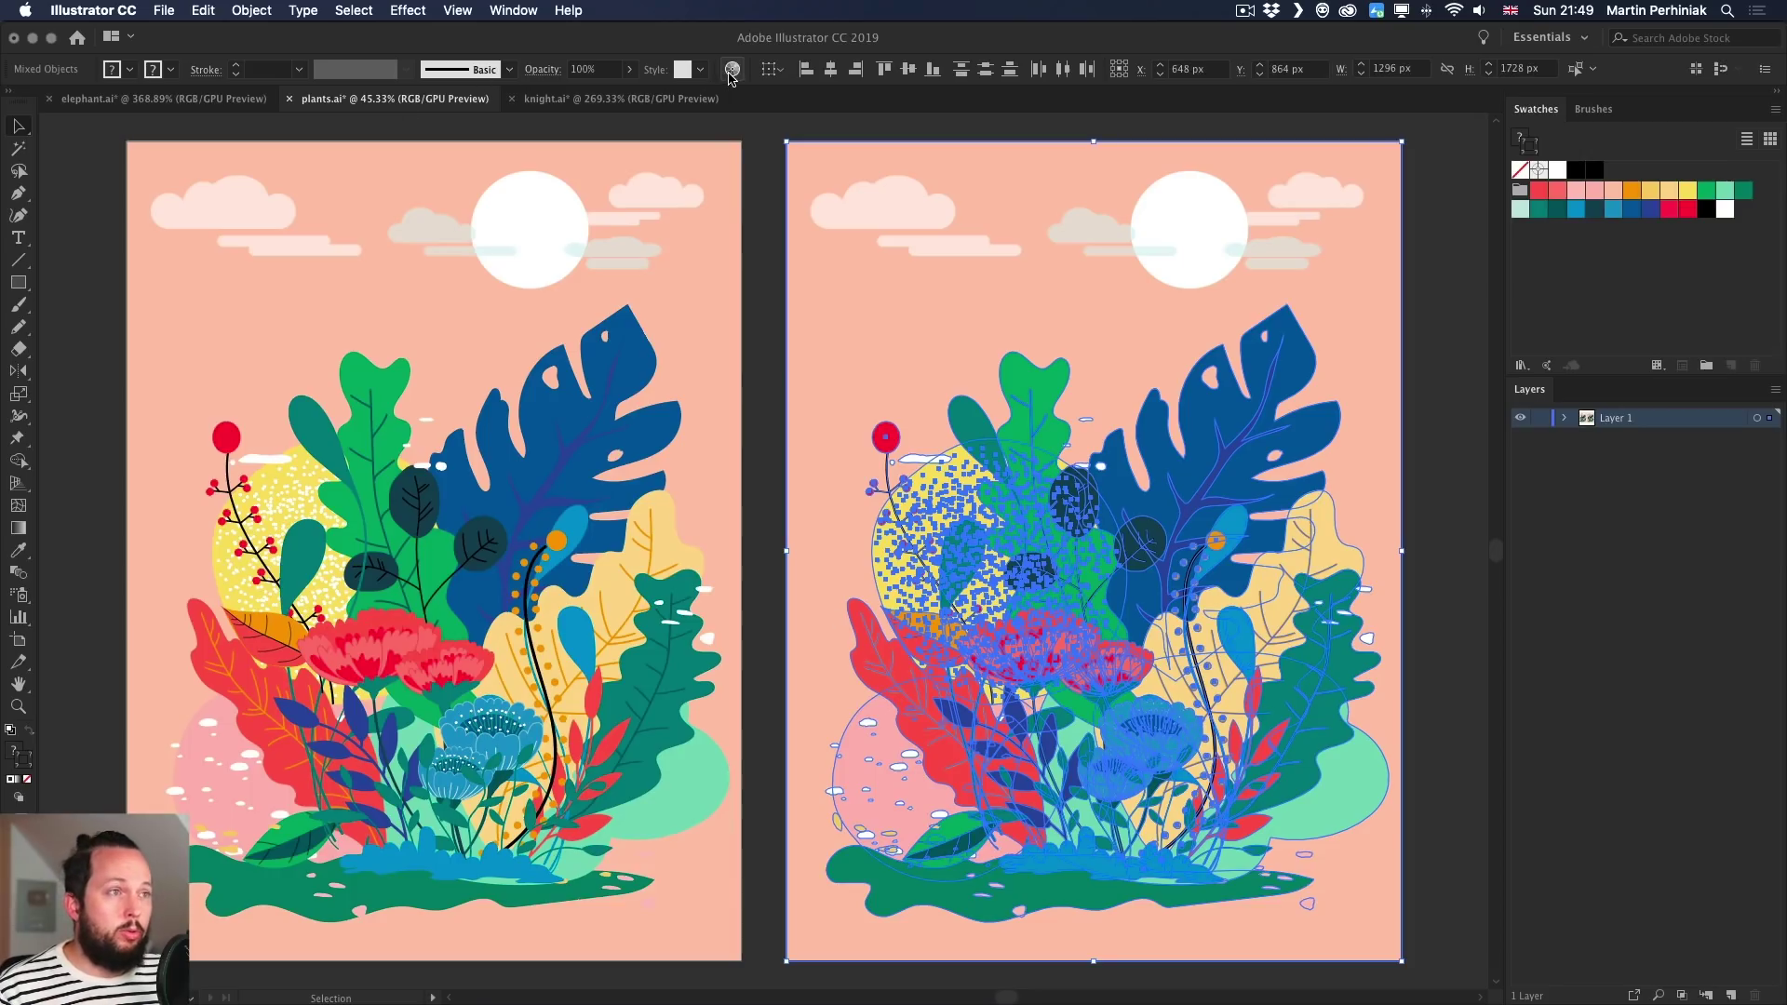
{"action": "left_click", "coordinate": [732, 69]}
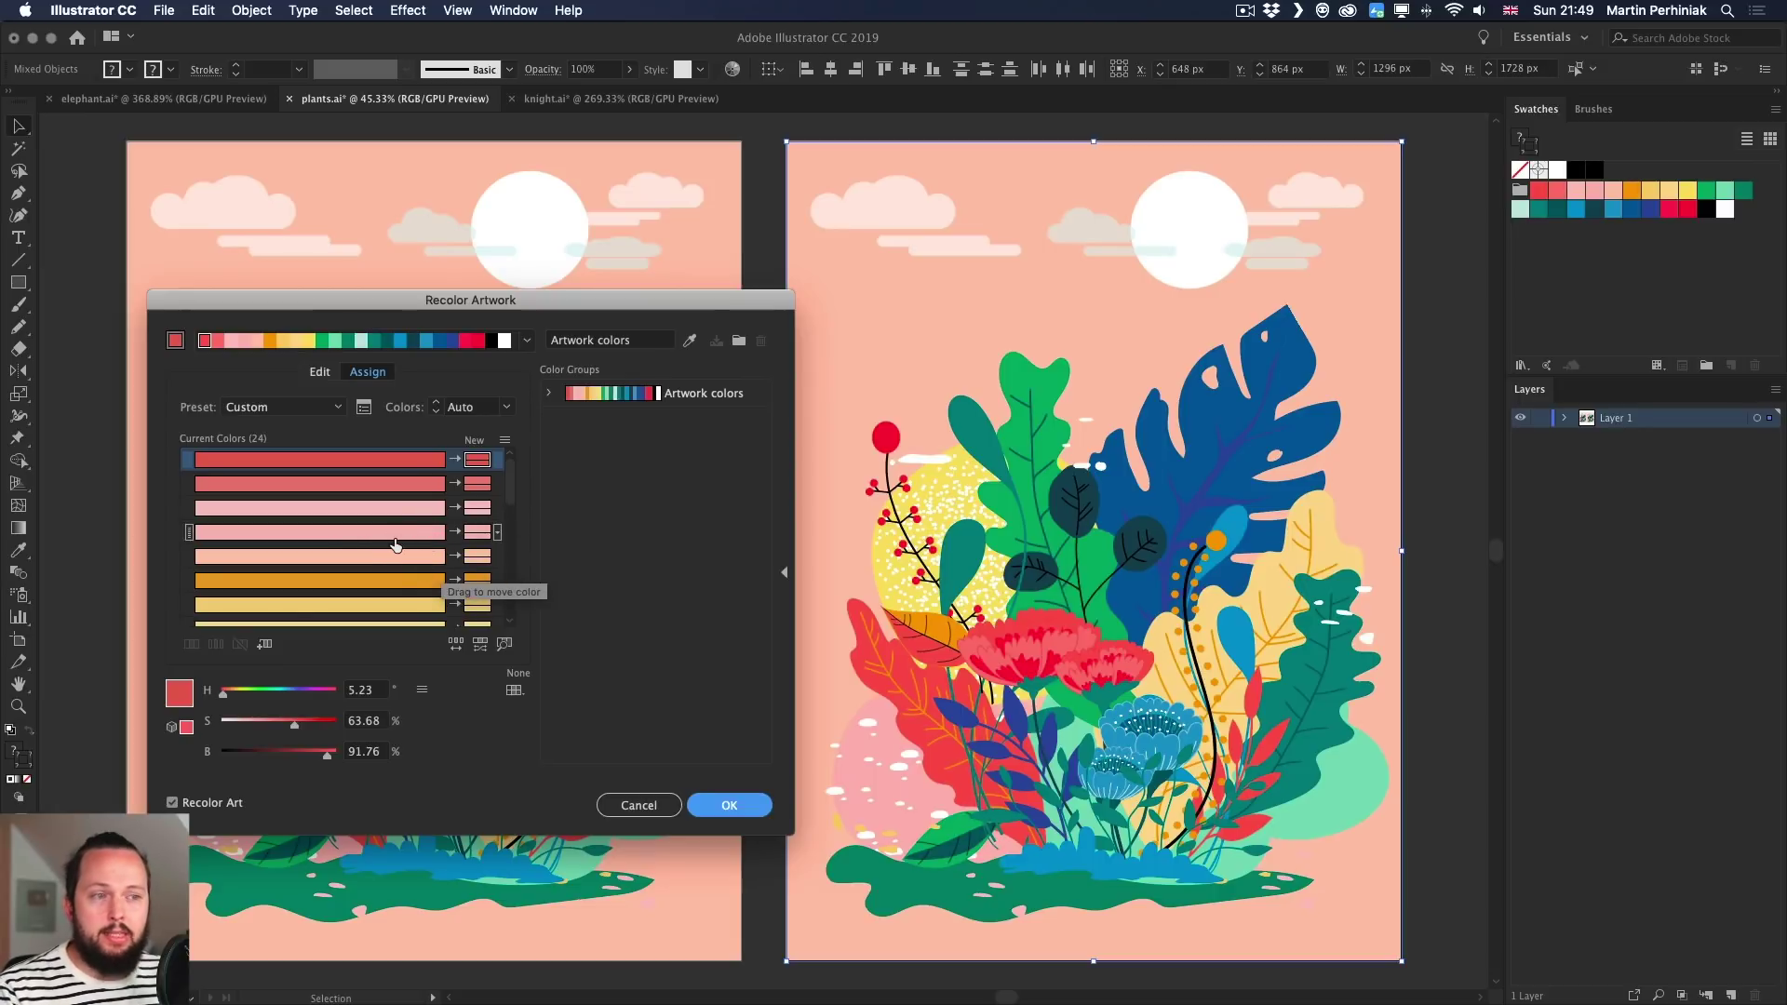
Merge the peach and light pink current colours into the neighbouring pink row and rearrange the colours within that row.
{"action": "left_click", "coordinate": [314, 557]}
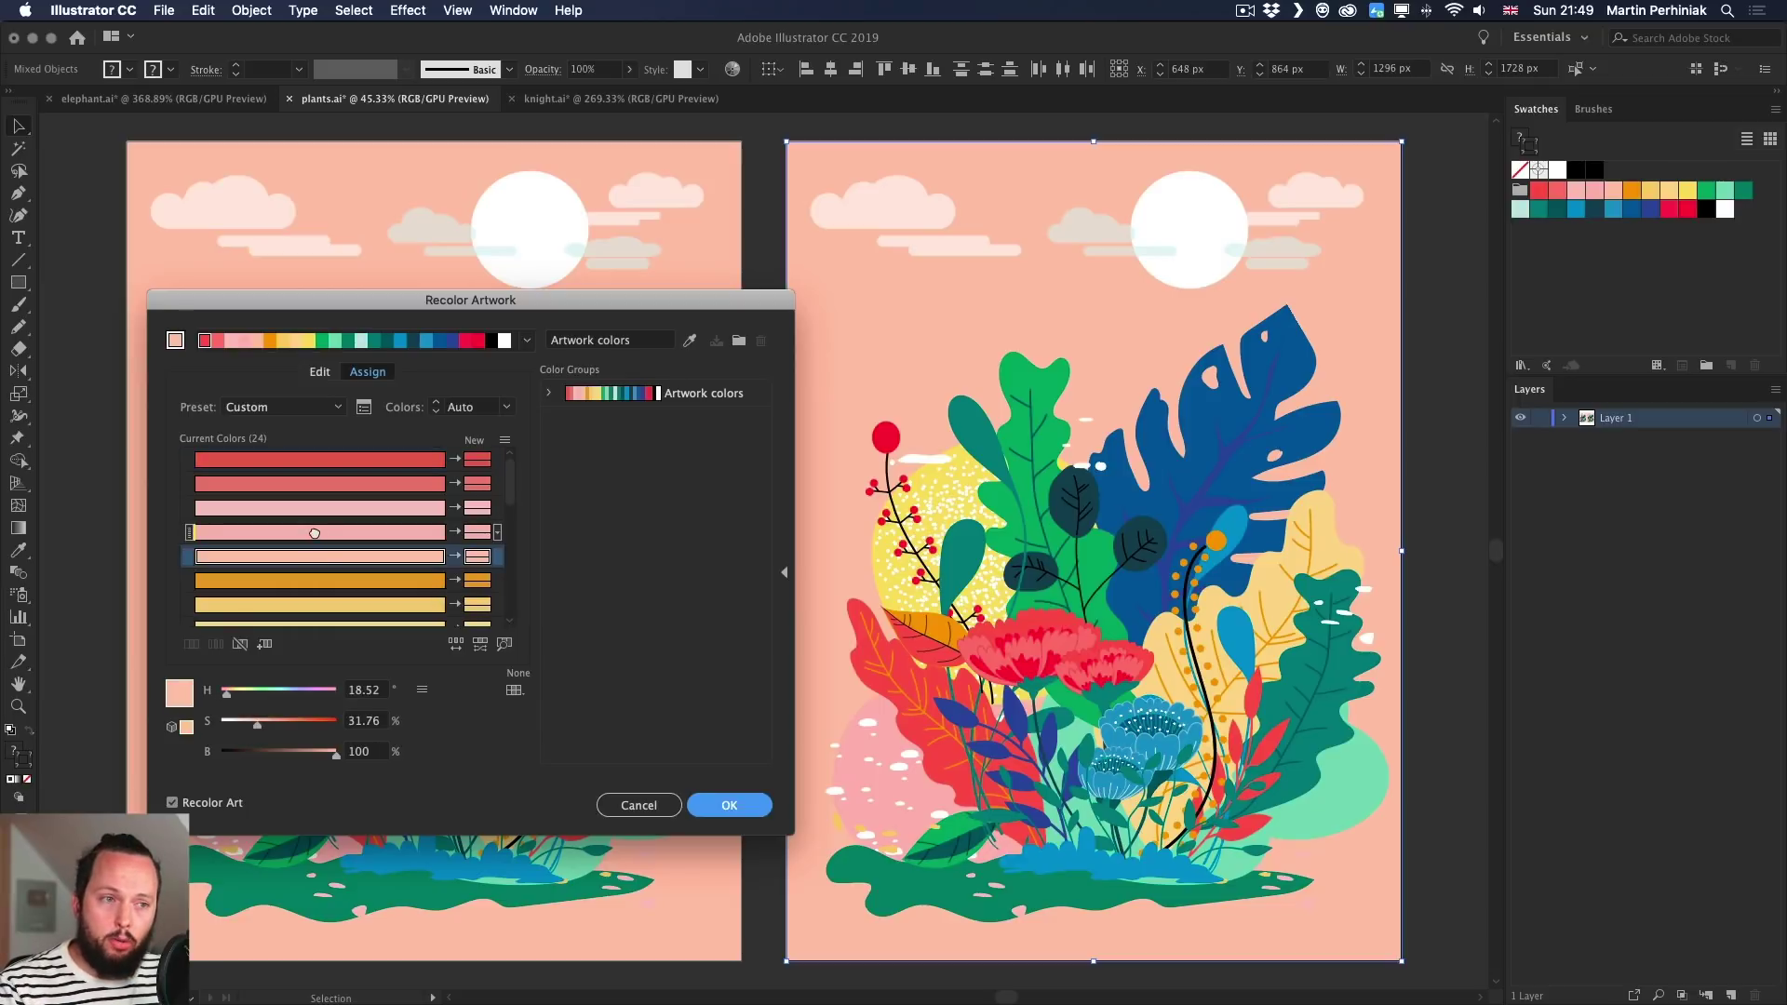
{"action": "left_click_drag", "start_coordinate": [315, 533], "coordinate": [318, 538]}
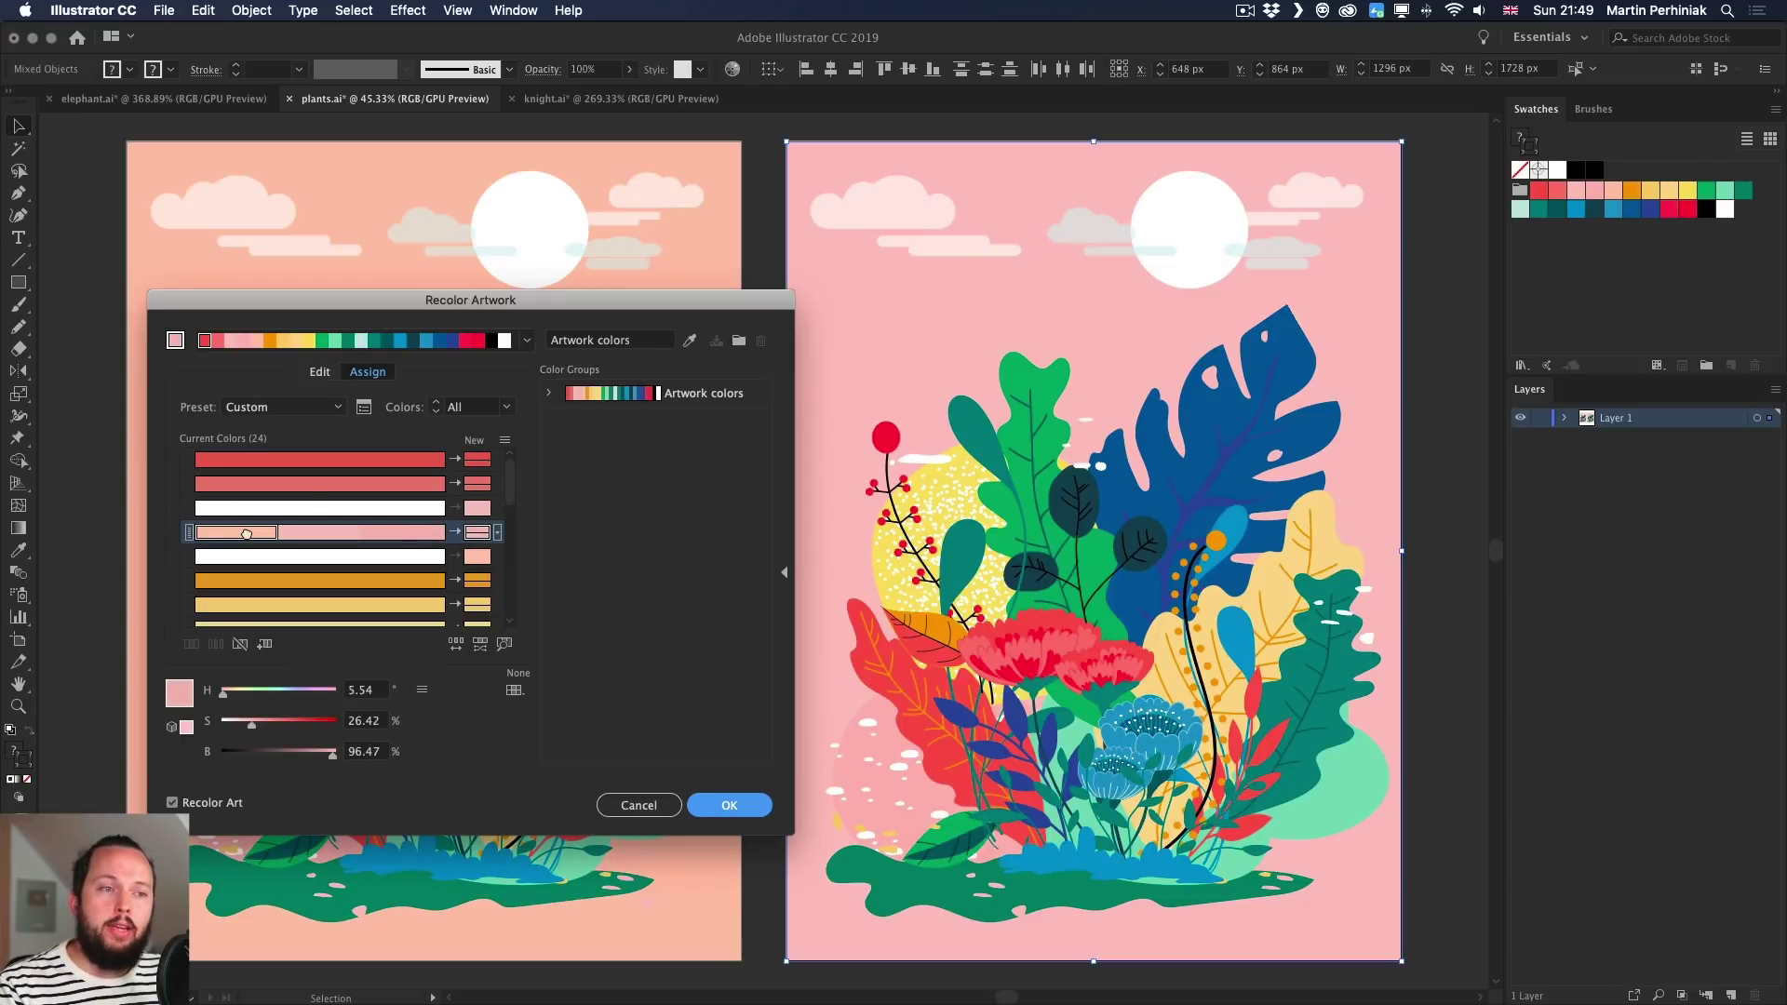
{"action": "left_click_drag", "start_coordinate": [307, 536], "coordinate": [451, 538]}
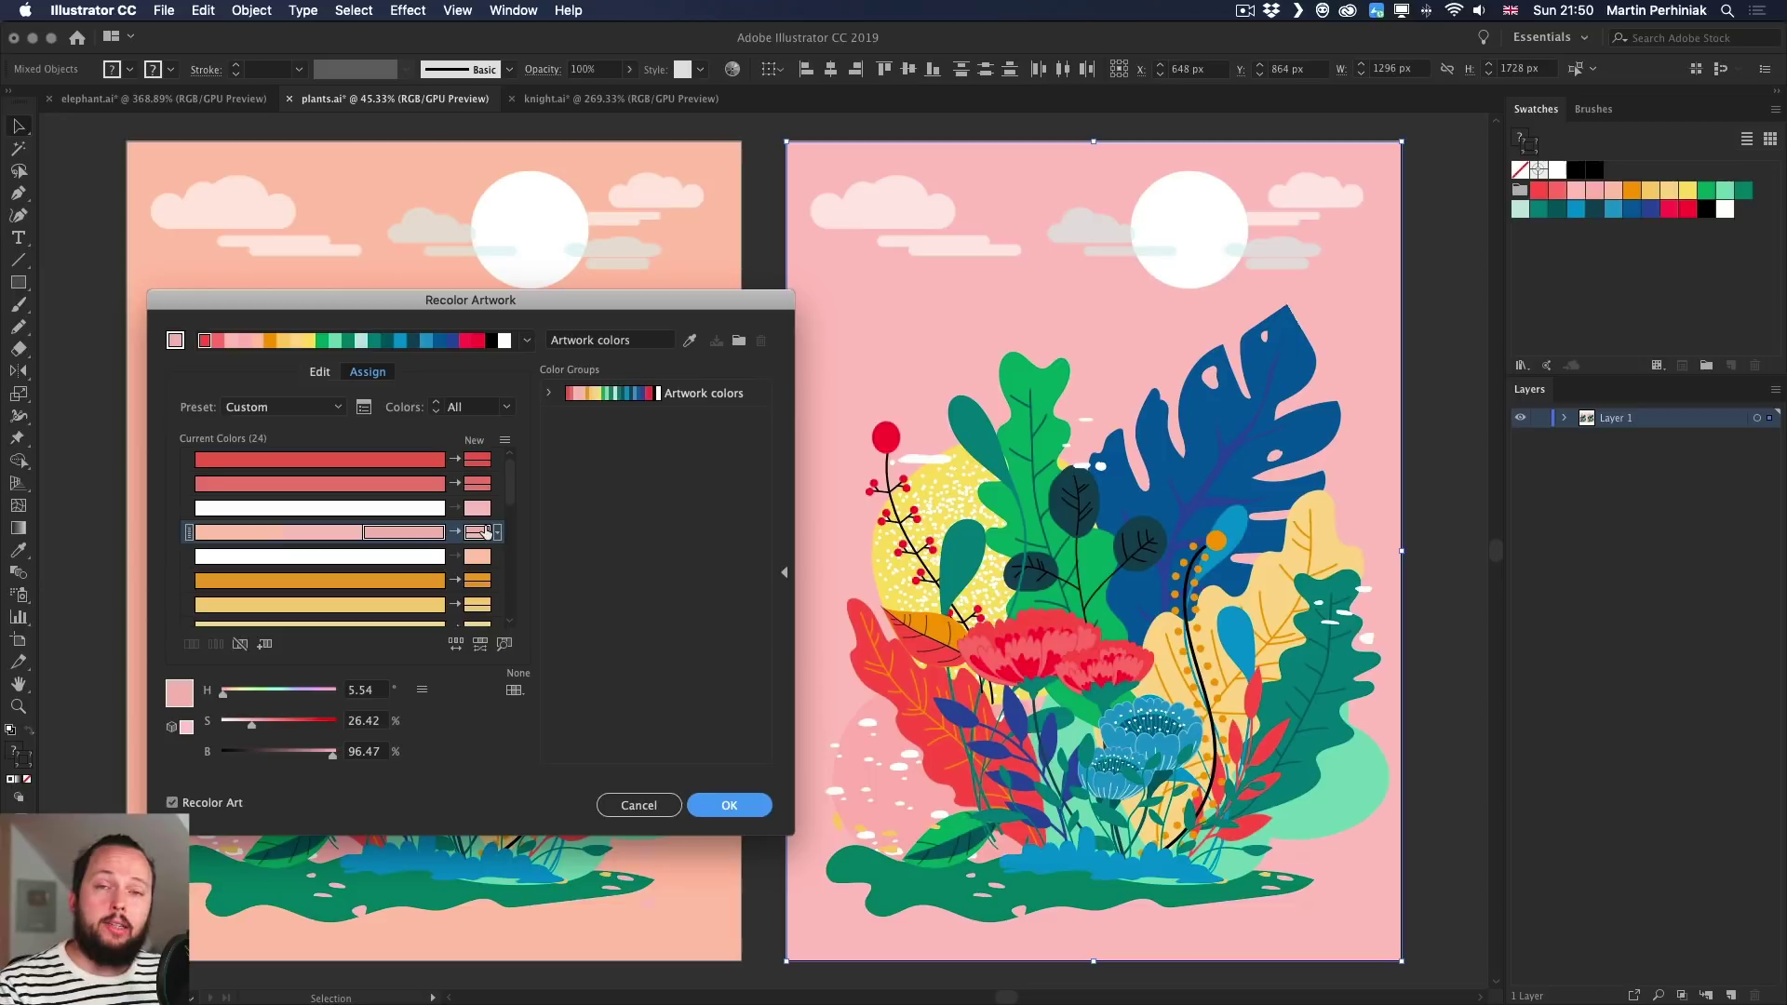
Merge the teal current colour into the dark green row and the light green into the bright green row.
{"action": "scroll", "coordinate": [280, 558], "scroll_direction": "down", "scroll_amount": 5}
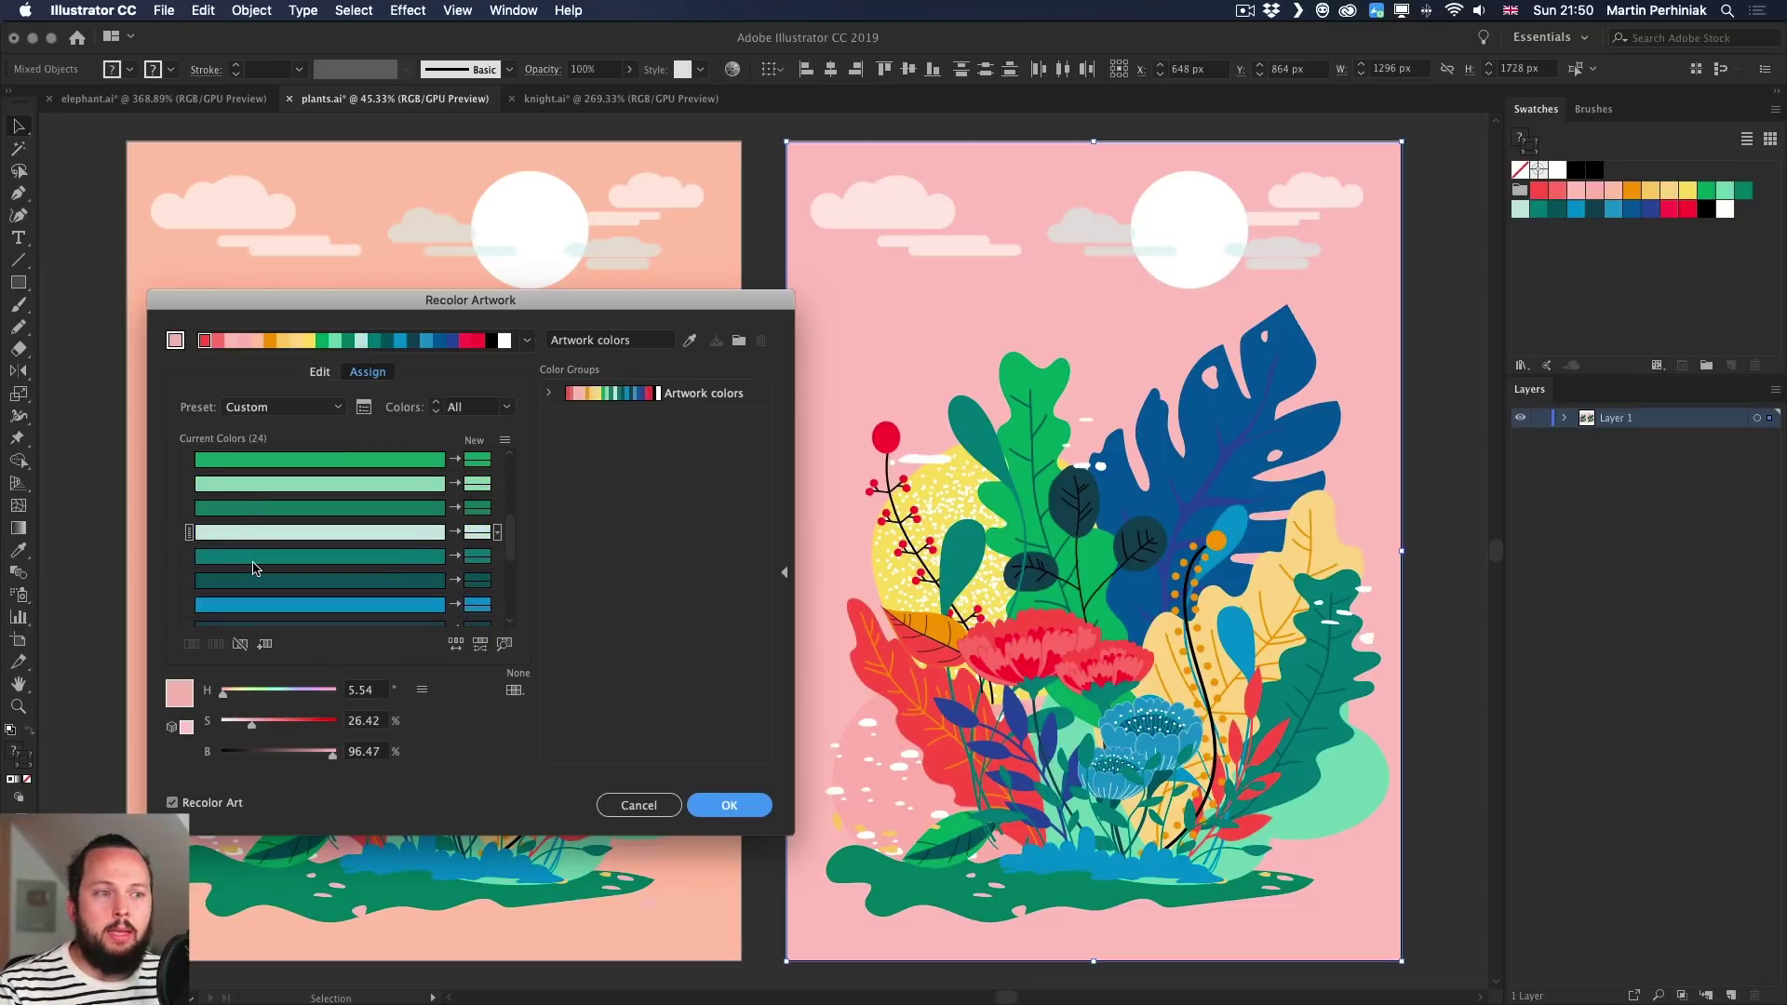
{"action": "left_click", "coordinate": [393, 557]}
{"action": "left_click_drag", "start_coordinate": [375, 508], "coordinate": [372, 508]}
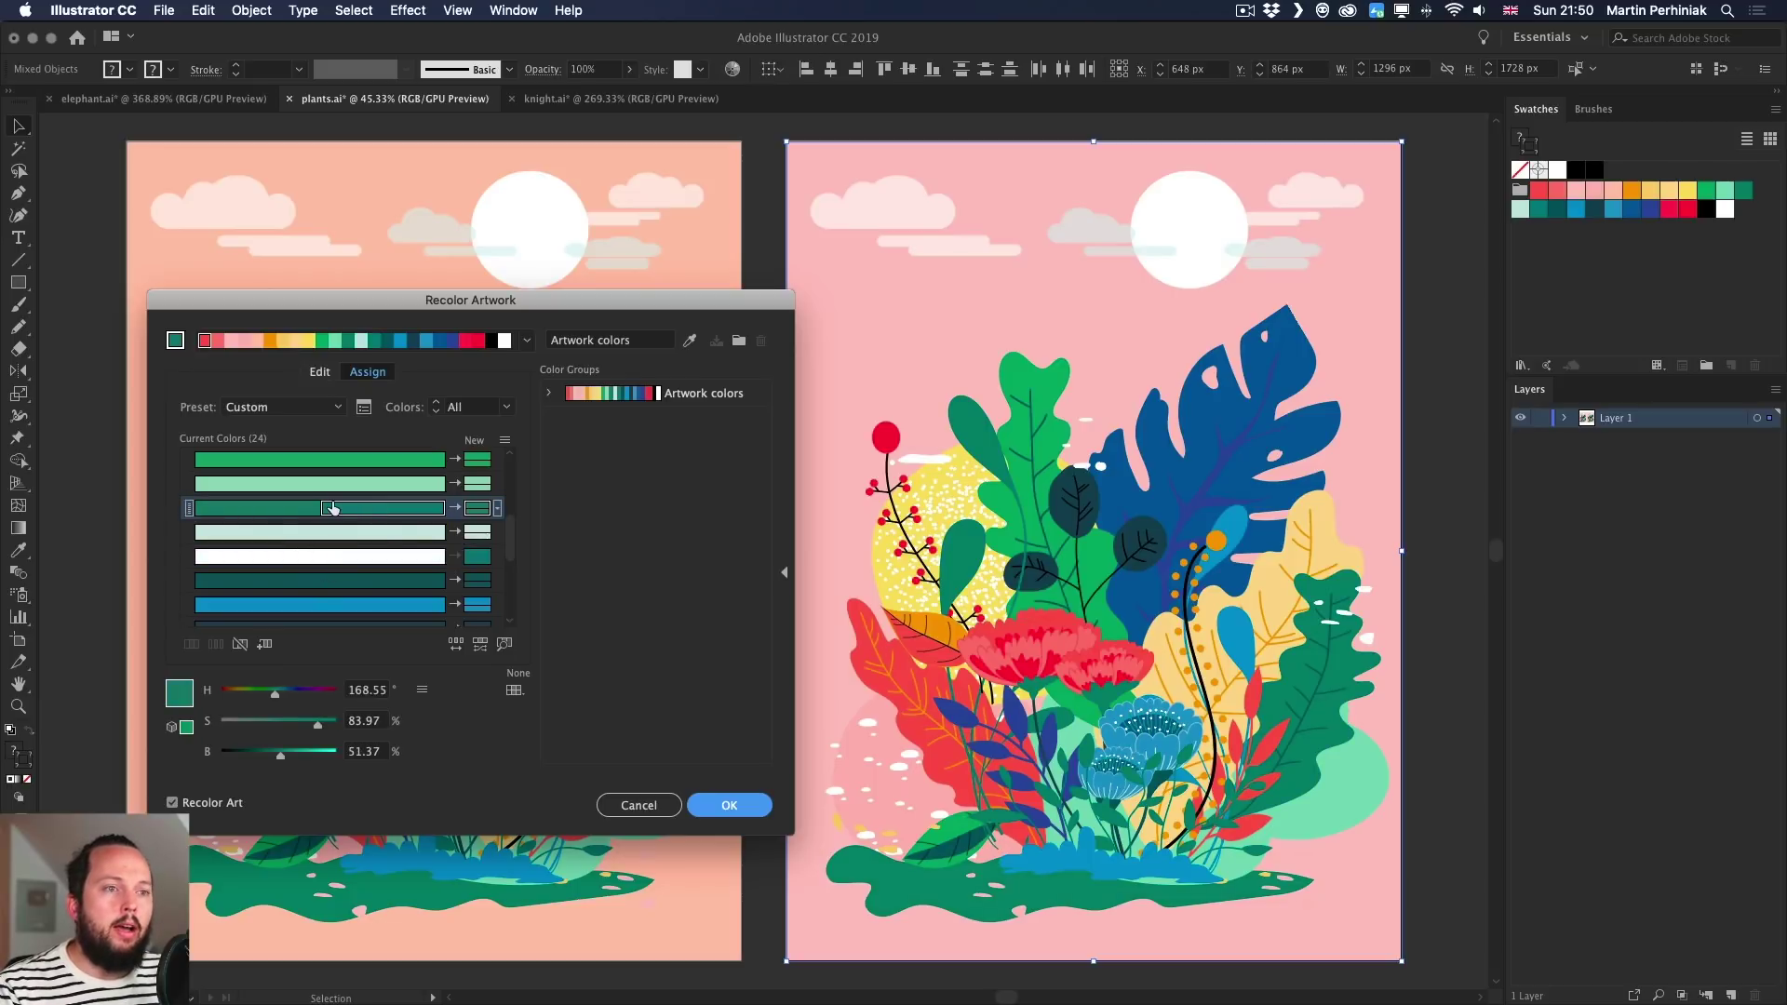
{"action": "scroll", "coordinate": [327, 507], "scroll_direction": "up", "scroll_amount": 2}
{"action": "left_click", "coordinate": [321, 532]}
{"action": "left_click_drag", "start_coordinate": [319, 509], "coordinate": [319, 510]}
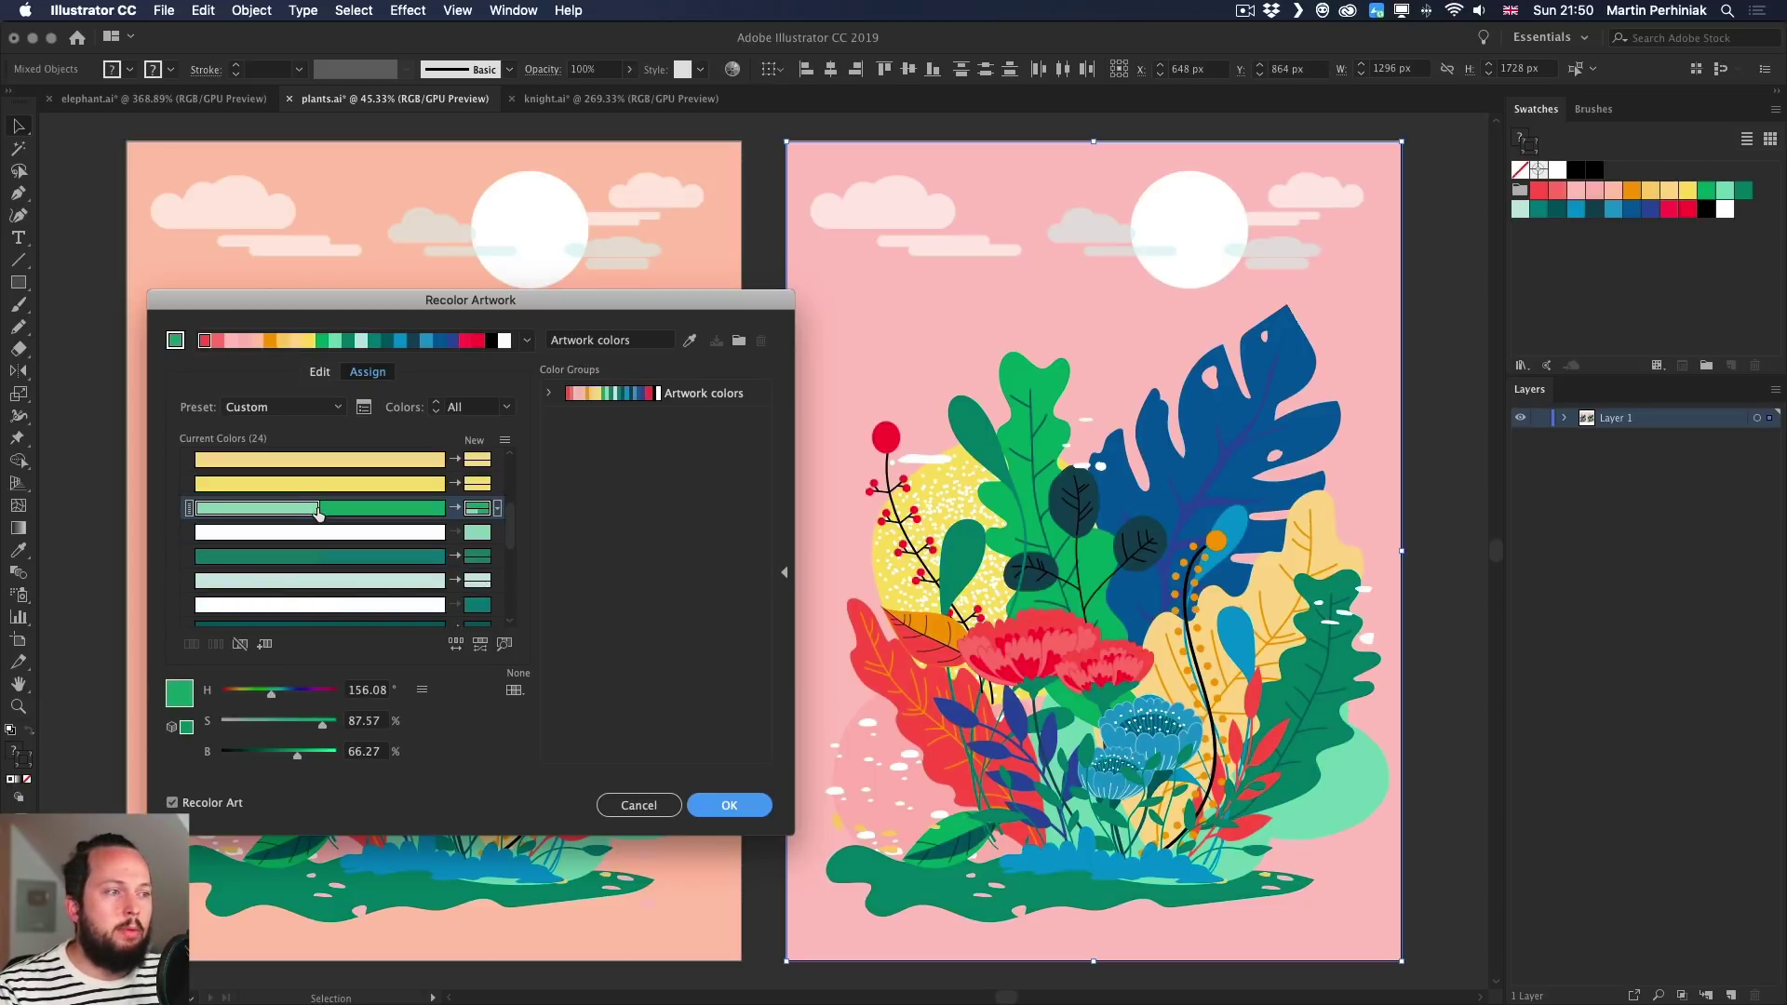
Combine the light orange and yellow current colours into one yellow row and shift the hue of its new colour.
{"action": "scroll", "coordinate": [354, 508], "scroll_direction": "up", "scroll_amount": 3}
{"action": "mouse_move", "coordinate": [336, 540]}
{"action": "left_mouse_down"}
{"action": "mouse_move", "coordinate": [337, 563]}
{"action": "mouse_move", "coordinate": [343, 517]}
{"action": "mouse_move", "coordinate": [342, 557]}
{"action": "left_mouse_up"}
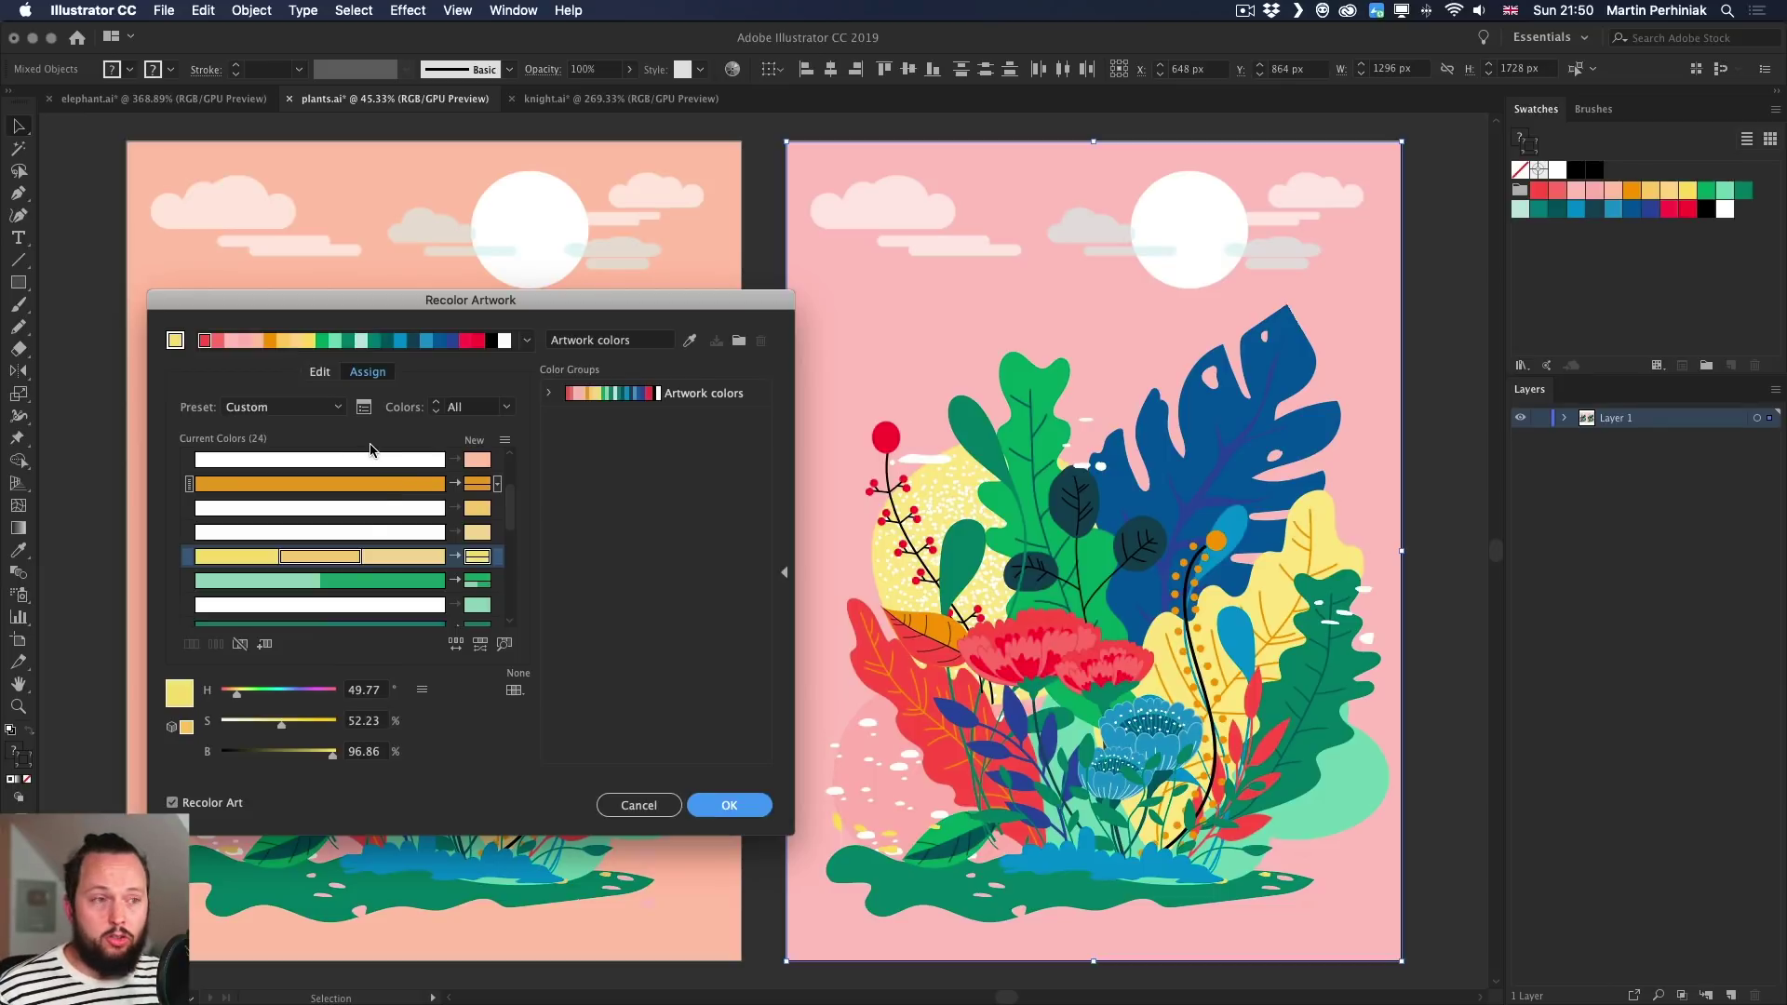
{"action": "scroll", "coordinate": [381, 563], "scroll_direction": "down", "scroll_amount": 4}
{"action": "scroll", "coordinate": [382, 563], "scroll_direction": "up", "scroll_amount": 4}
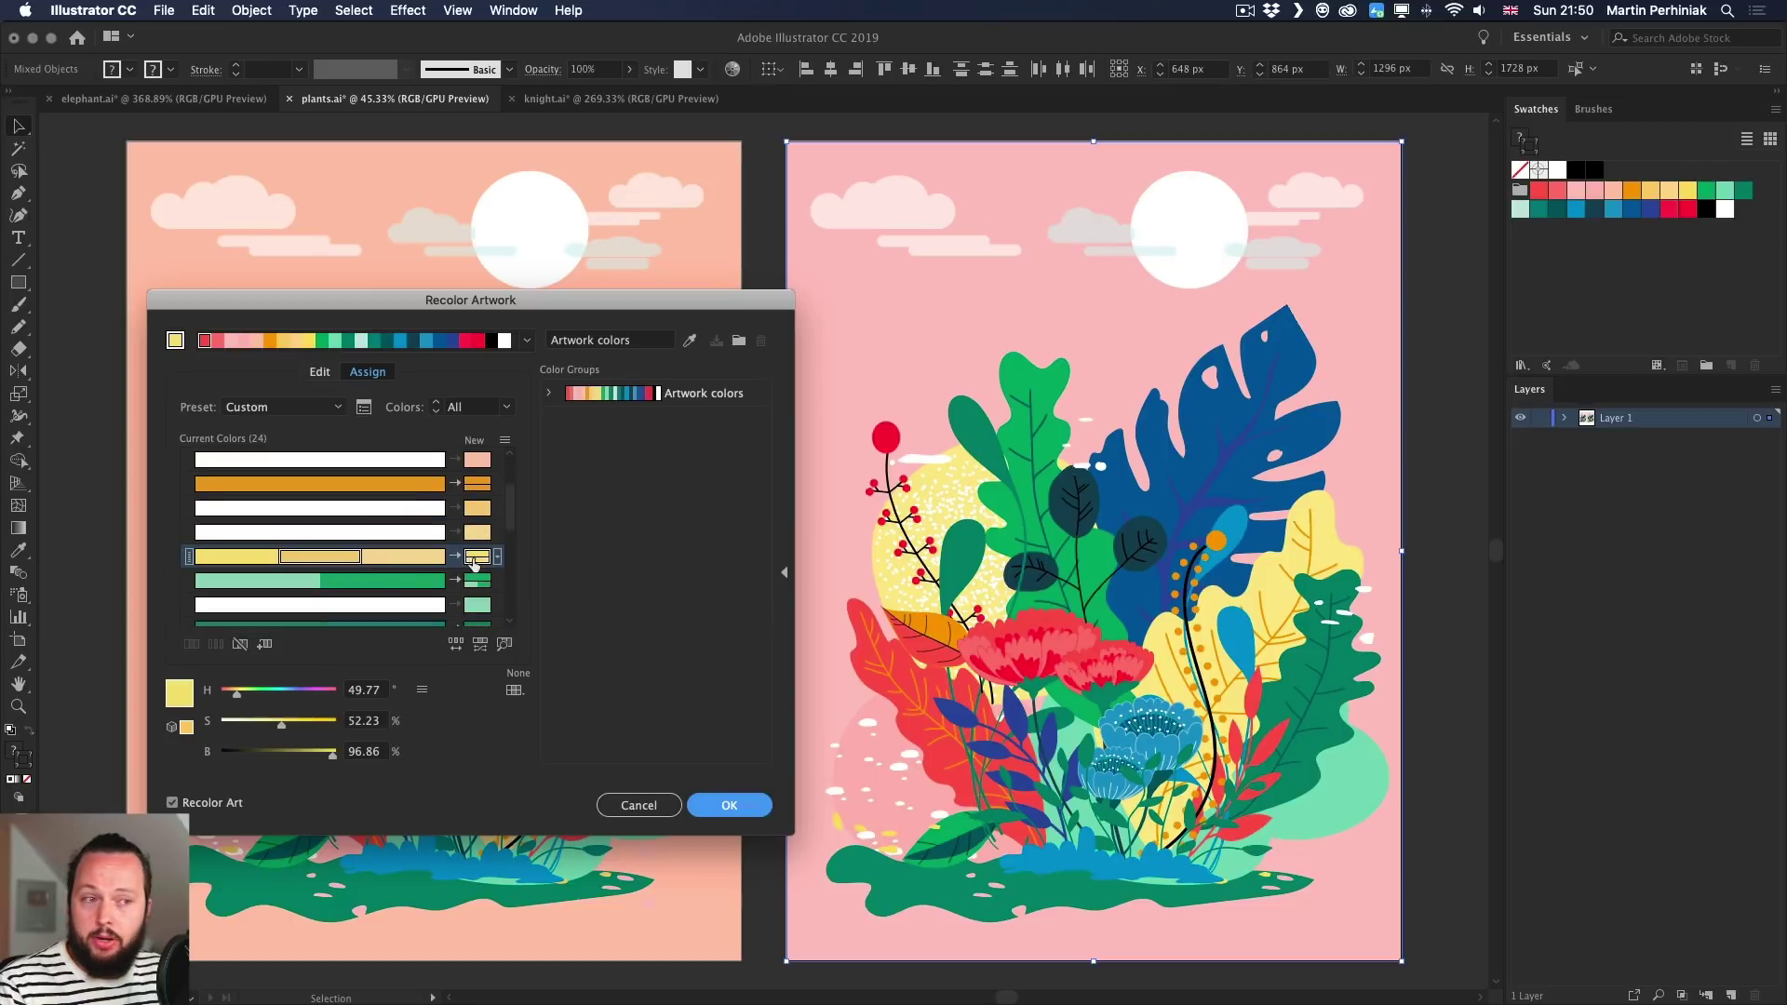
{"action": "left_click_drag", "start_coordinate": [239, 694], "coordinate": [291, 696]}
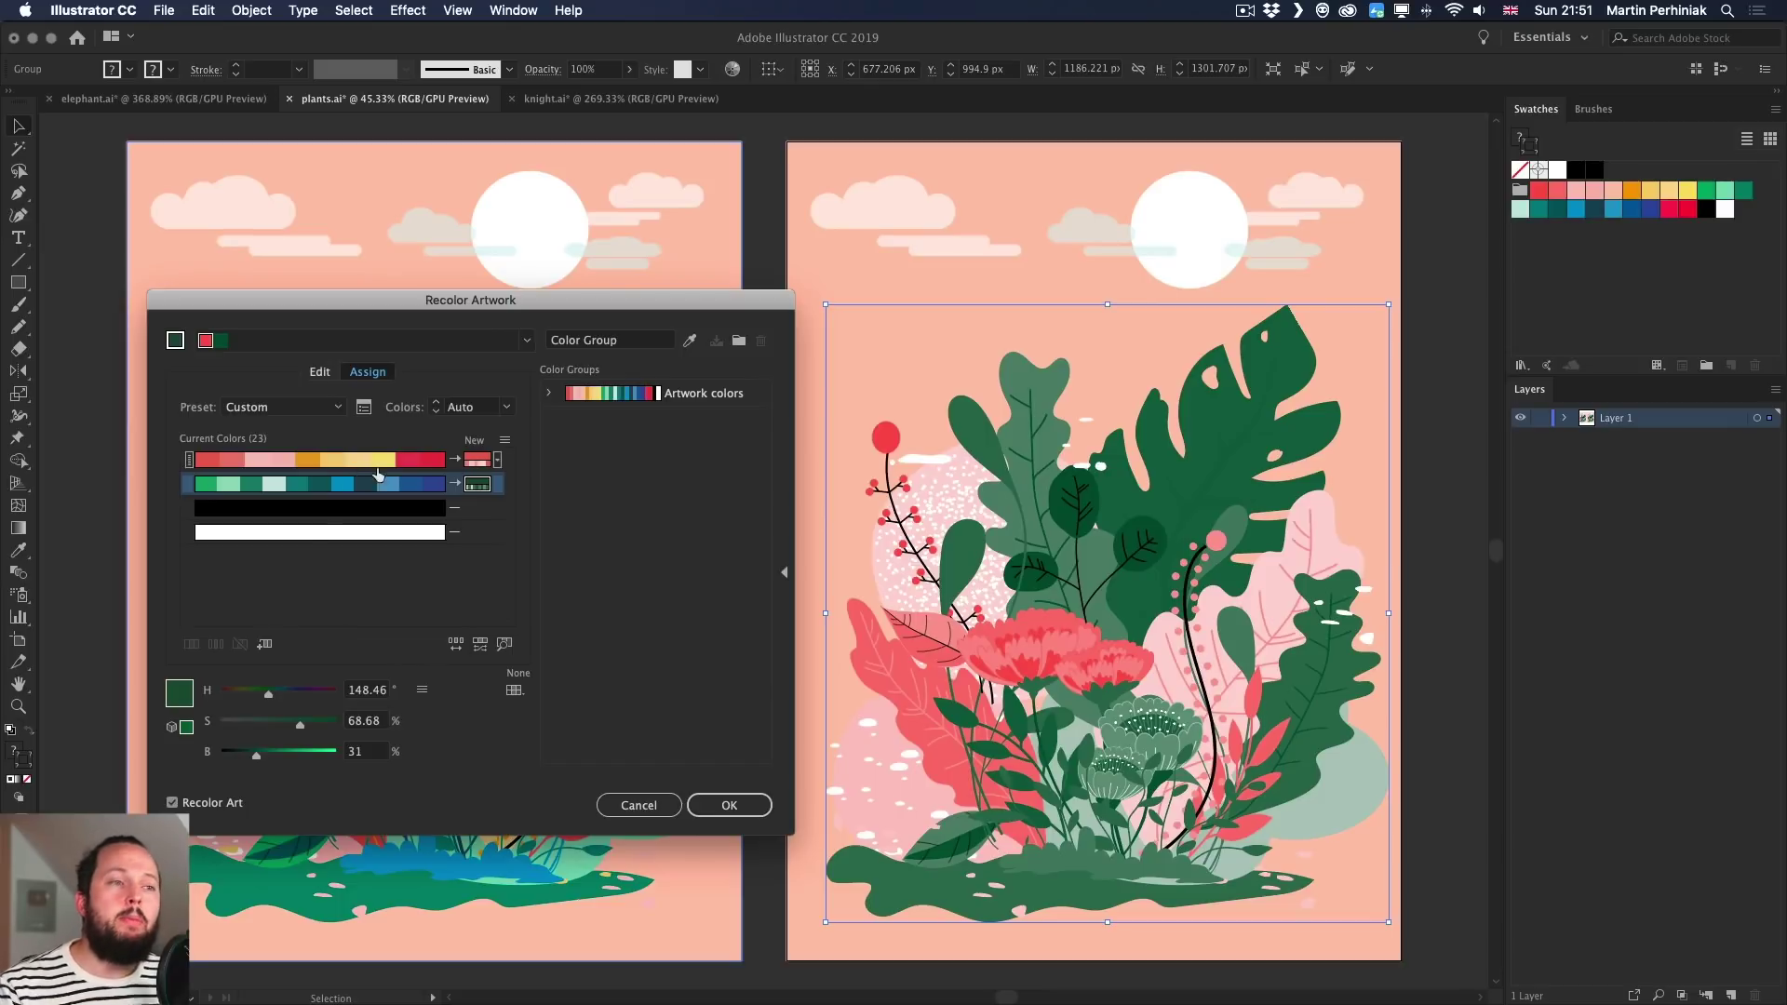
Select the orange and three yellow shades in the red colour row and merge them into a separate row.
{"action": "left_click", "coordinate": [437, 462]}
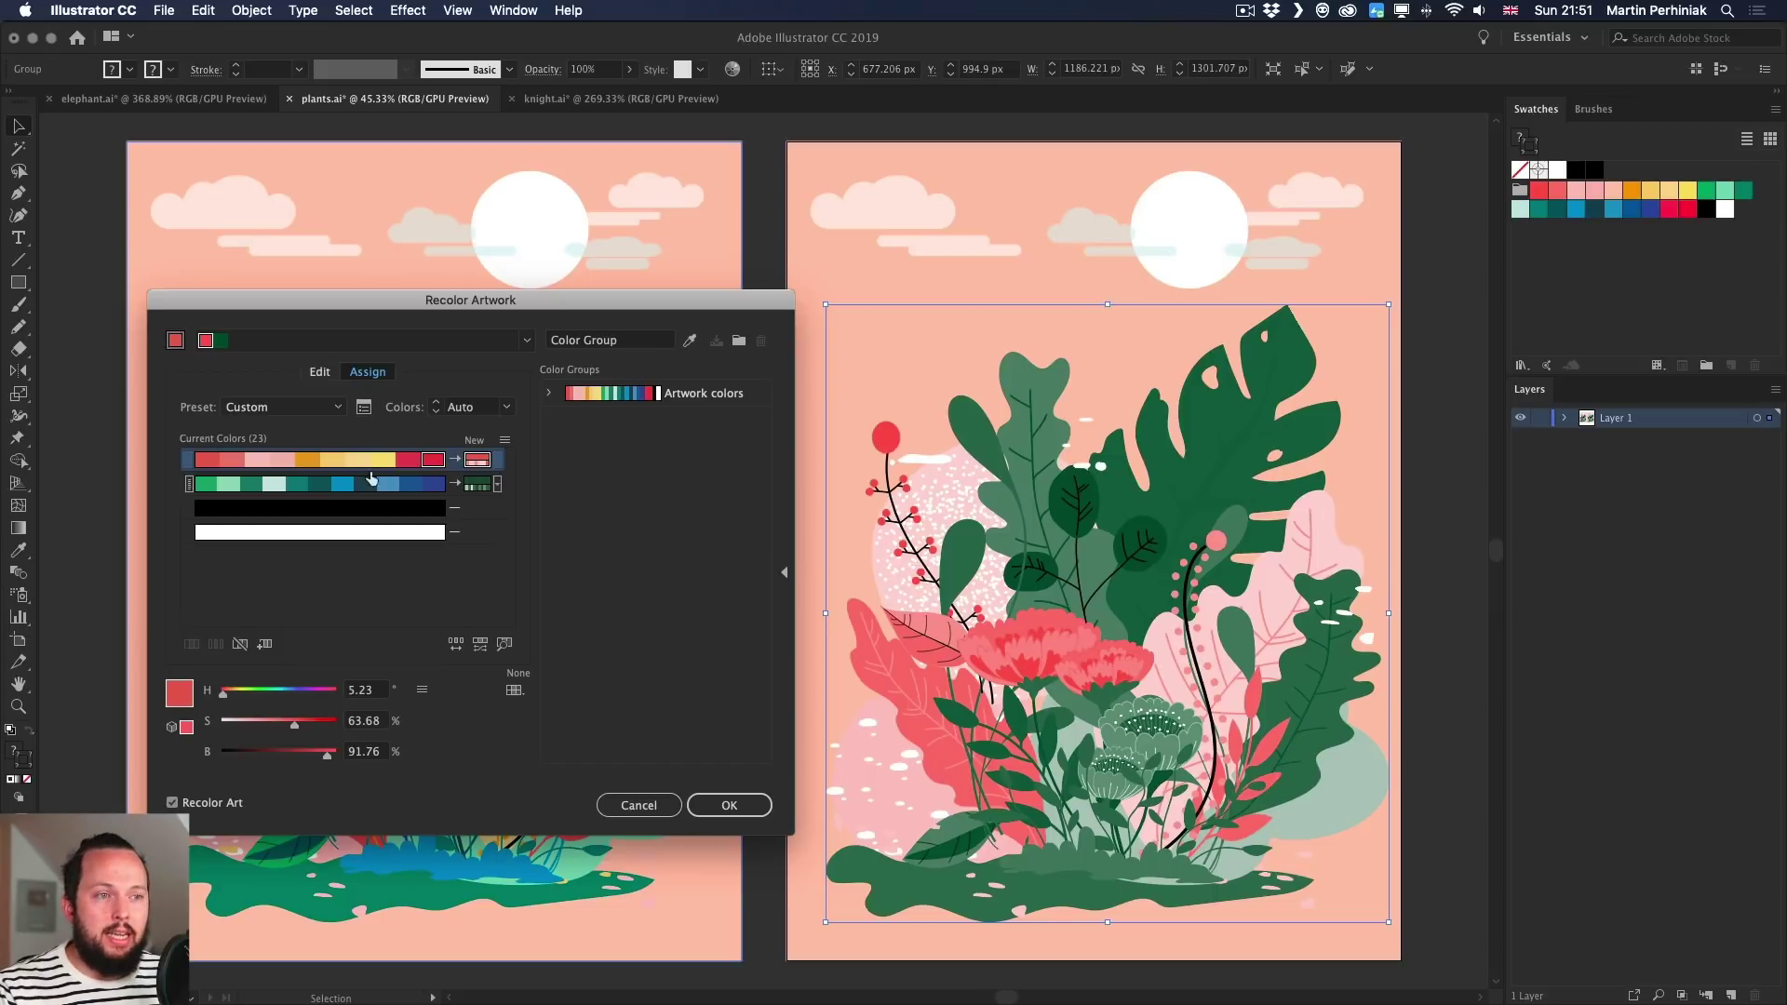
{"action": "left_click_drag", "start_coordinate": [382, 465], "coordinate": [302, 466]}
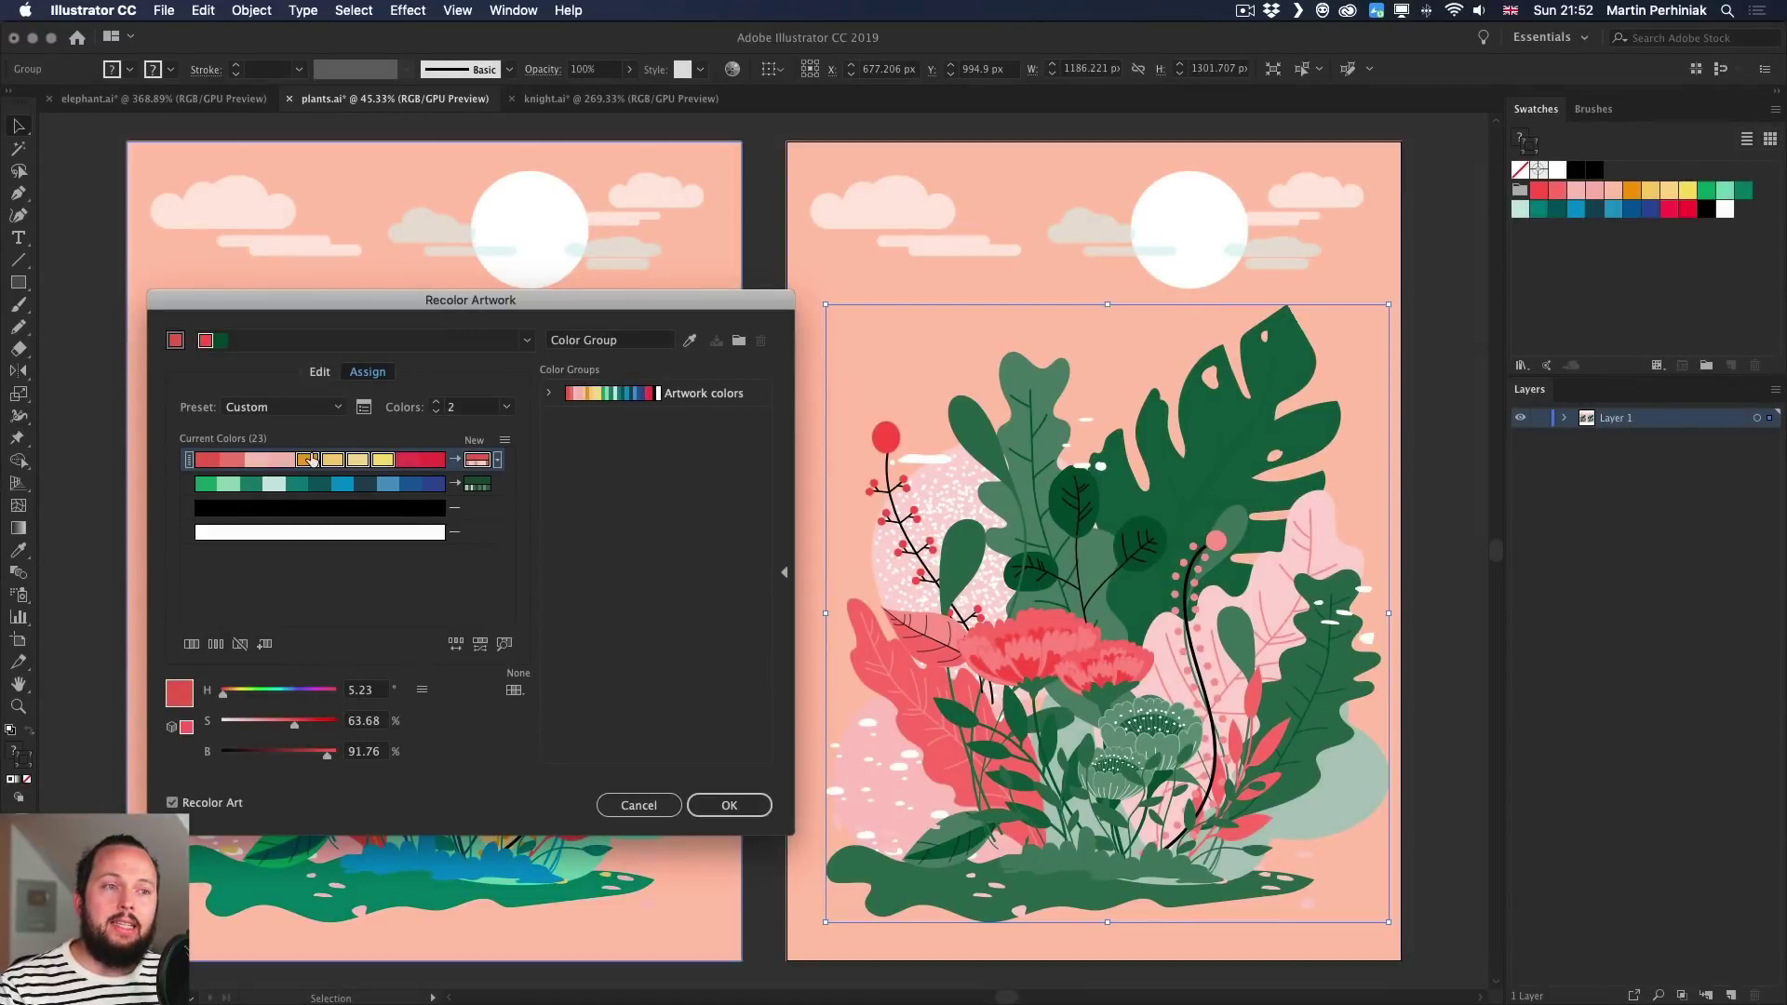
{"action": "left_click", "coordinate": [338, 462]}
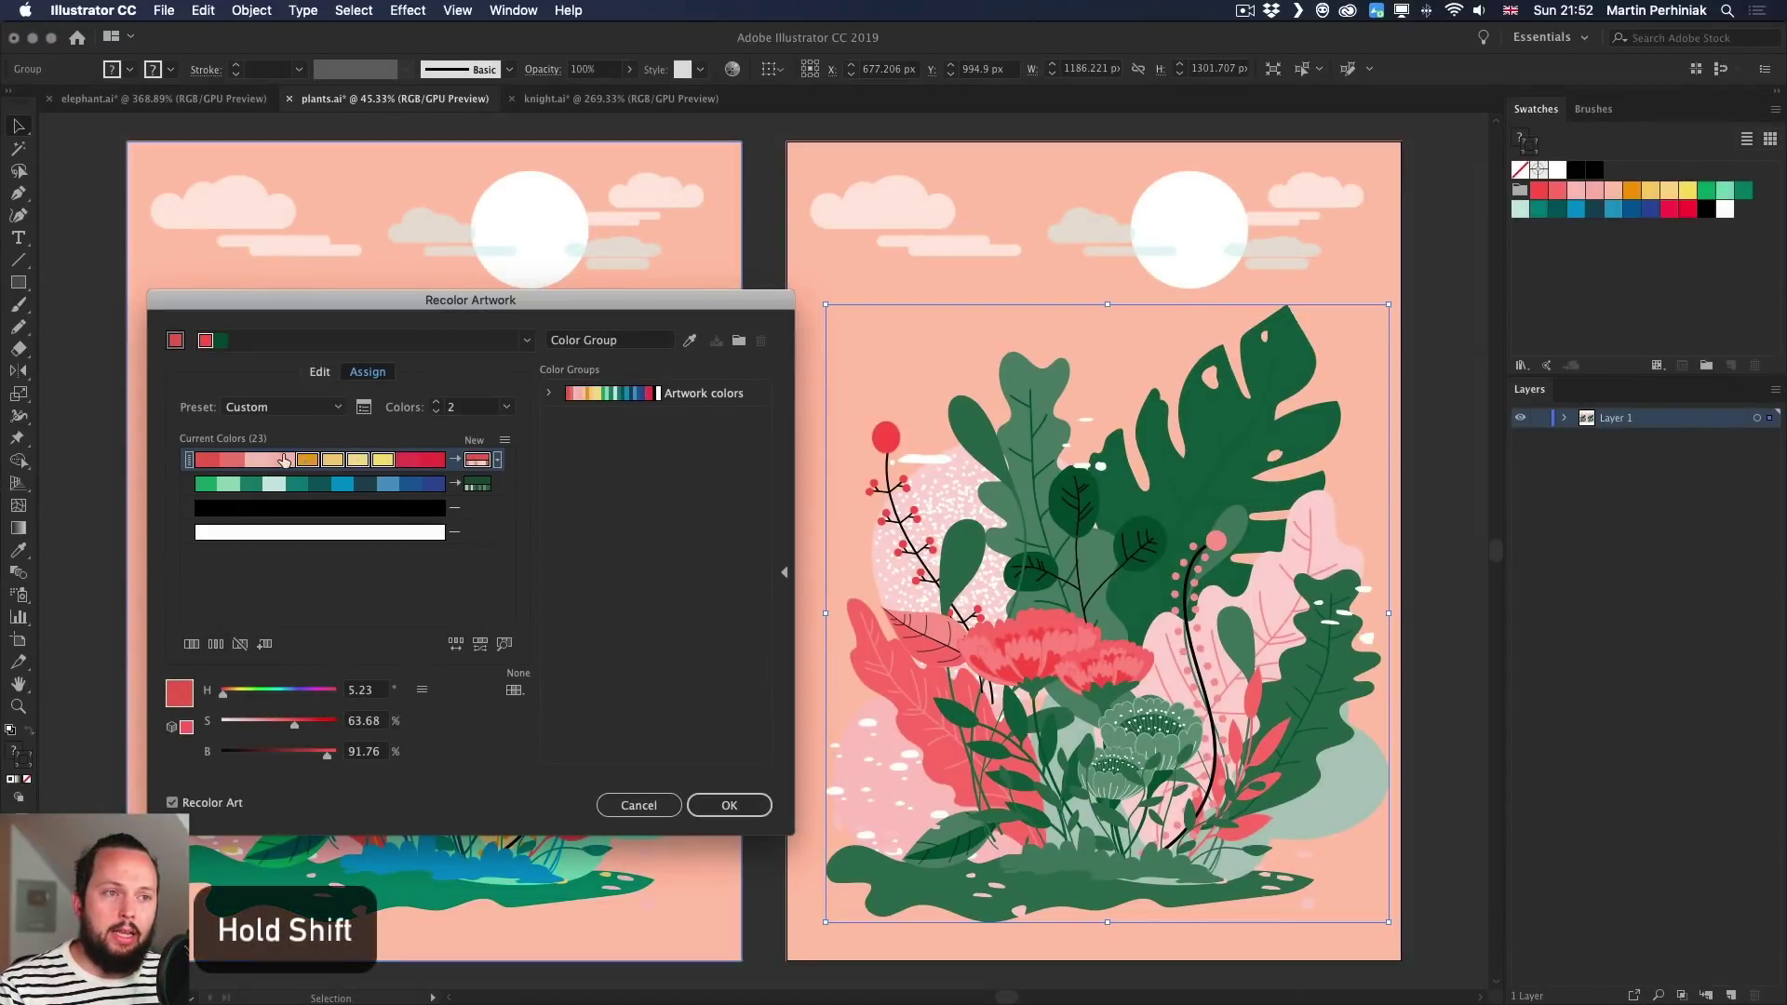
{"action": "left_click", "coordinate": [338, 462], "text": "shift"}
{"action": "left_click", "coordinate": [383, 460], "text": "shift"}
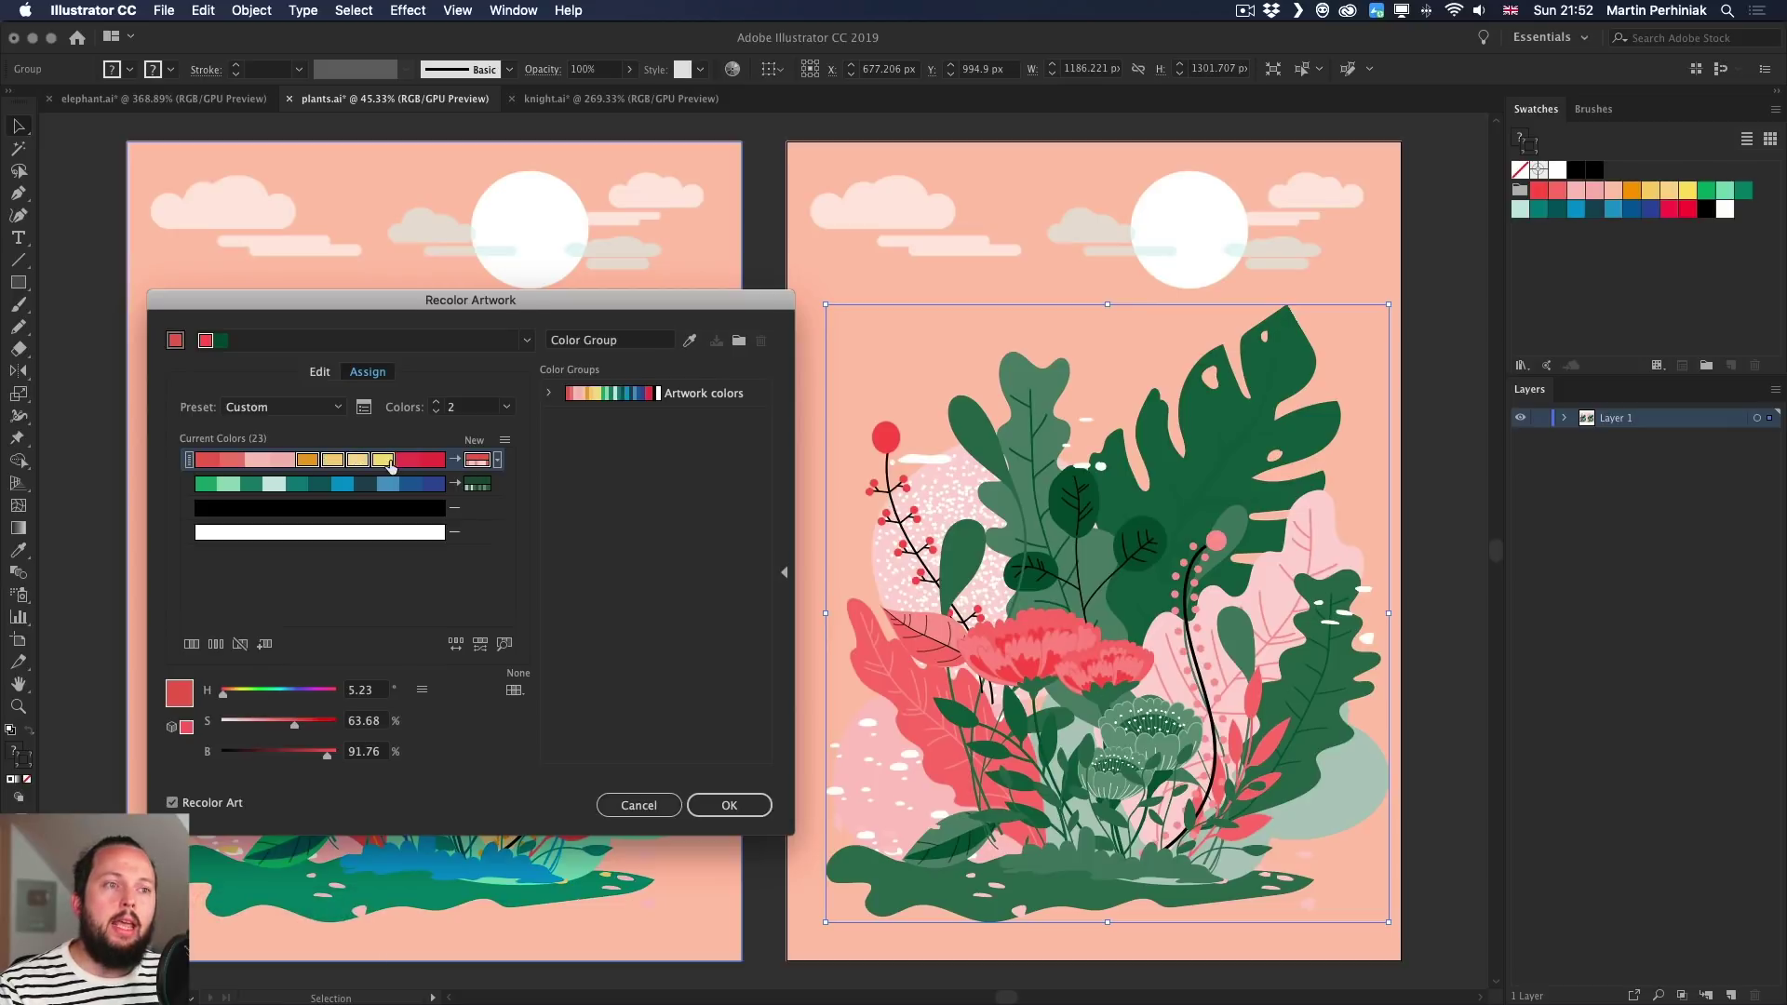
{"action": "left_click", "coordinate": [191, 644]}
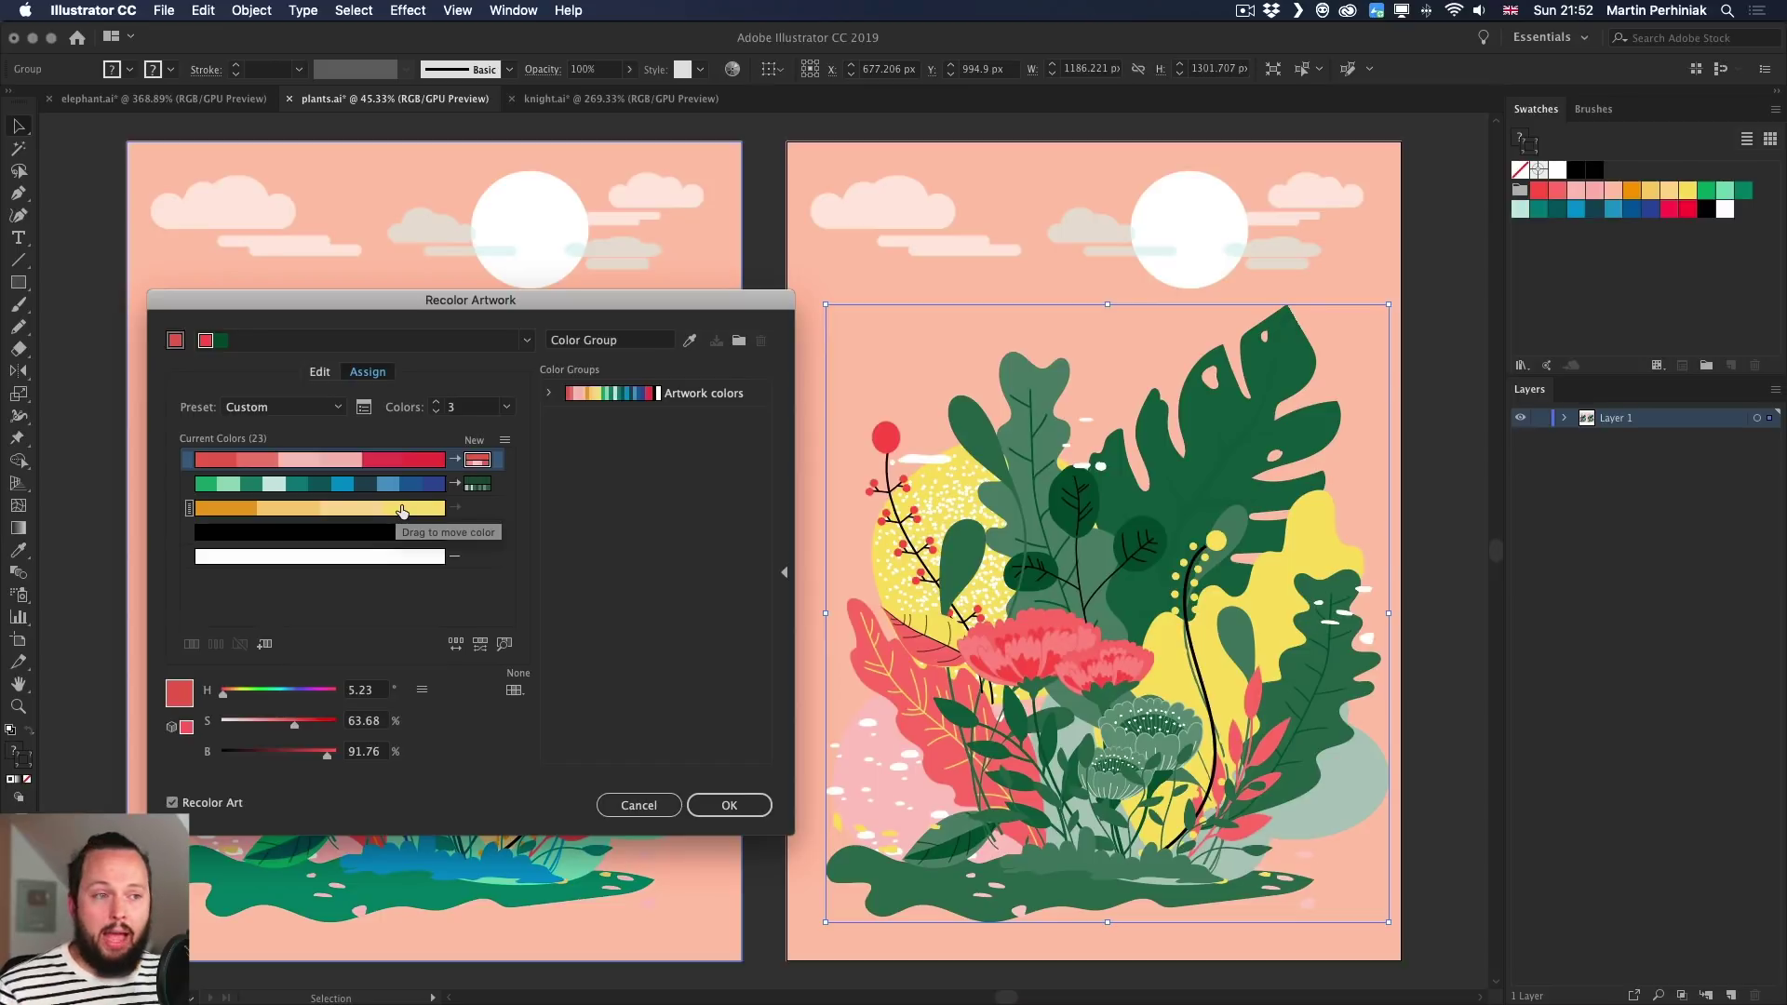
Assign a new colour to the orange and yellow row and change its hue to 184°, a bright cyan.
{"action": "left_click", "coordinate": [480, 508]}
{"action": "left_click", "coordinate": [600, 601]}
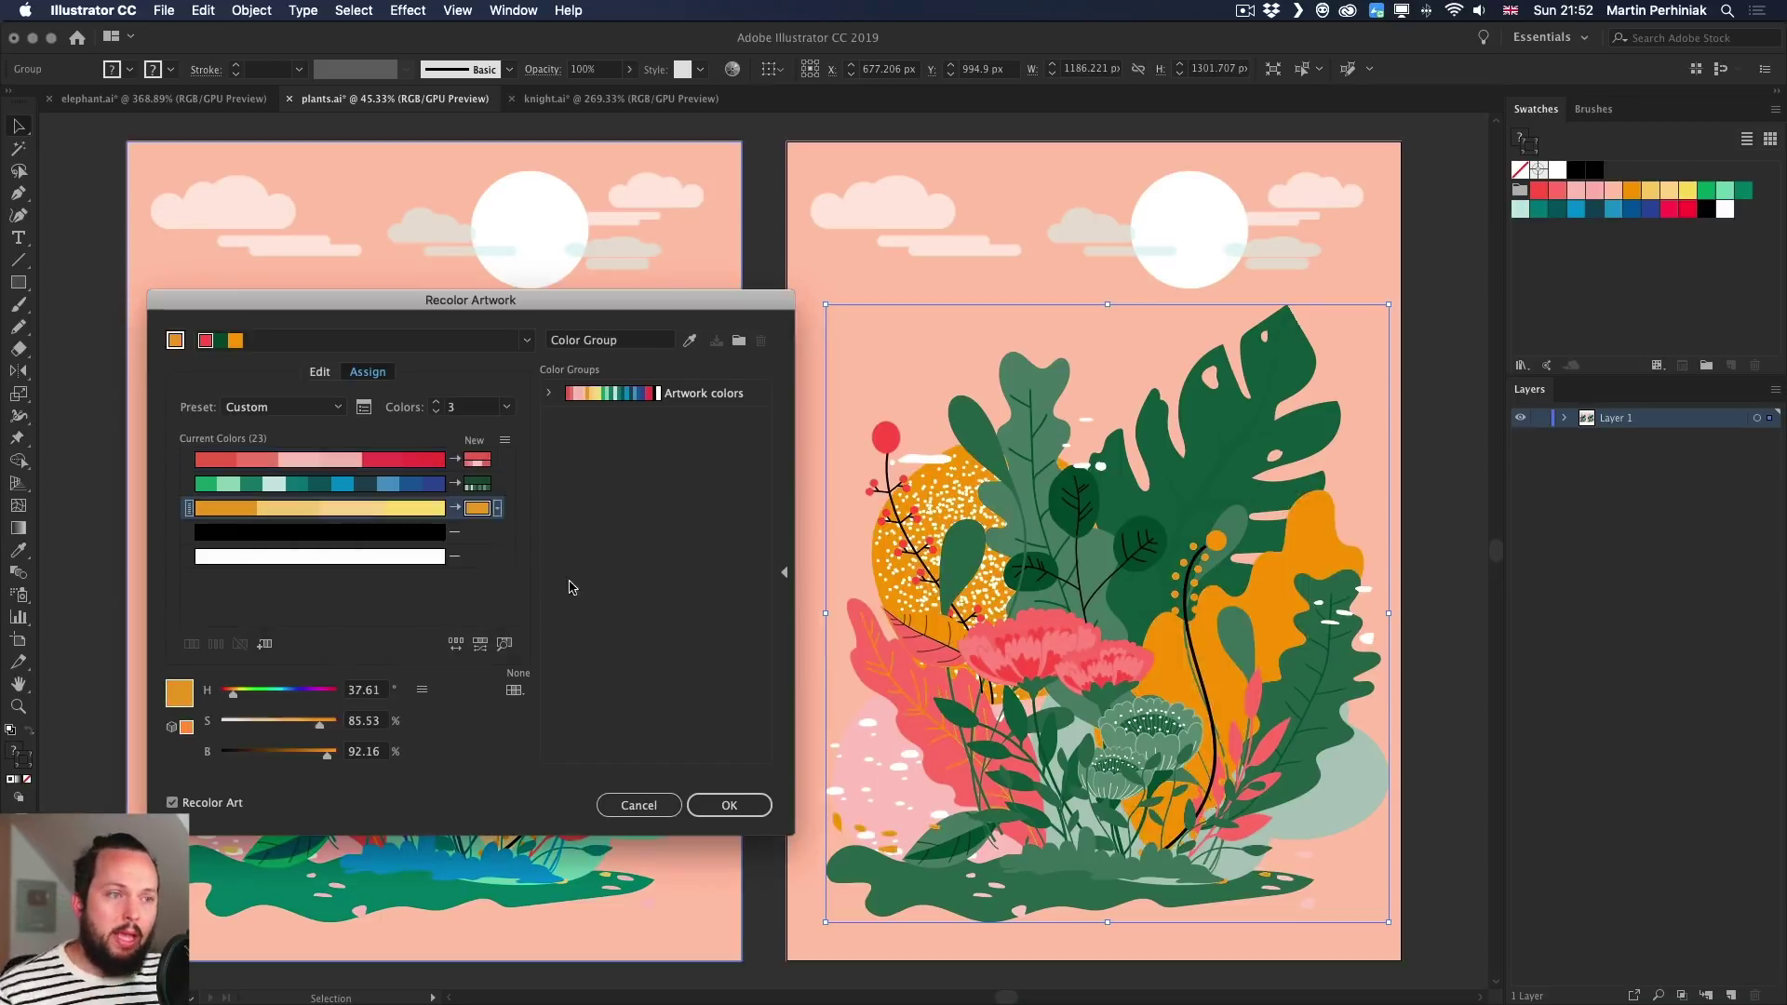
{"action": "left_click_drag", "start_coordinate": [244, 703], "coordinate": [279, 693]}
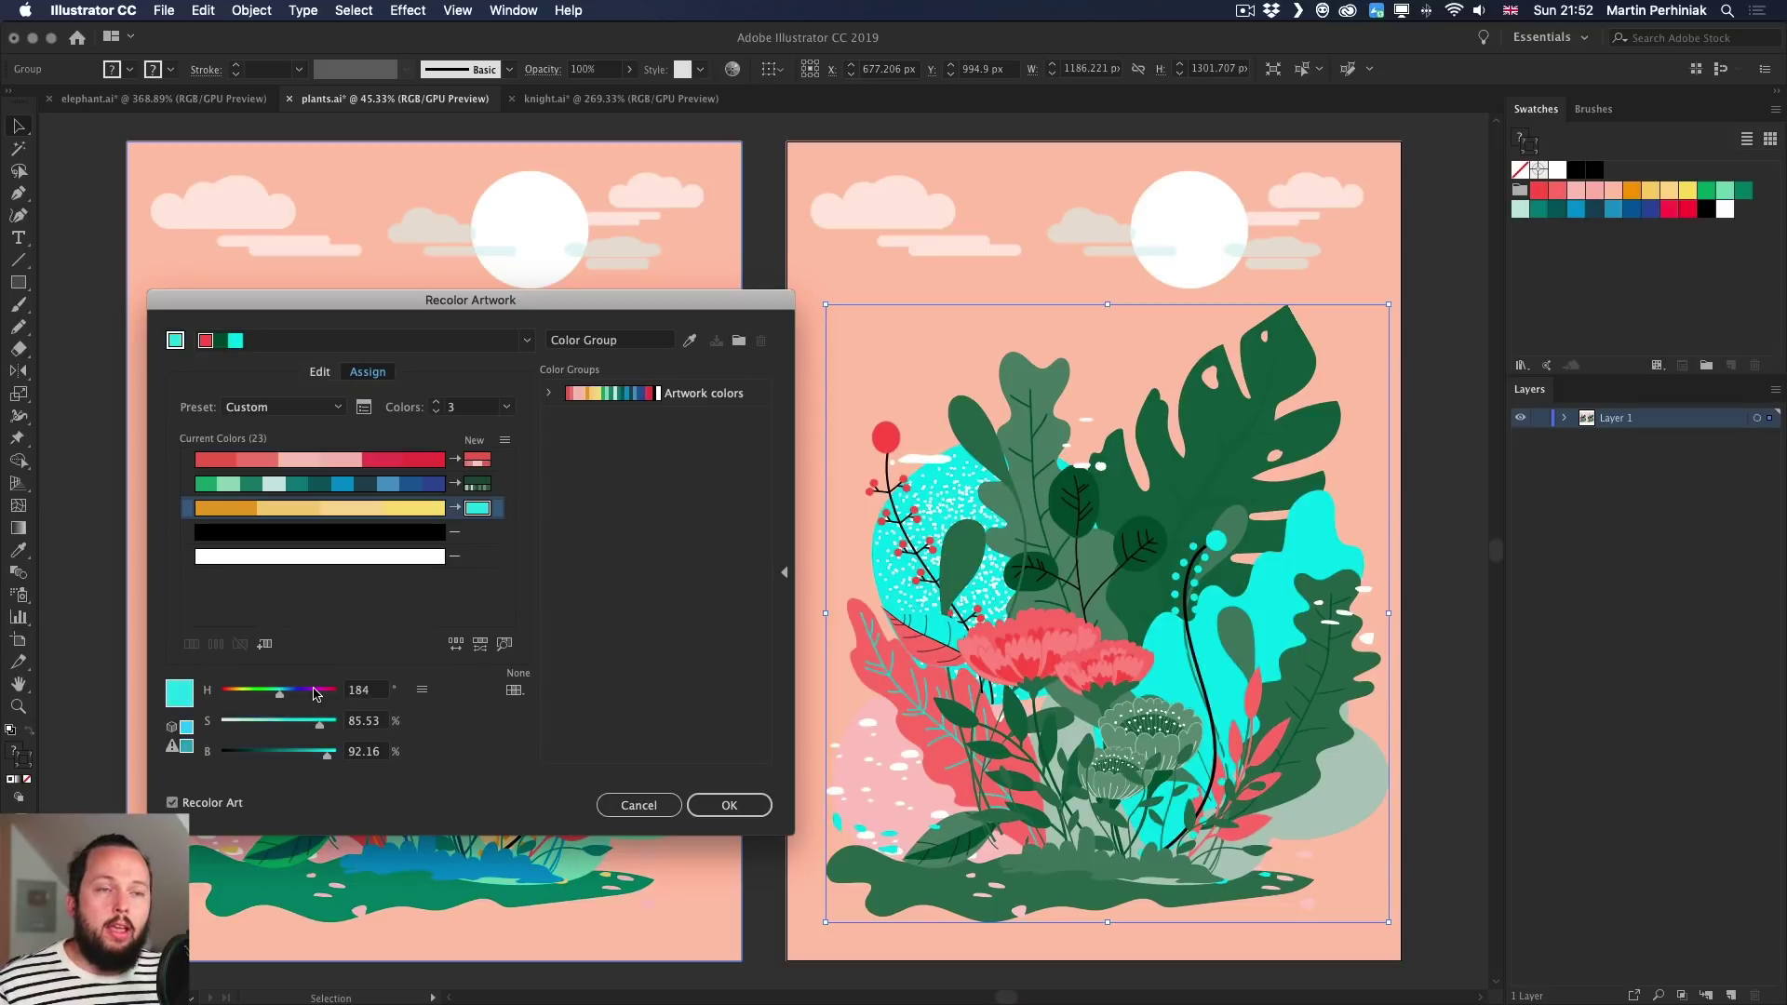